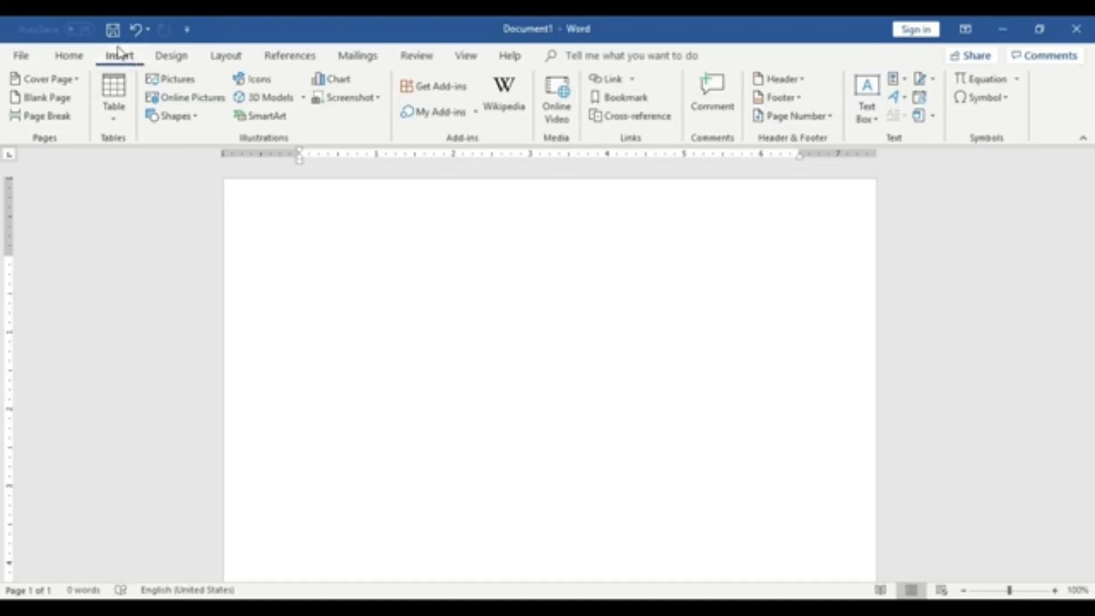
- Insert a table with four columns and four rows at the top of the document
left_click(120, 106)
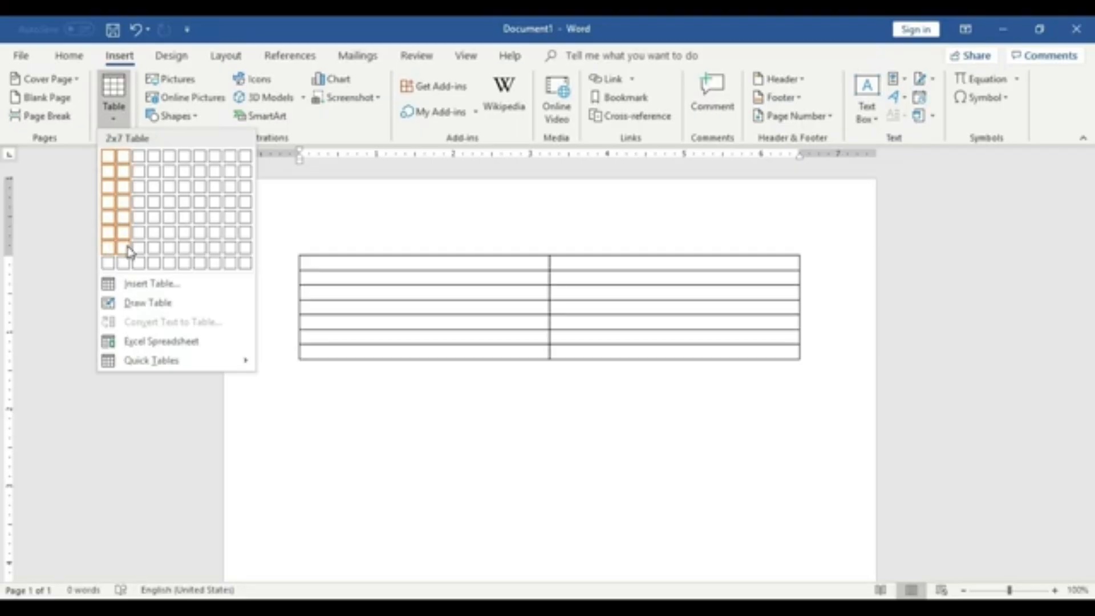
left_click(418, 381)
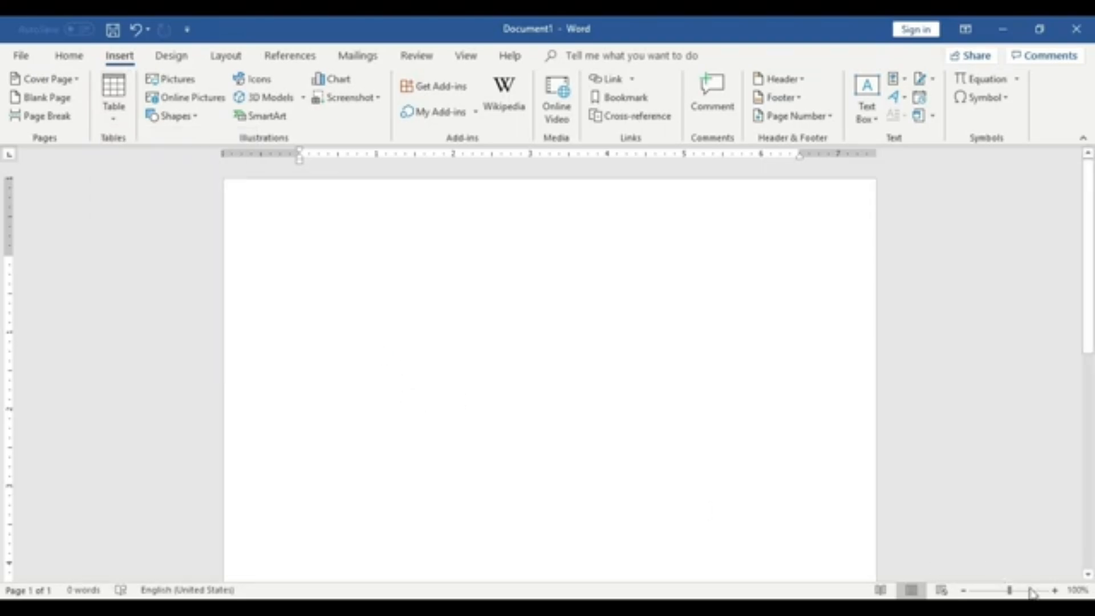
left_click(1054, 591)
left_click(1054, 591)
left_click(1054, 591)
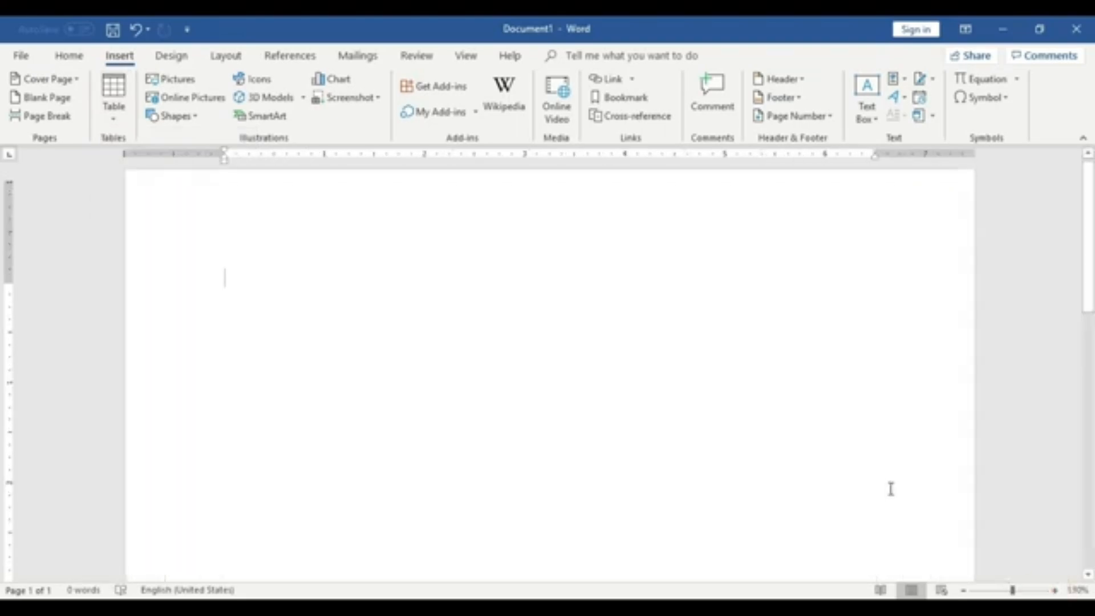
left_click(81, 66)
left_click(119, 57)
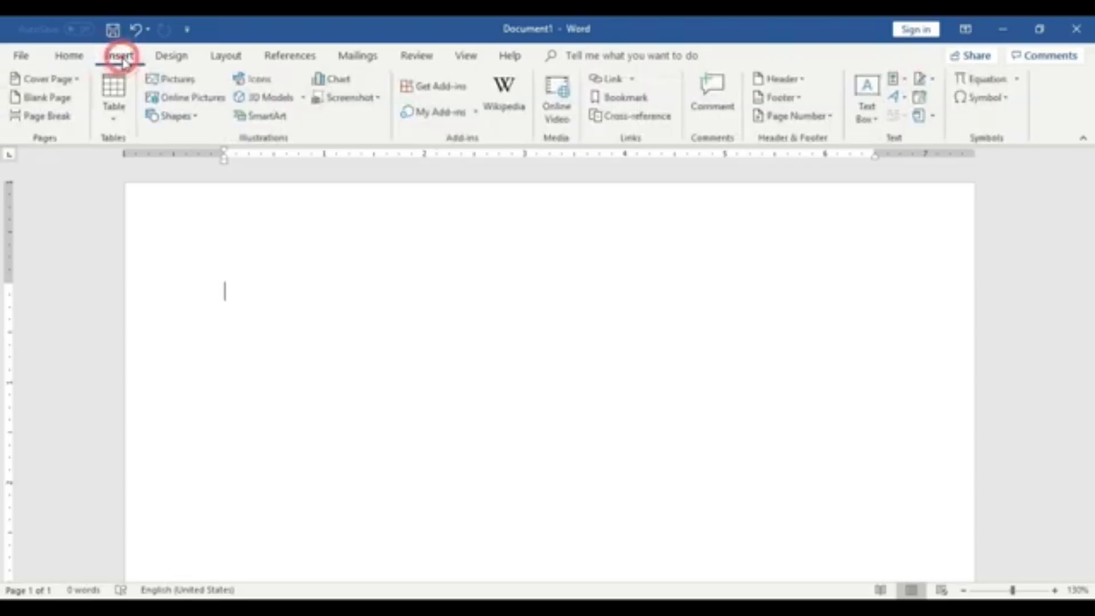
left_click(122, 98)
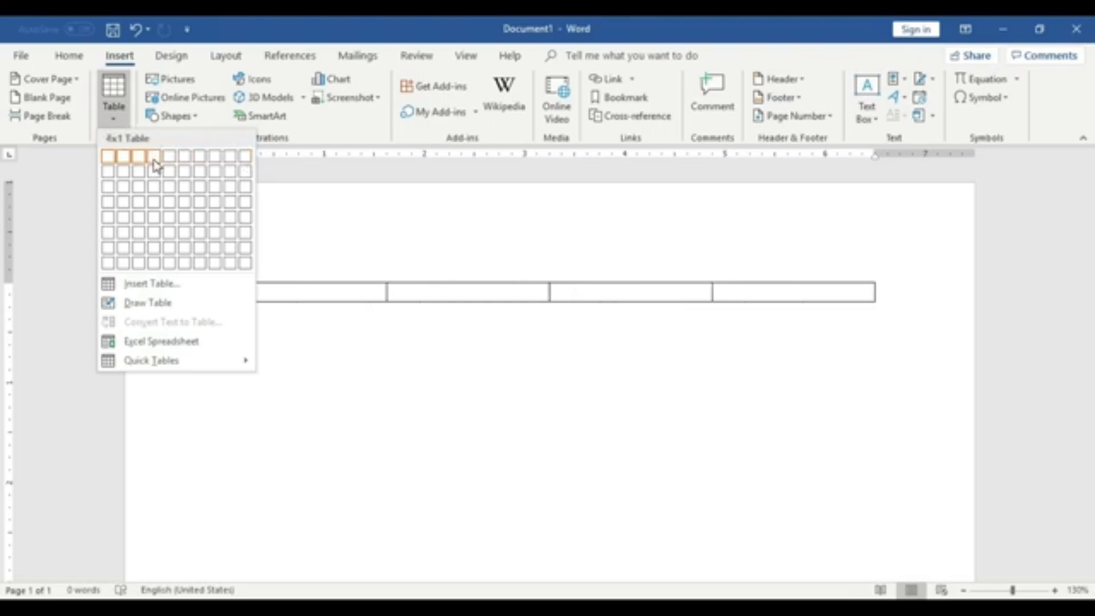
left_click(159, 207)
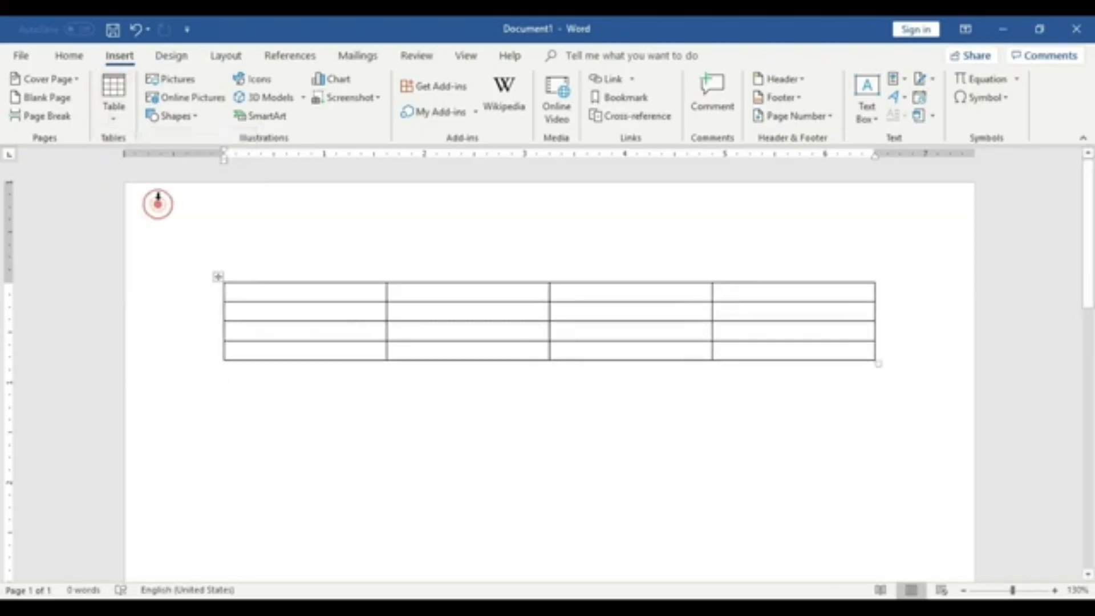
- Insert a two-column, two-row table below the first table
left_click(515, 445)
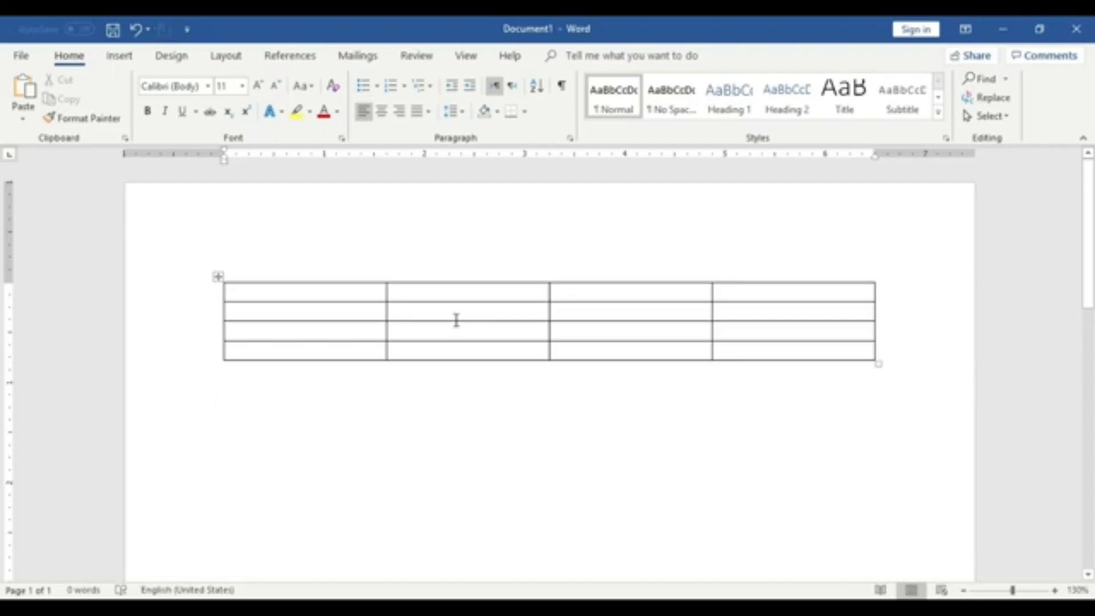
left_click(120, 56)
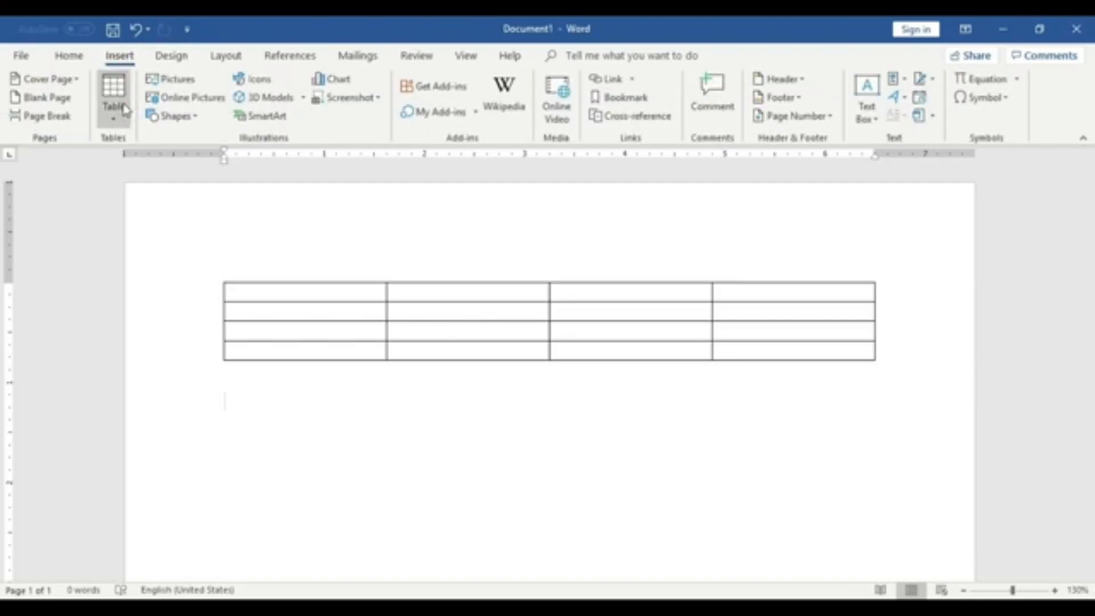
left_click(114, 100)
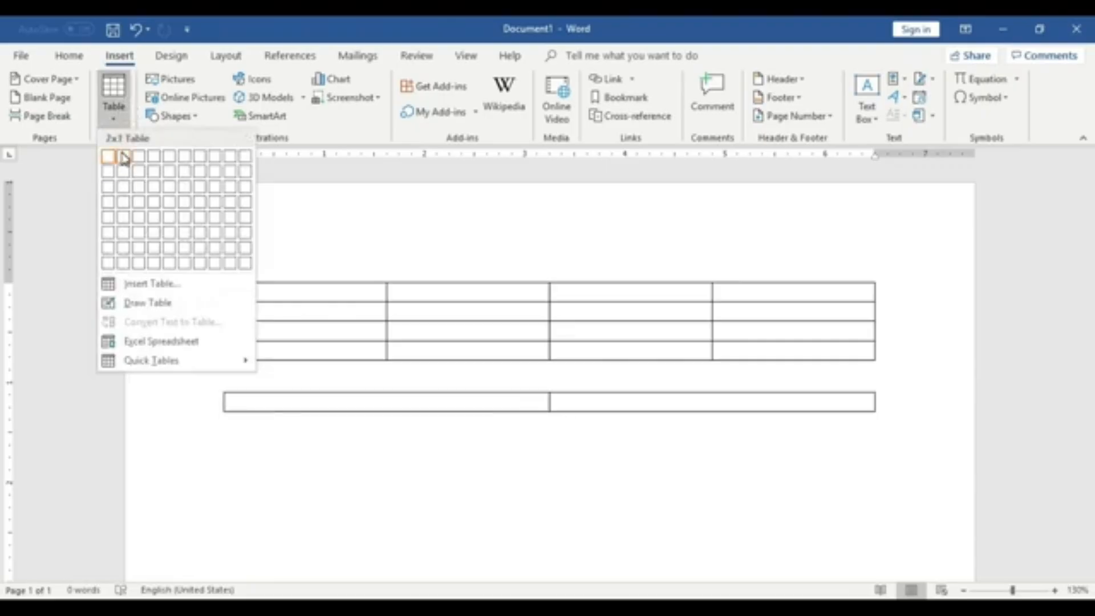
left_click(123, 172)
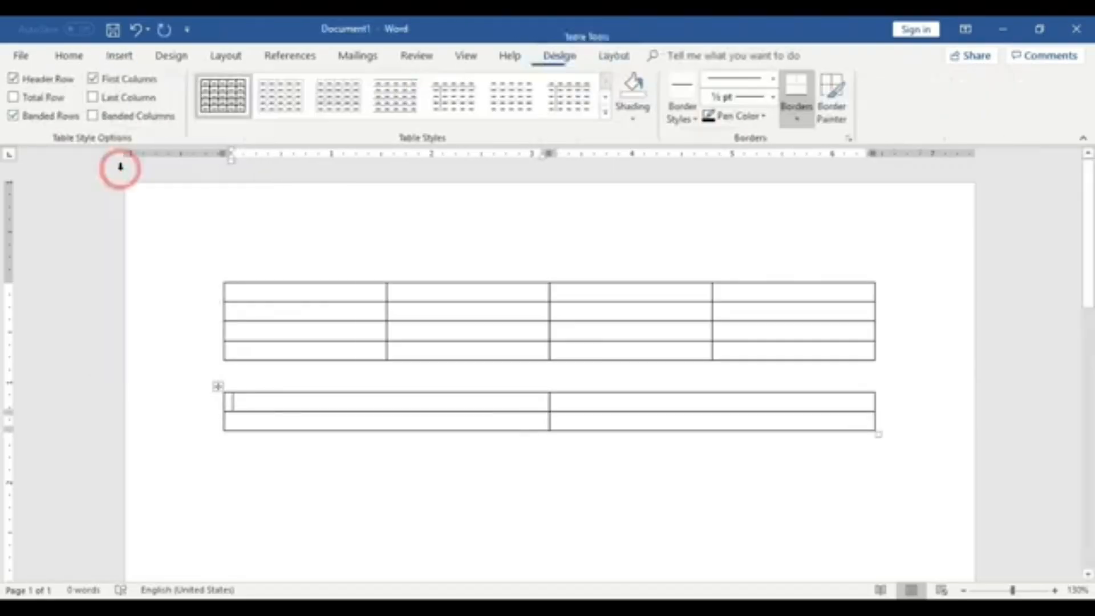
- Add an empty paragraph below the second table
scroll(477, 431, "down", 3)
left_click(522, 359)
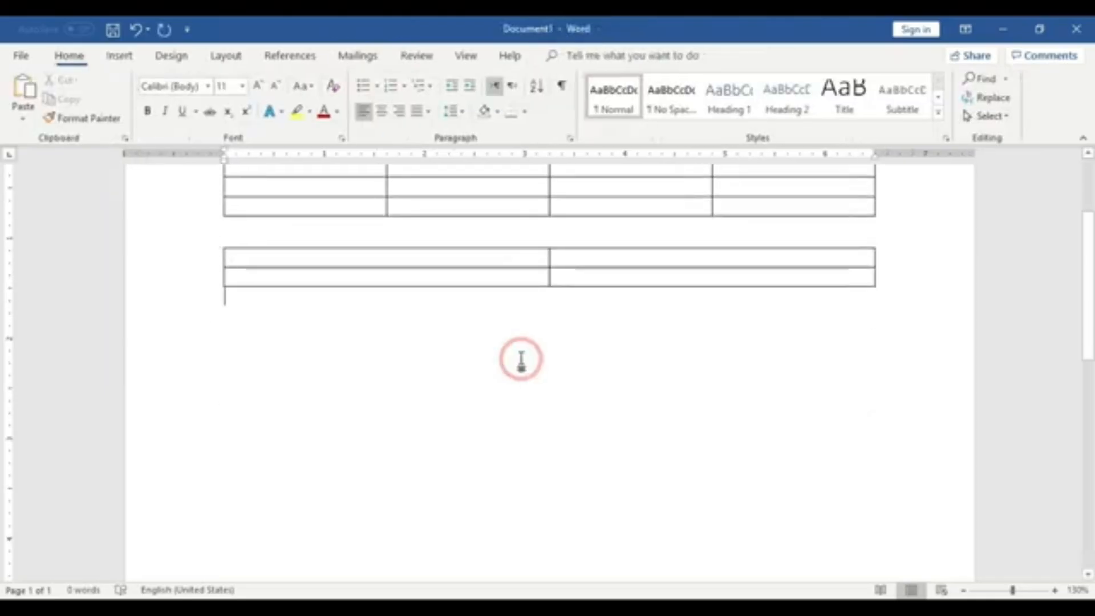
key("Return")
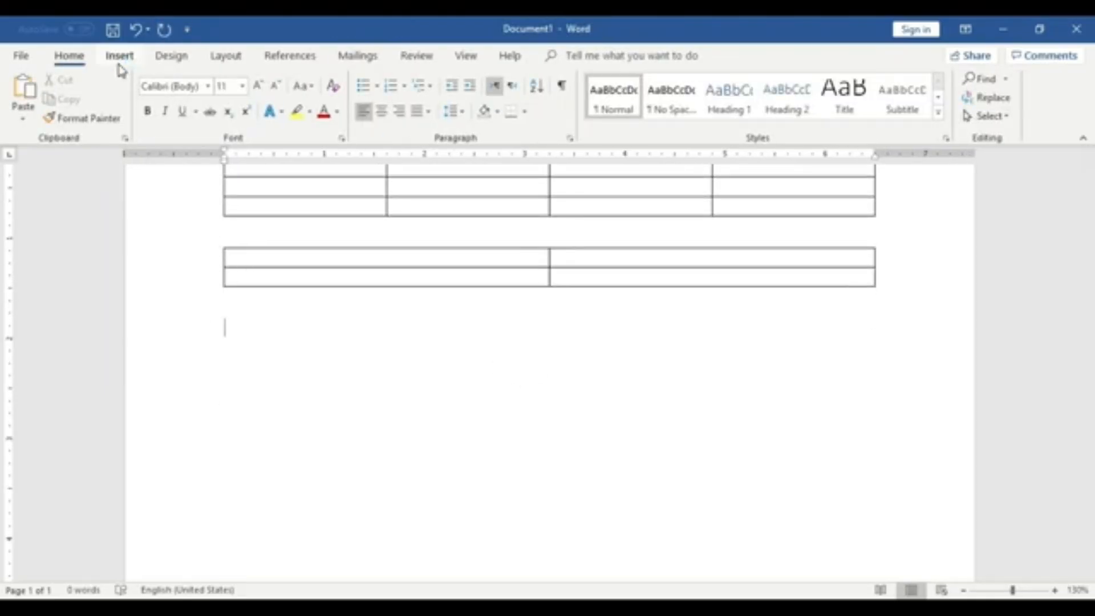
- Select the first table's columns one by one and apply yellow highlighting to its first column
scroll(548, 268, "up", 3)
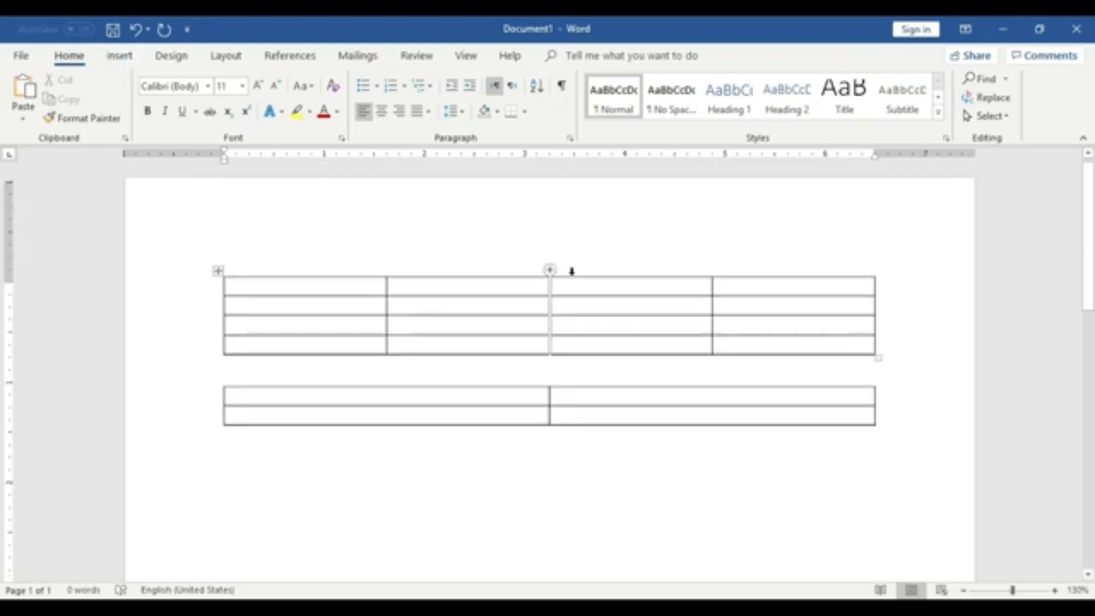
left_click_drag(354, 293, 362, 345)
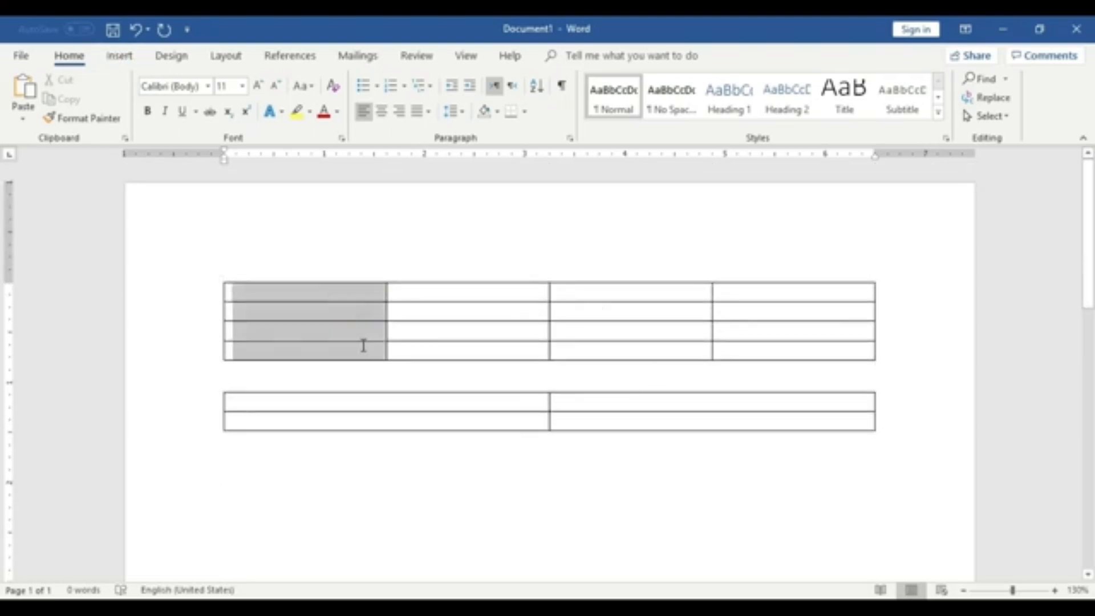
left_click(489, 377)
left_click_drag(481, 288, 489, 360)
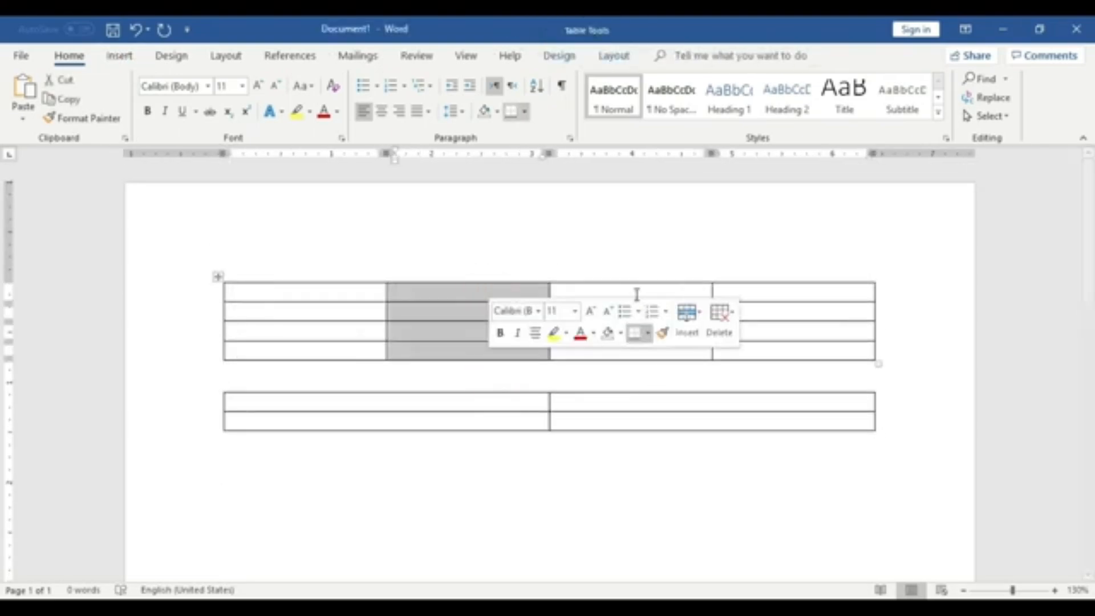
left_click_drag(635, 289, 644, 351)
left_click_drag(763, 296, 772, 350)
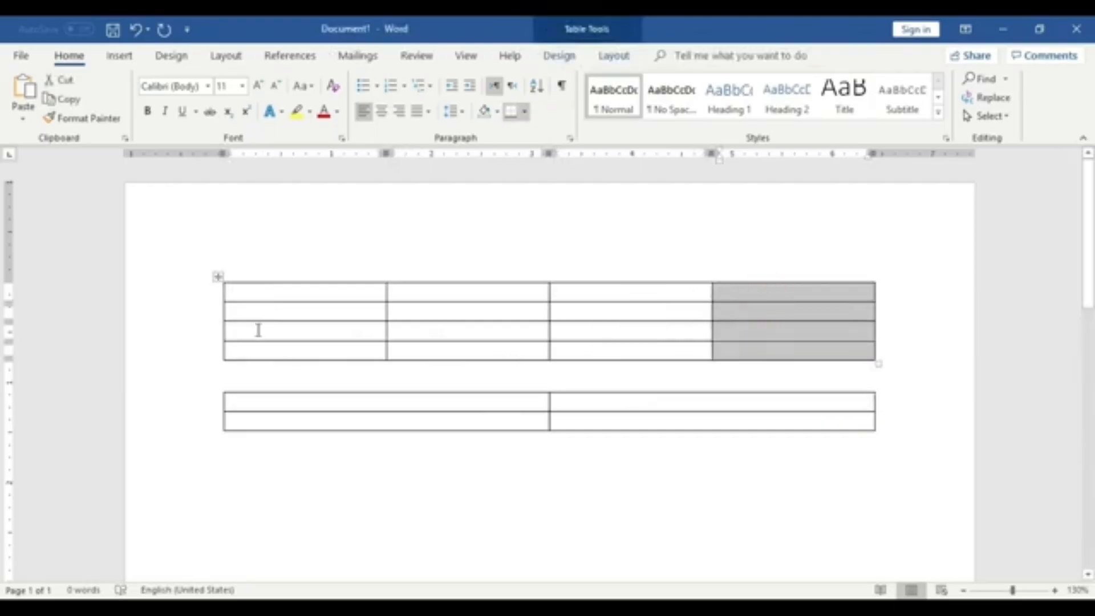
left_click_drag(276, 319, 276, 351)
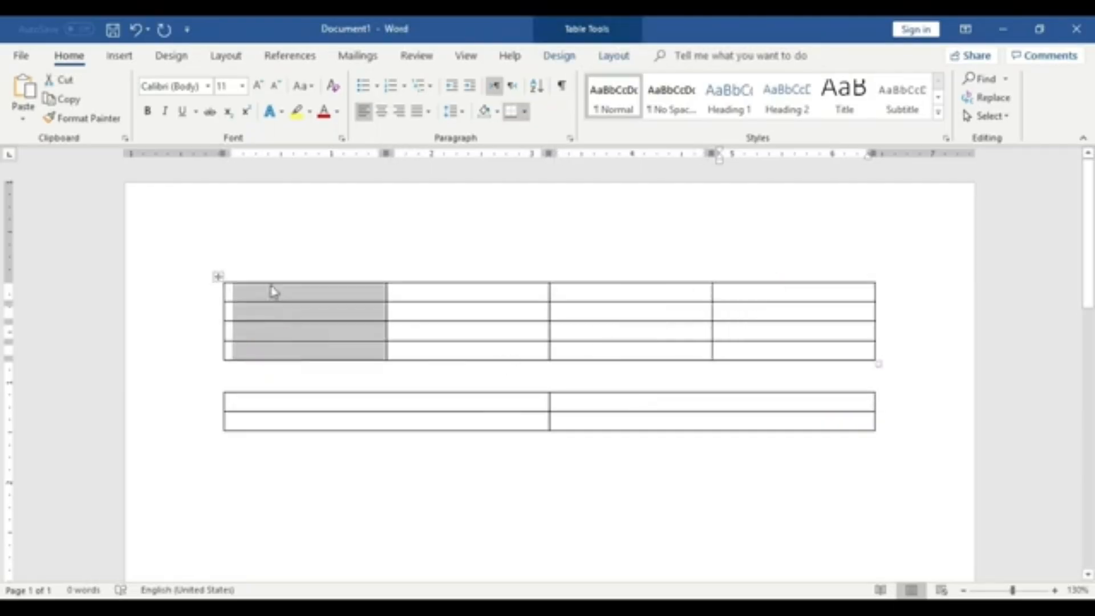
left_click(302, 111)
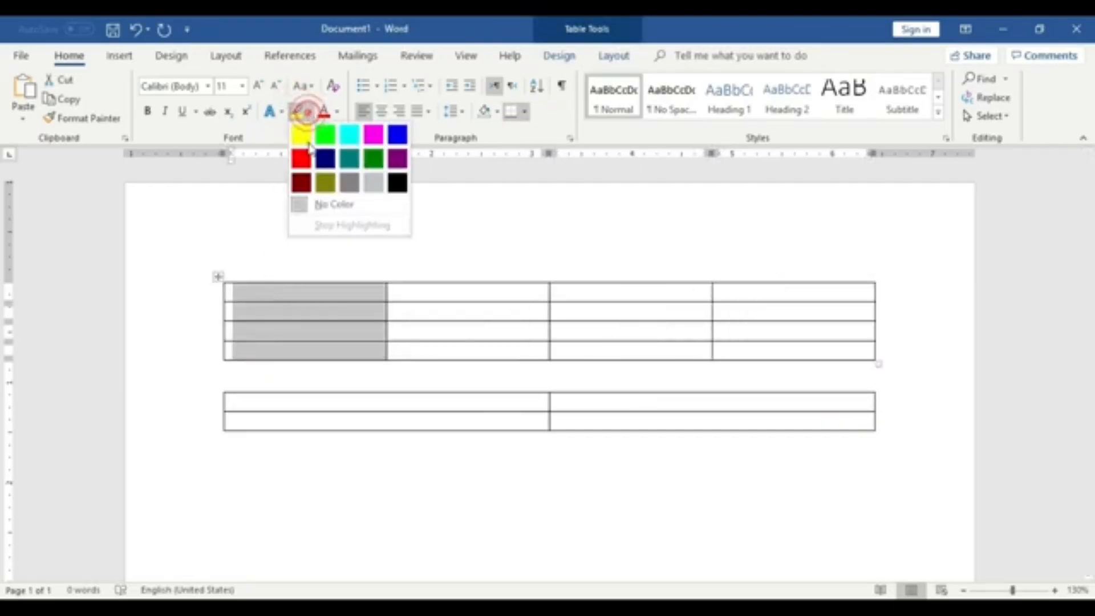
left_click(294, 137)
- Select the columns of the first and second tables one at a time
left_click(418, 345)
left_click_drag(327, 294, 334, 343)
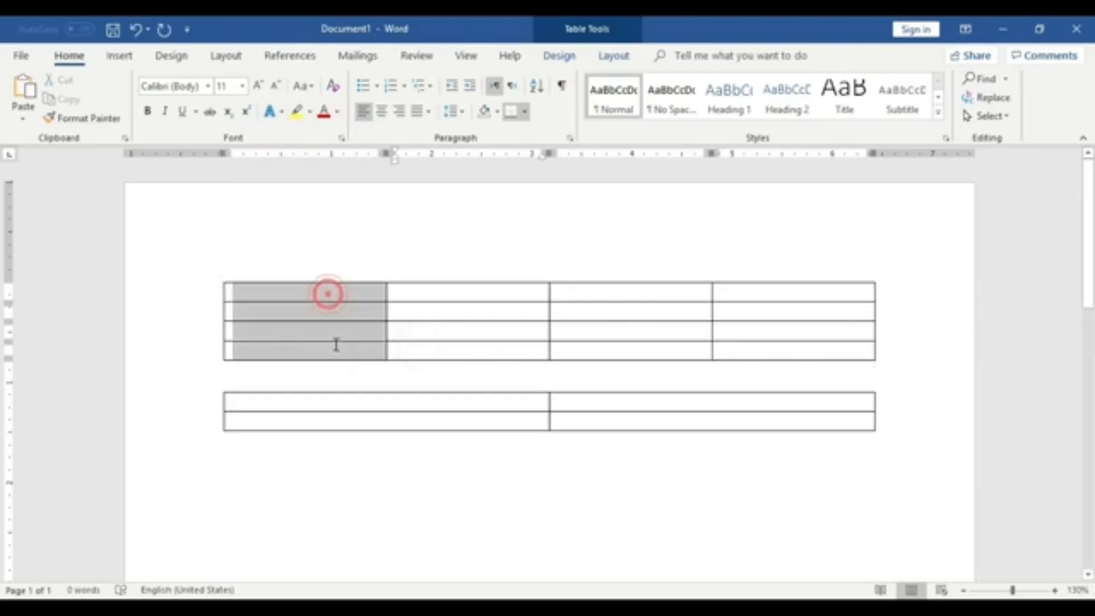
left_click(522, 340)
left_click(652, 338)
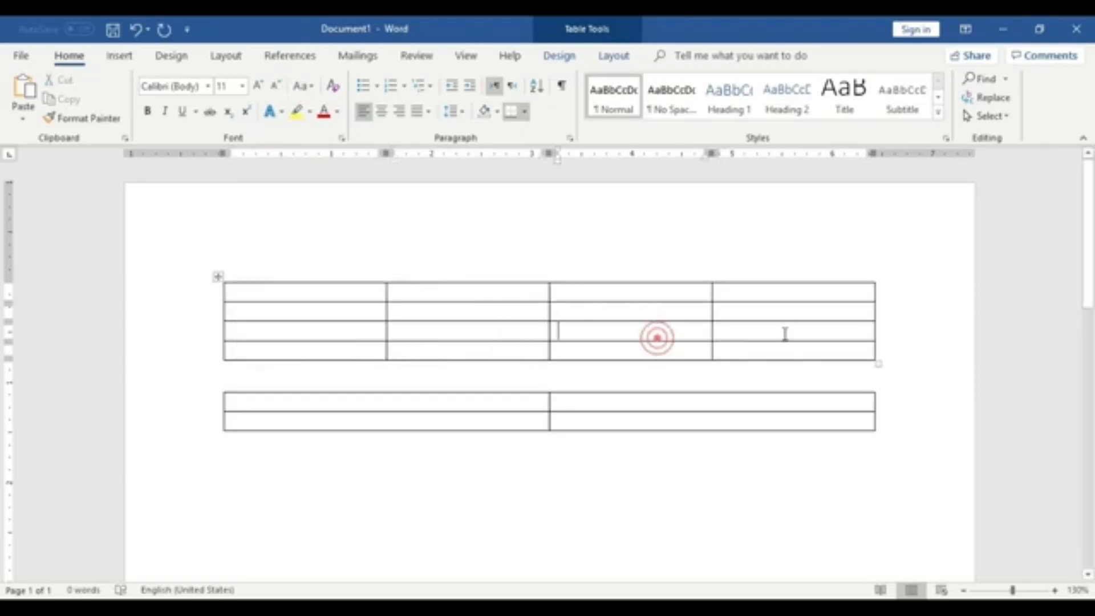
left_click(794, 333)
left_click_drag(727, 401, 727, 420)
left_click_drag(460, 399, 461, 425)
left_click(538, 474)
left_click(416, 464)
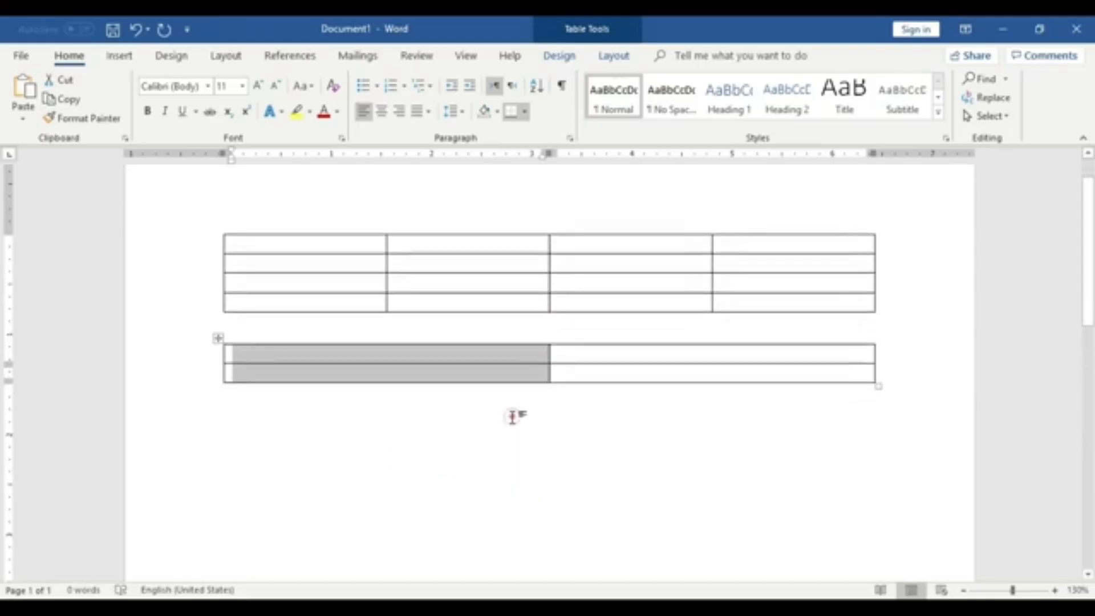
left_click(516, 419)
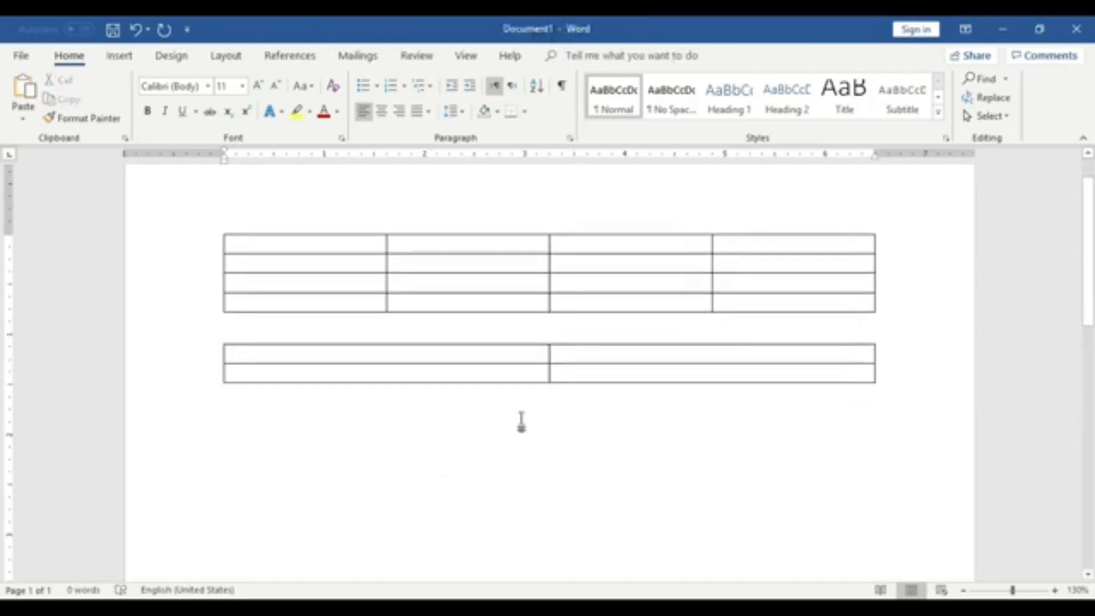
- Insert a one-column, six-row table below the second table
left_click(119, 57)
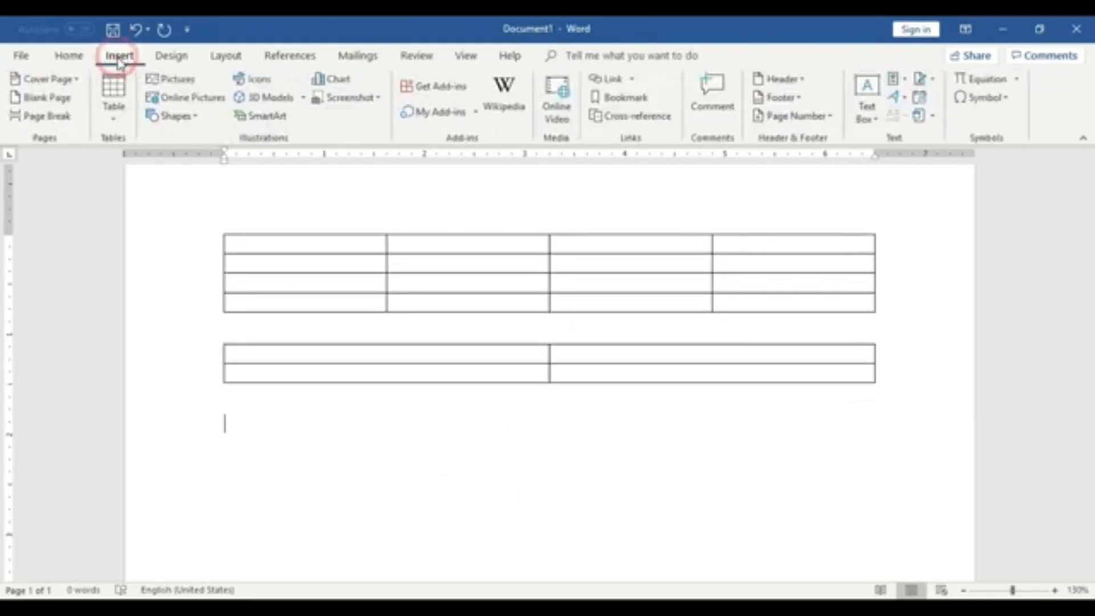
left_click(115, 94)
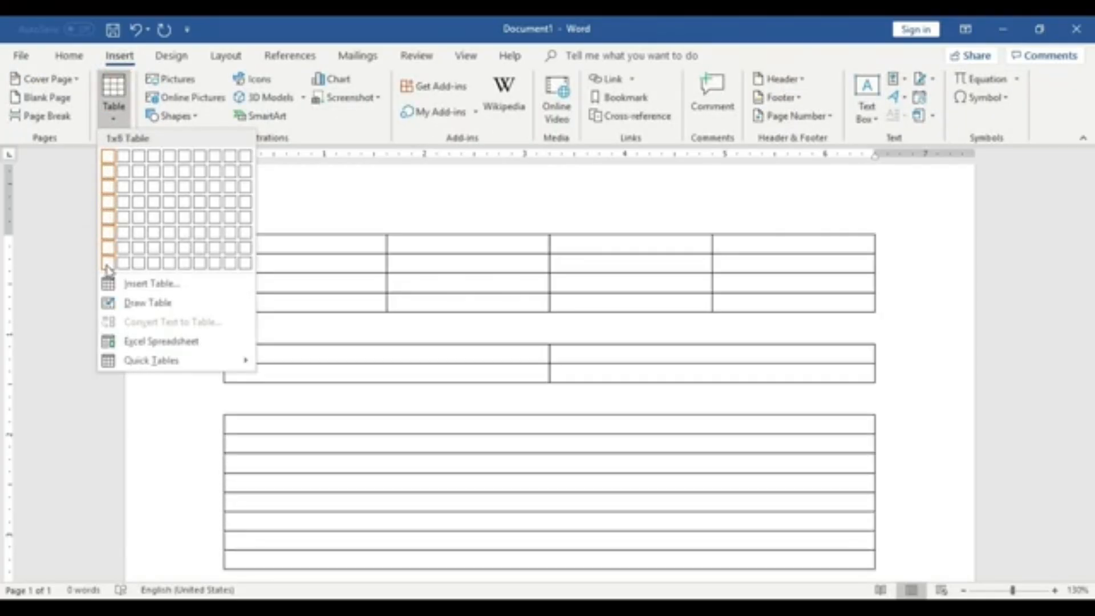
key("Escape")
left_click(105, 231)
- Type a first name into the top-left cell of the first table
left_click(787, 455)
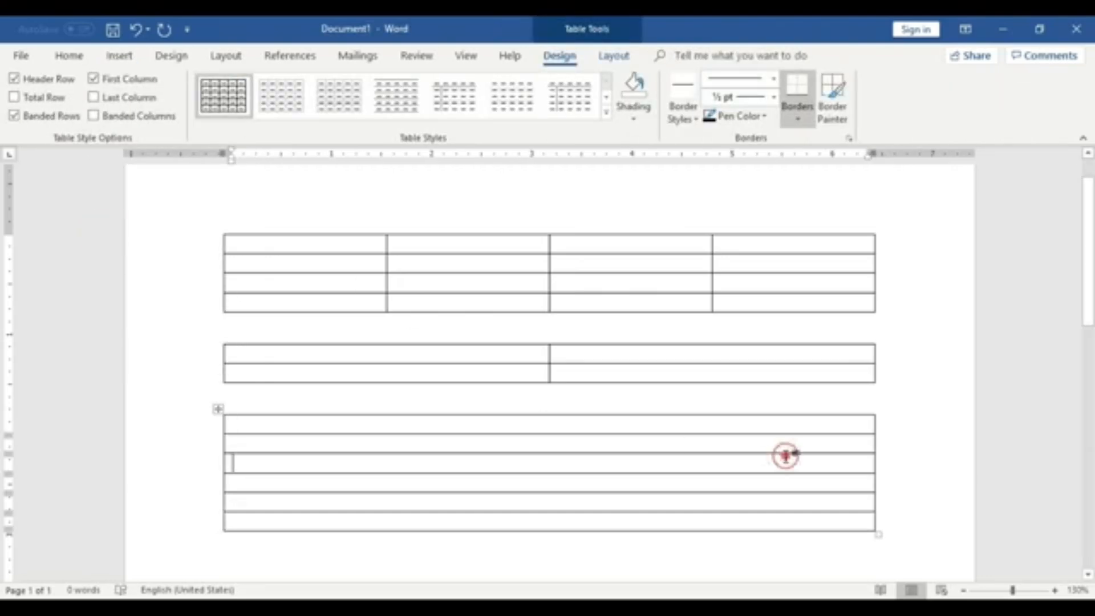
left_click(904, 410)
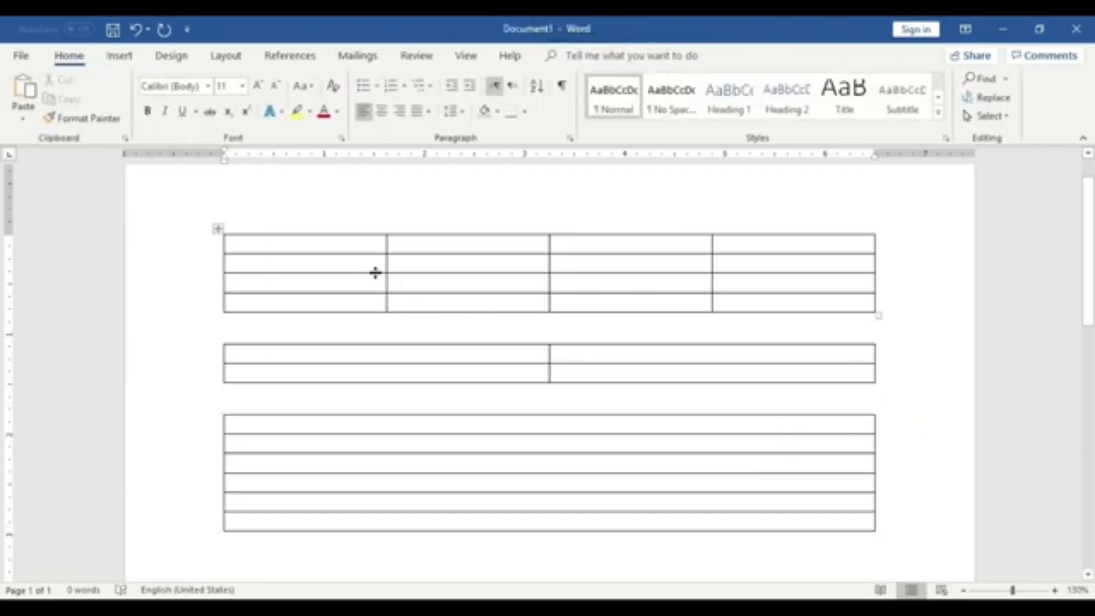
left_click(332, 247)
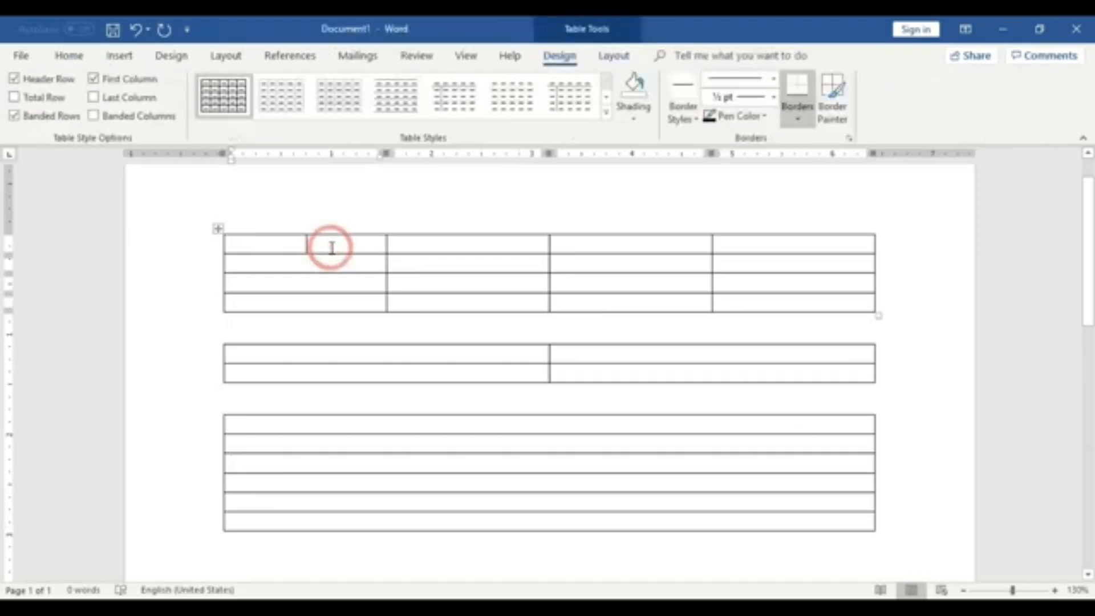
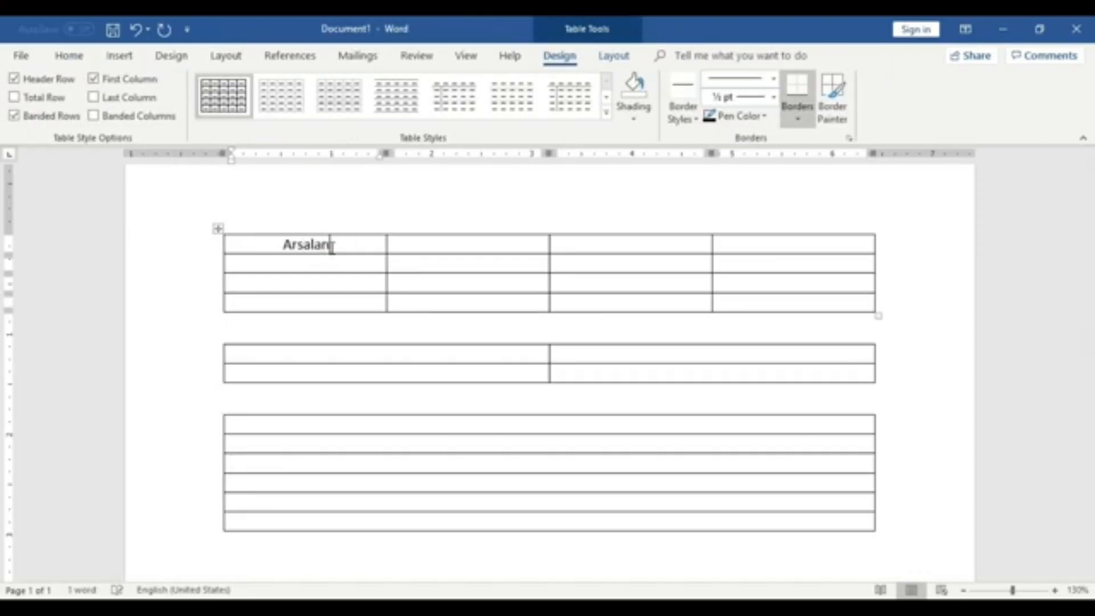
- Enter a last name and Cell Info in the next two cells of the top row
left_click(521, 245)
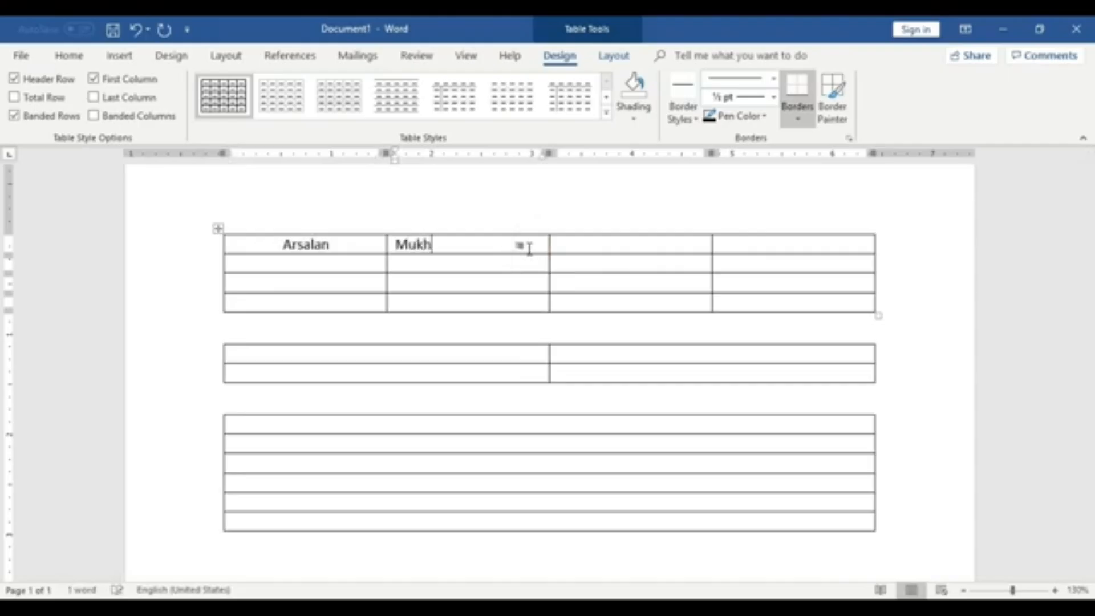
left_click(602, 248)
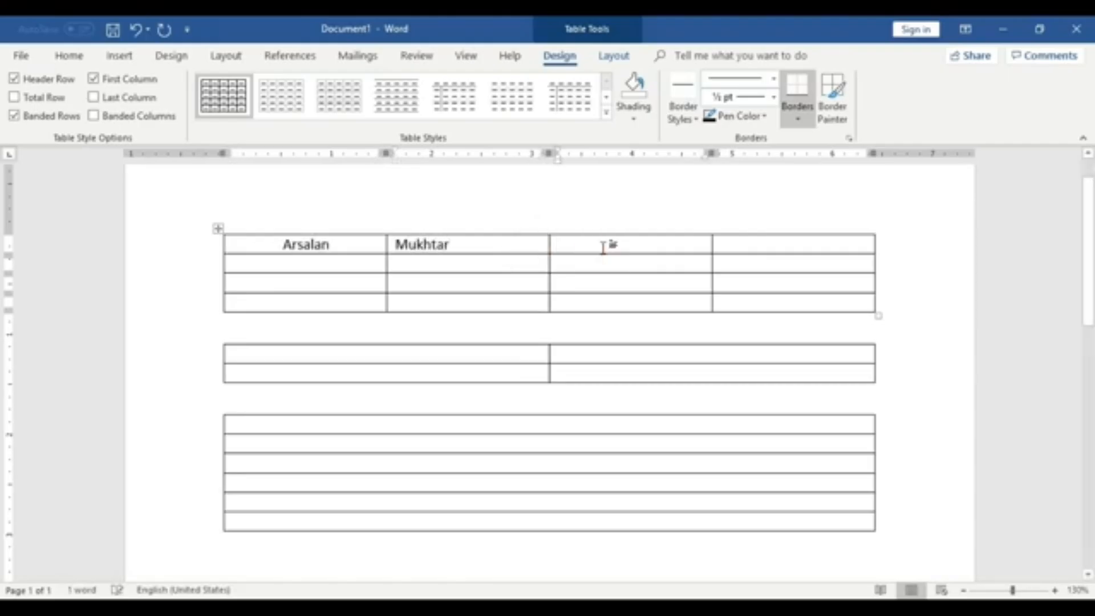
type("Cell Info")
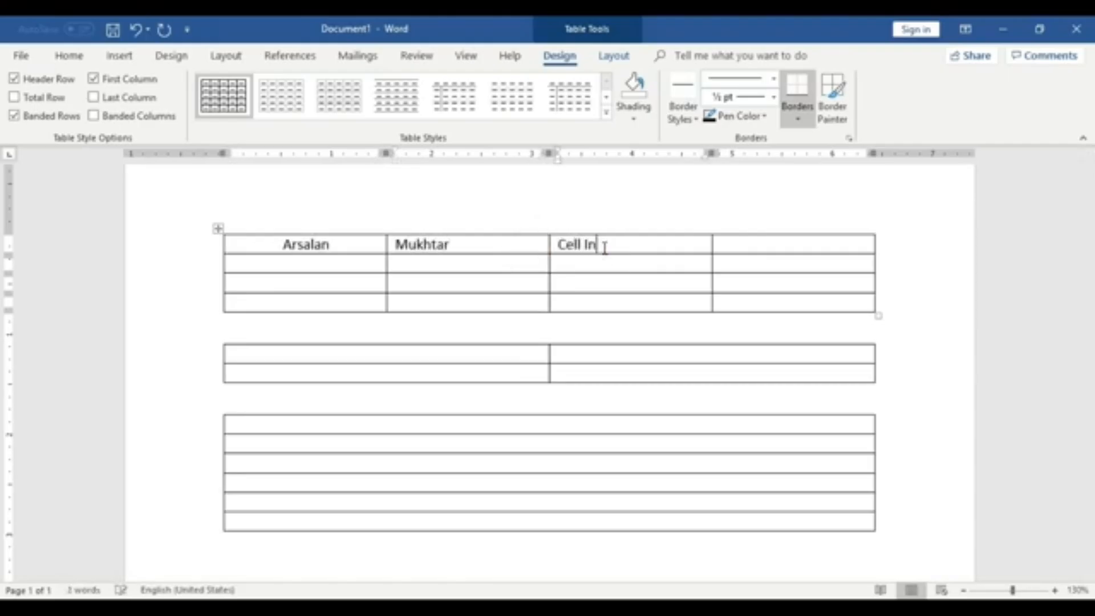
- Type Address into the first row of the third table
left_click(745, 239)
left_click(328, 421)
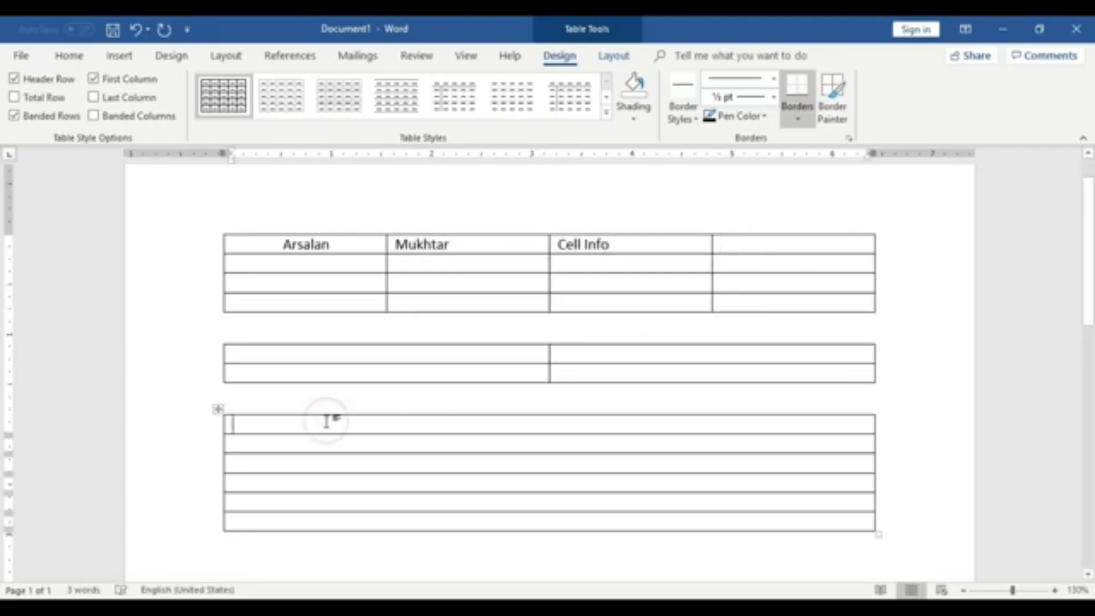
type("Address")
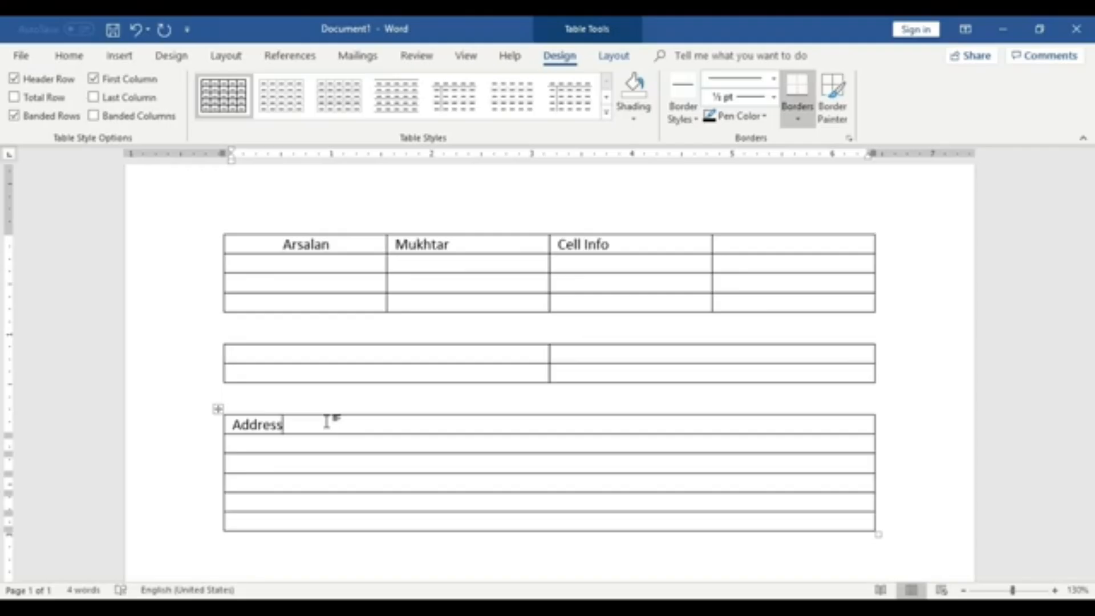
- Undo the text typed into the tables
key("ctrl+z")
key("ctrl+z")
key("ctrl+z")
key("ctrl+z")
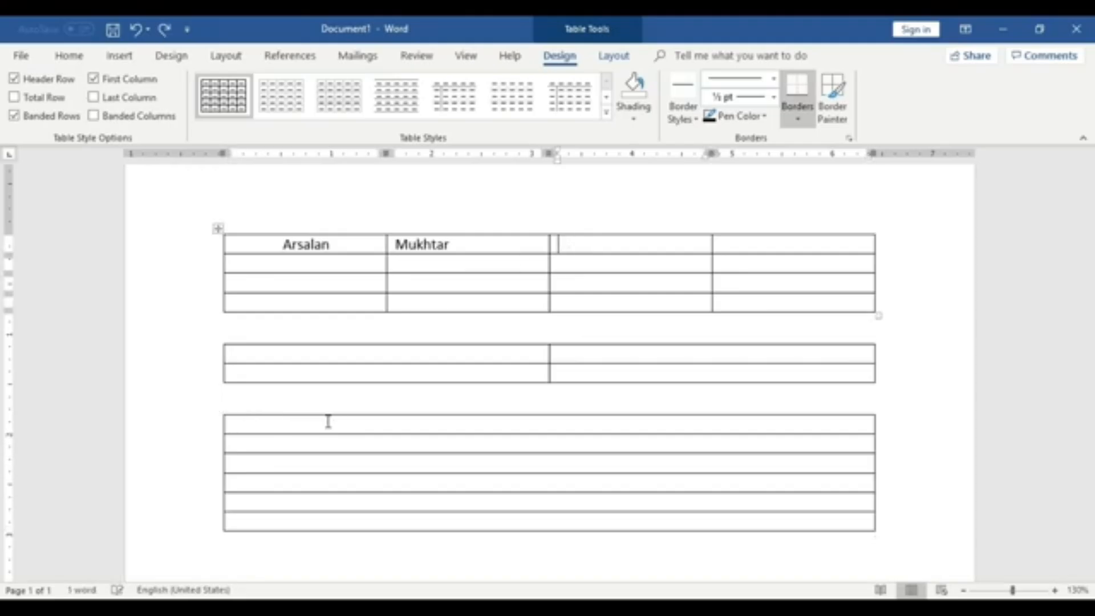
left_click(123, 56)
left_click(114, 109)
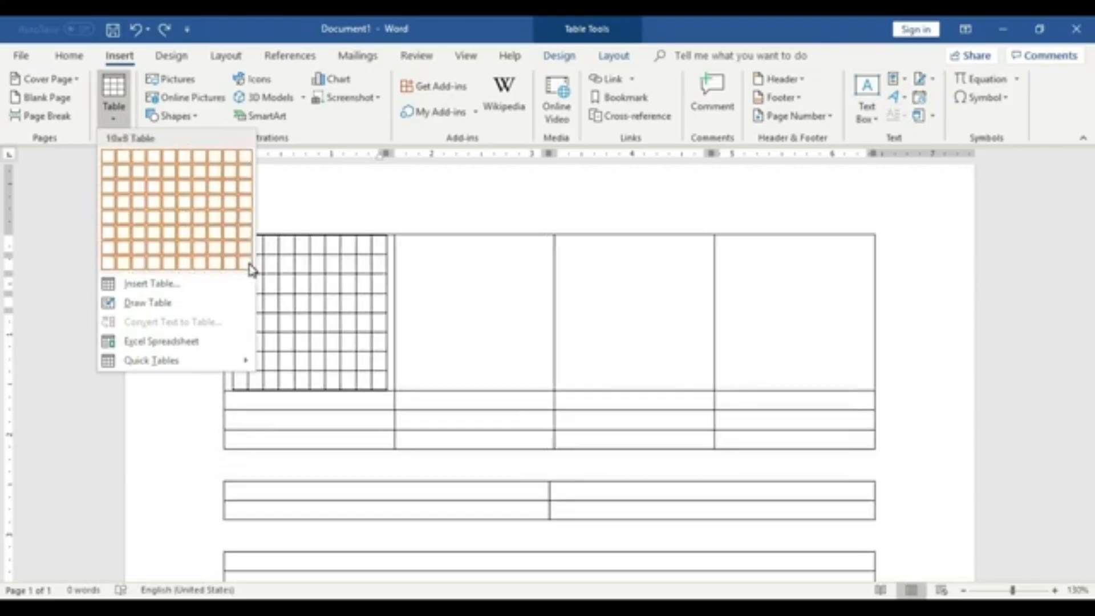
left_click(445, 358)
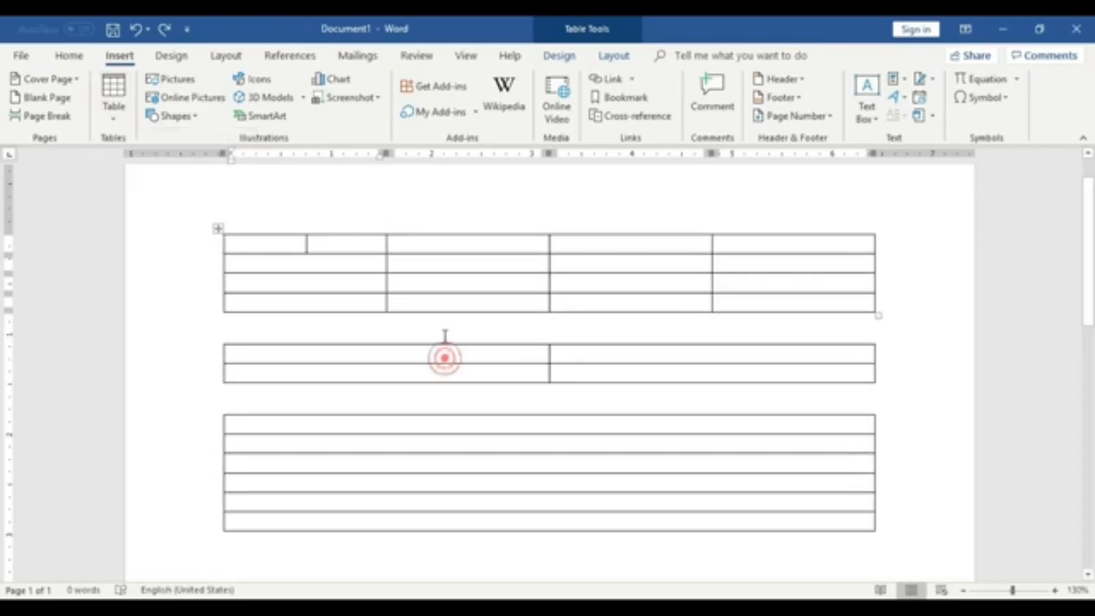
- Insert a 3 by 3 table on a new line below the third table
left_click(455, 386)
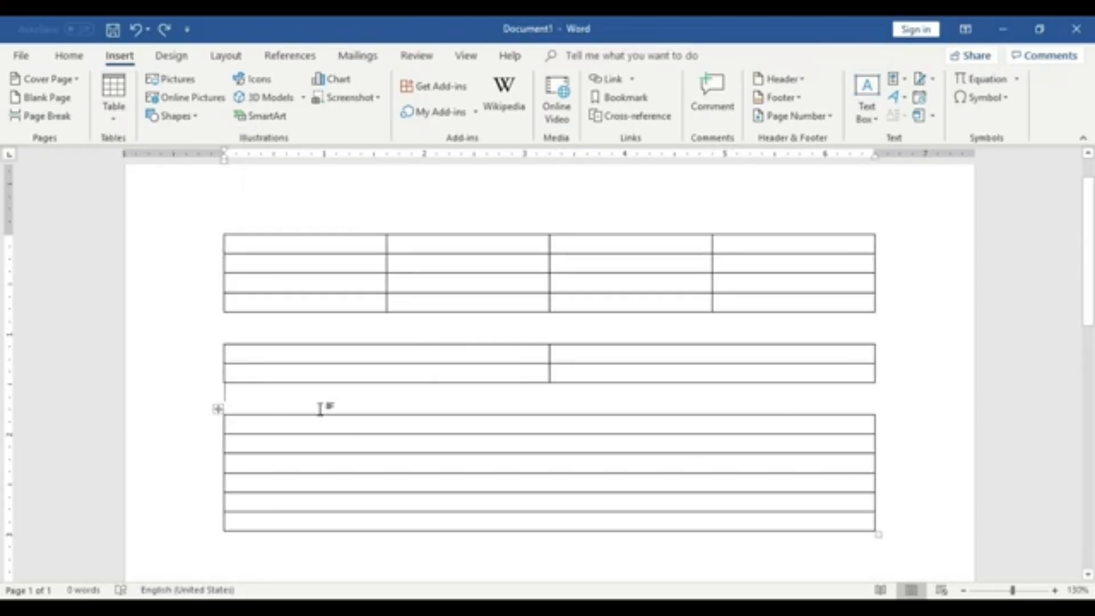
scroll(320, 408, "down", 6)
left_click(431, 281)
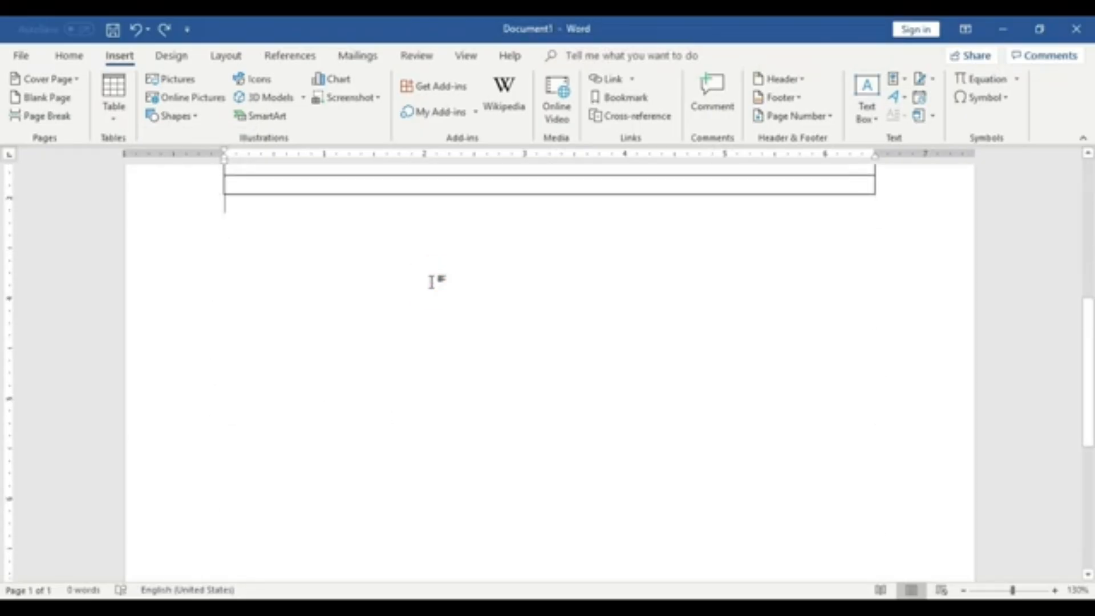
key("Return")
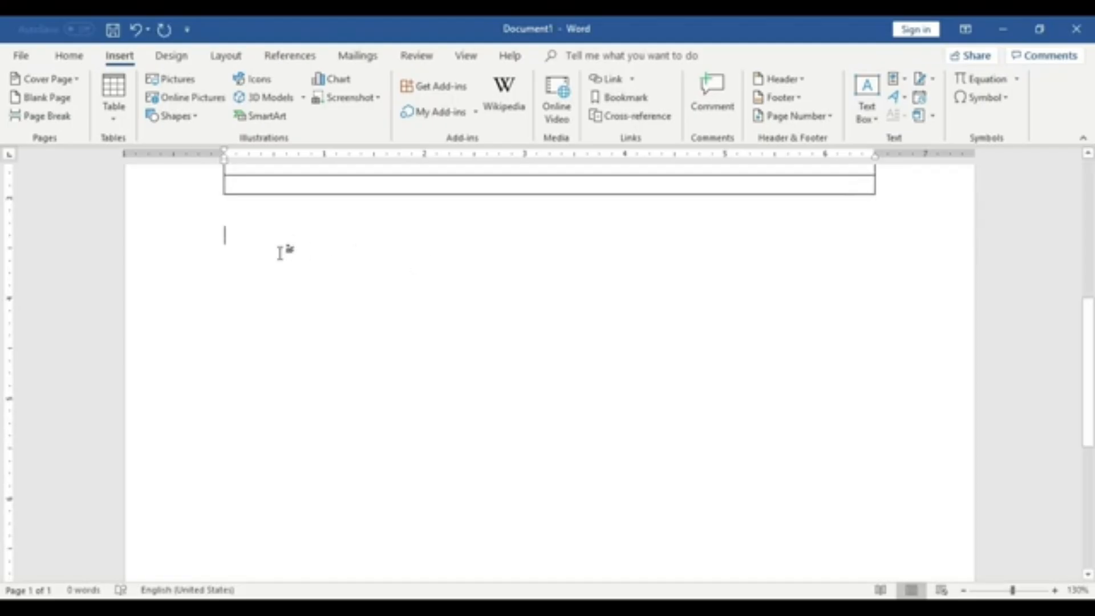
left_click(113, 108)
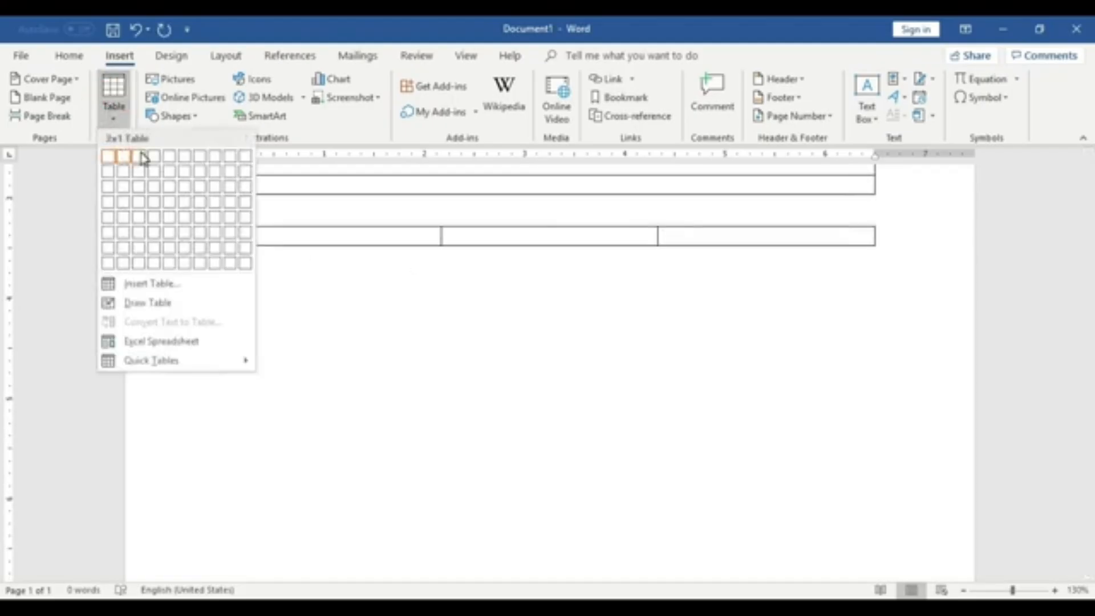
left_click(144, 198)
left_click(348, 376)
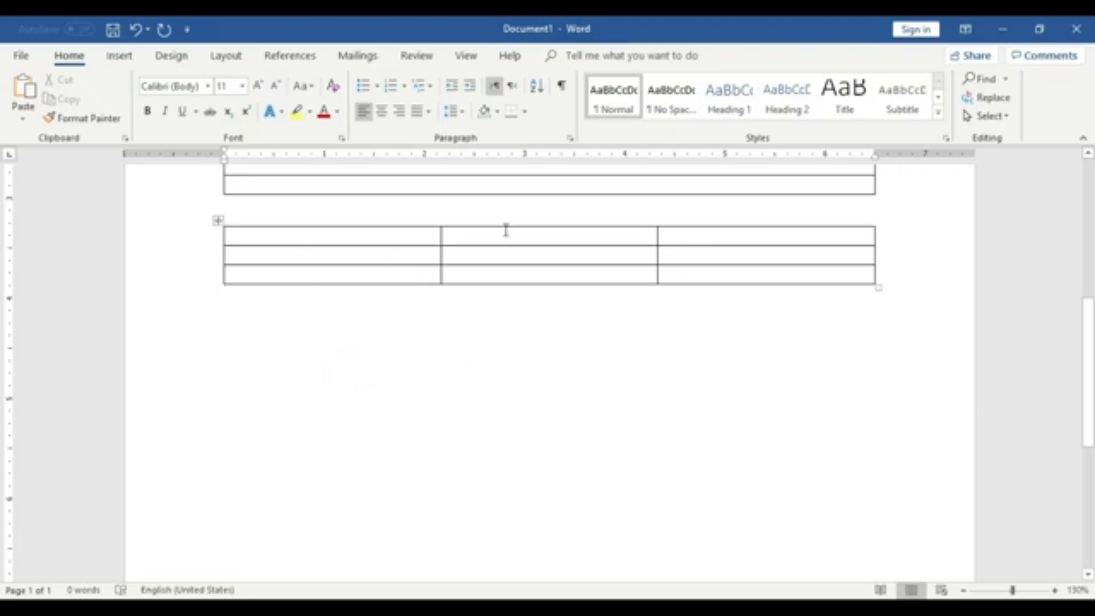
- Insert a nested 4 by 3 table inside the top-left cell of the 3 by 3 table
left_click(325, 239)
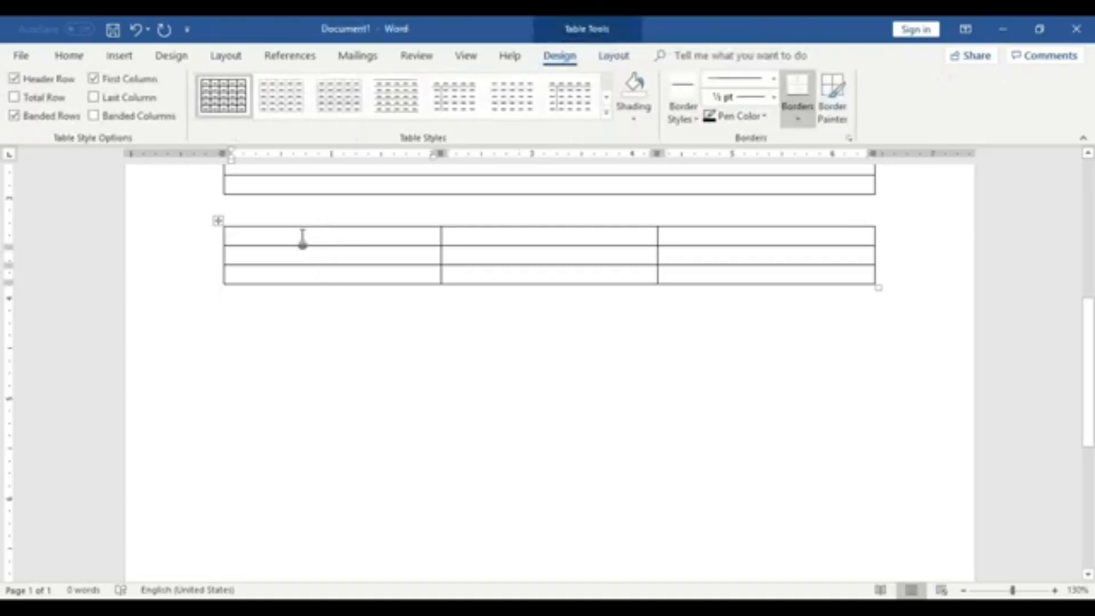
left_click(300, 235)
left_click(119, 55)
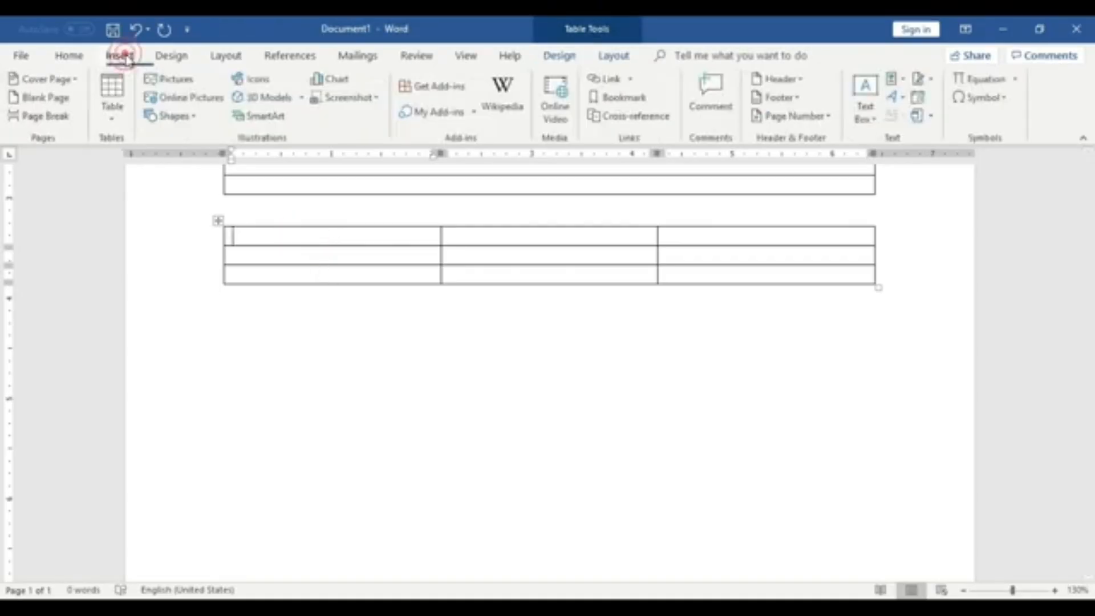
left_click(117, 90)
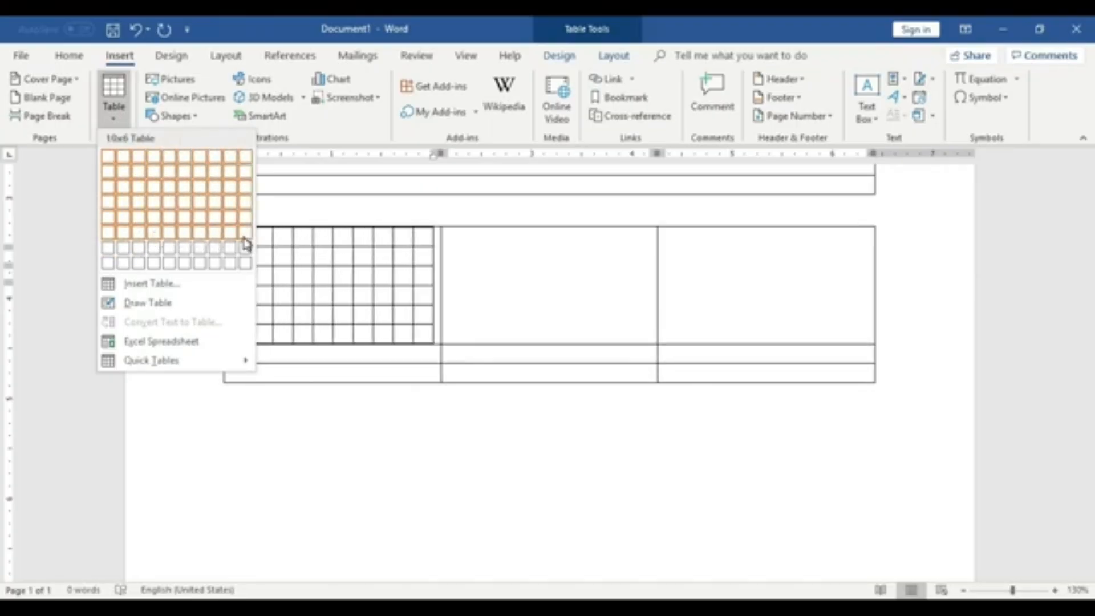
left_click(157, 188)
left_click(374, 375)
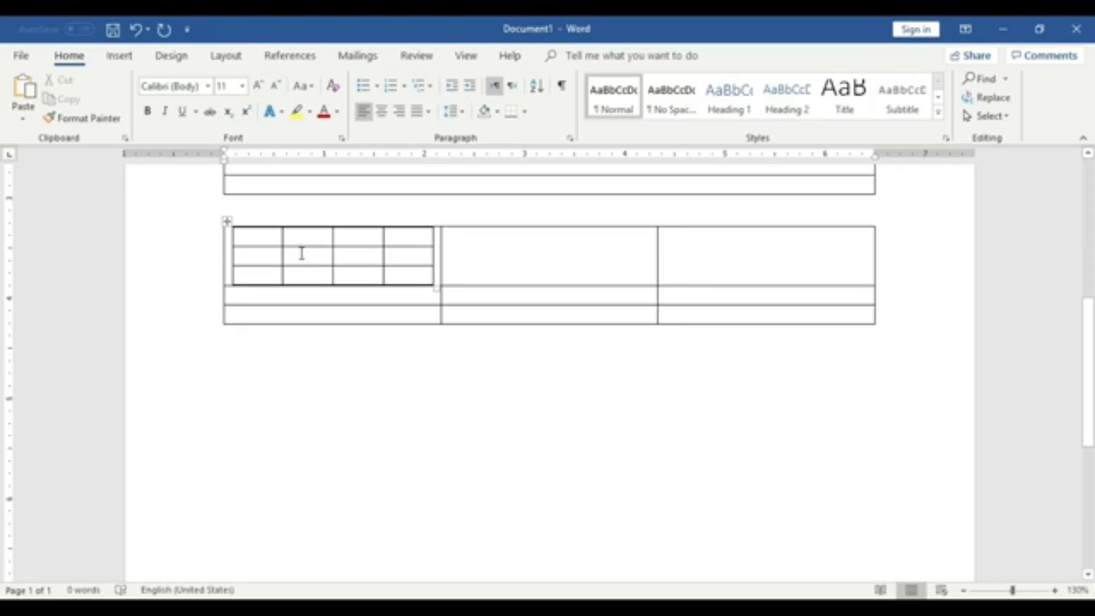
left_click(602, 438)
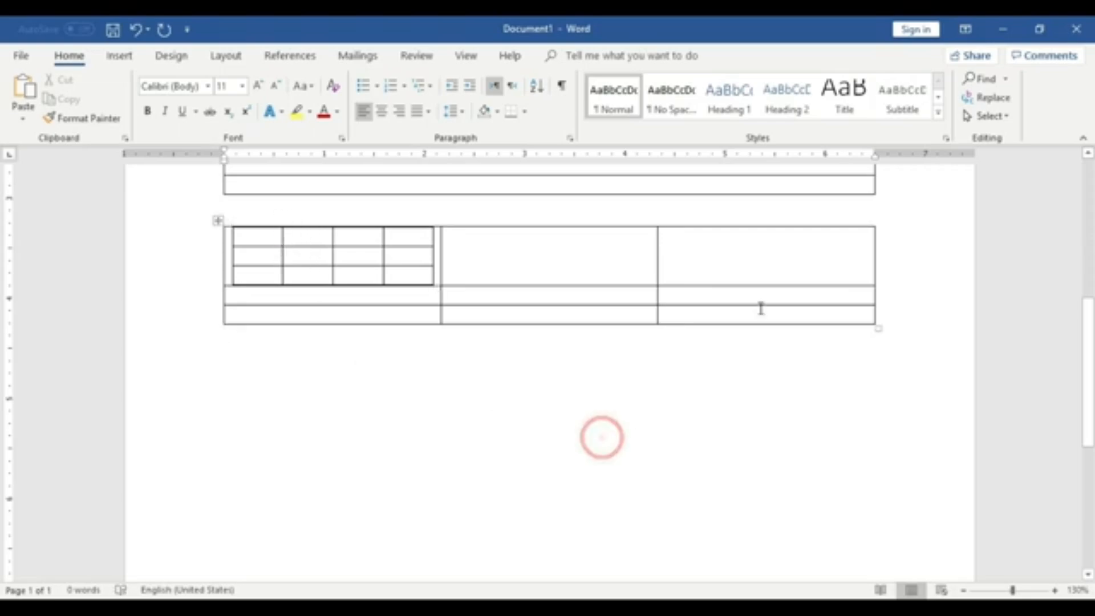
- Insert a nested 2 by 6 table inside the bottom-right cell of the 3 by 3 table
left_click(762, 313)
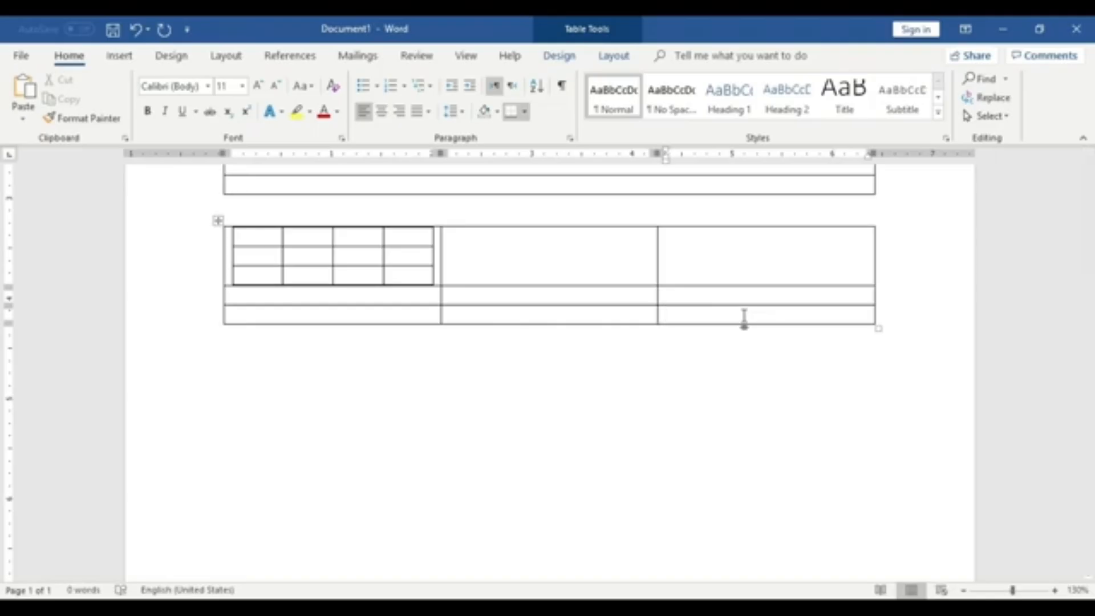
left_click(745, 317)
left_click(121, 57)
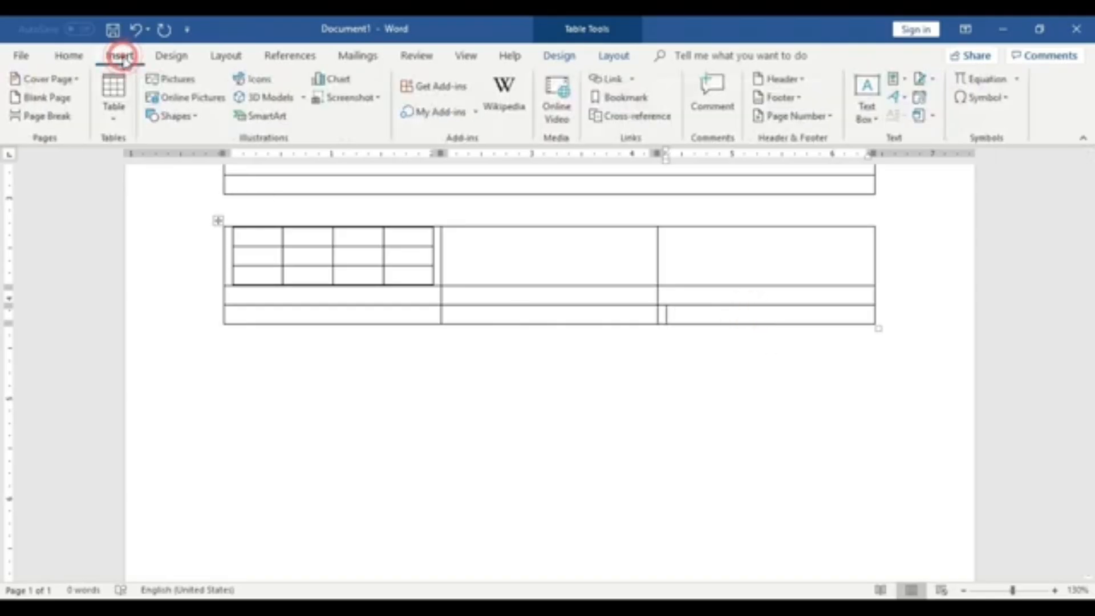
left_click(114, 94)
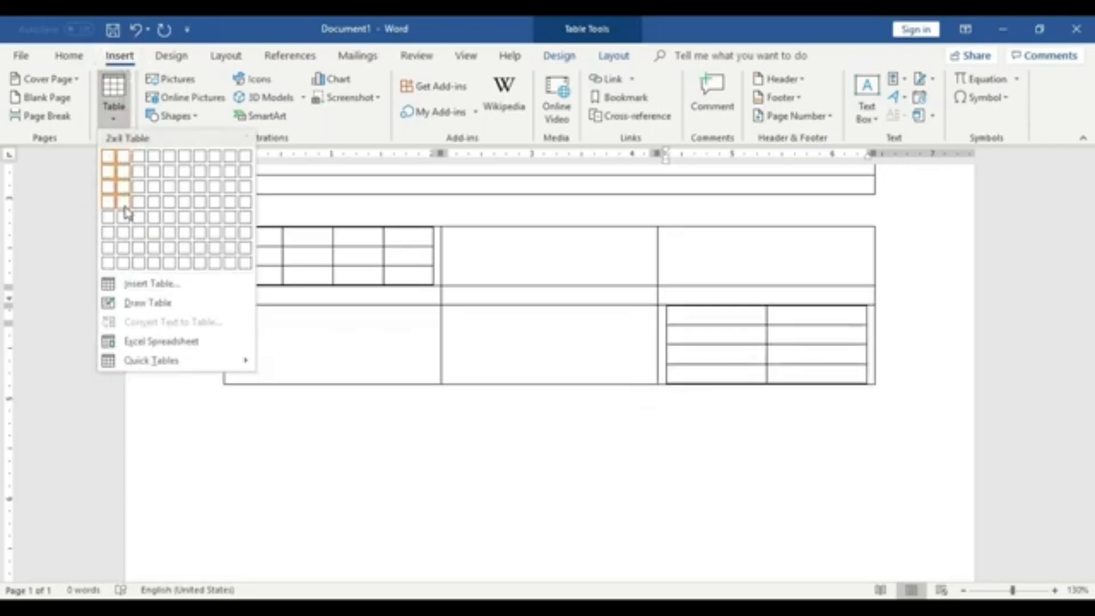
left_click(121, 233)
left_click(819, 355)
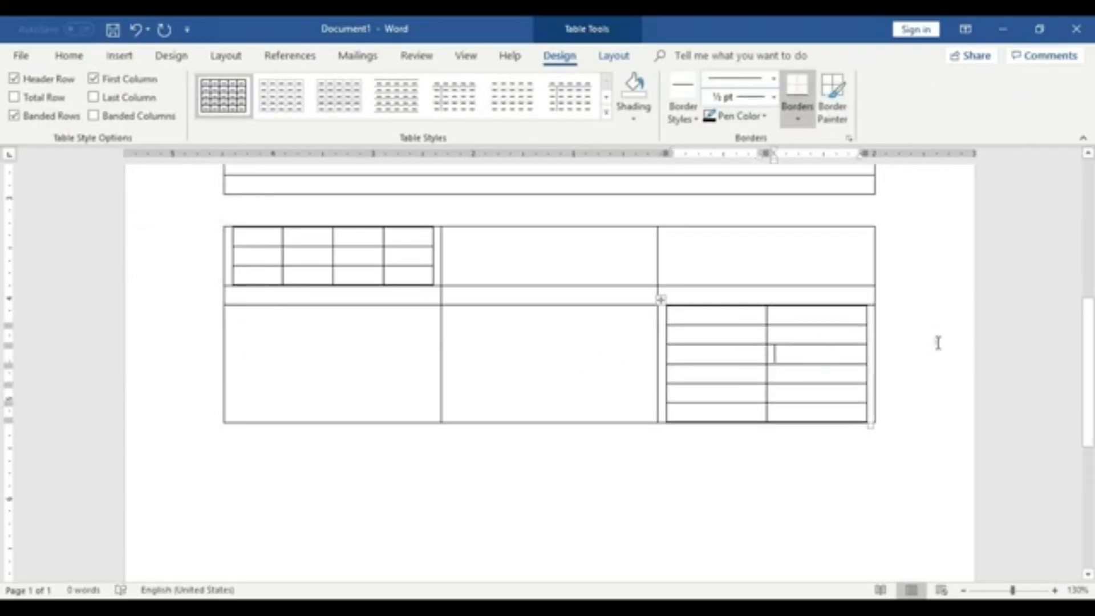
left_click(732, 352)
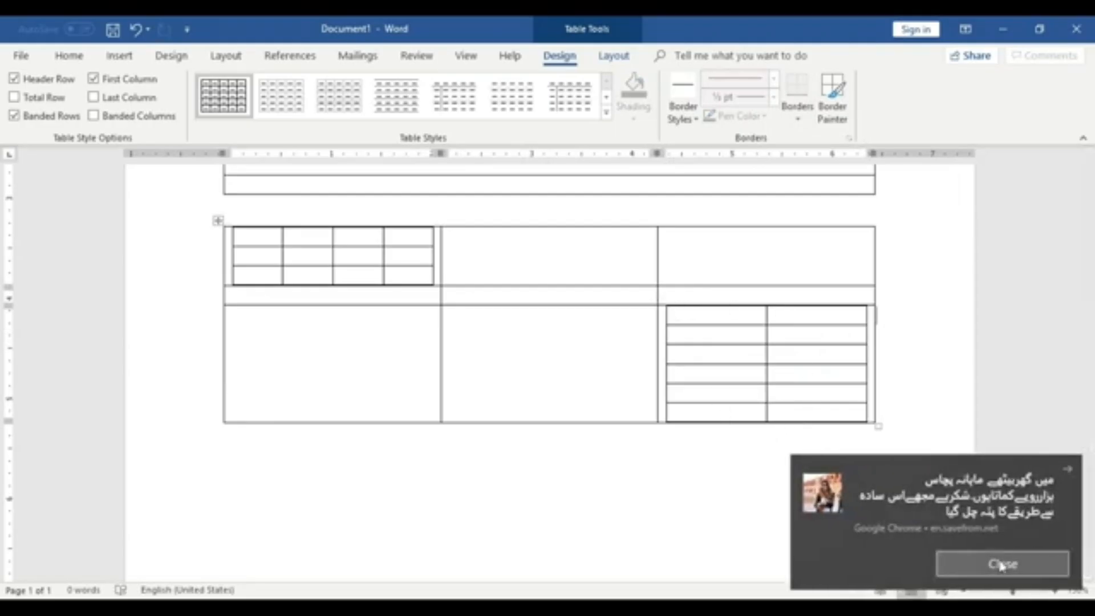
- Dismiss the browser notification and add two empty paragraphs below the 3 by 3 table
left_click(975, 565)
scroll(776, 433, "down", 4)
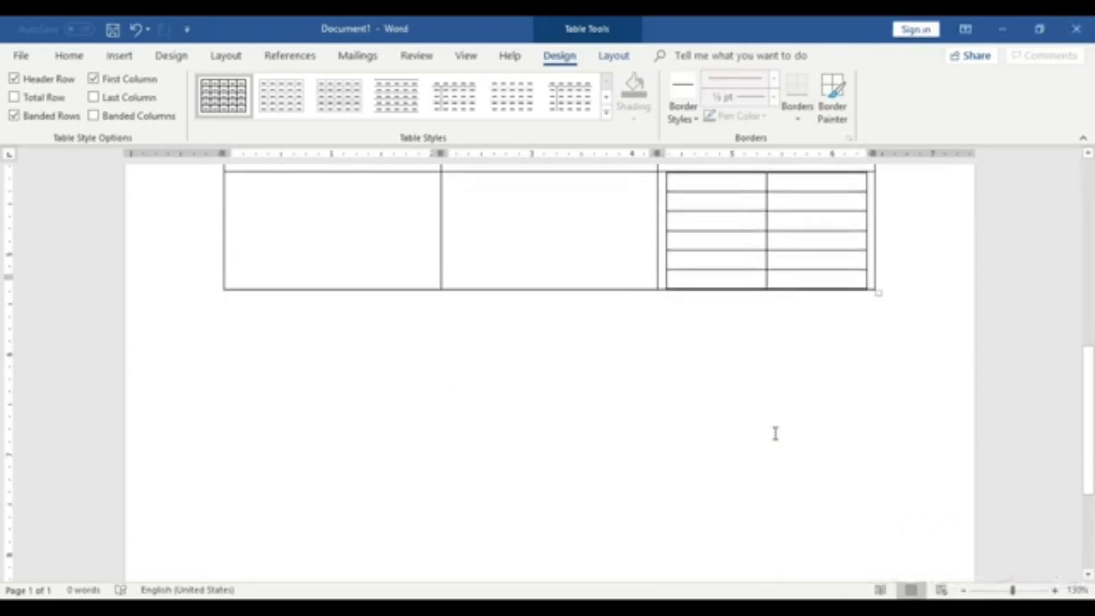
left_click(621, 339)
key("Return")
key("Return")
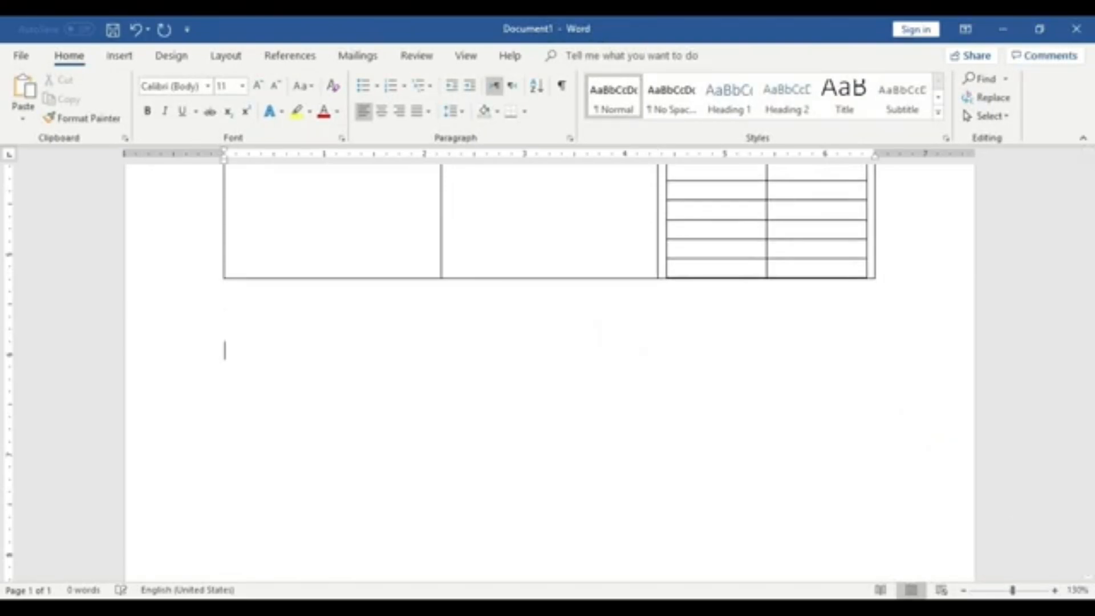
scroll(633, 349, "down", 1)
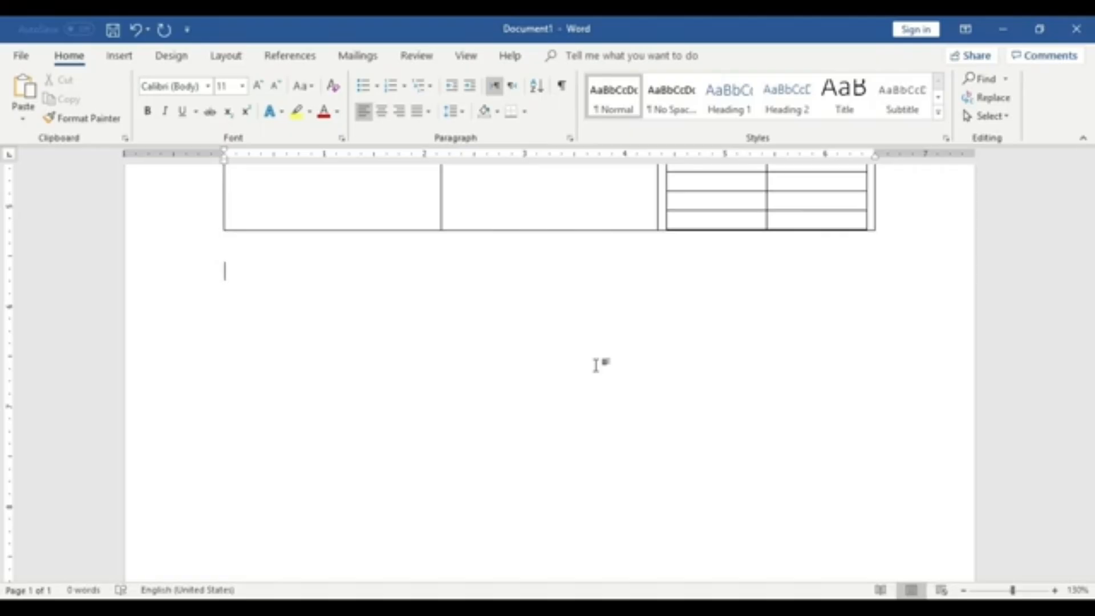
left_click(124, 56)
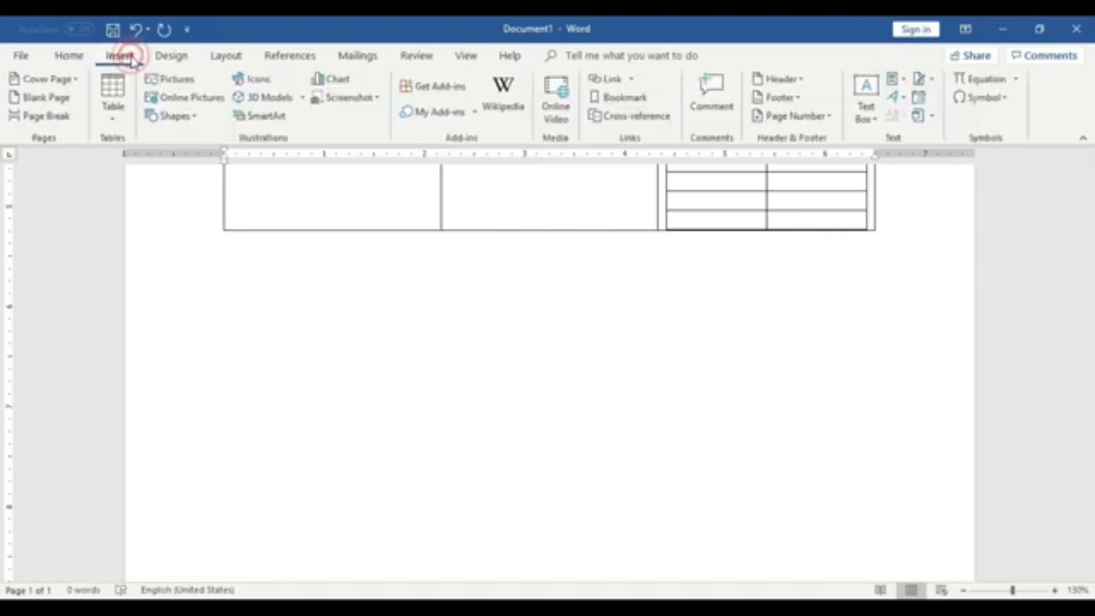
left_click(118, 108)
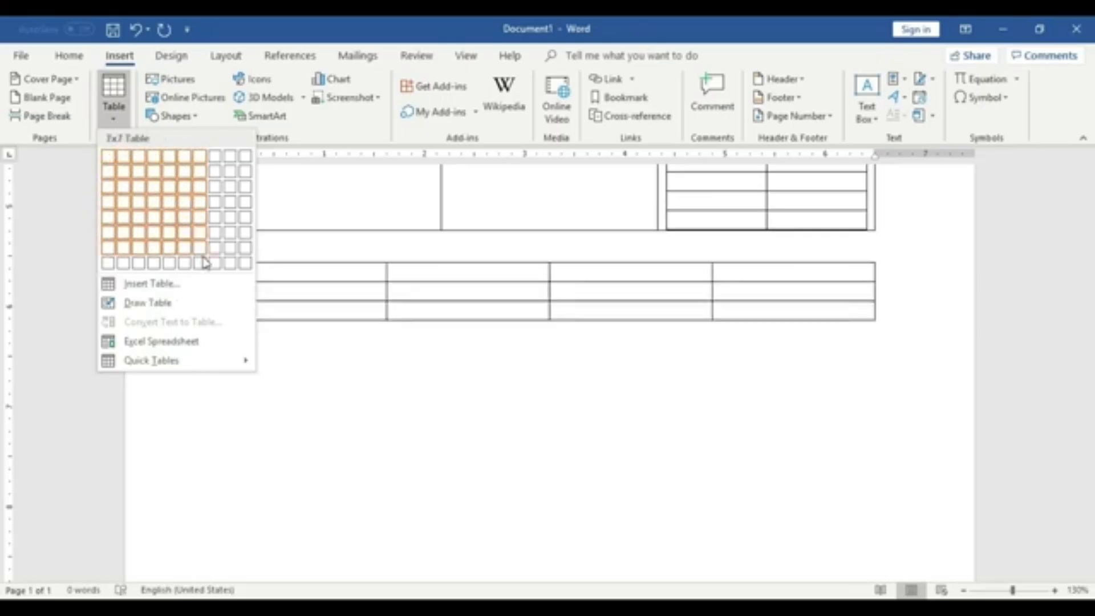
left_click(147, 288)
left_click_drag(545, 204, 518, 311)
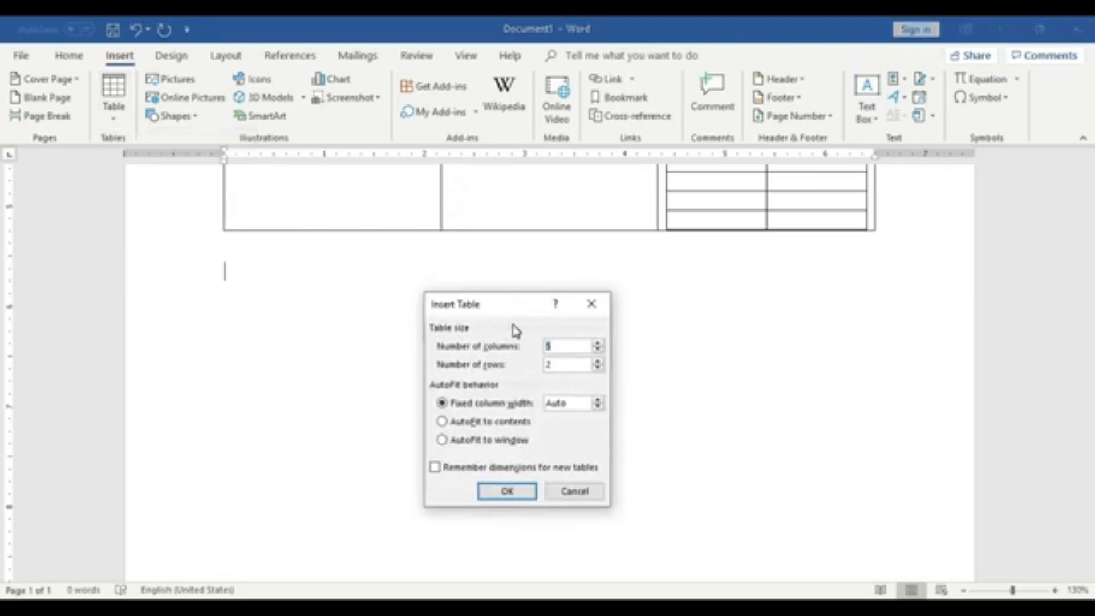
left_click(571, 345)
left_click(576, 364)
left_click(575, 493)
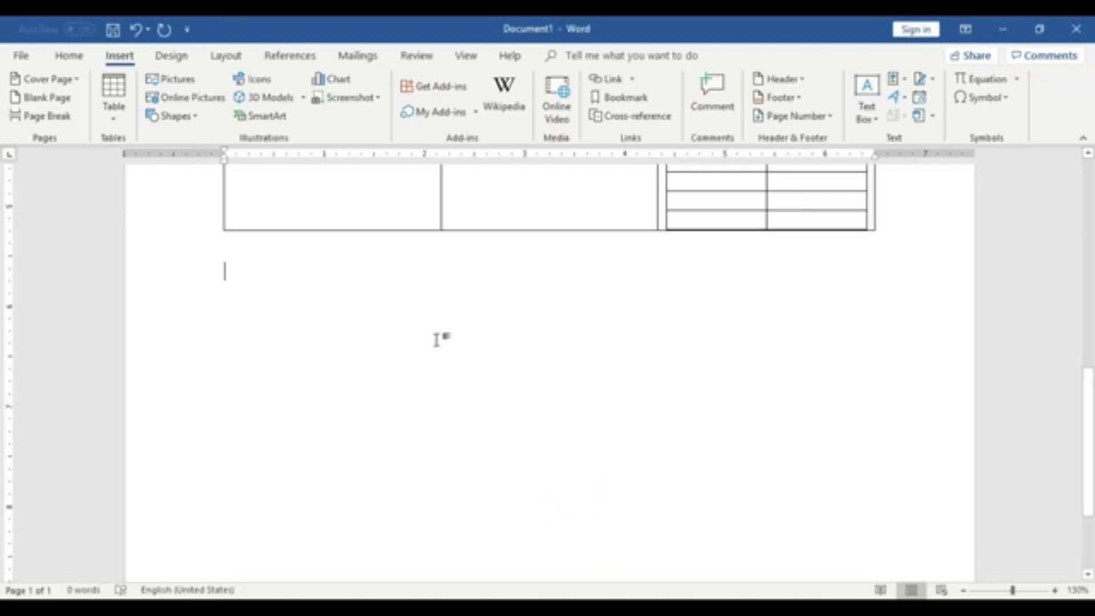
- Insert a 10 by 8 table and move the cursor down each cell of its first column
left_click(114, 111)
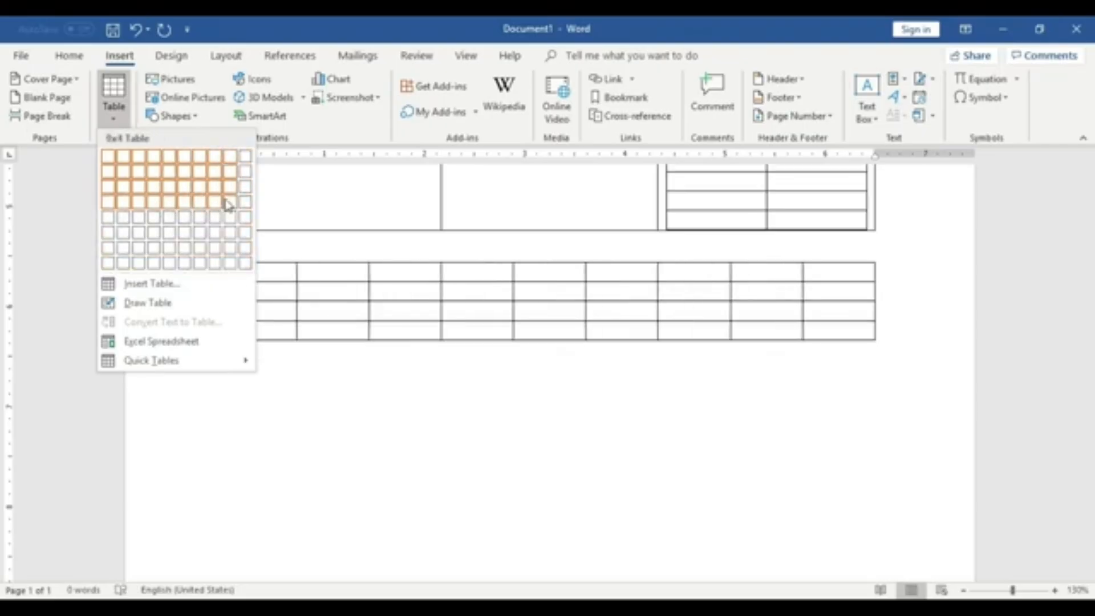
left_click(249, 275)
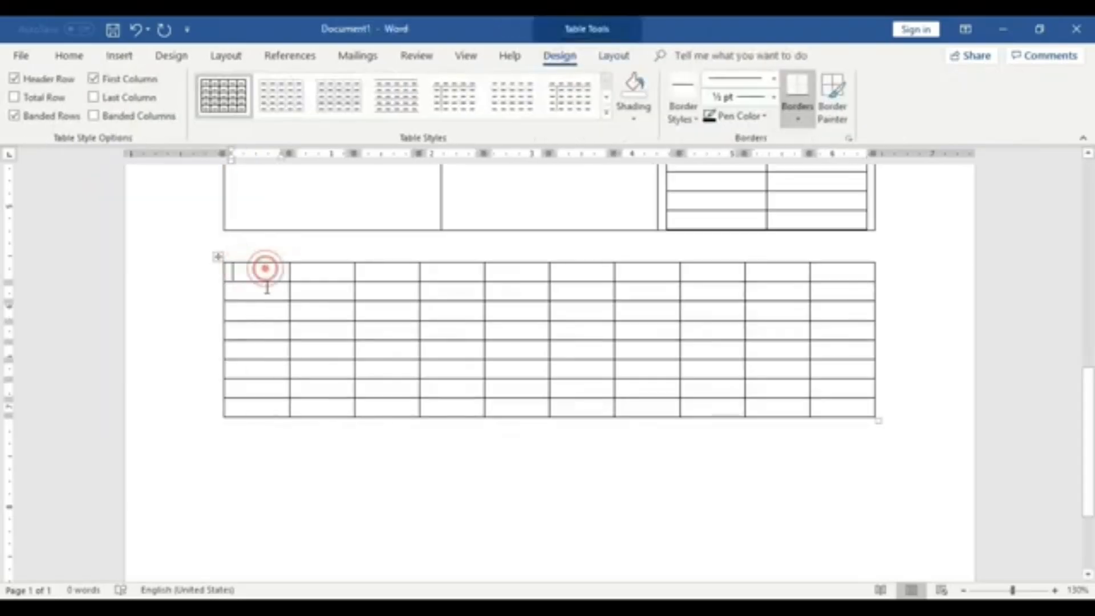
left_click(267, 308)
left_click(267, 324)
left_click(266, 350)
left_click(262, 370)
left_click(263, 391)
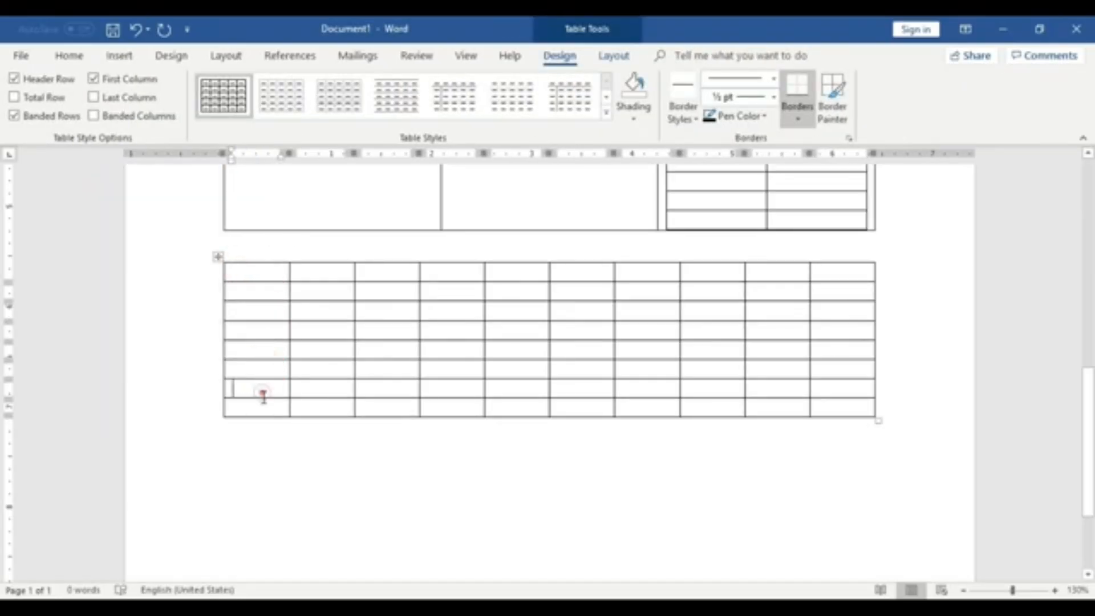
left_click(262, 409)
- Move the cursor across each cell in the top row of the 10 by 8 table
left_click(262, 266)
left_click(328, 268)
left_click(378, 273)
left_click(446, 269)
left_click(516, 276)
left_click(574, 268)
left_click(638, 272)
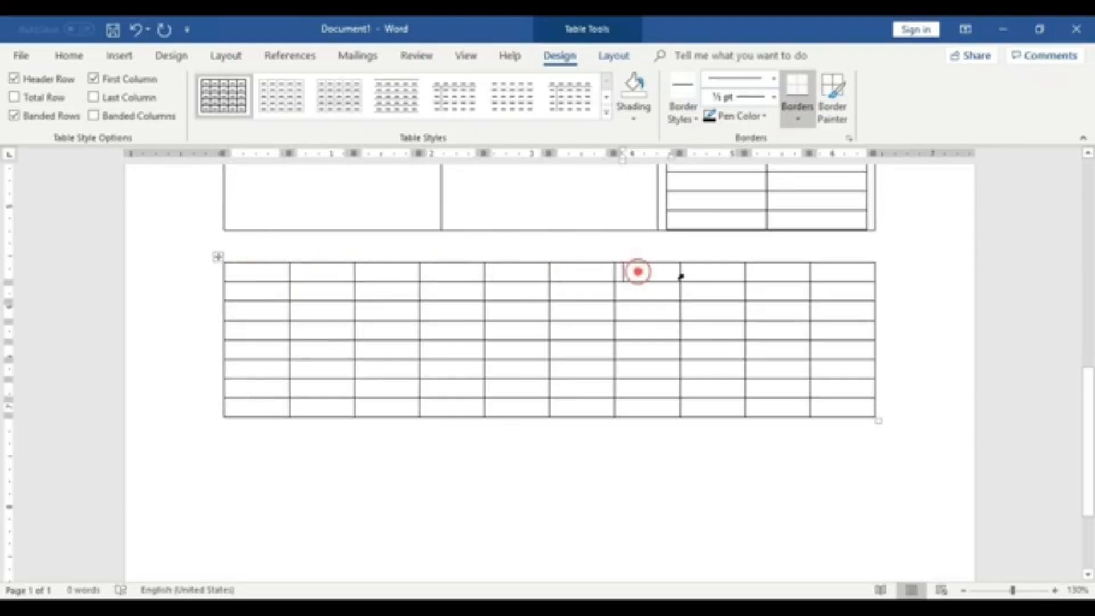
left_click(713, 266)
left_click(776, 280)
left_click(838, 276)
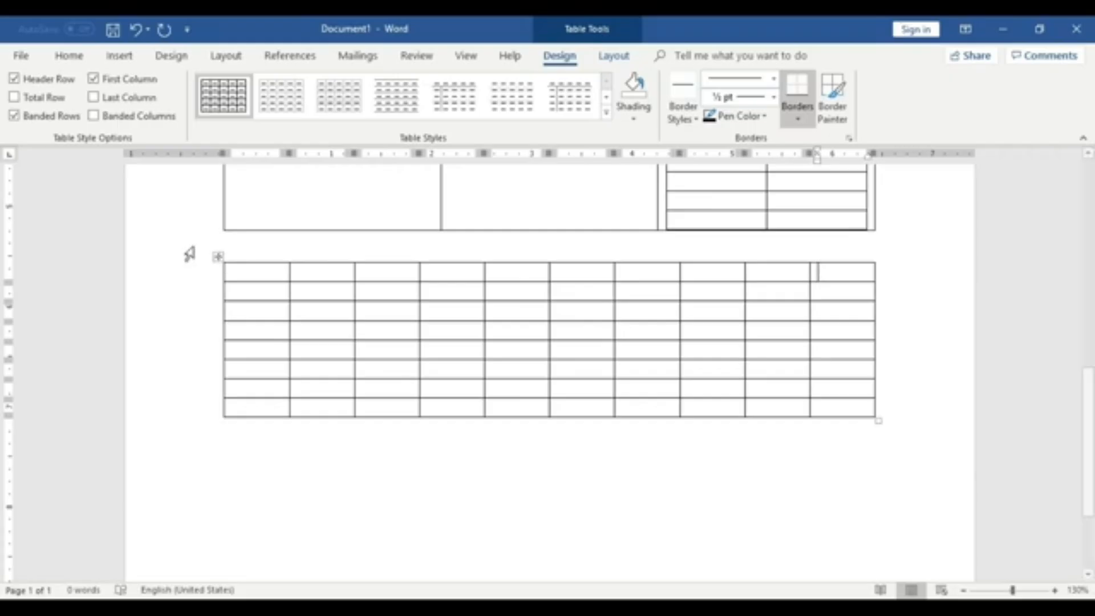
left_click(119, 55)
left_click(117, 85)
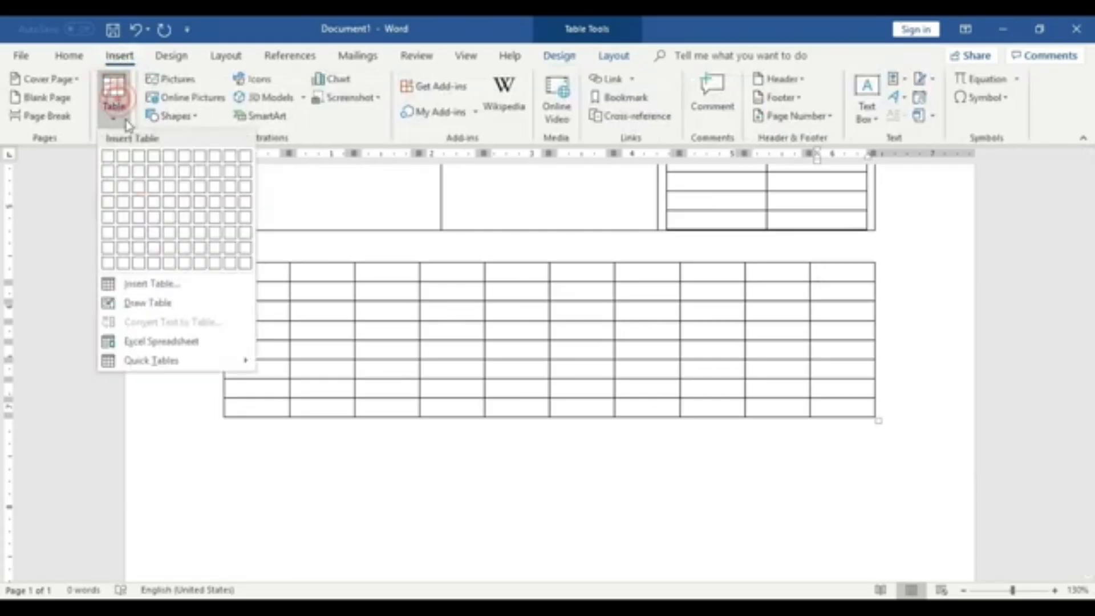
left_click(296, 435)
- Select the whole 10 by 8 table and cut it from the document
left_click(220, 260)
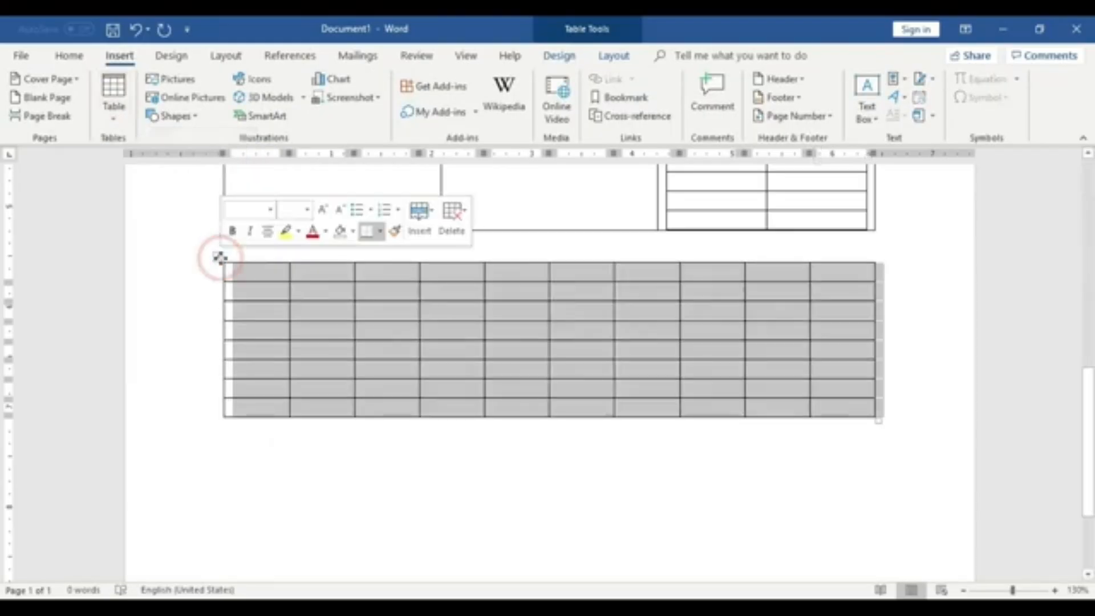
left_click(227, 278)
left_click(220, 255)
right_click(220, 256)
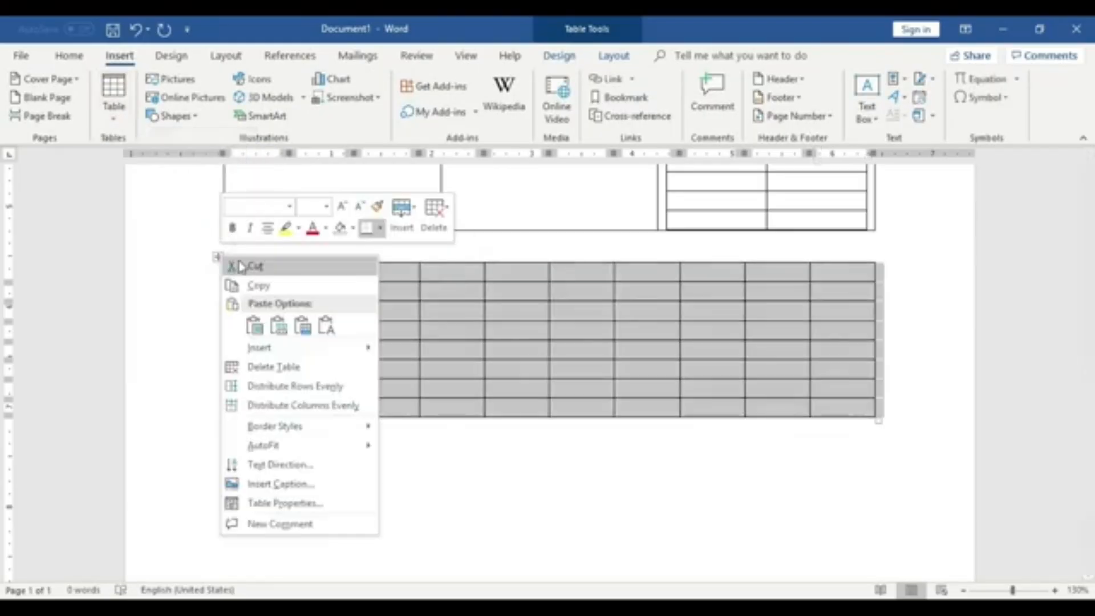
left_click(239, 260)
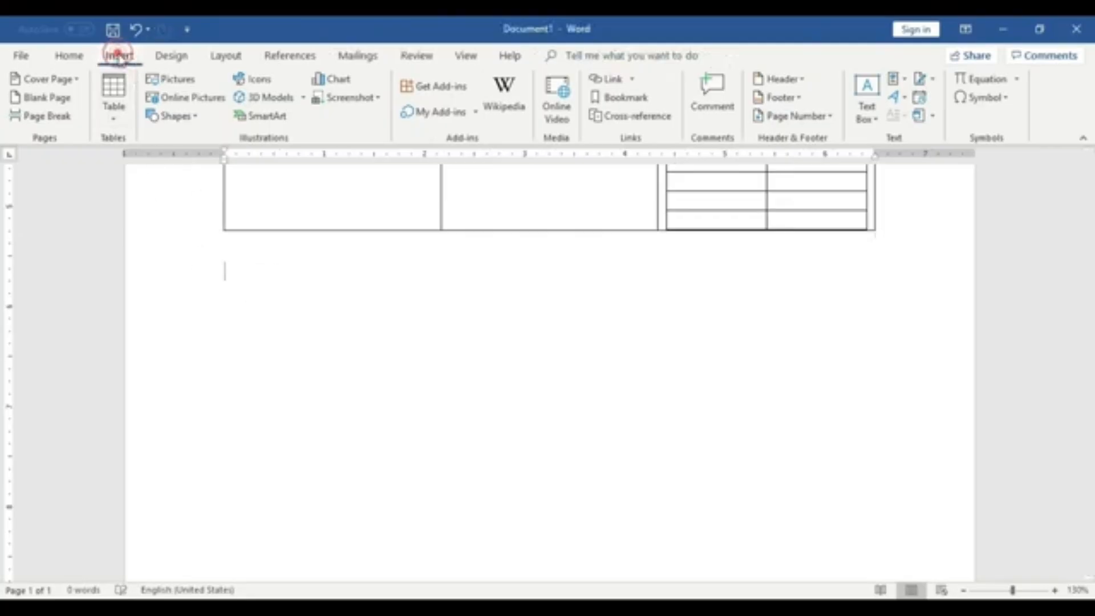
- Insert a table with 10 columns and 3 rows below the existing table
left_click(117, 105)
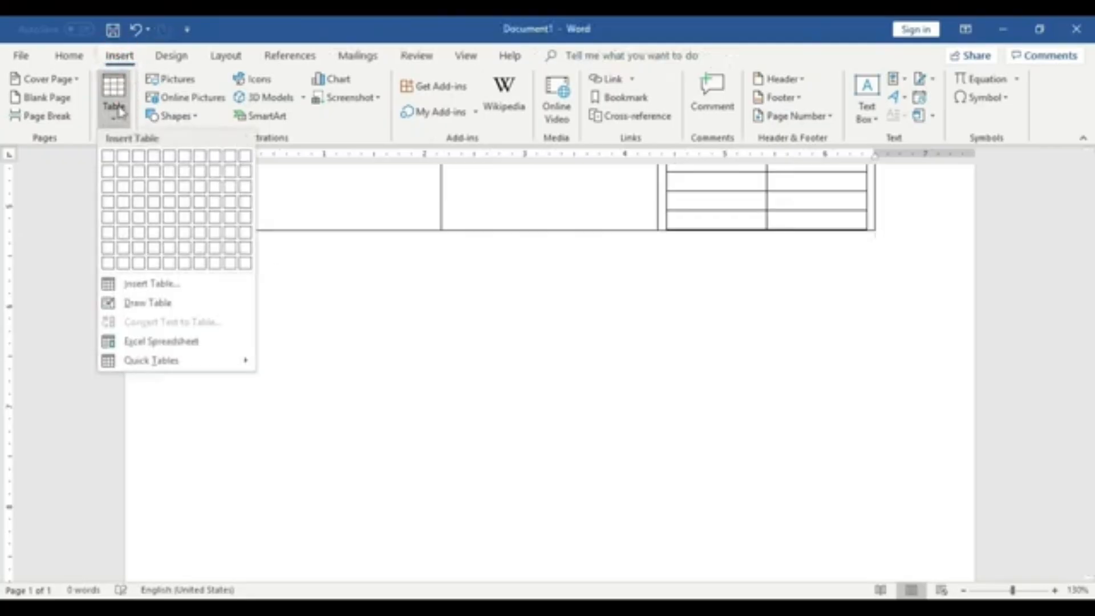
left_click(166, 283)
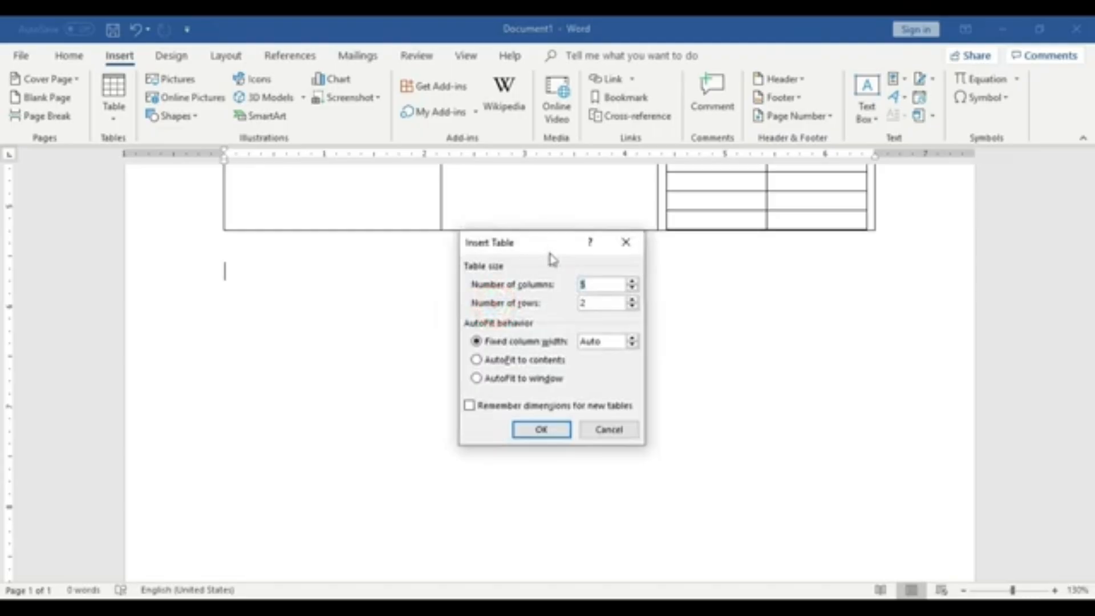
left_click_drag(528, 241, 536, 294)
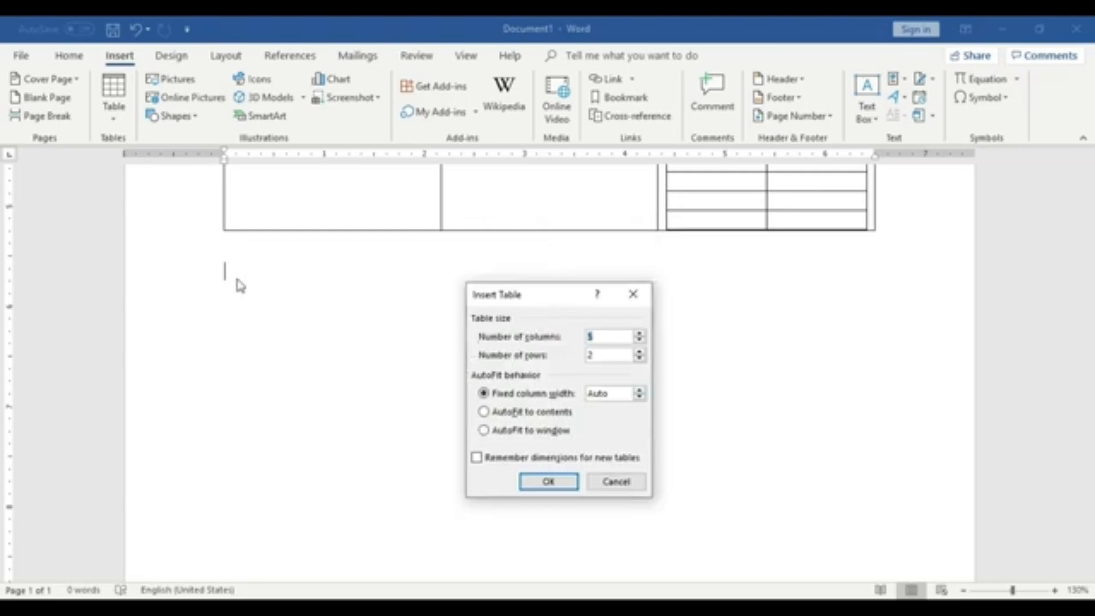
left_click(607, 332)
key("BackSpace")
type("10")
left_click(749, 444)
left_click(609, 356)
key("BackSpace")
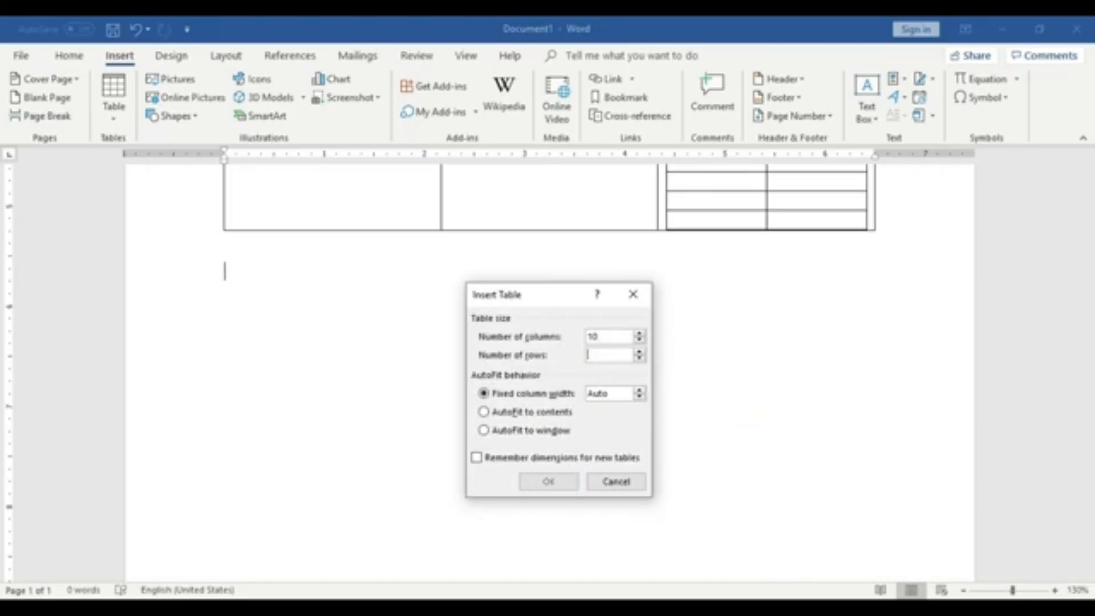
type("3")
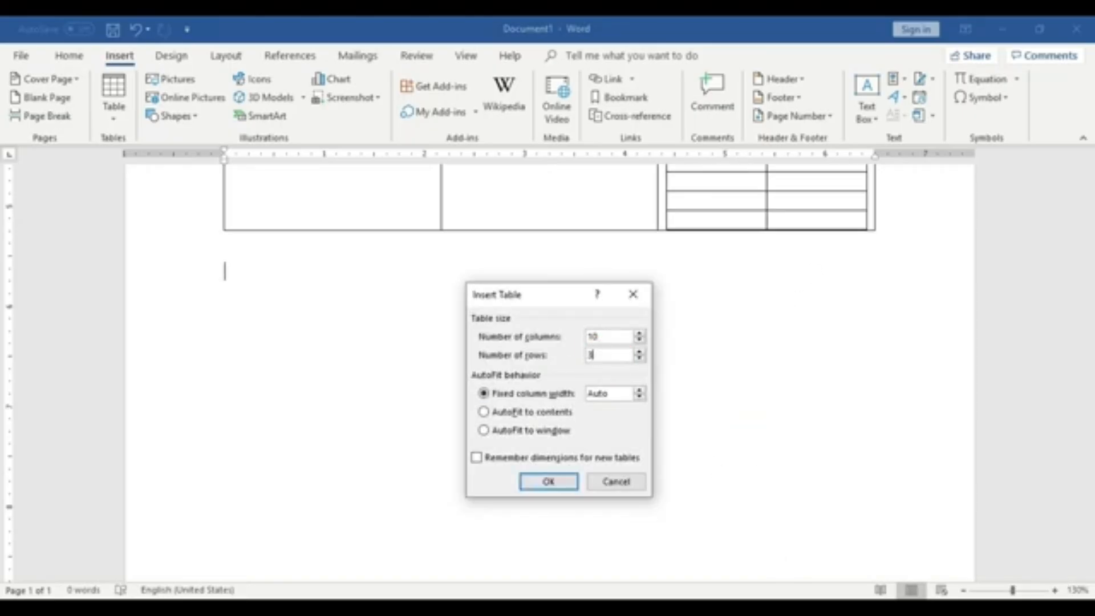
left_click(565, 482)
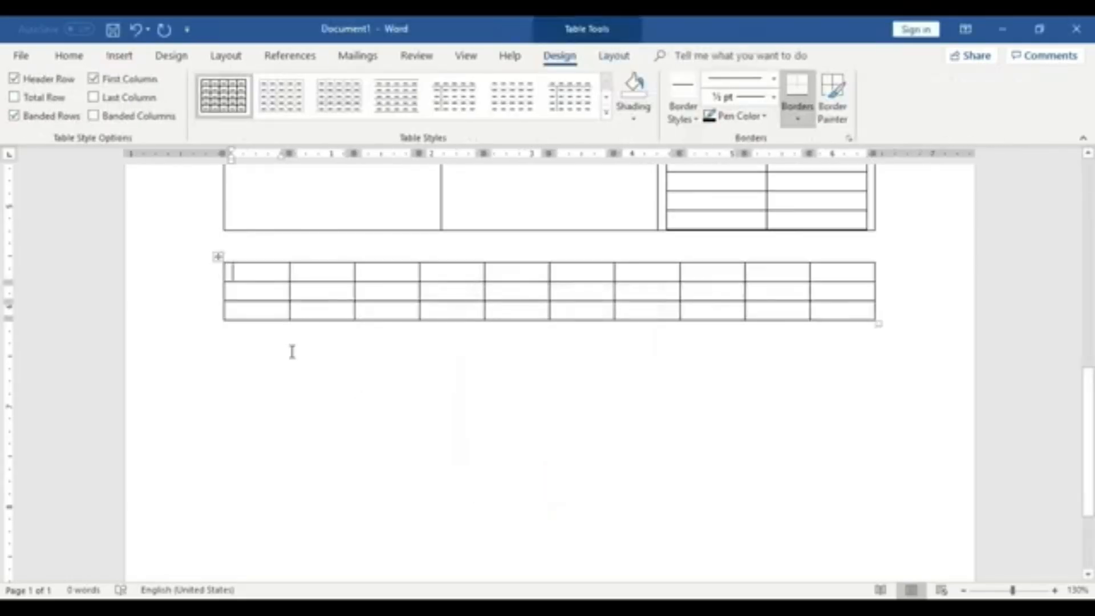
- Move the cursor across each cell in the top row of the 10 by 3 table
left_click(277, 272)
left_click(342, 273)
left_click(389, 272)
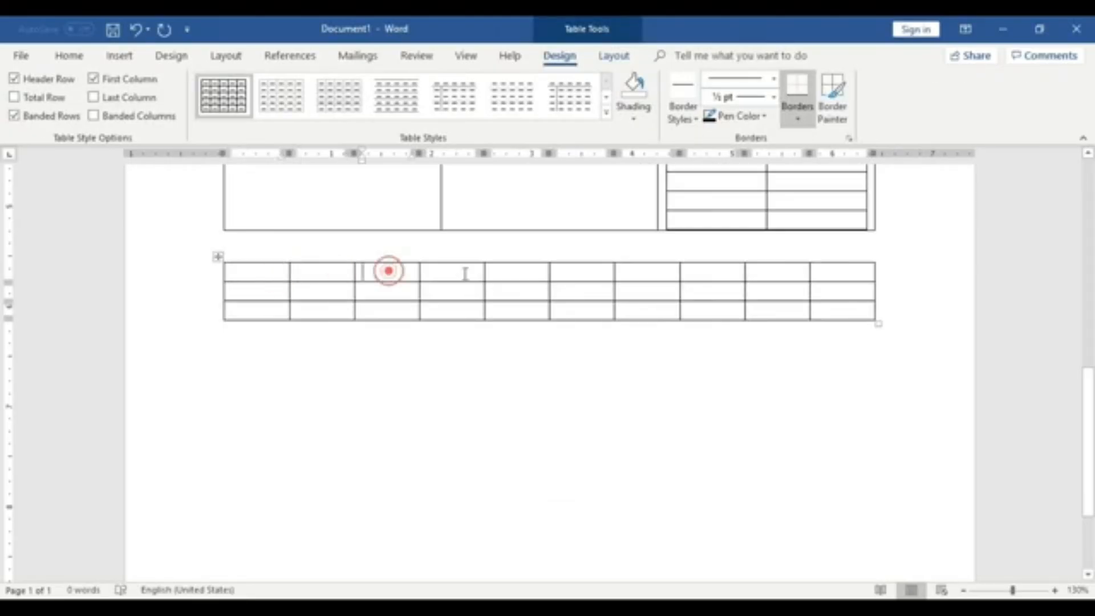
left_click(464, 273)
left_click(522, 273)
left_click(577, 272)
left_click(630, 272)
left_click(696, 273)
left_click(773, 279)
left_click(844, 281)
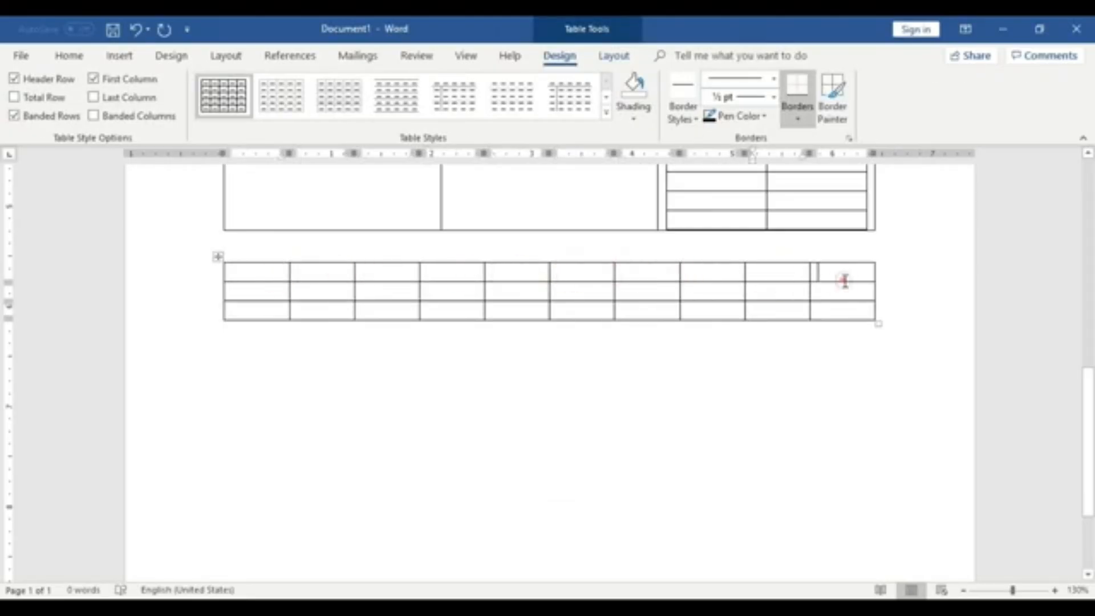
- Select the whole 10 by 3 table and remove it from the document
left_click(217, 256)
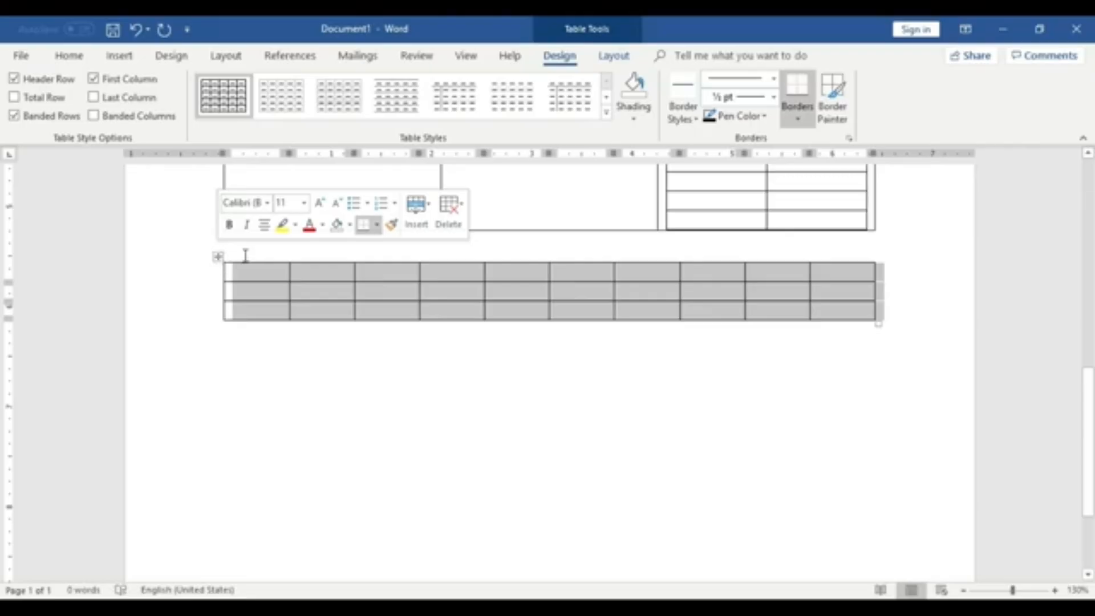
left_click(453, 207)
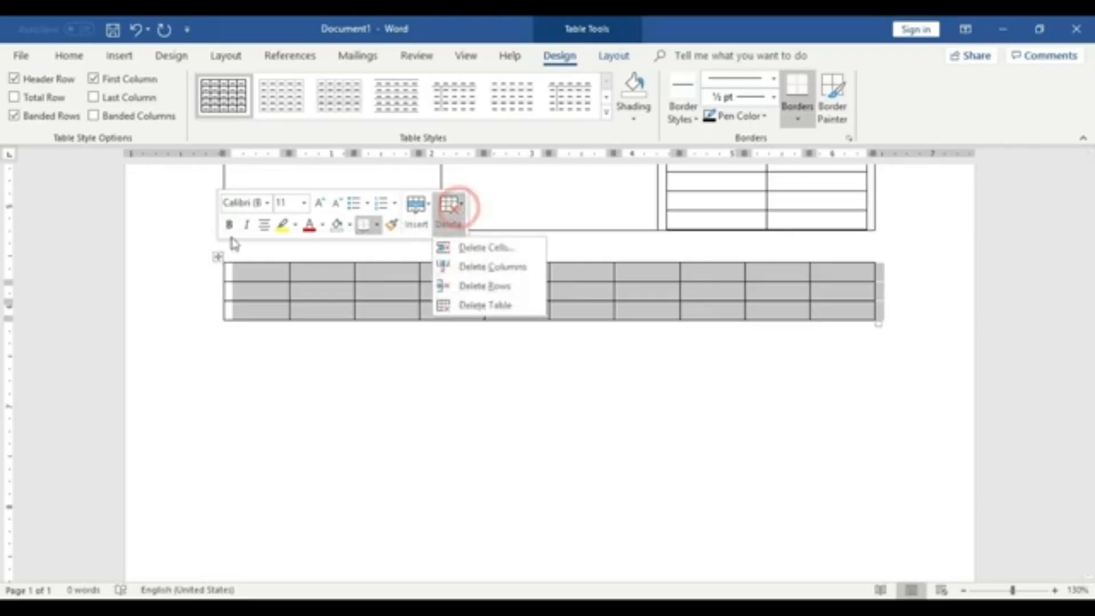
left_click(228, 320)
left_click(216, 258)
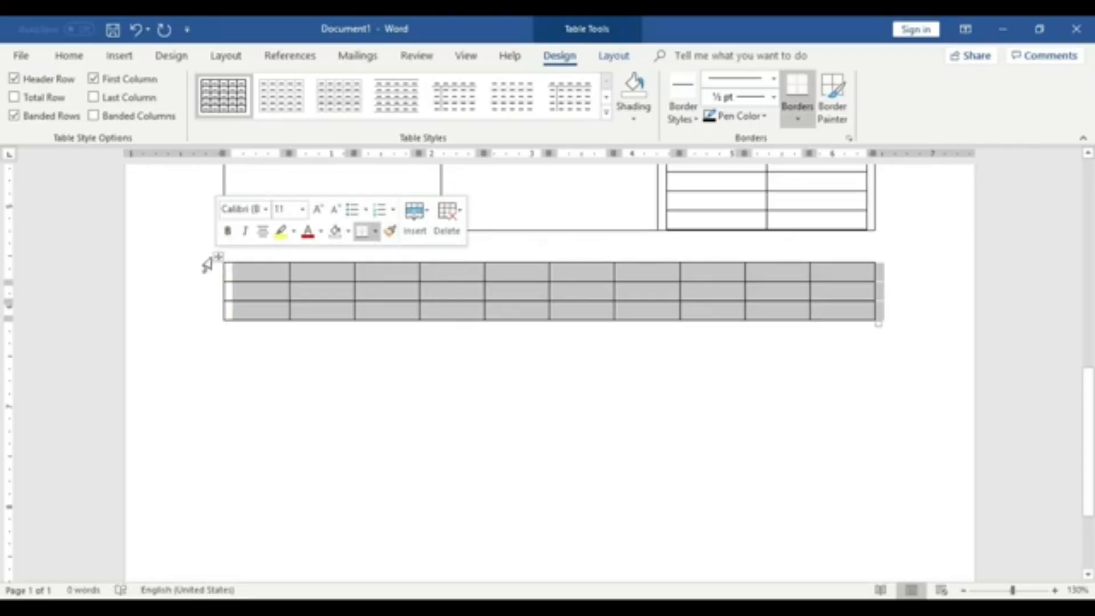
left_click(205, 262)
left_click(220, 255)
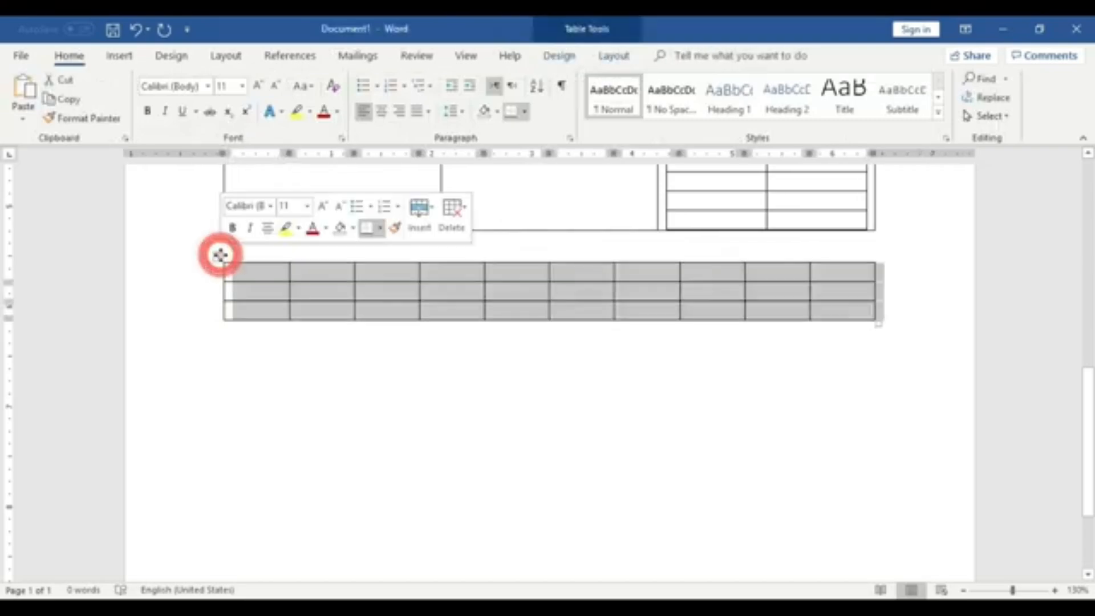
left_click(221, 256)
right_click(220, 256)
left_click(254, 266)
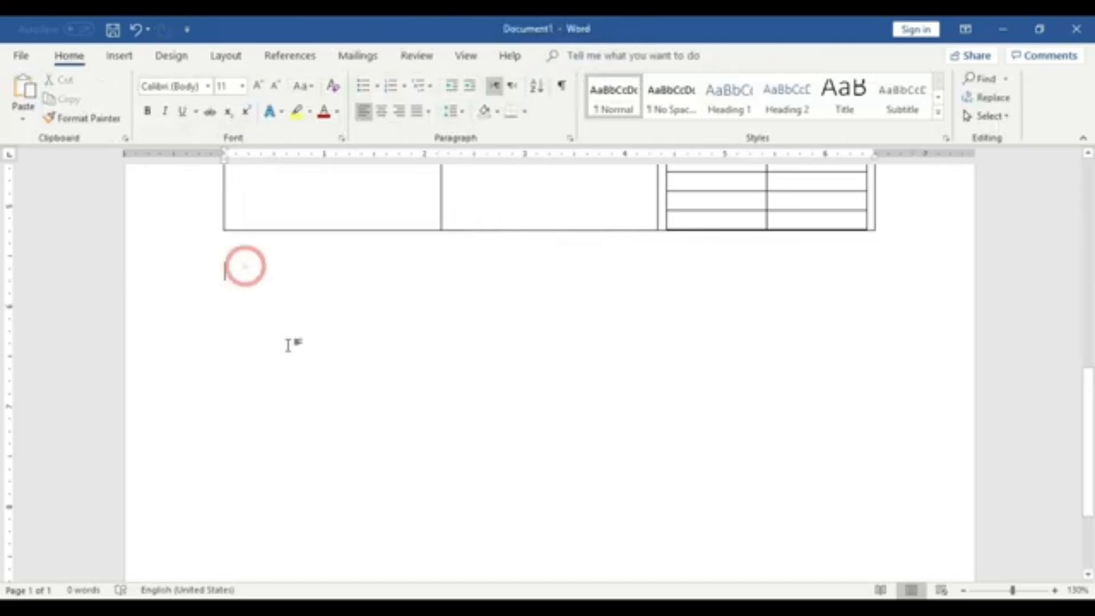
- Insert a table with 3 columns and 10 rows in the same place
left_click(119, 55)
left_click(117, 103)
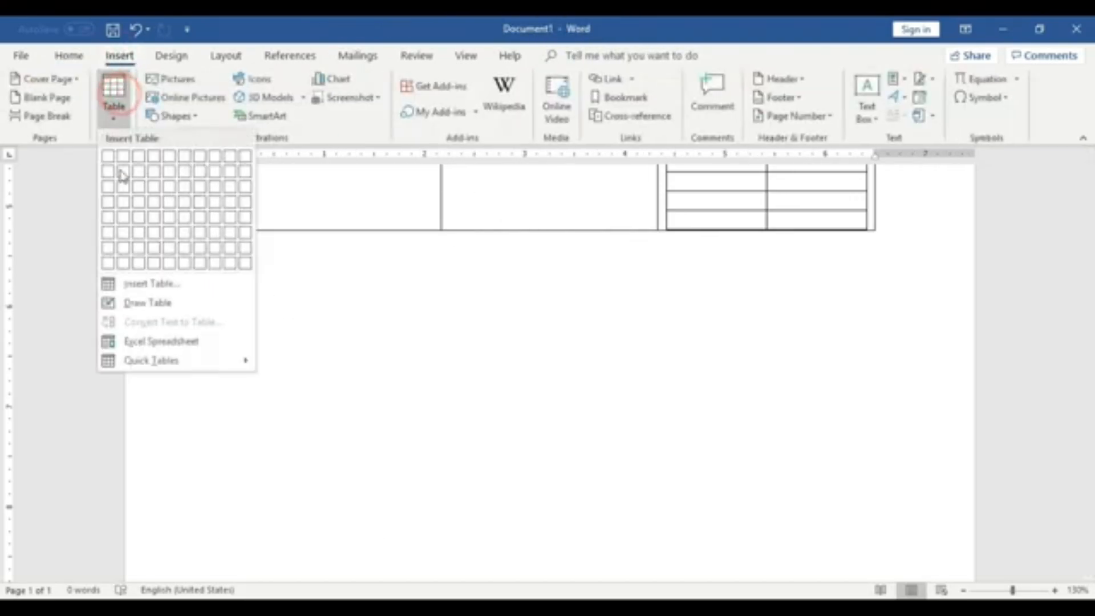
left_click(151, 288)
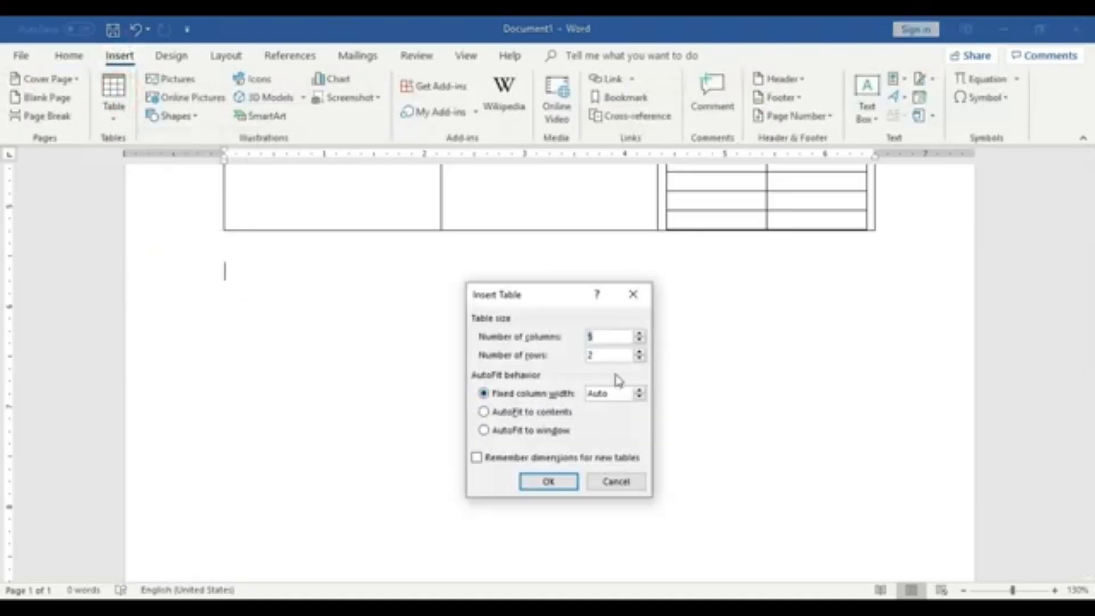
left_click(605, 337)
key("BackSpace")
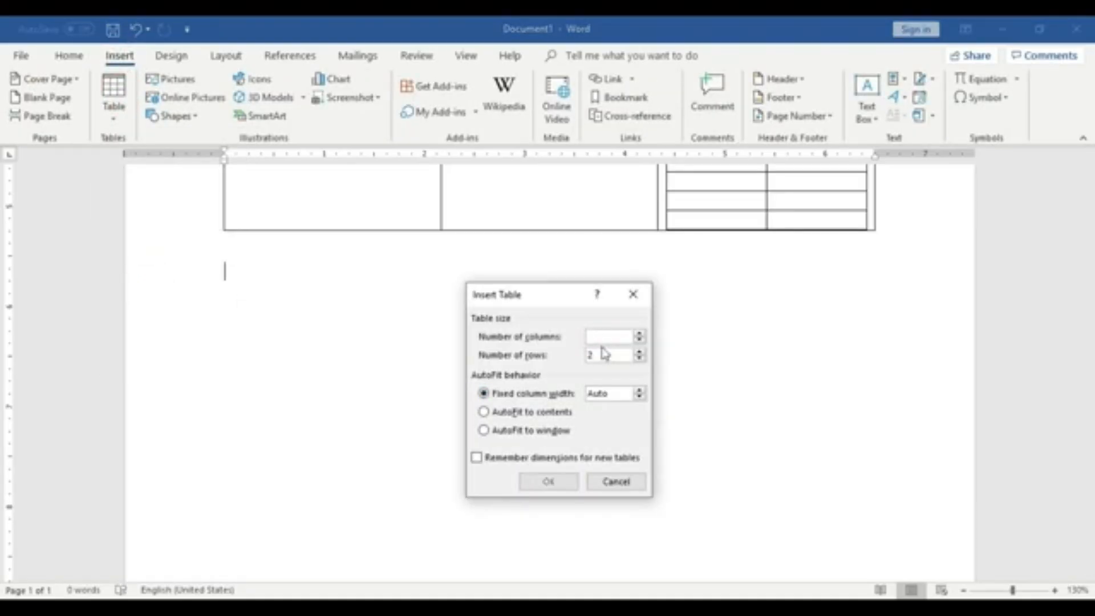
type("3")
left_click(605, 354)
key("BackSpace")
type("10")
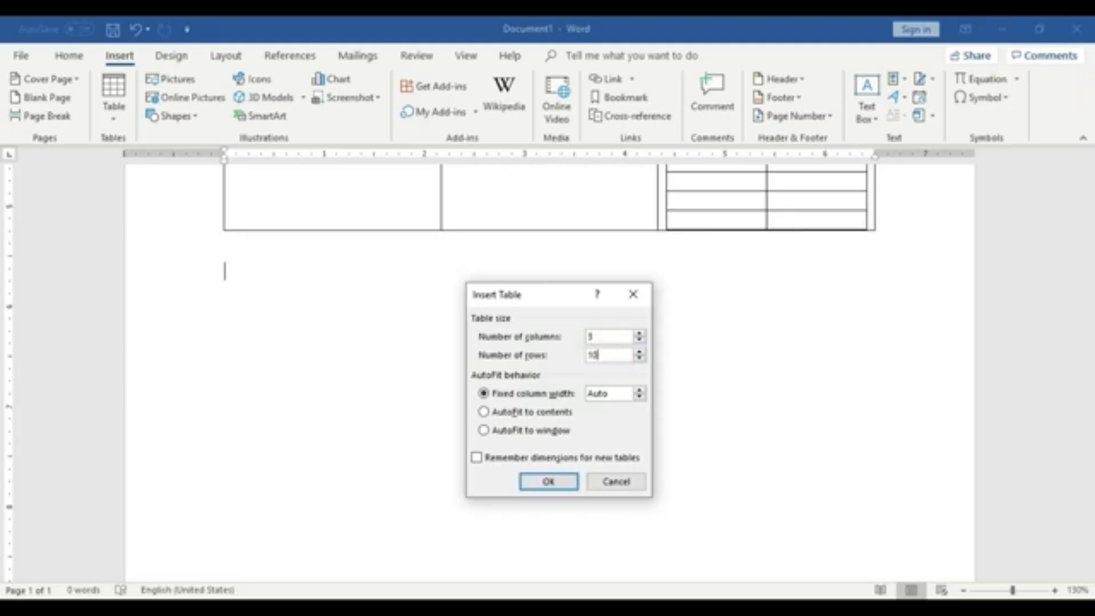
left_click(547, 482)
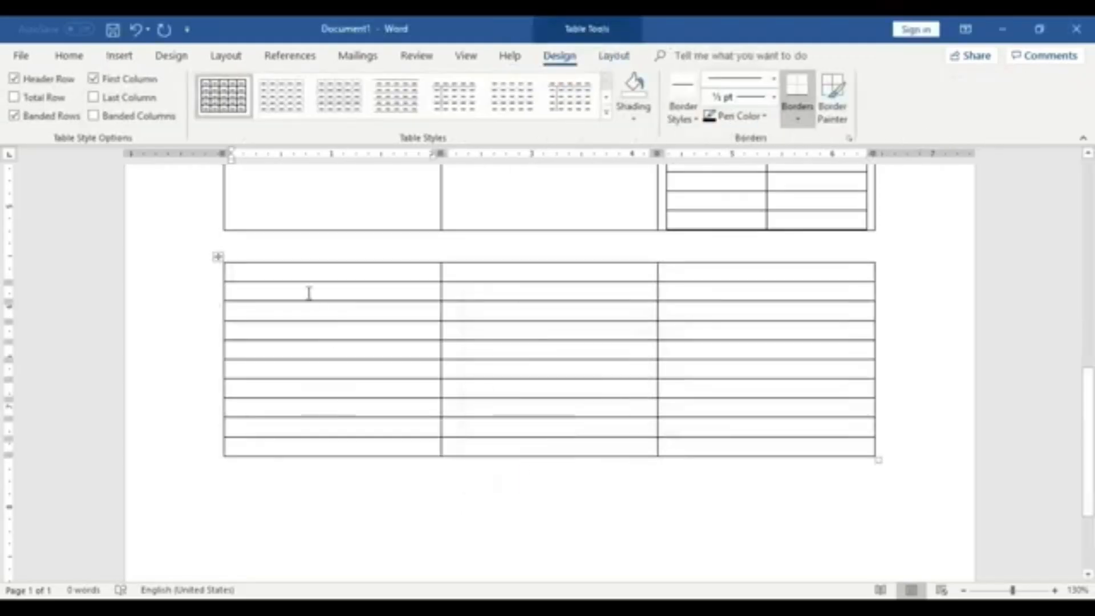
- Move the cursor down each cell of the first column of the 3 by 10 table
left_click(293, 274)
left_click(291, 311)
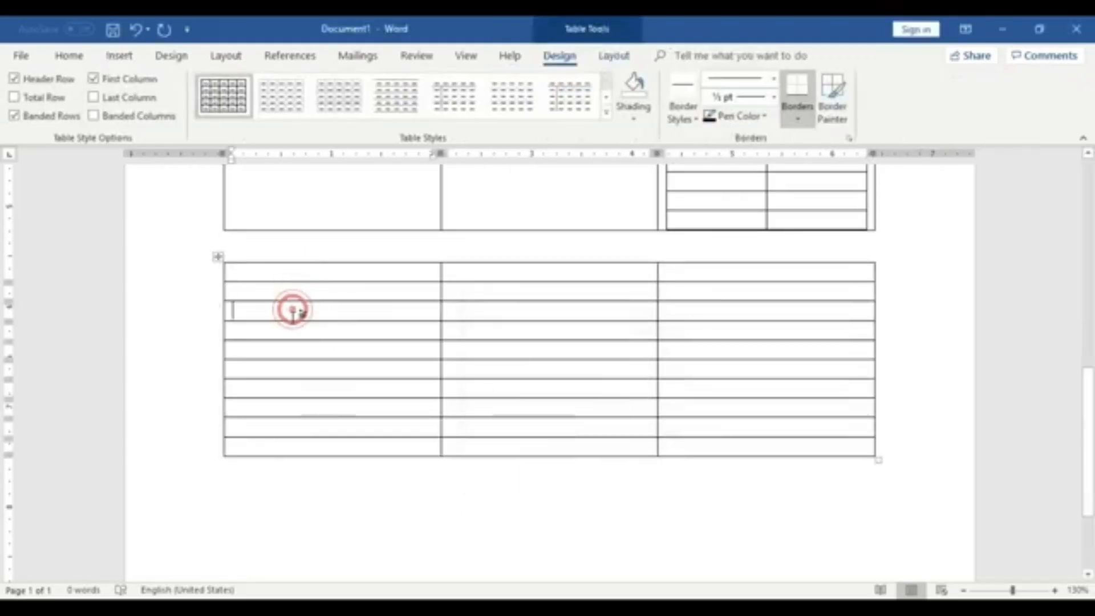
left_click(291, 325)
left_click(292, 348)
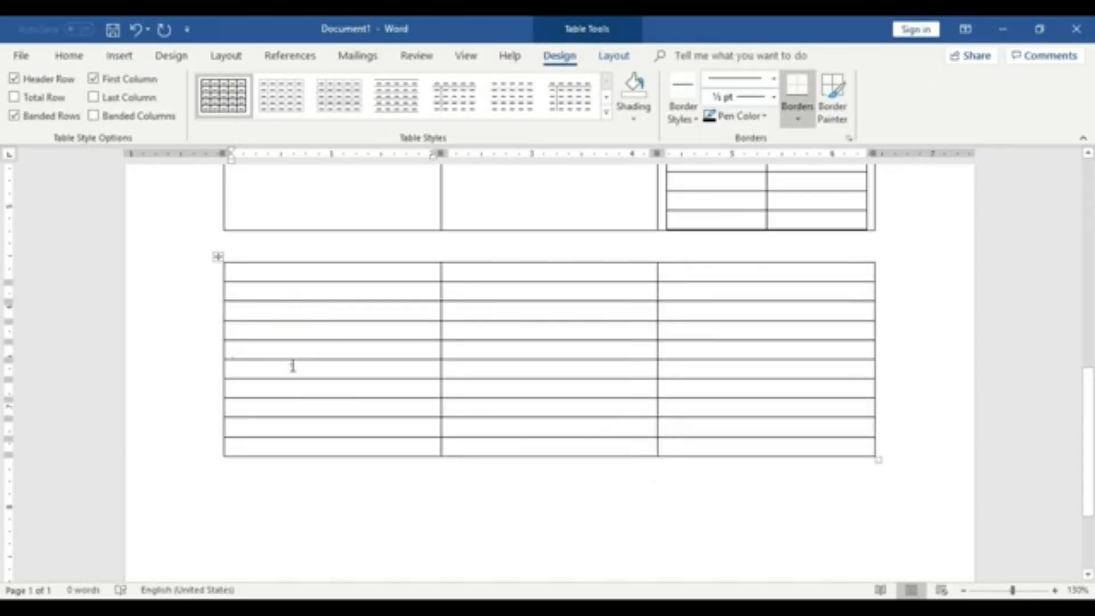
left_click(291, 370)
left_click(291, 388)
left_click(292, 405)
left_click(294, 426)
left_click(294, 440)
- Move the cursor across the cells of the top two rows of the 3 by 10 table
left_click(309, 272)
left_click(486, 272)
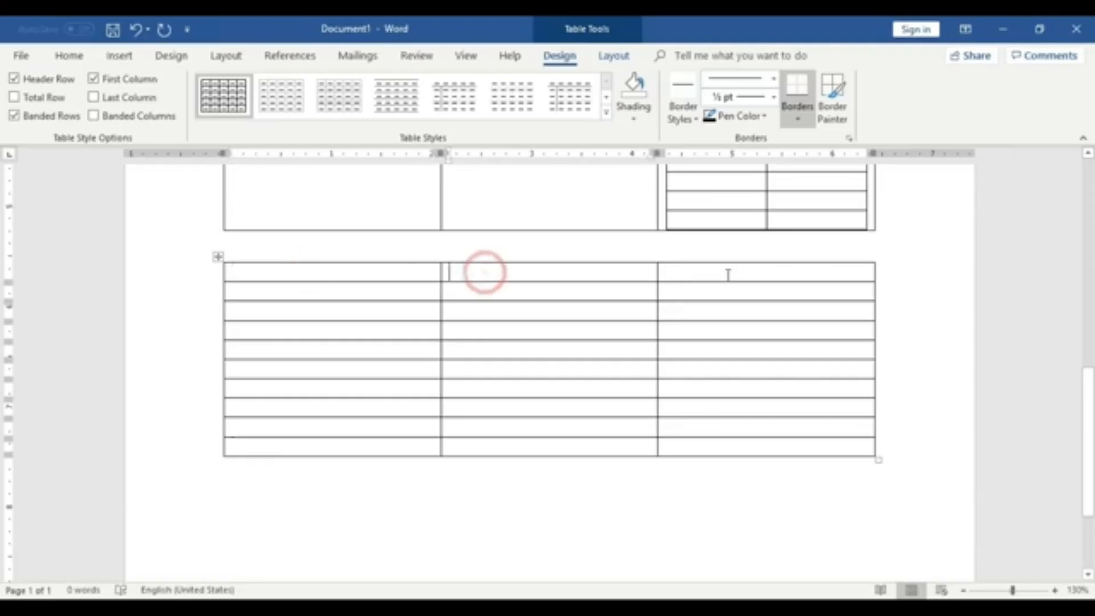
left_click(727, 273)
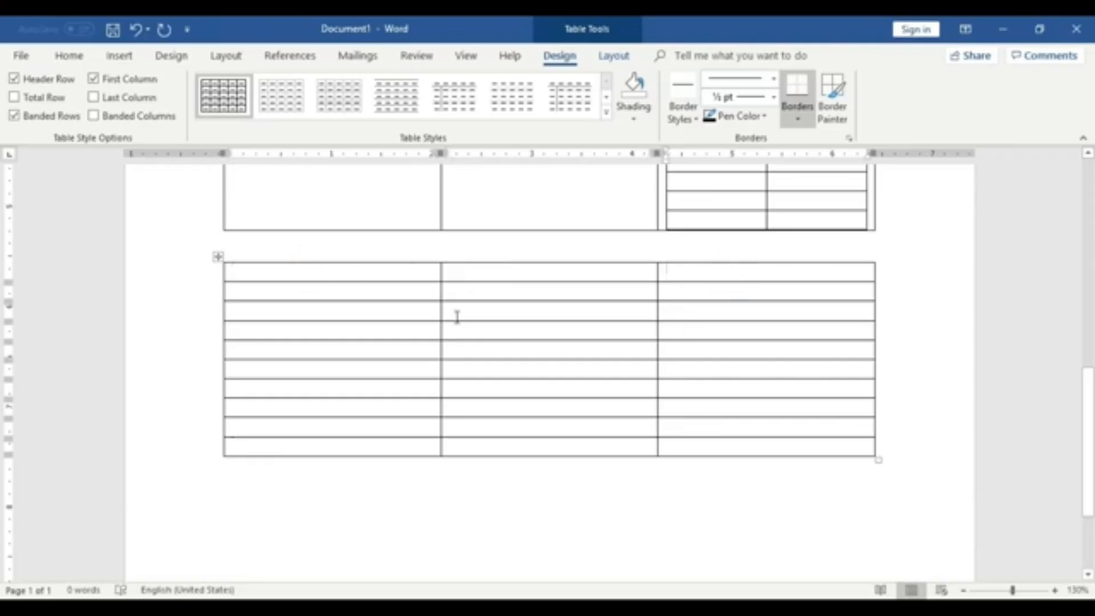
left_click(397, 295)
left_click(504, 295)
left_click(656, 292)
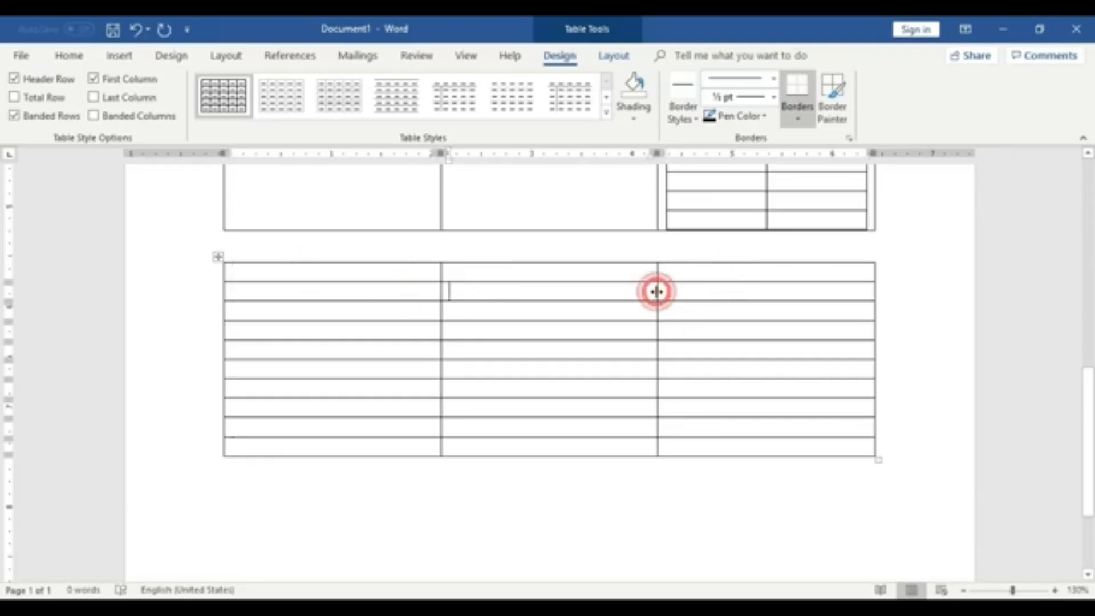
- Insert a table with 5 columns and 5 rows below the 3 by 10 table
scroll(444, 386, "down", 3)
left_click(439, 374)
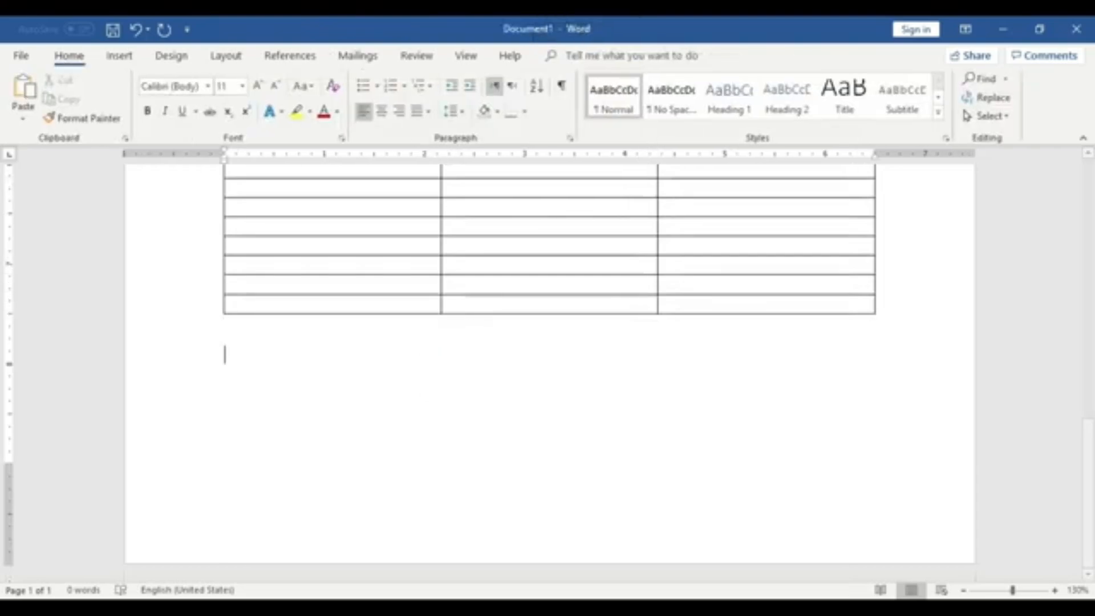
left_click(118, 56)
left_click(114, 101)
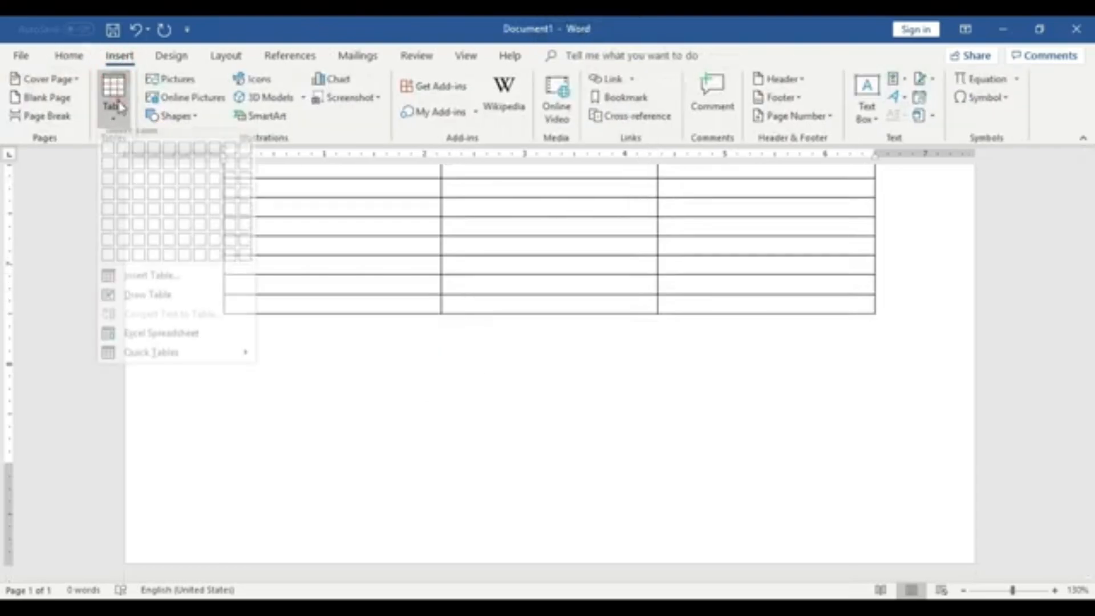
left_click(153, 281)
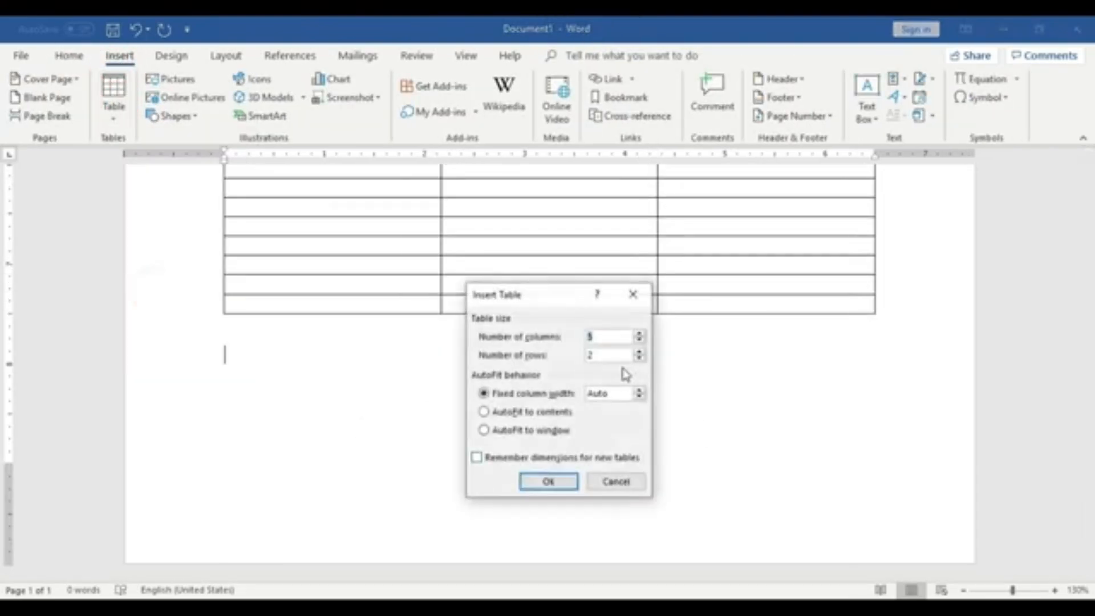
left_click(605, 337)
key("BackSpace")
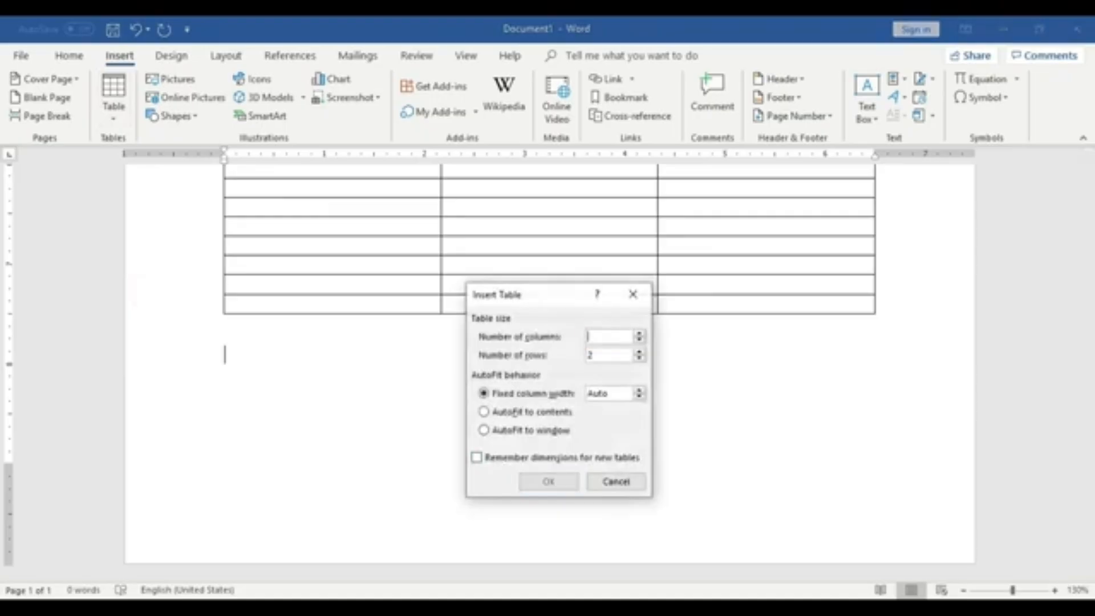
type("5")
left_click(609, 356)
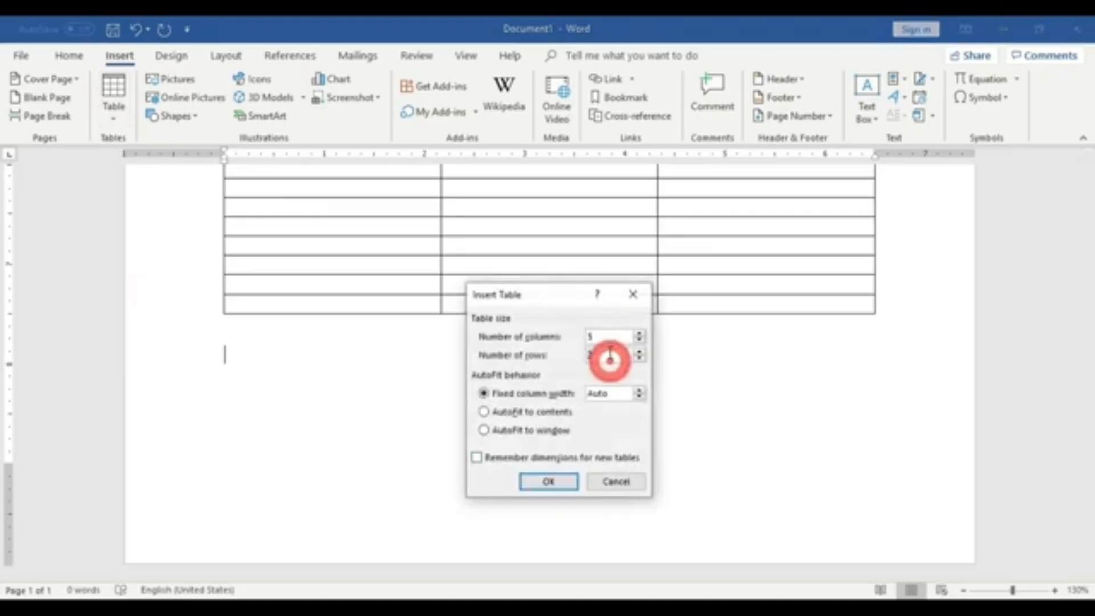
key("BackSpace")
type("5")
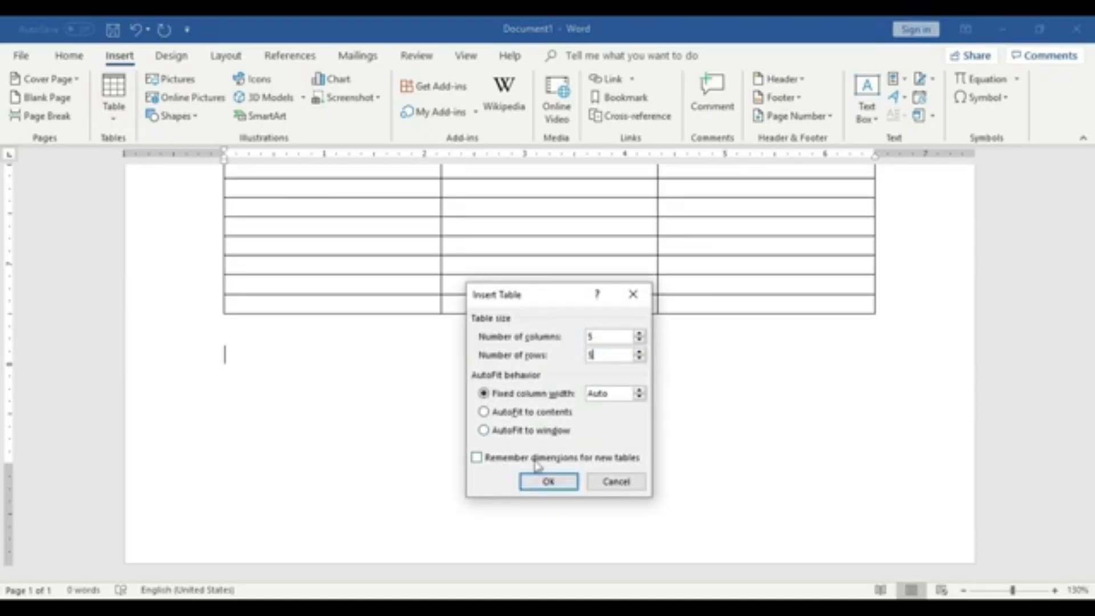
left_click(549, 482)
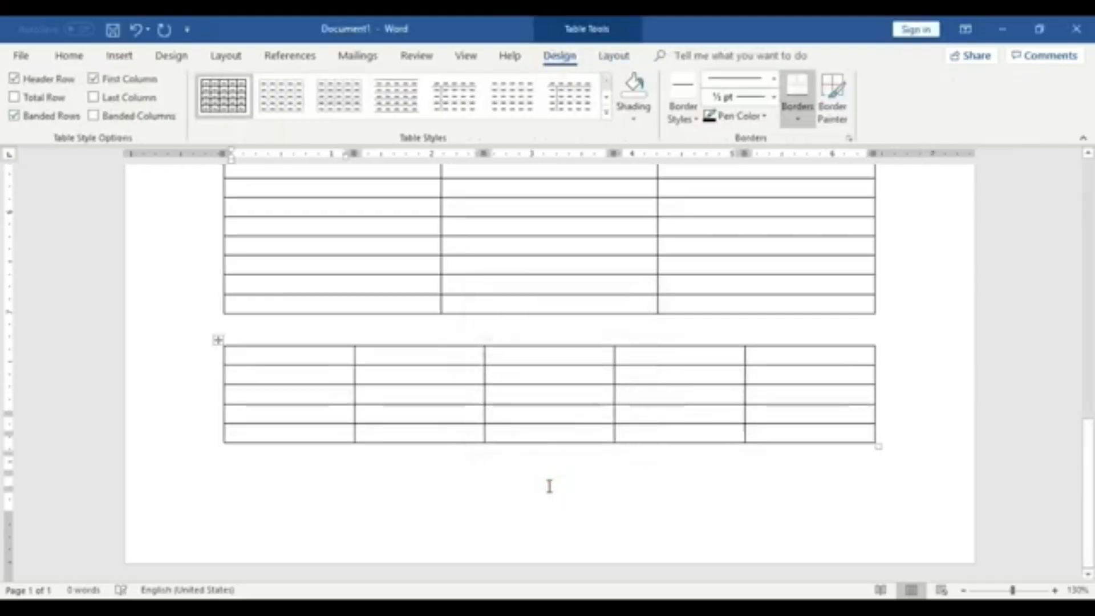
- Move the cursor across the cells of a row in the 5 by 5 table
left_click(313, 403)
left_click(404, 401)
left_click(517, 404)
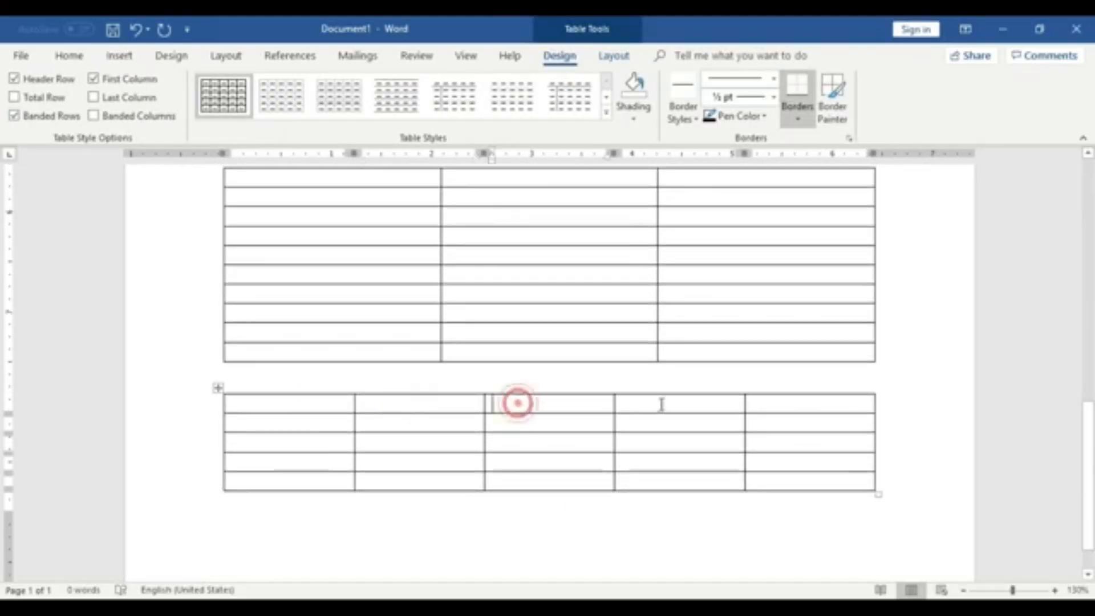
left_click(797, 407)
- Move the cursor down each cell of the first column of the 5 by 5 table
left_click(268, 406)
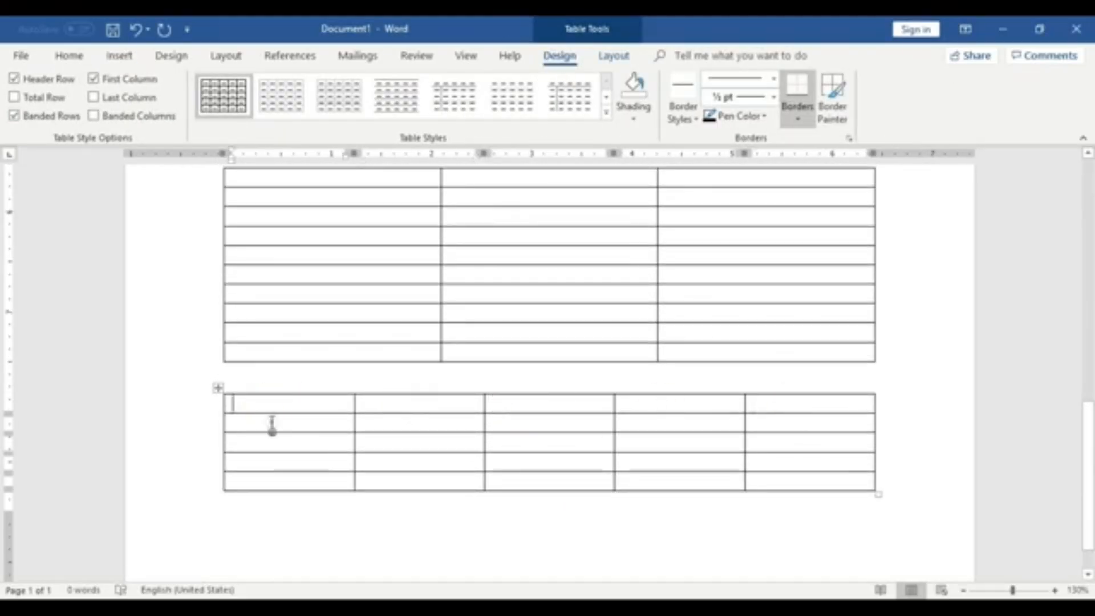
left_click(271, 424)
left_click(271, 442)
left_click(273, 461)
left_click(275, 481)
scroll(275, 481, "down", 1)
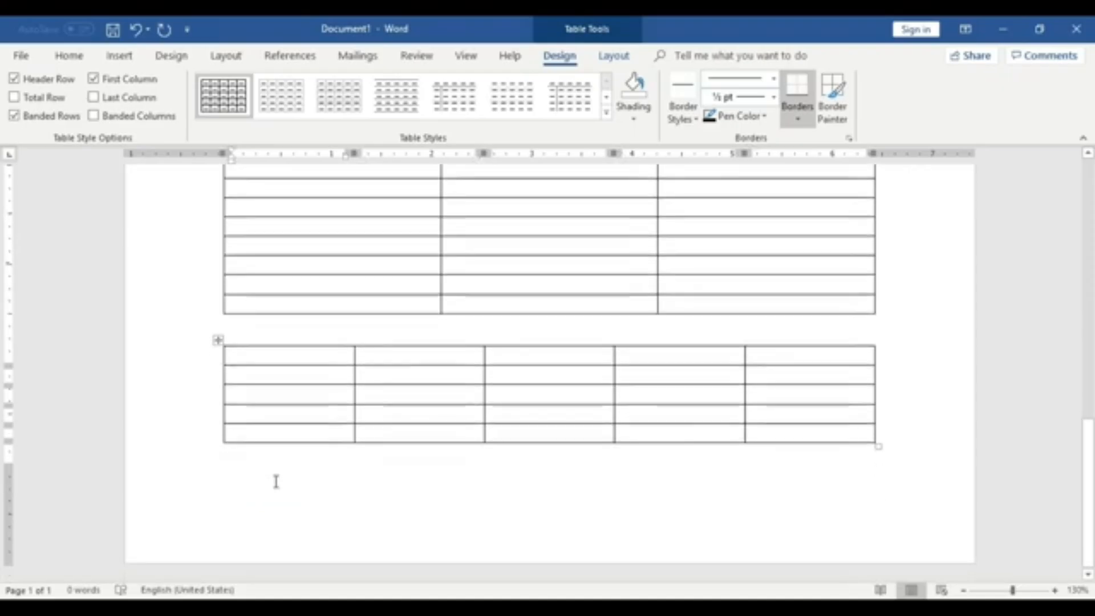
- Insert a page break below the 5 by 5 table to start a new page
left_click(597, 497)
key("ctrl+Return")
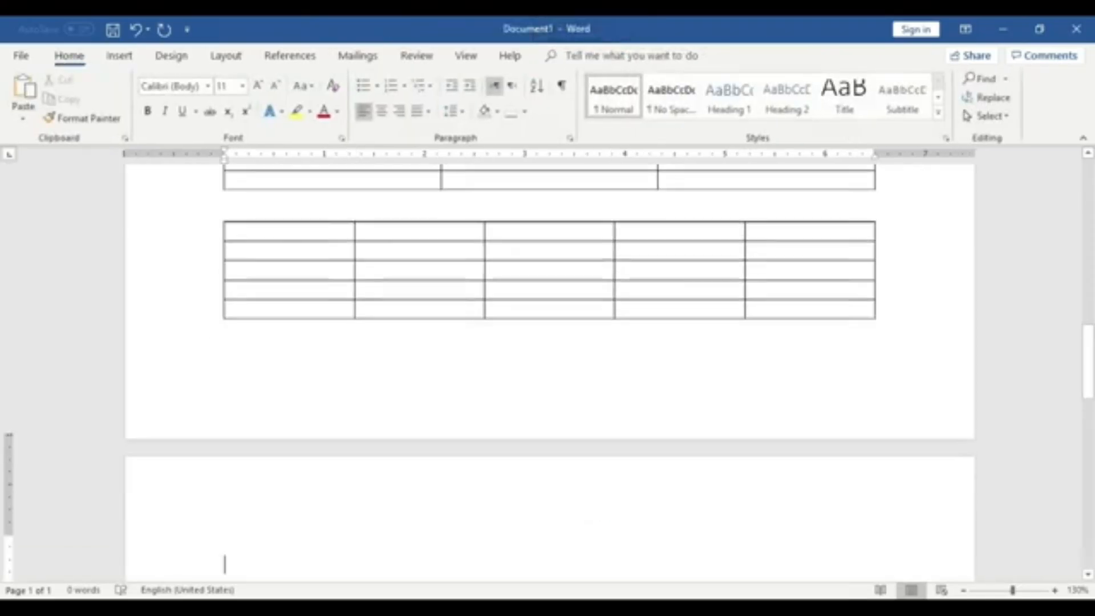
scroll(794, 516, "down", 5)
scroll(794, 516, "down", 2)
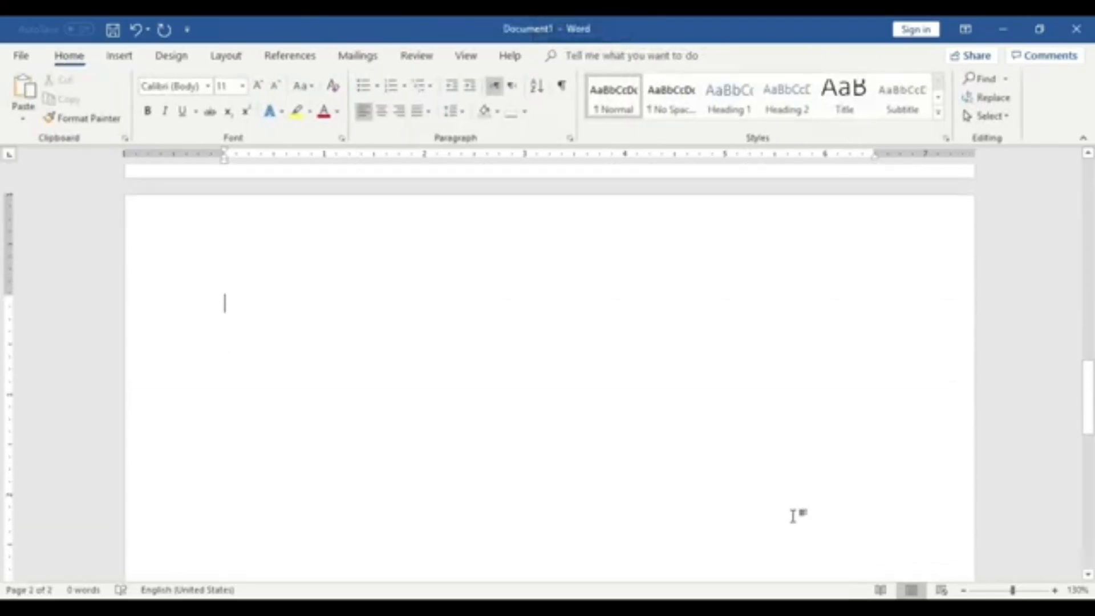
scroll(484, 371, "up", 8)
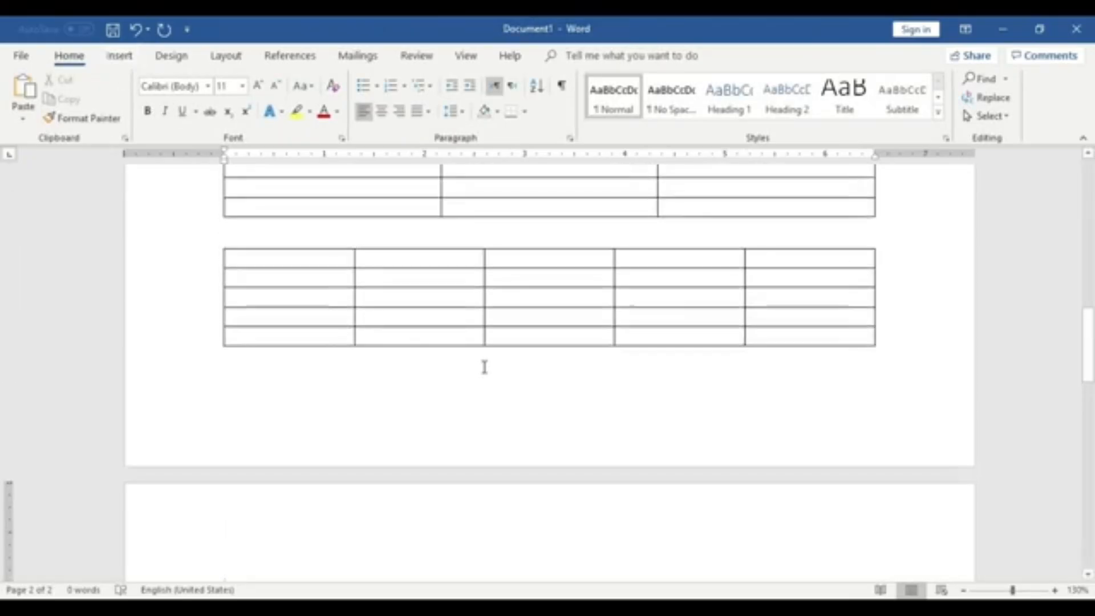
- Insert a nested table with 2 columns and 2 rows inside the middle cell of the 5 by 5 table
left_click(522, 302)
left_click(119, 56)
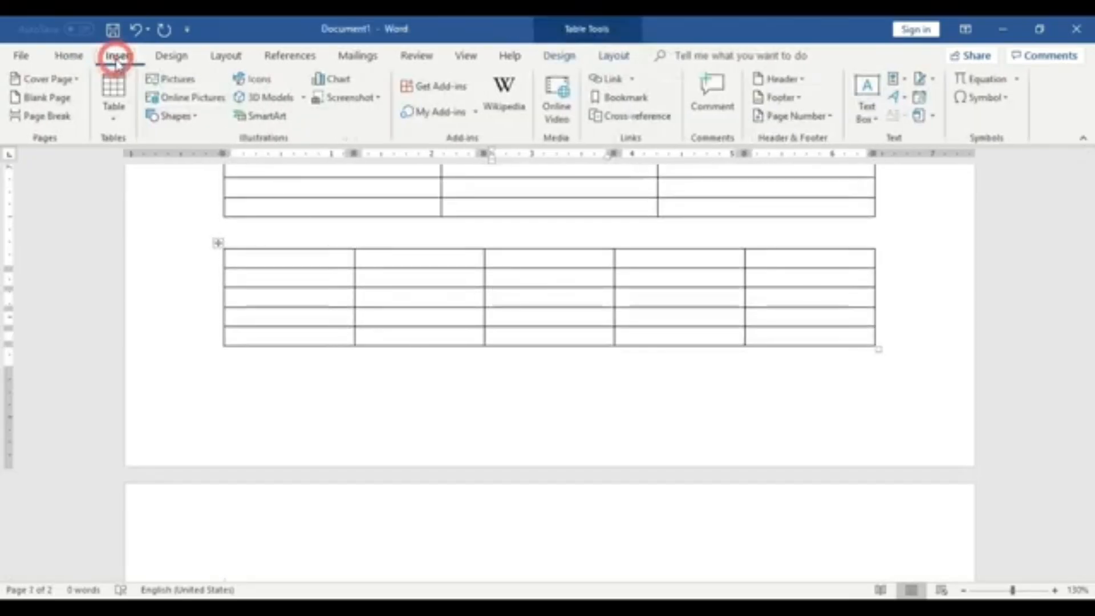
left_click(116, 105)
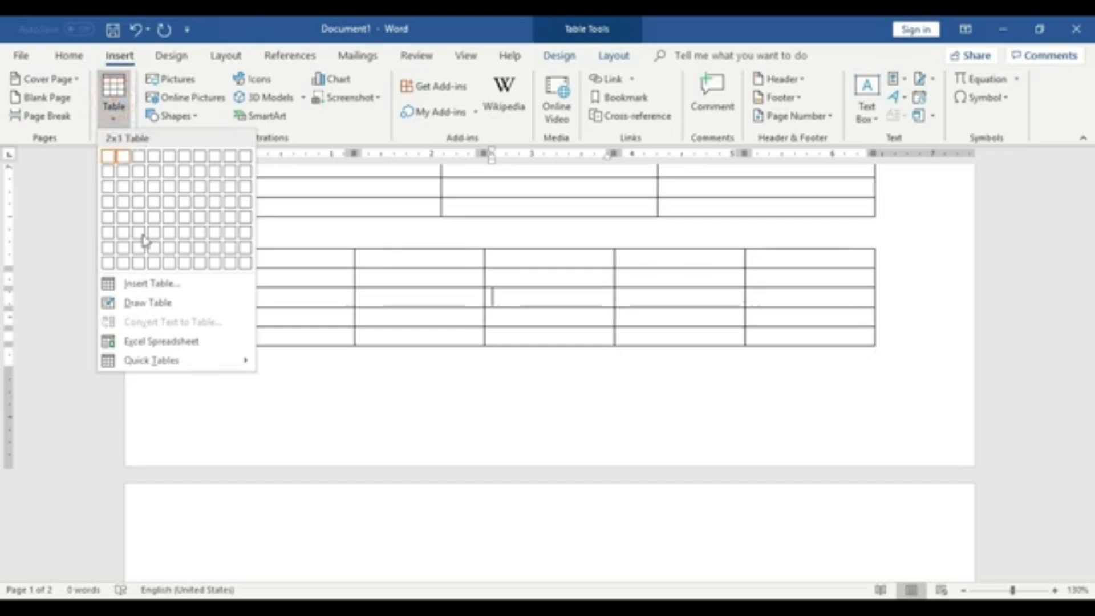
left_click(159, 289)
left_click_drag(546, 300, 234, 378)
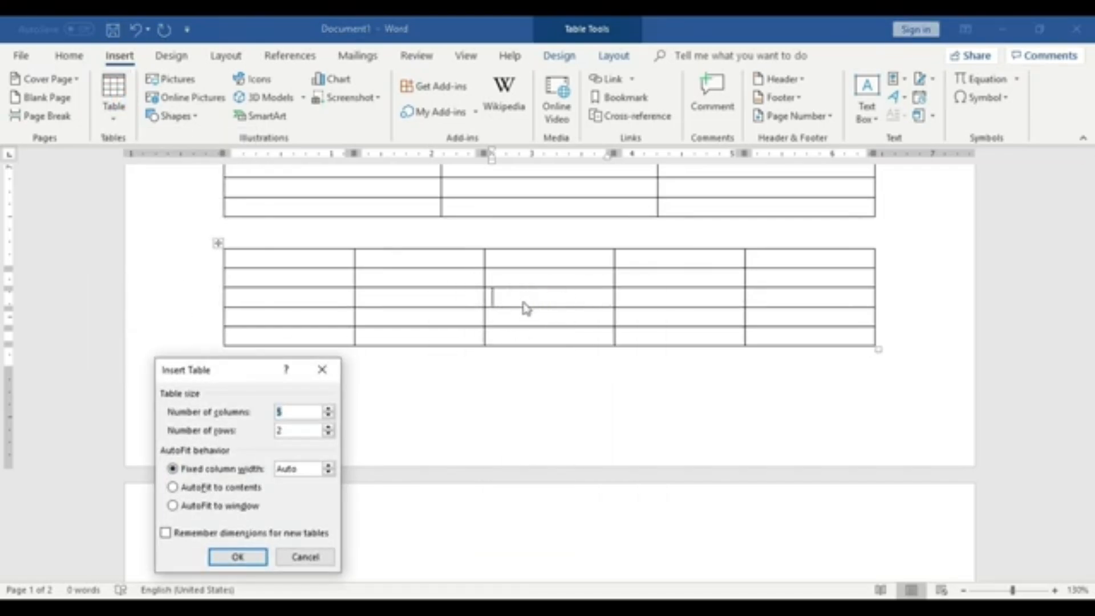
left_click(295, 411)
key("BackSpace")
type("2")
left_click(261, 557)
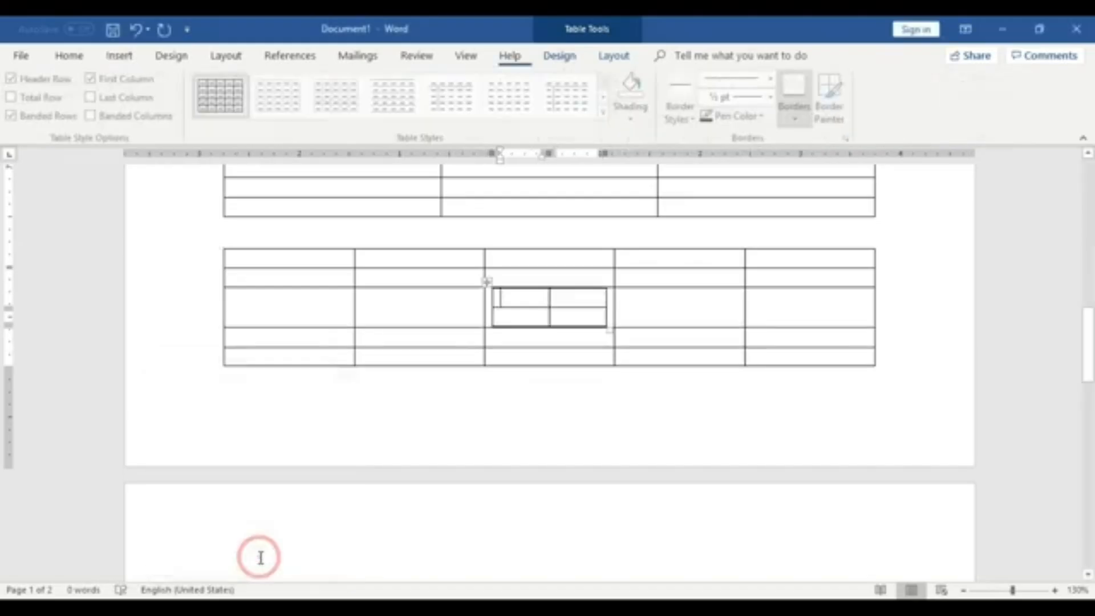
- Move the cursor between the cells of the nested 2 by 2 table
left_click(650, 358)
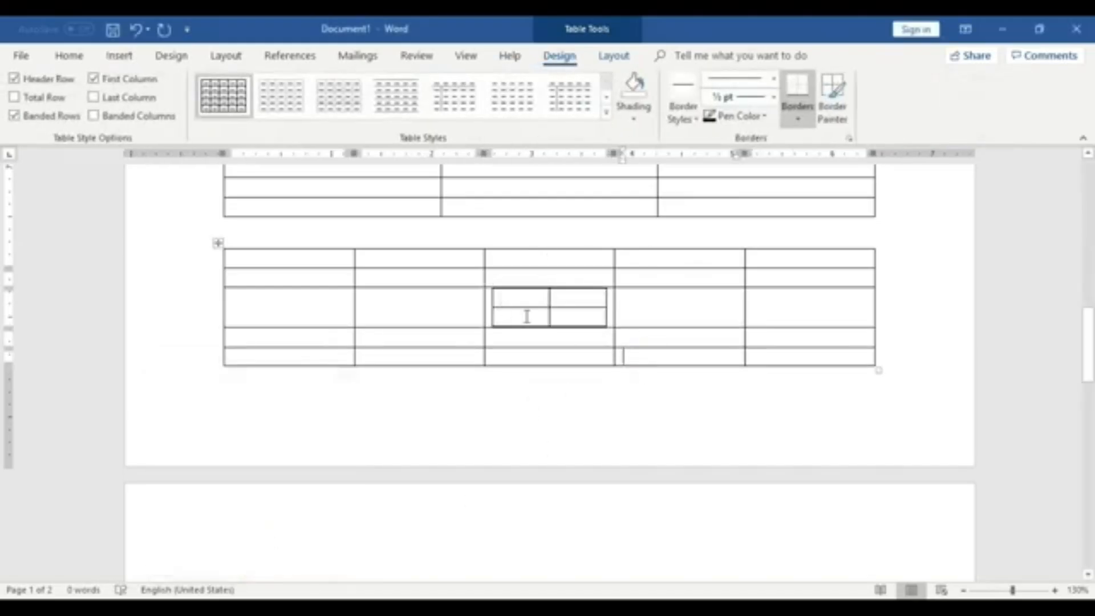
left_click(520, 297)
left_click(521, 313)
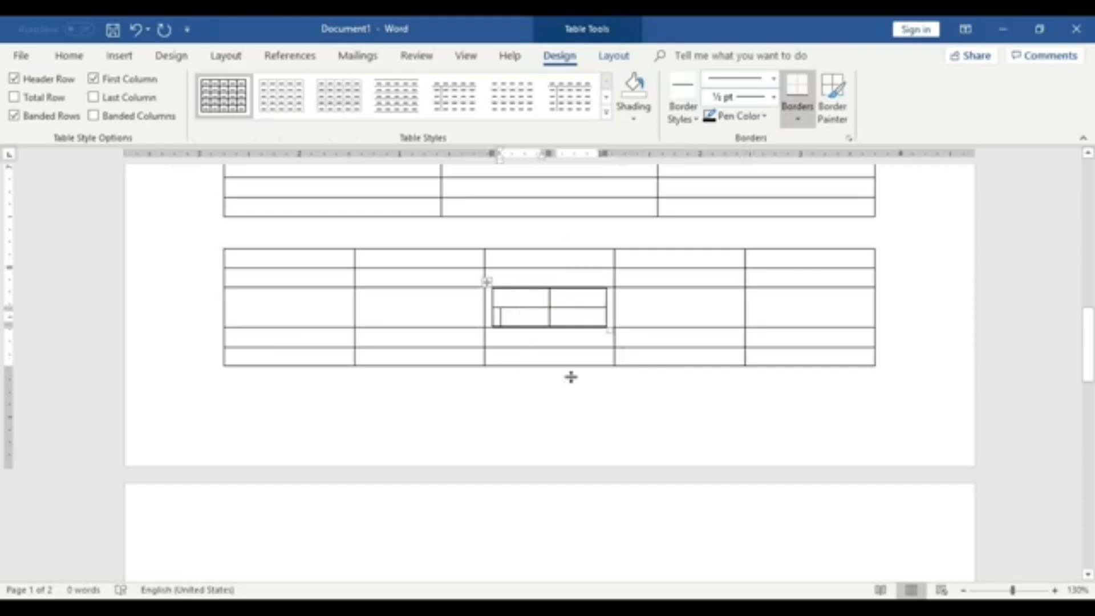
scroll(571, 377, "up", 1)
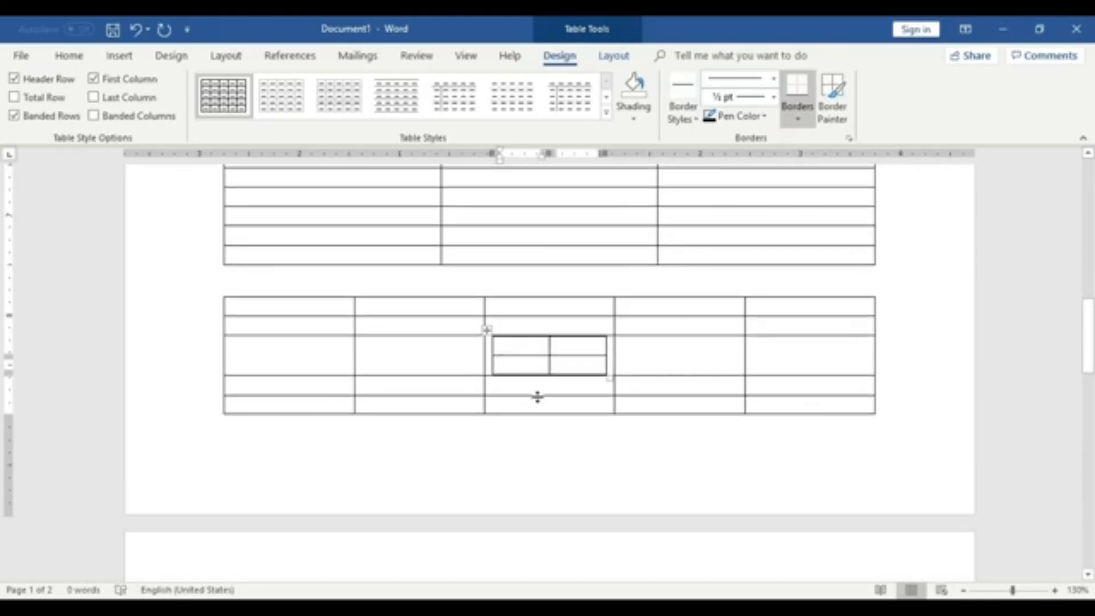
scroll(525, 397, "down", 4)
- Scroll through the document and place the cursor on the blank second page
left_click(411, 410)
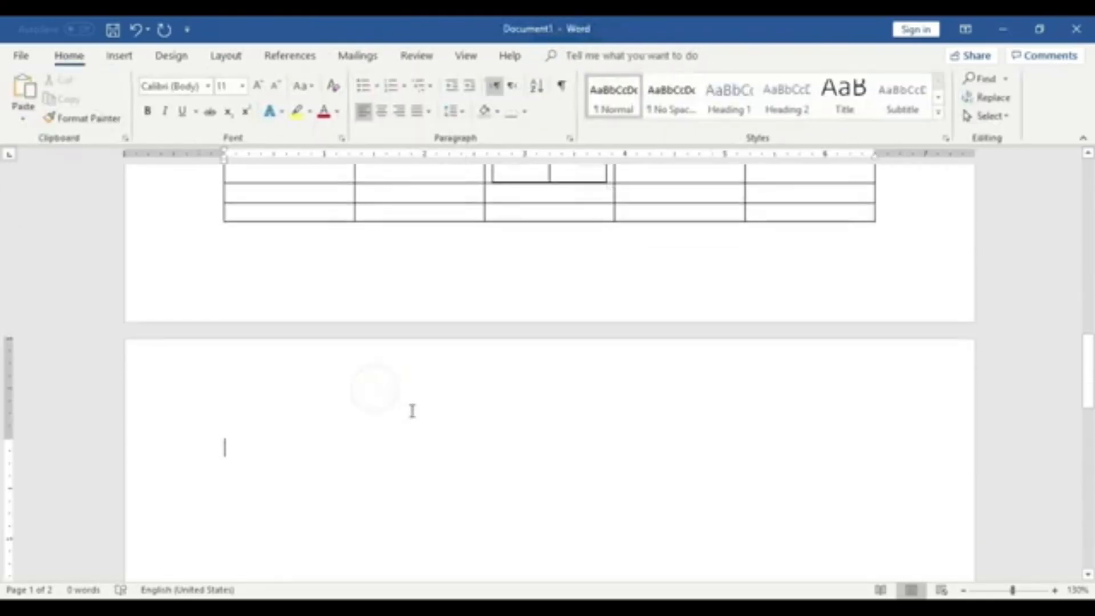
scroll(411, 410, "down", 1)
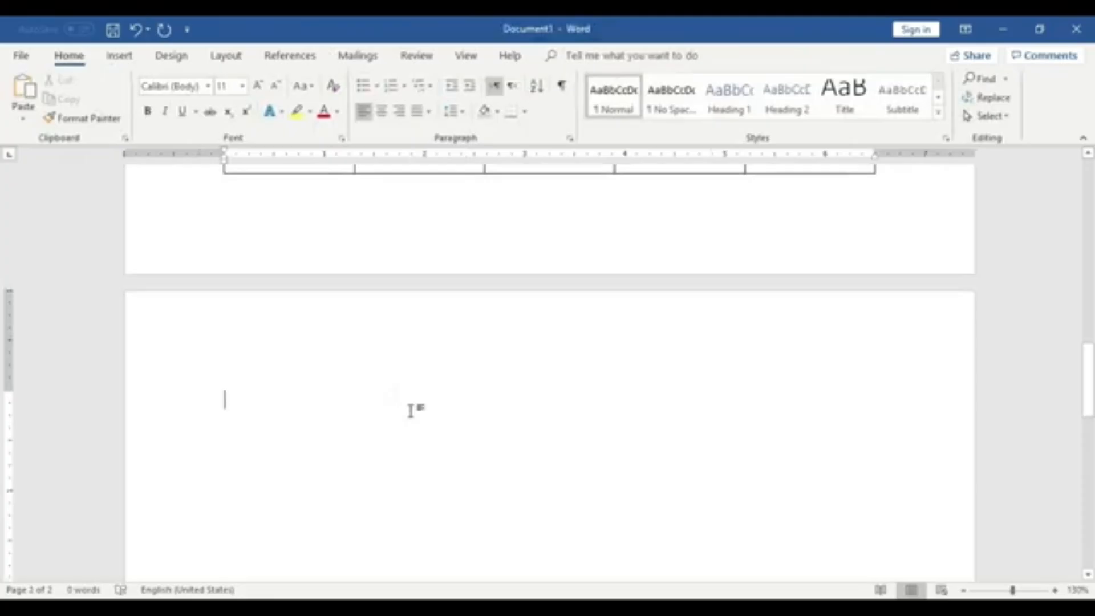
scroll(410, 408, "up", 5)
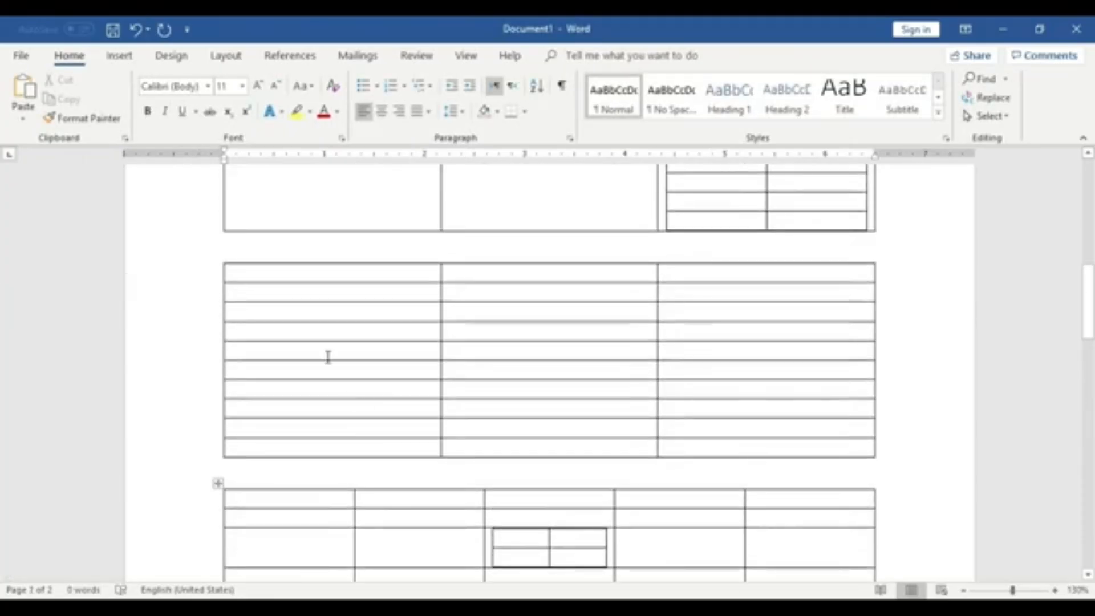
scroll(327, 357, "down", 4)
scroll(604, 479, "down", 1)
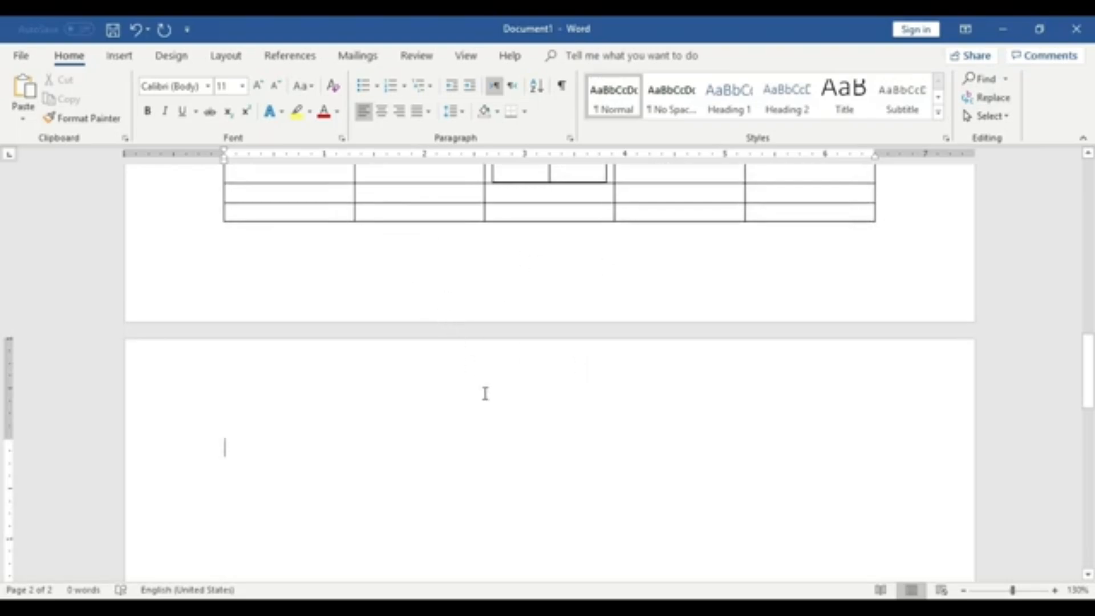
left_click(118, 56)
left_click(117, 107)
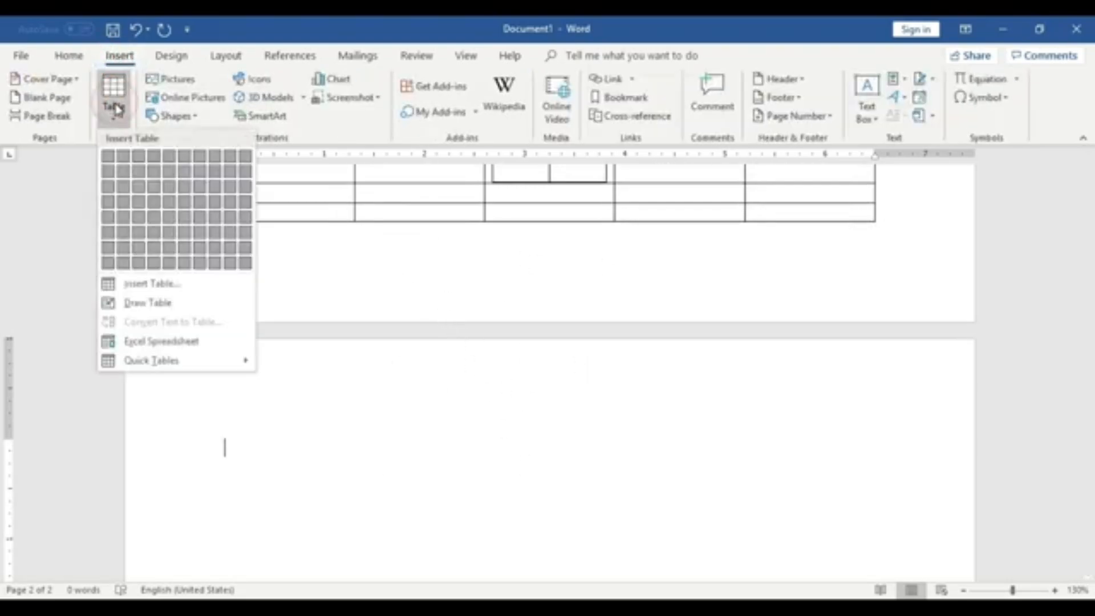
left_click(314, 396)
scroll(317, 418, "down", 2)
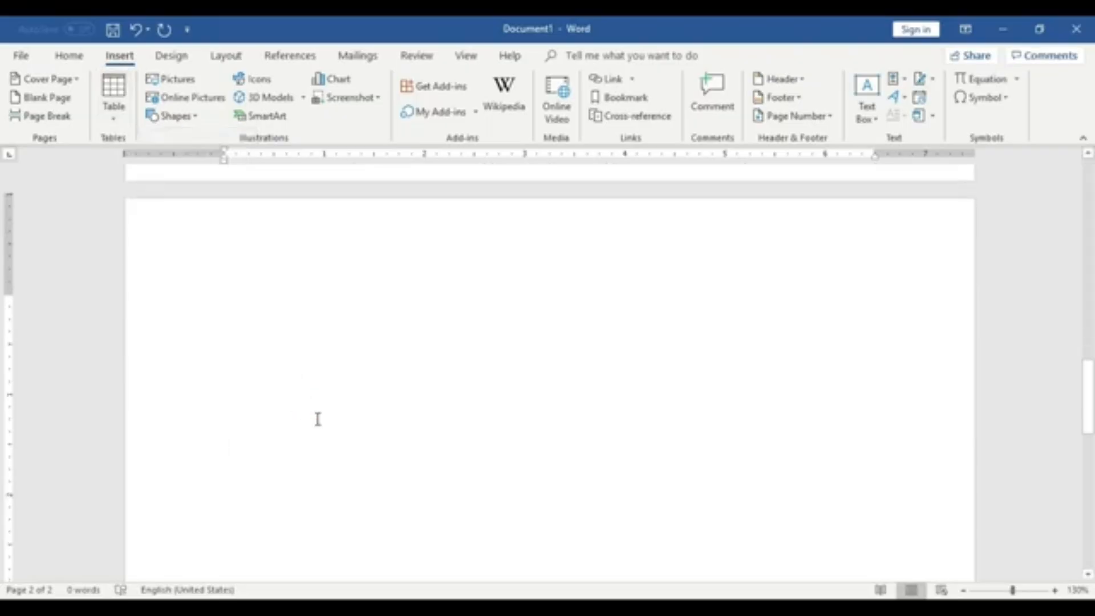
left_click(113, 102)
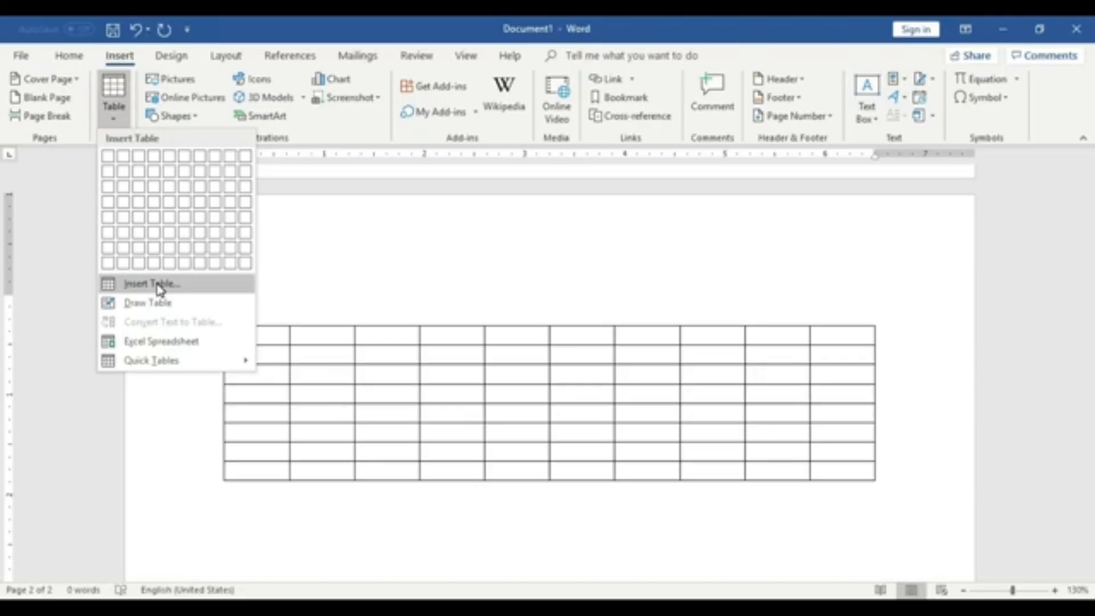
left_click(514, 442)
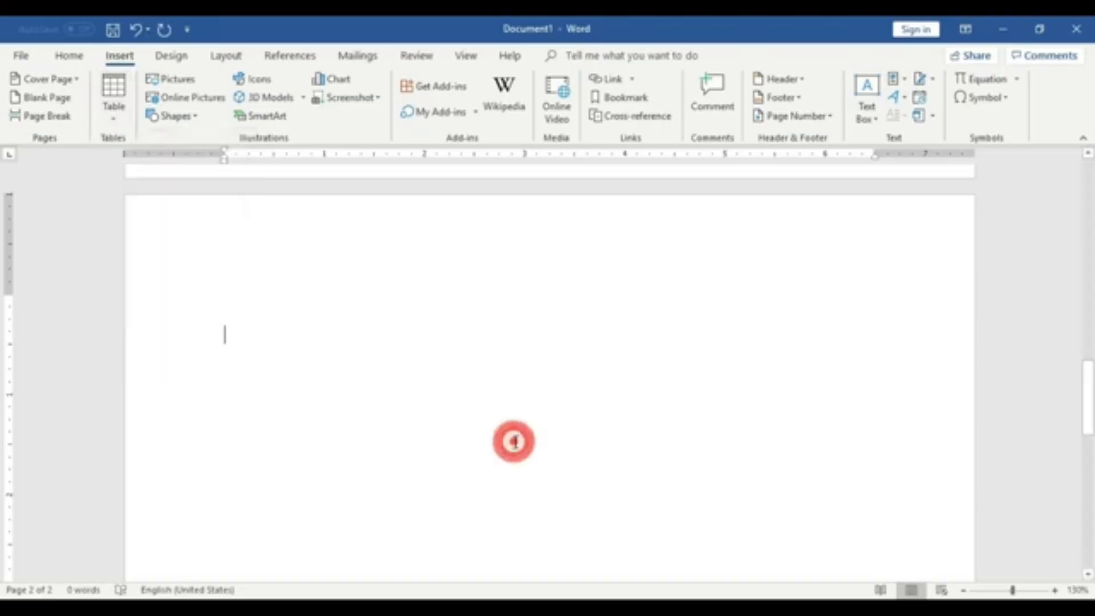
left_click(117, 113)
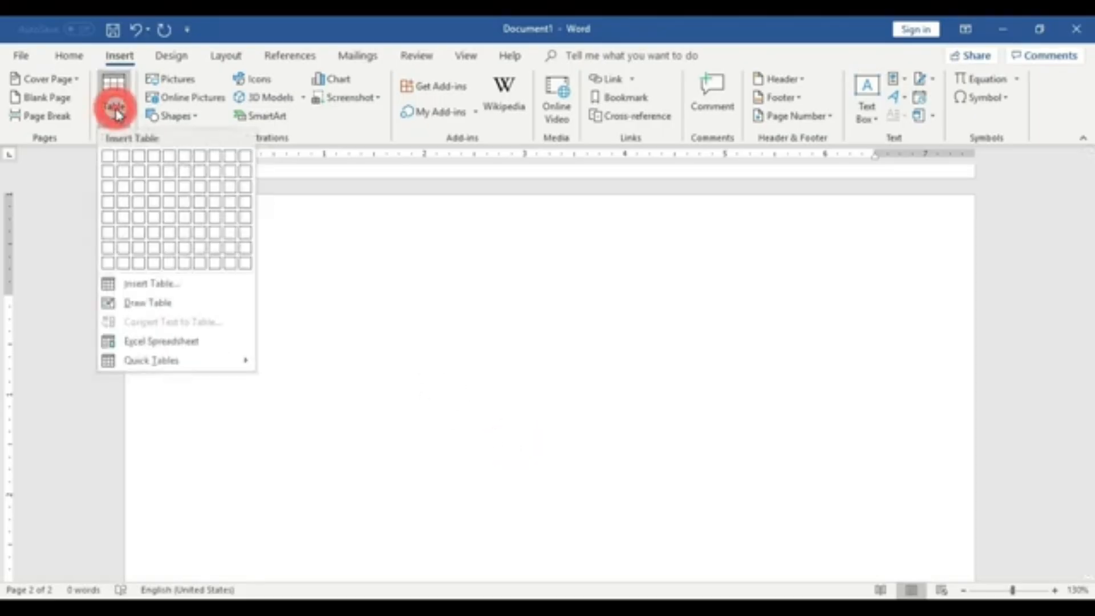
left_click(197, 289)
left_click_drag(259, 372, 491, 218)
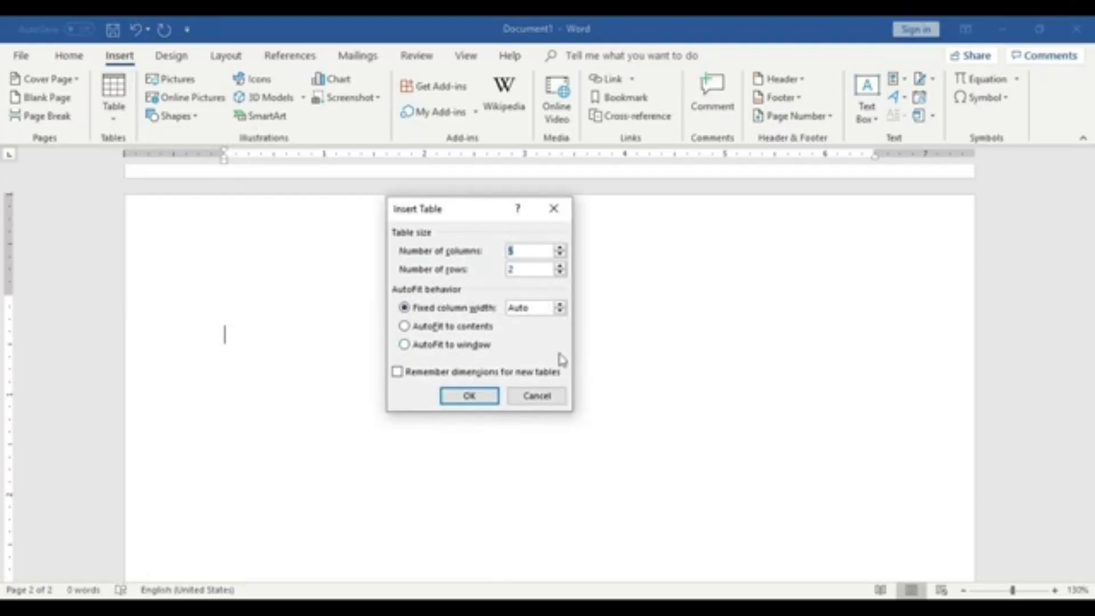
left_click(529, 397)
- Examine the earlier tables by placing the cursor in several of their cells
scroll(528, 394, "up", 5)
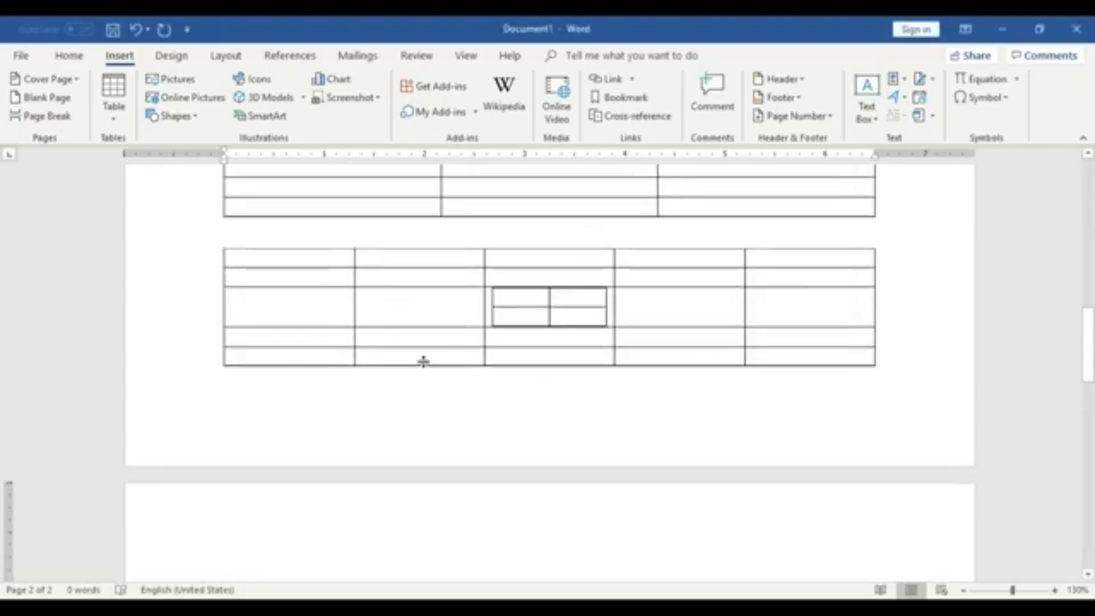
scroll(423, 361, "up", 3)
left_click(289, 291)
left_click(506, 279)
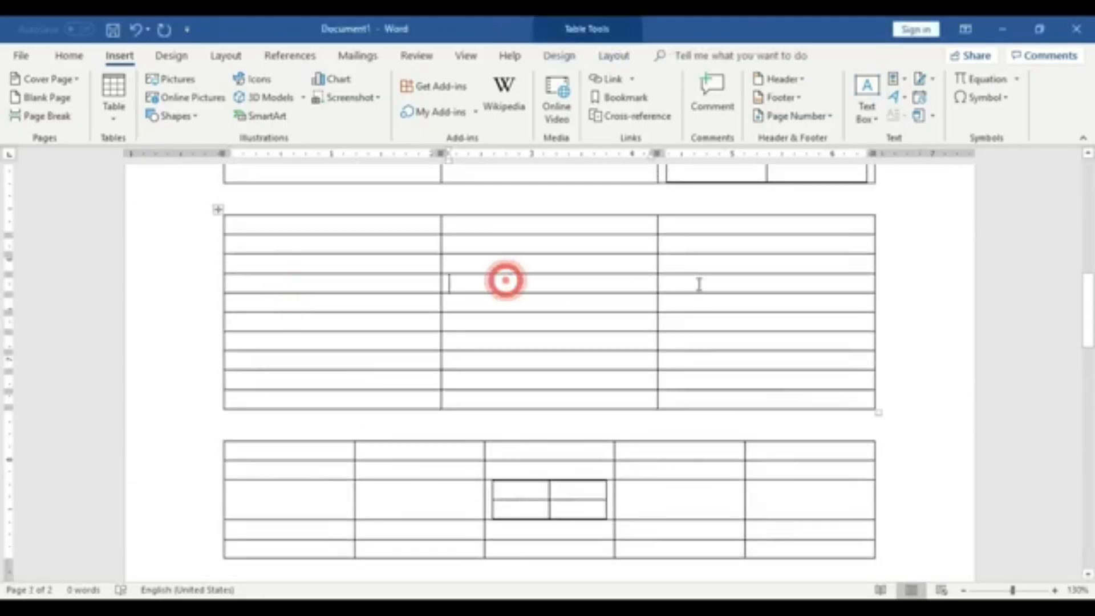
left_click(319, 332)
left_click(569, 336)
left_click(723, 347)
scroll(379, 325, "up", 3)
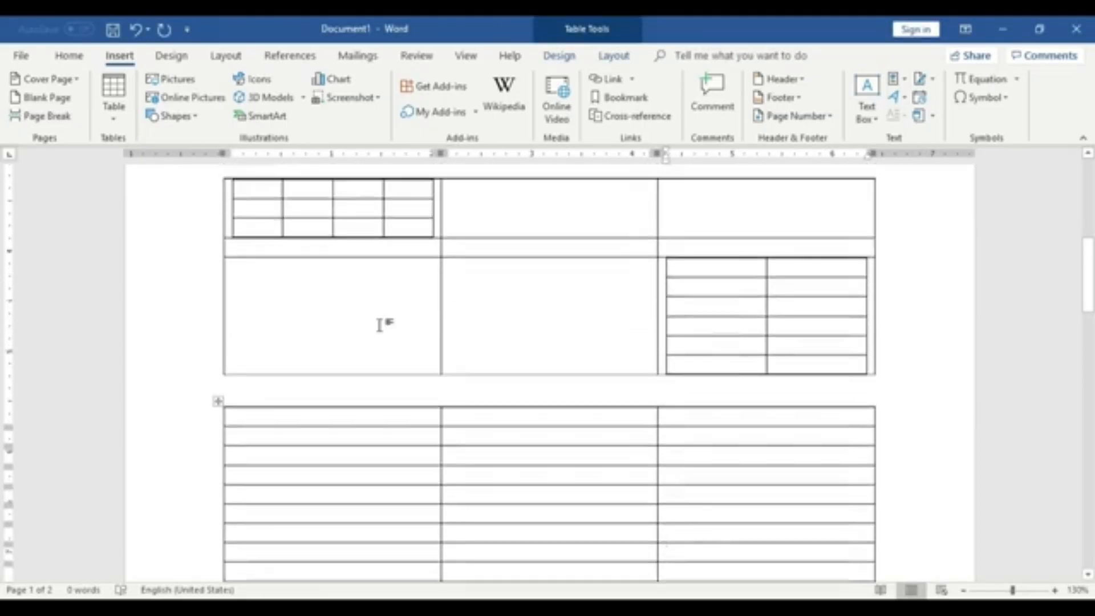
left_click(347, 299)
left_click(505, 307)
left_click(739, 306)
scroll(694, 405, "down", 7)
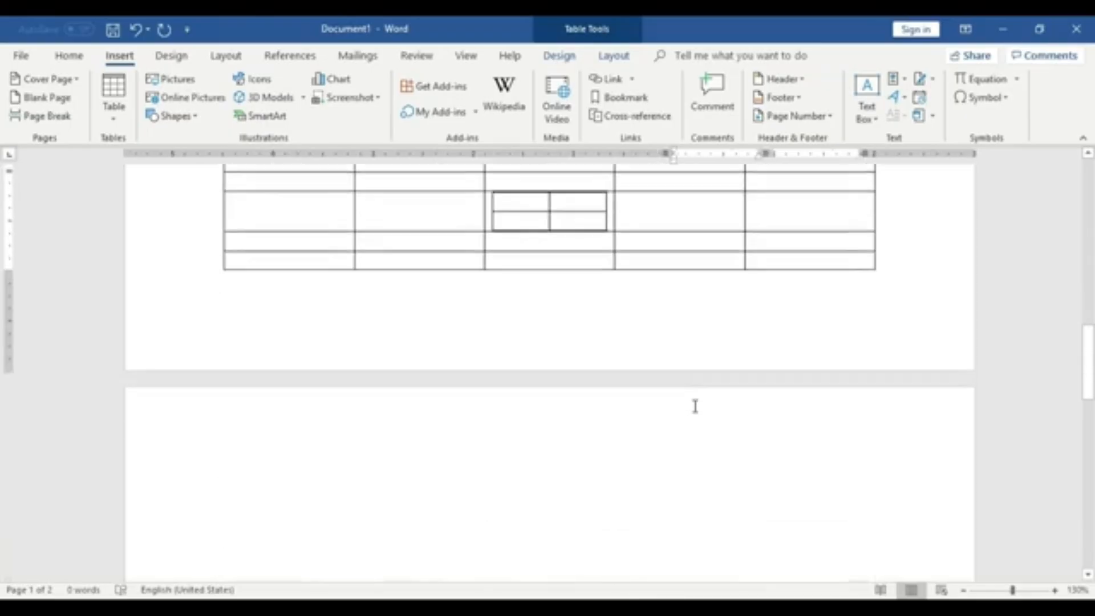
scroll(696, 406, "down", 3)
- Insert a table with 2 columns and 3 rows, set to AutoFit to contents, on the second page
left_click(405, 310)
left_click(120, 105)
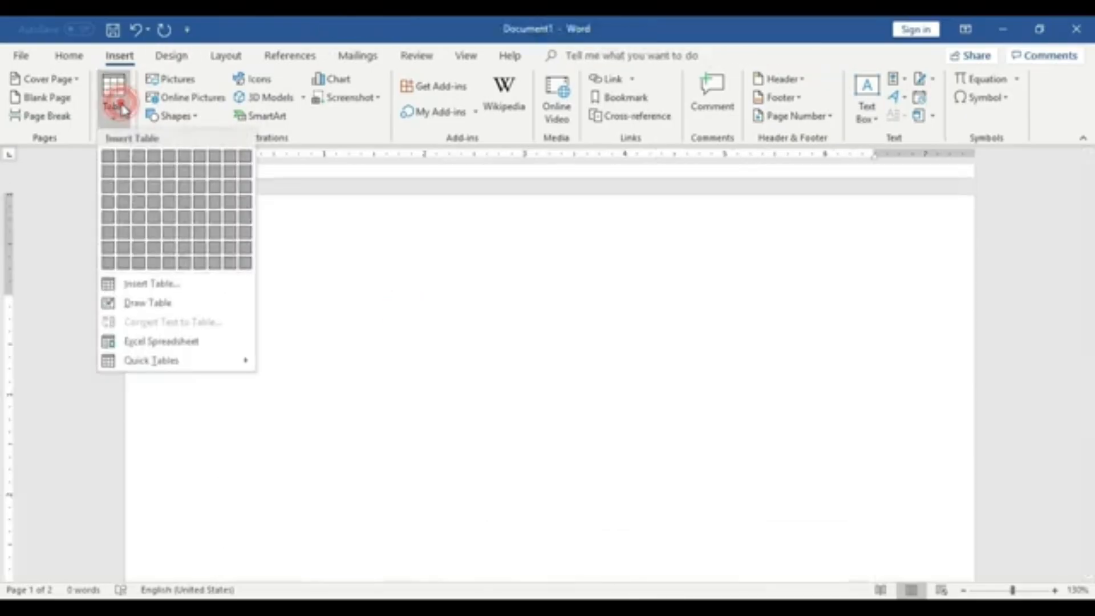
left_click(423, 301)
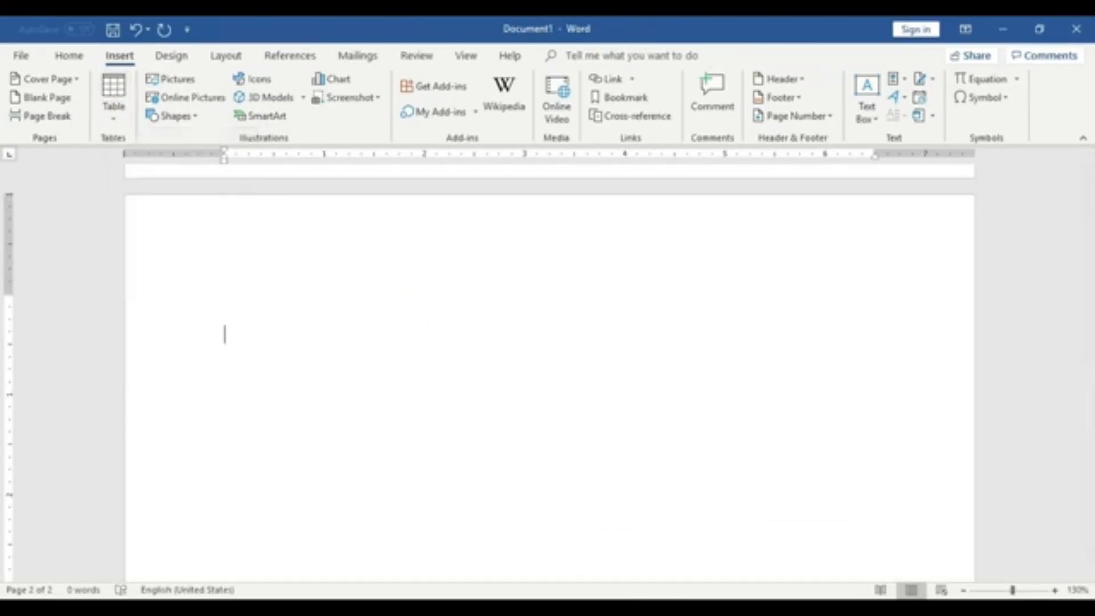
left_click(113, 102)
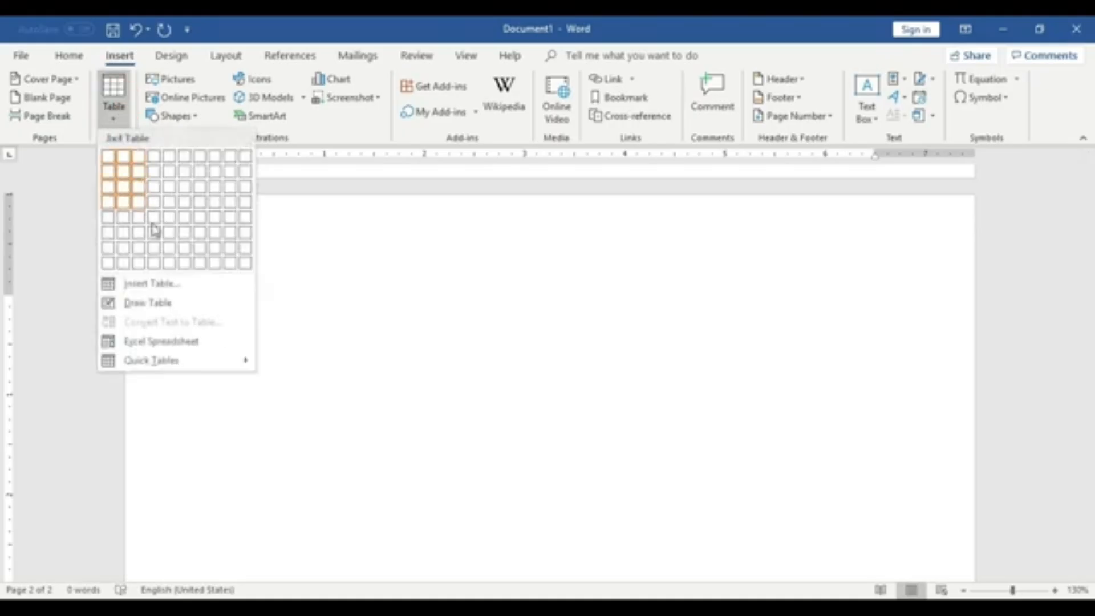
left_click(176, 287)
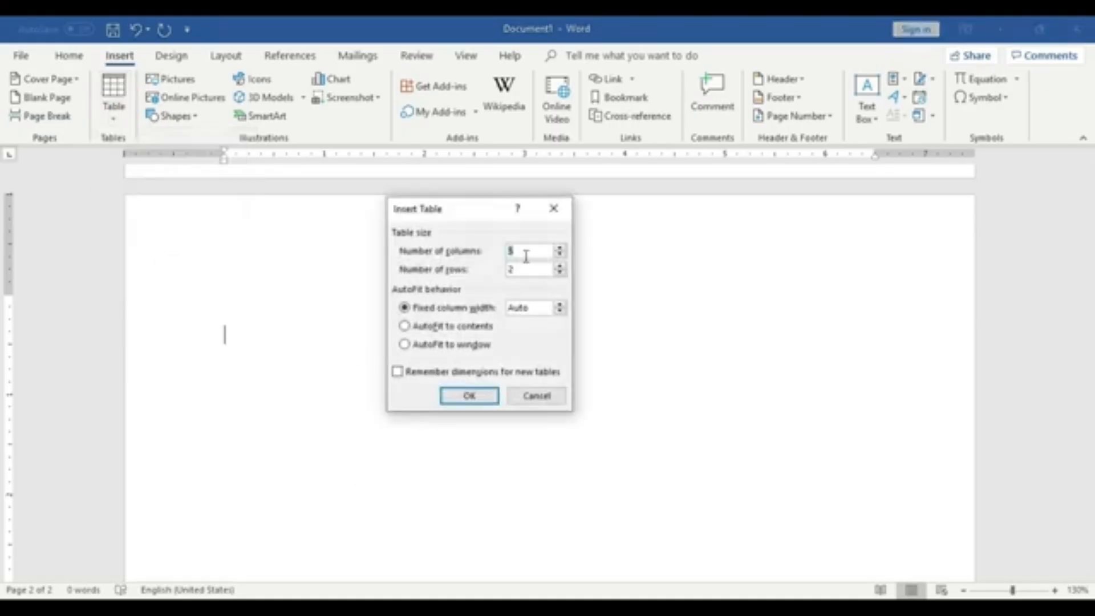
left_click(522, 255)
key("BackSpace")
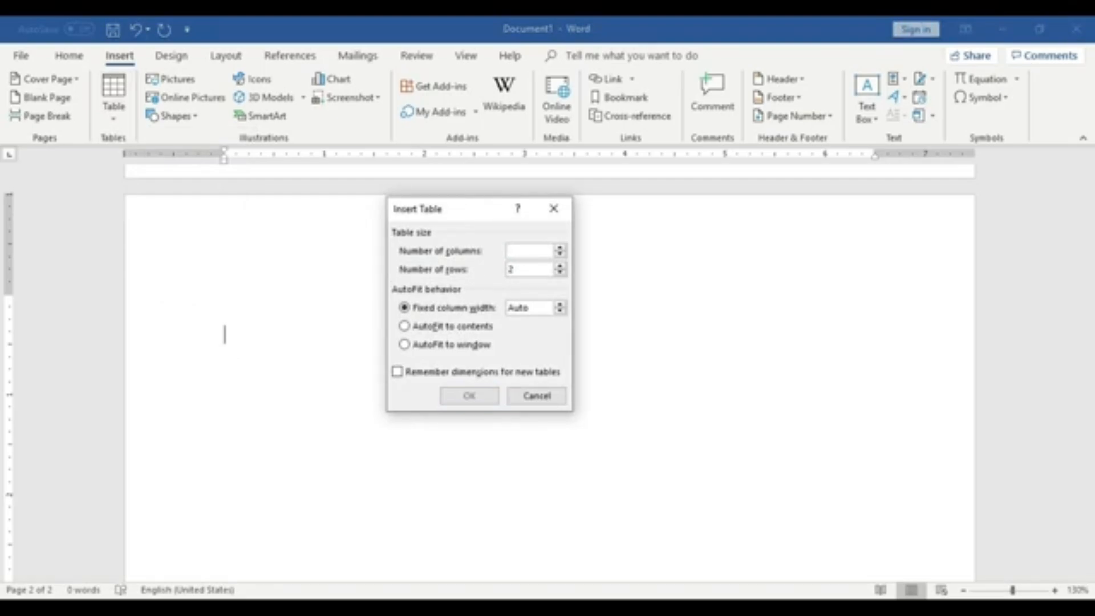
type("2")
left_click(533, 266)
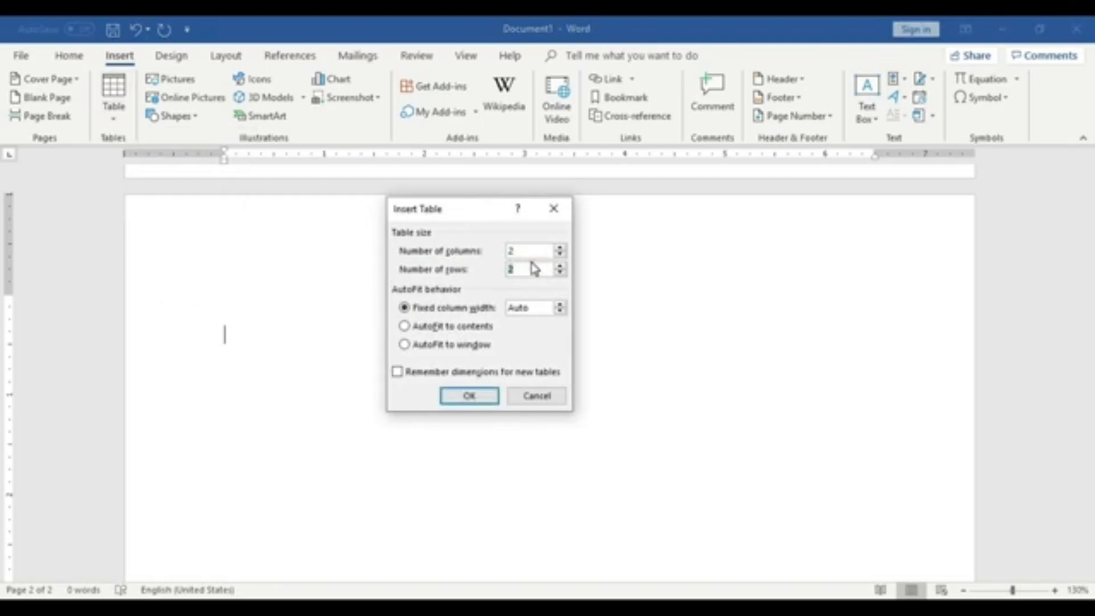
key("BackSpace")
type("3")
left_click(405, 325)
left_click(483, 398)
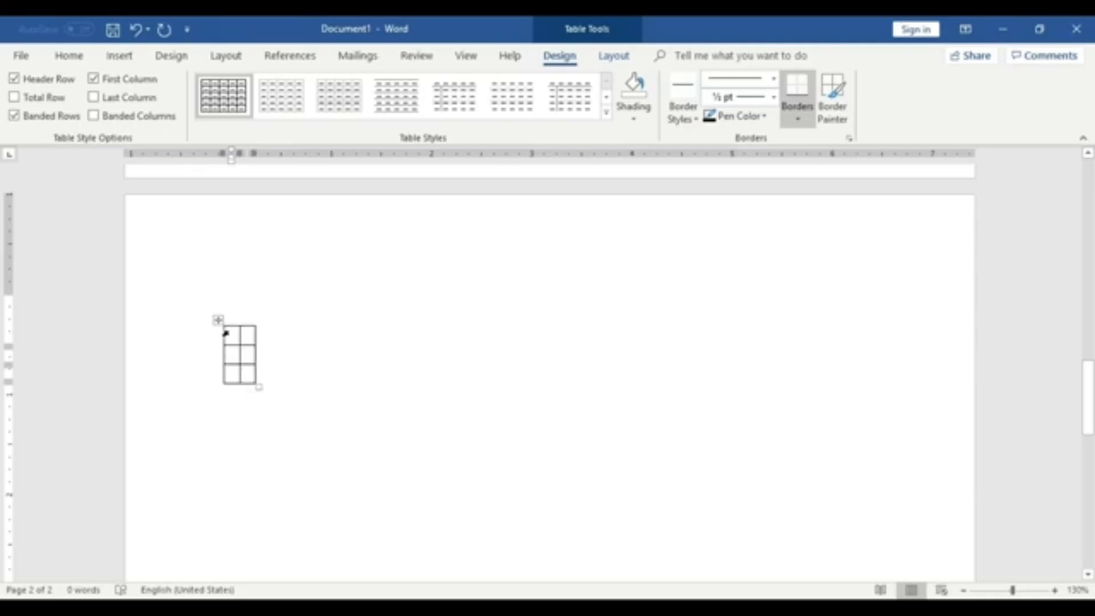
- Enter a person's full name in the first cell of the new 2 by 3 table
left_click(448, 401)
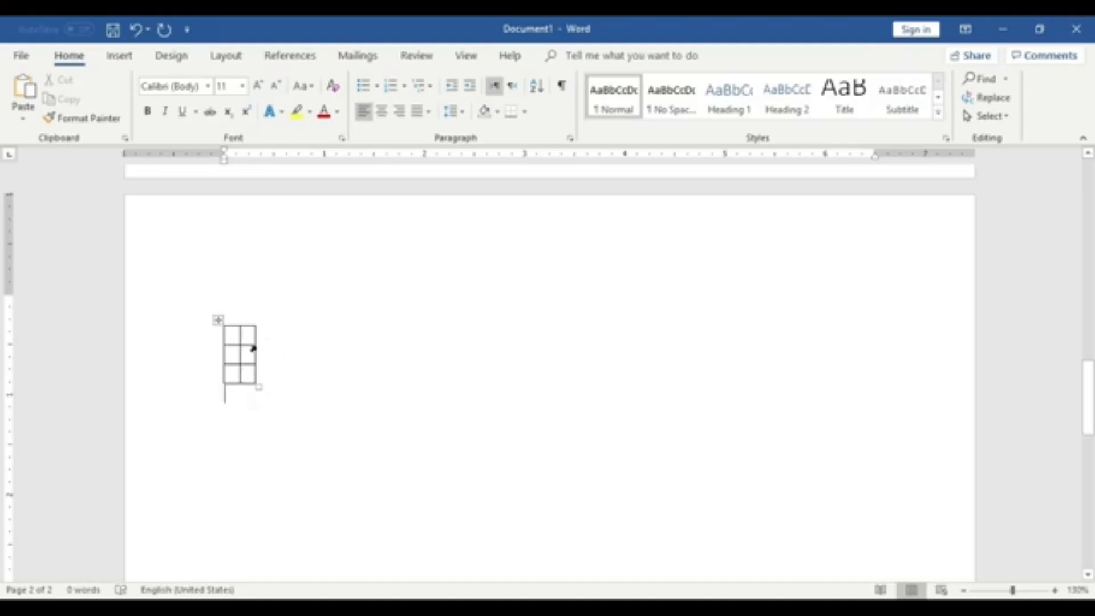
left_click(239, 336)
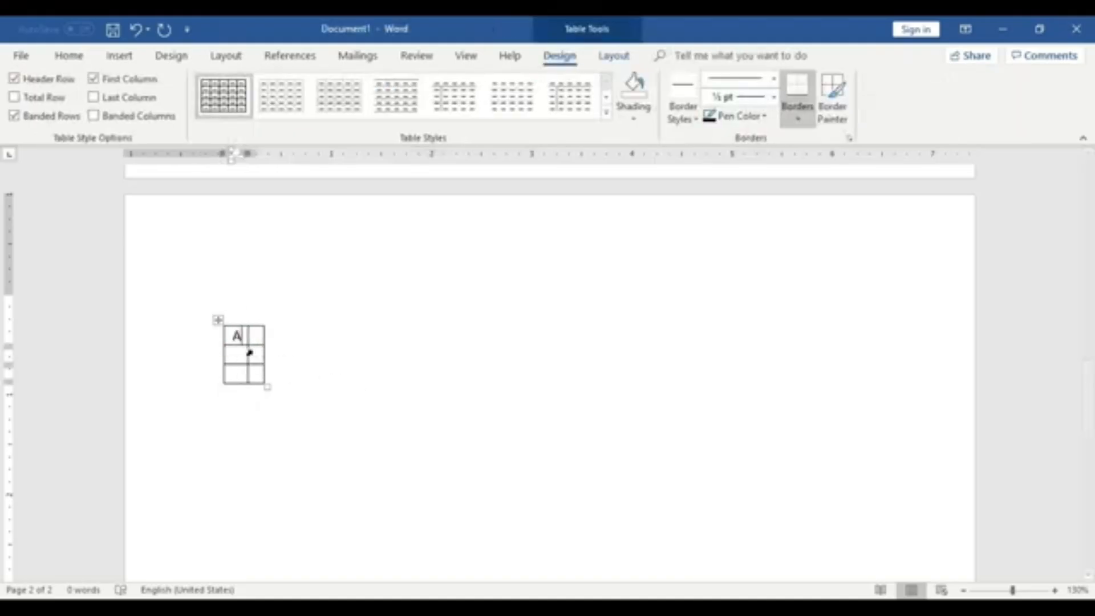
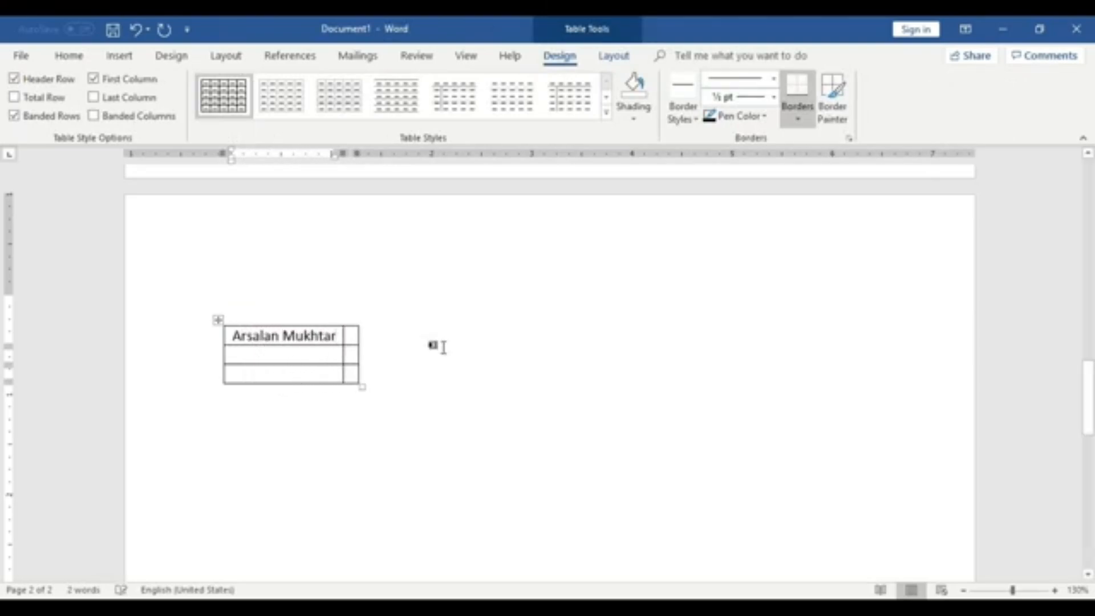
- Enter Pakistan in the second cell of the table's first row
left_click(443, 347)
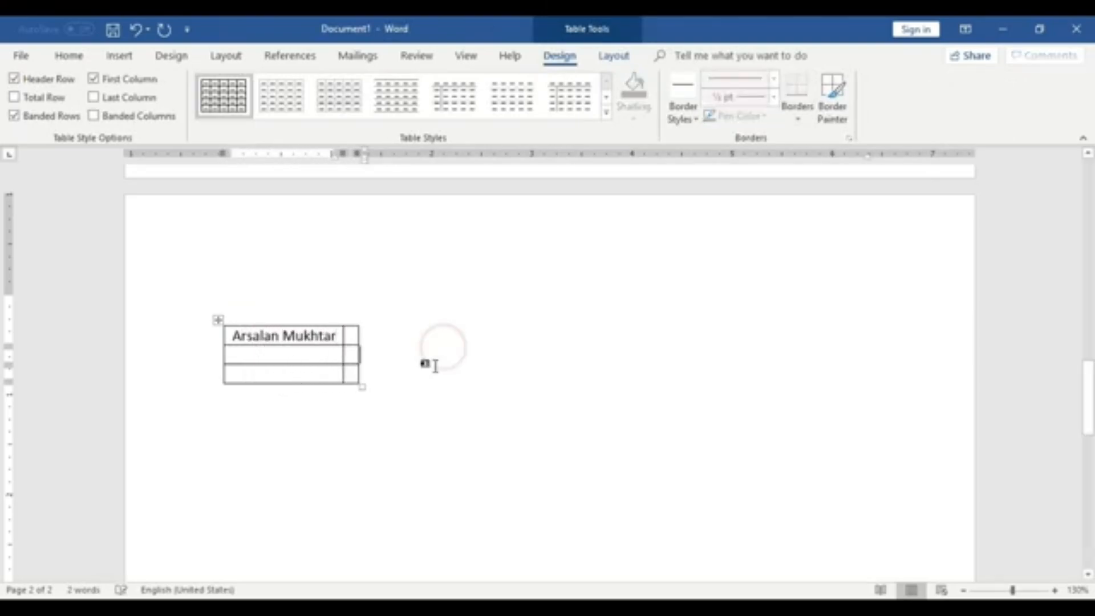
left_click(354, 335)
type("Ps")
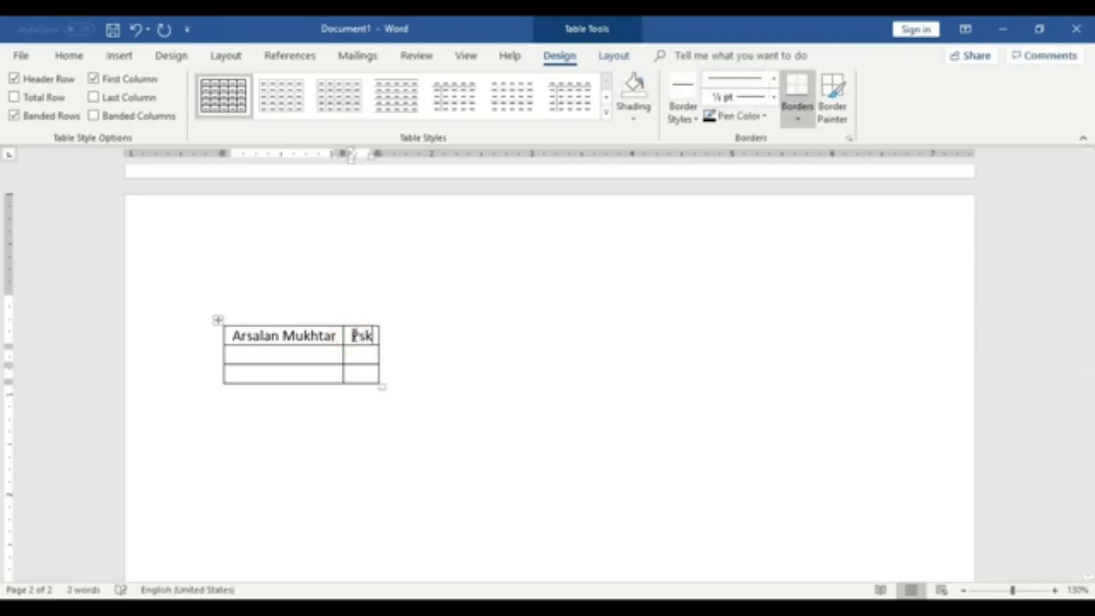
key("BackSpace")
type("akistan")
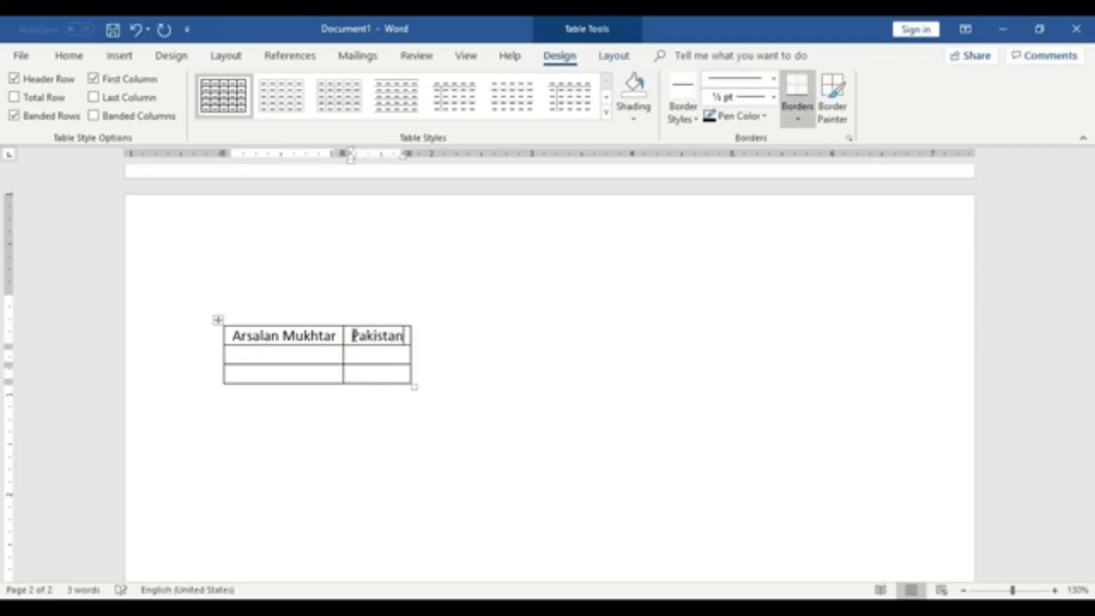
- Enter India -Pakistan in the second cell of the table's second row
left_click(447, 349)
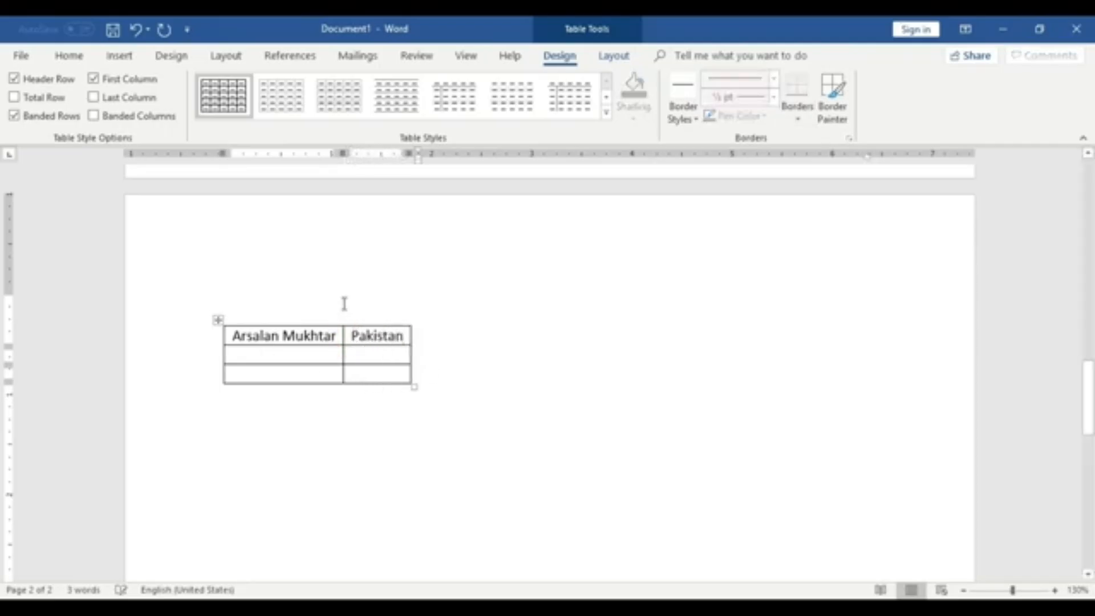
left_click(330, 357)
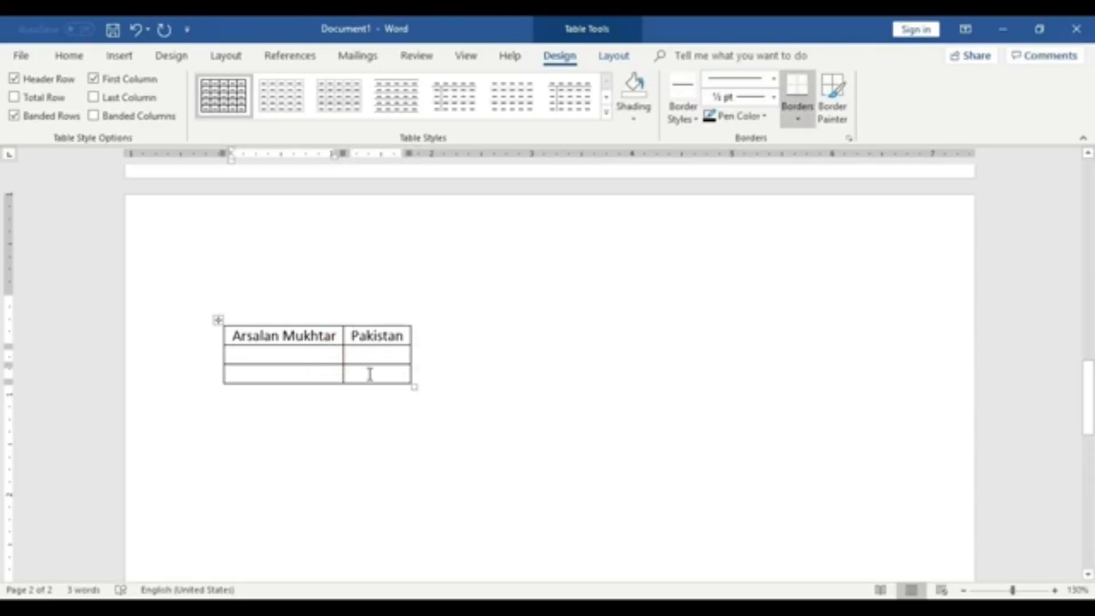
left_click(383, 356)
type("Ind")
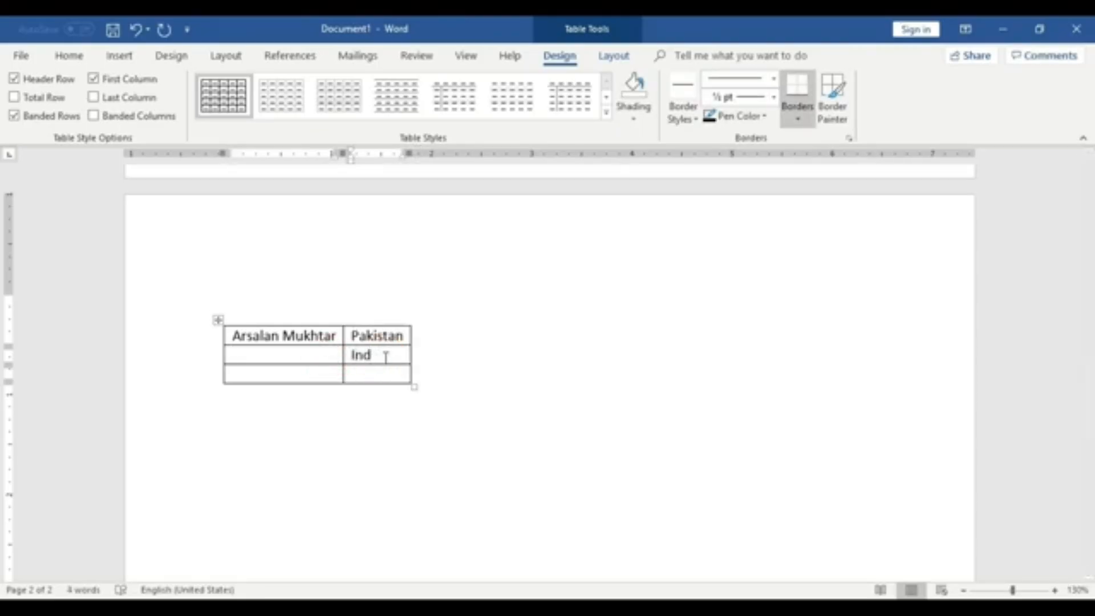
type("ia -Pakistan")
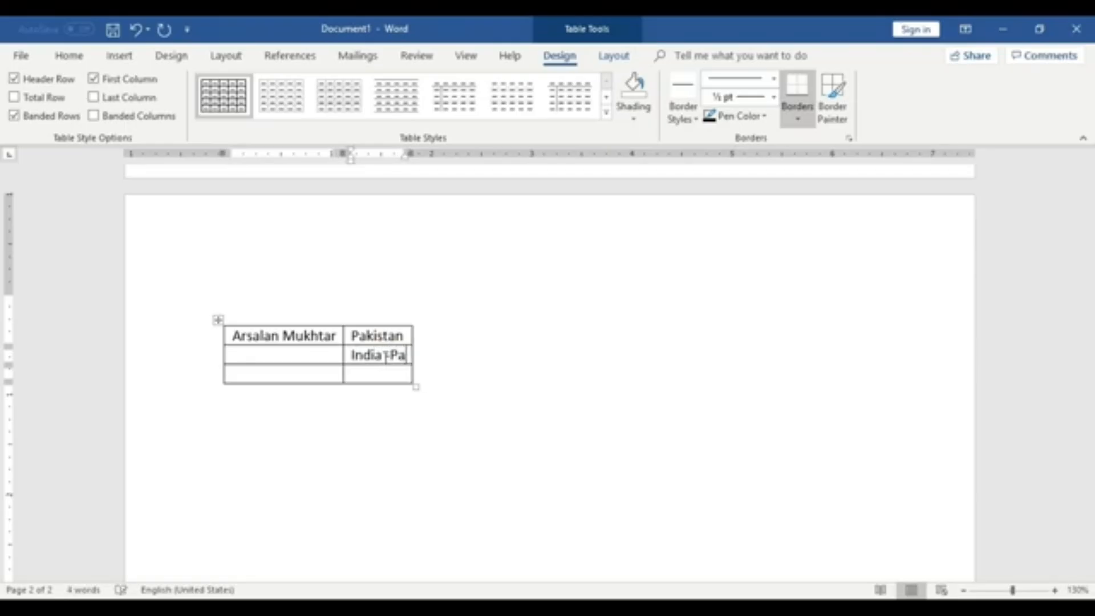
left_click(489, 361)
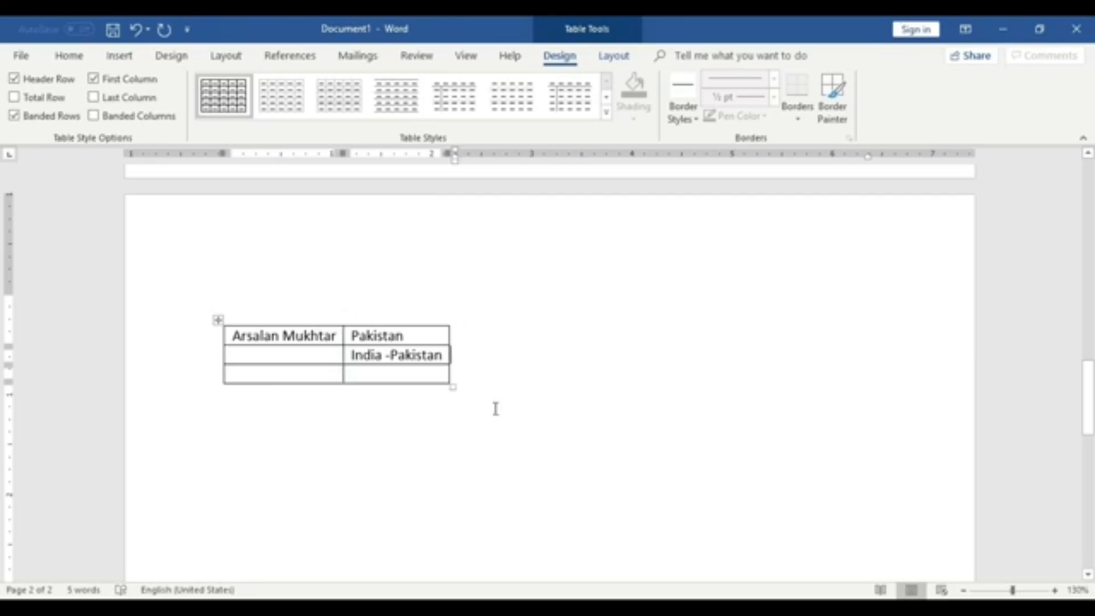
scroll(496, 408, "down", 1)
key("Return")
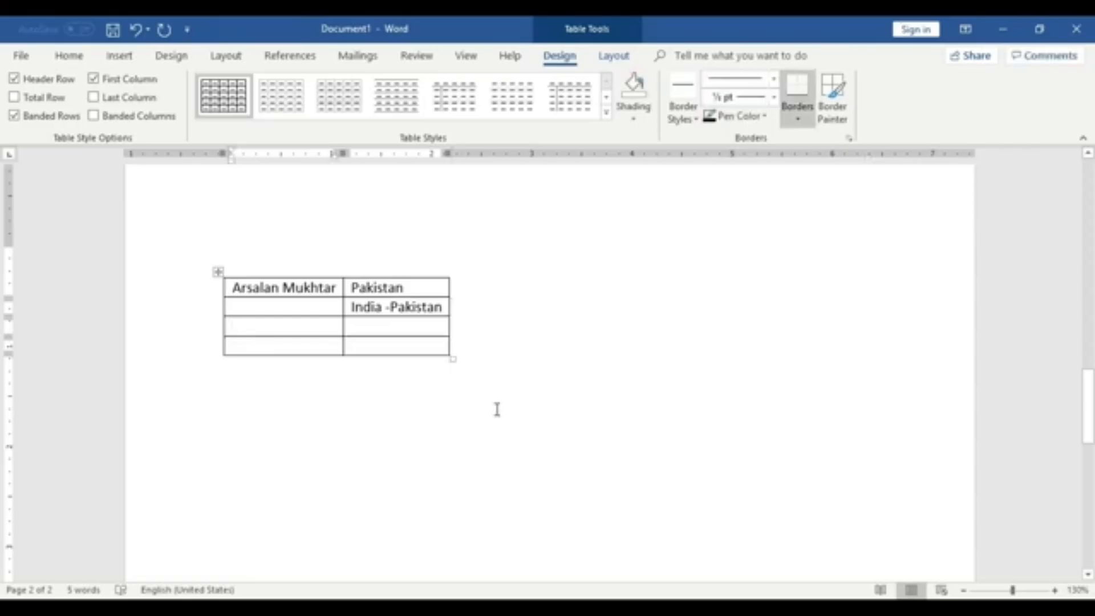
key("ctrl+z")
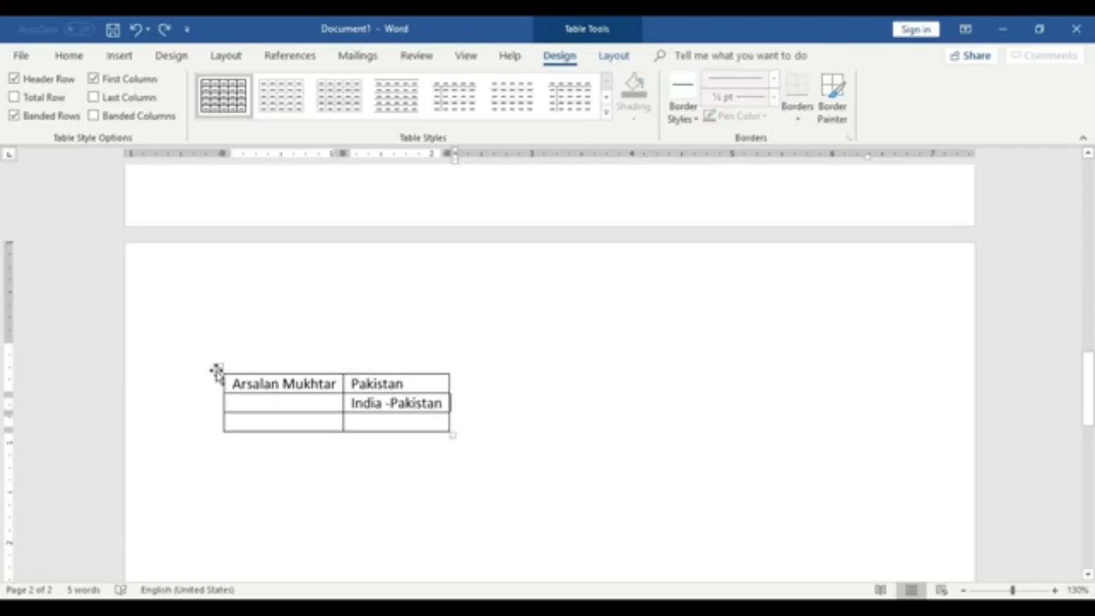
- Delete the whole 2 by 3 table from the second page
right_click(217, 372)
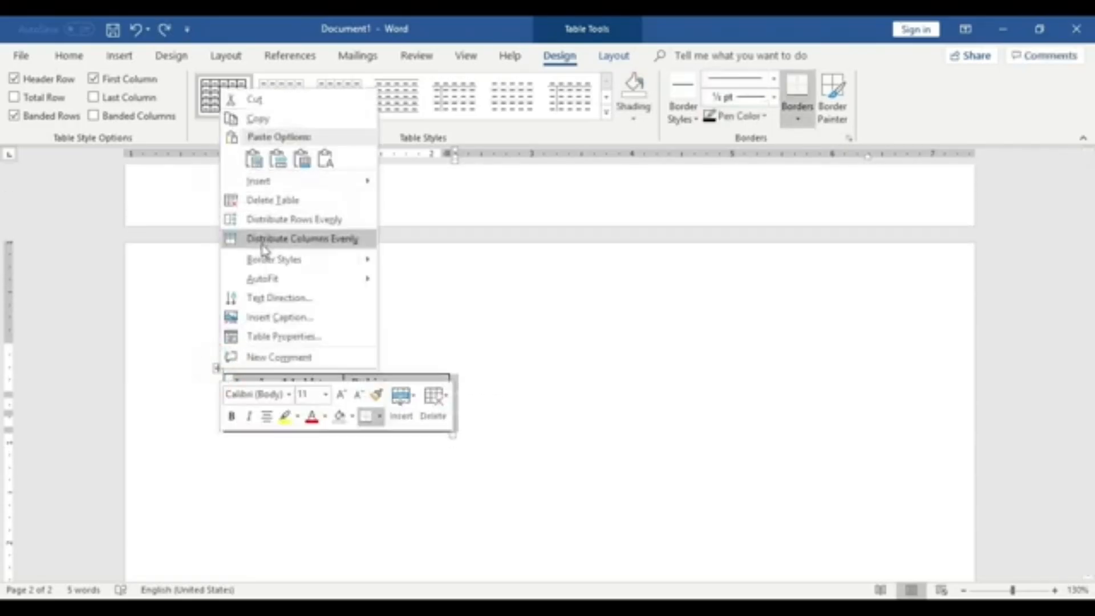
left_click(265, 200)
left_click(516, 403)
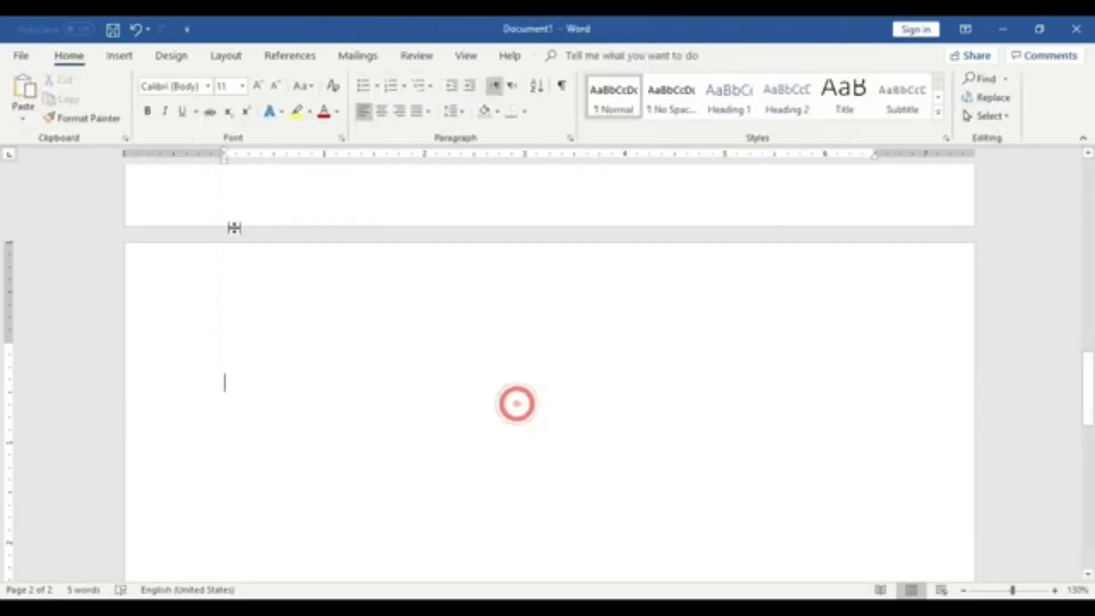
- Insert a table with 2 columns and 3 rows spanning the page width
left_click(118, 55)
left_click(113, 100)
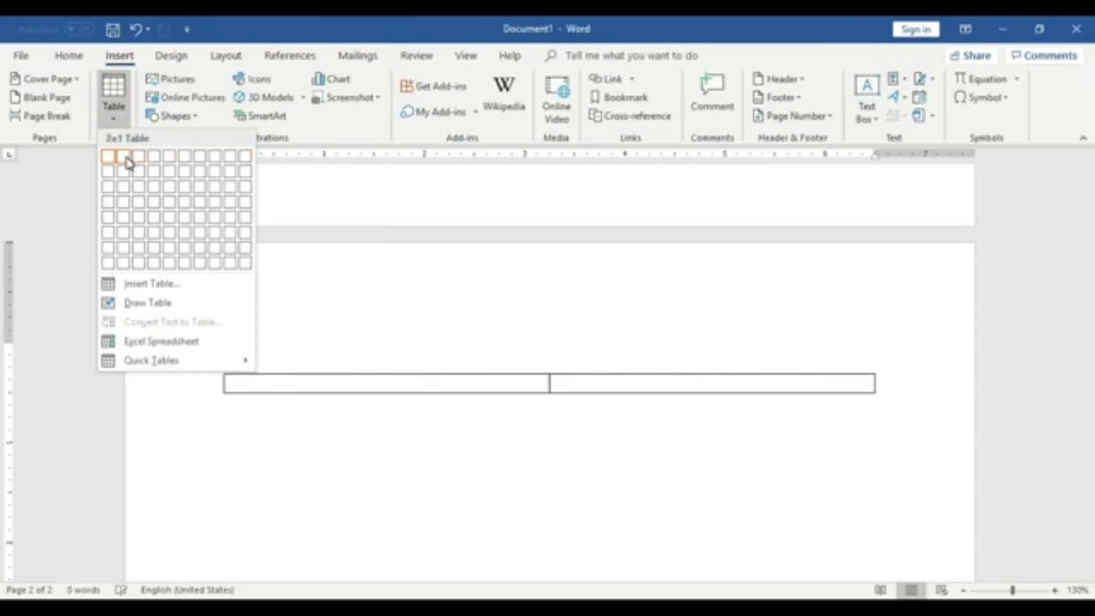
left_click(125, 187)
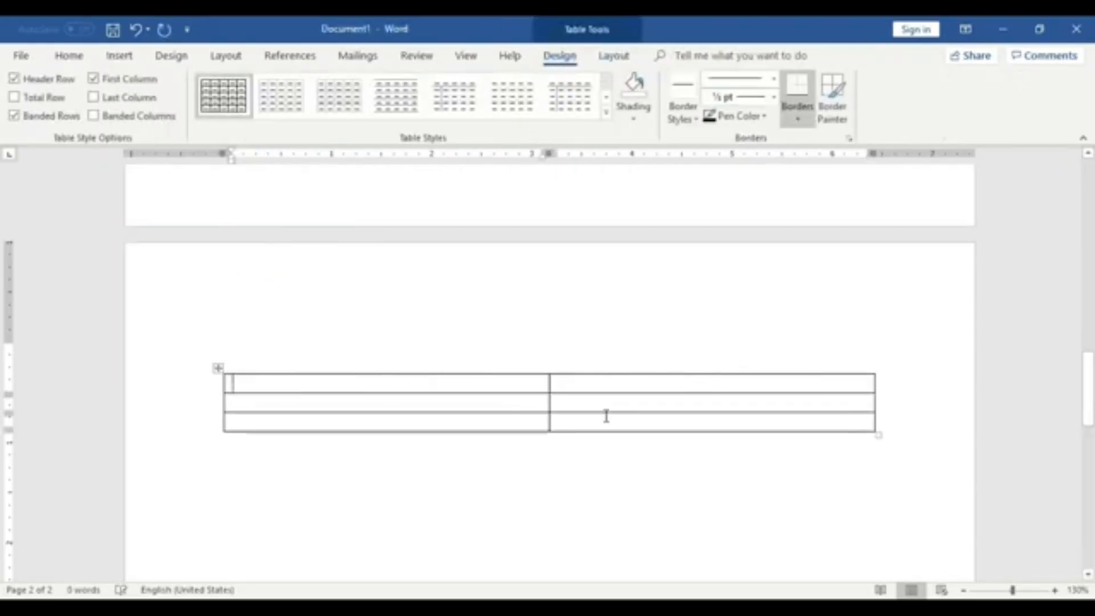
- Enter several lines of sample text in the second row's first cell, then undo the typing
left_click(599, 404)
key("Return")
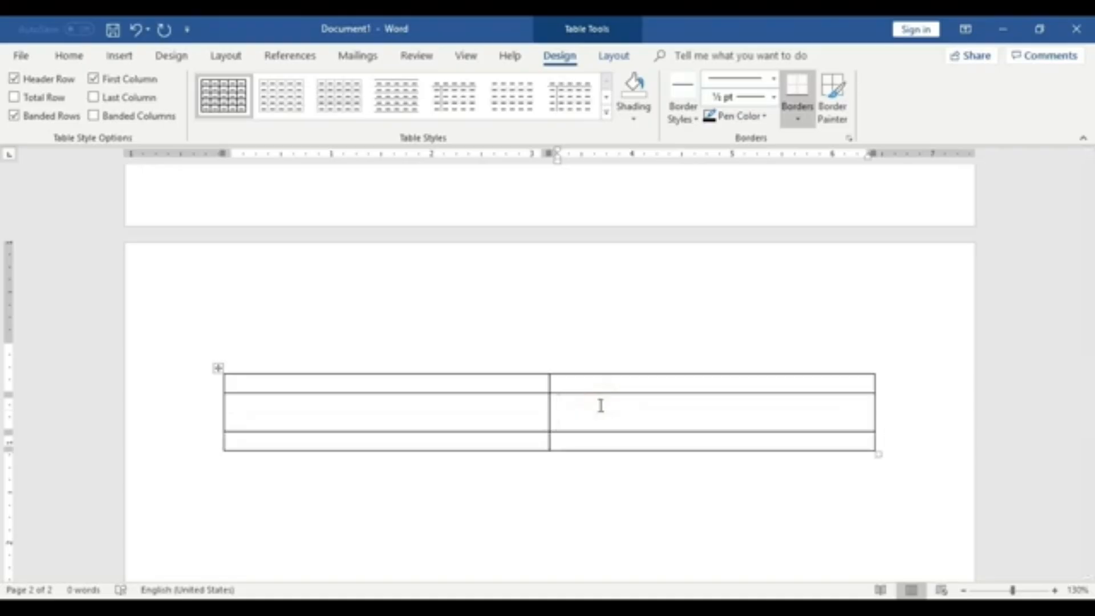
key("ctrl+z")
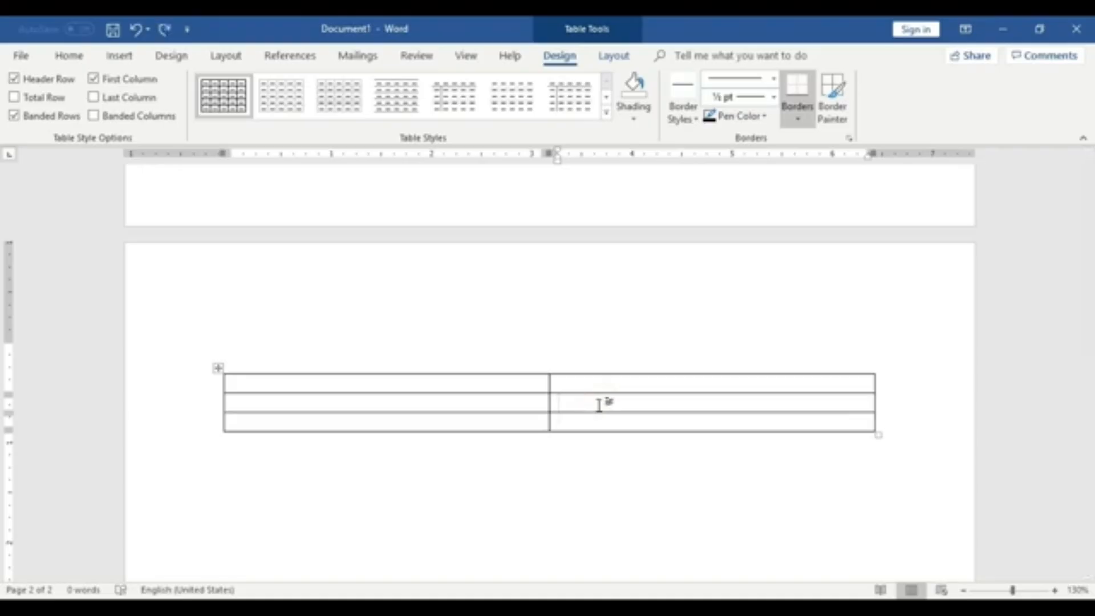
left_click(296, 404)
type("gdfgd fgd")
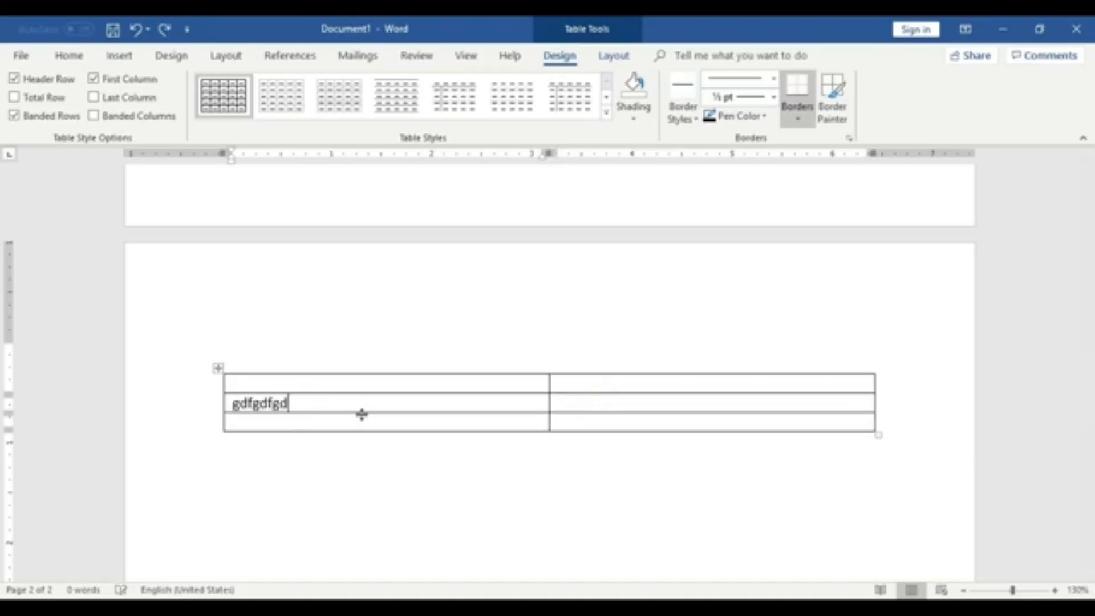
key("Return")
type("fgd Fgdg")
key("Return")
type("d")
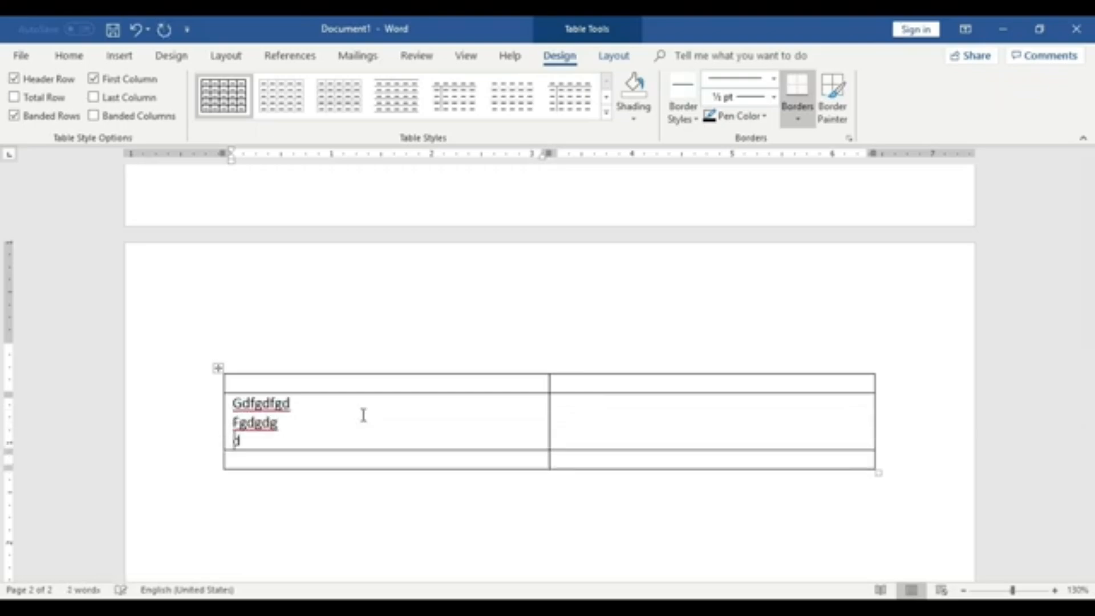
key("ctrl+z")
key("ctrl+z")
key("ctrl+z")
key("ctrl+z")
key("ctrl+z")
key("ctrl+z")
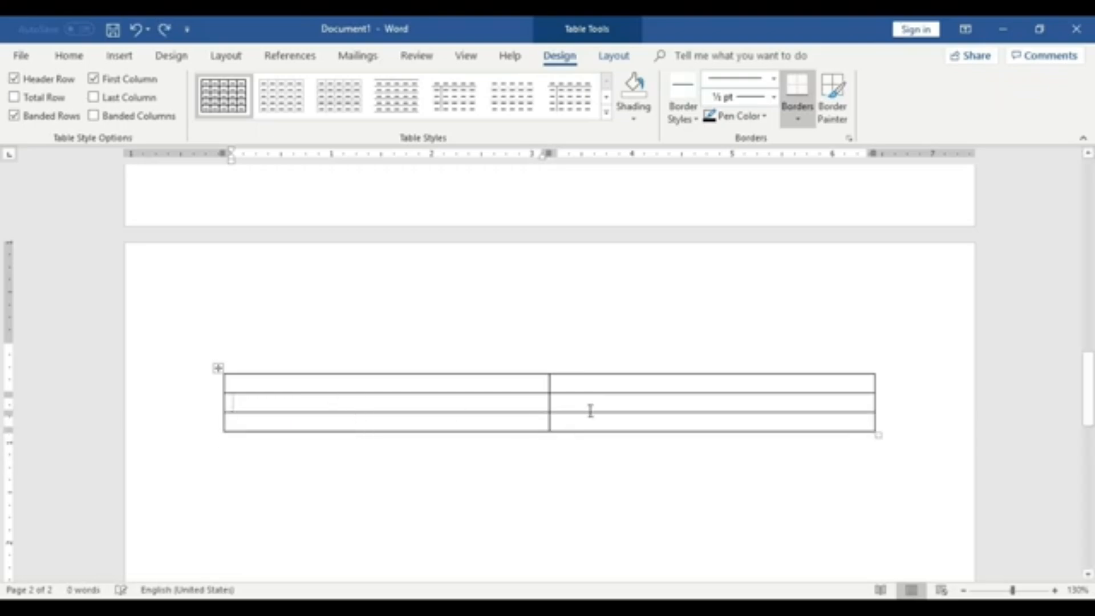
- Add a row by tabbing past the table's last cell, then undo it
left_click(591, 411)
key("Tab")
key("Tab")
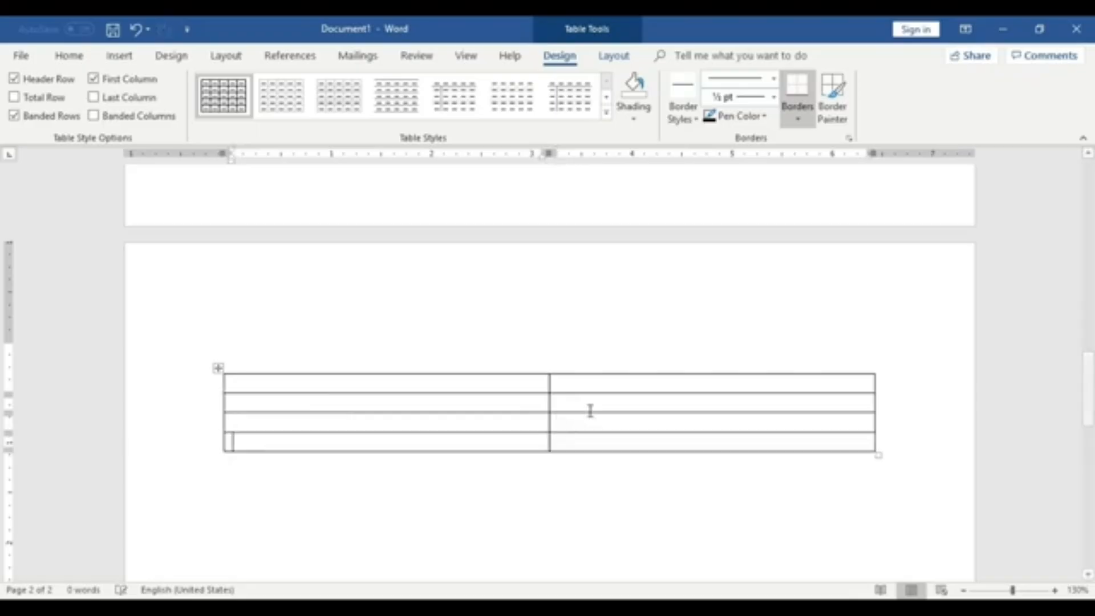
key("ctrl+z")
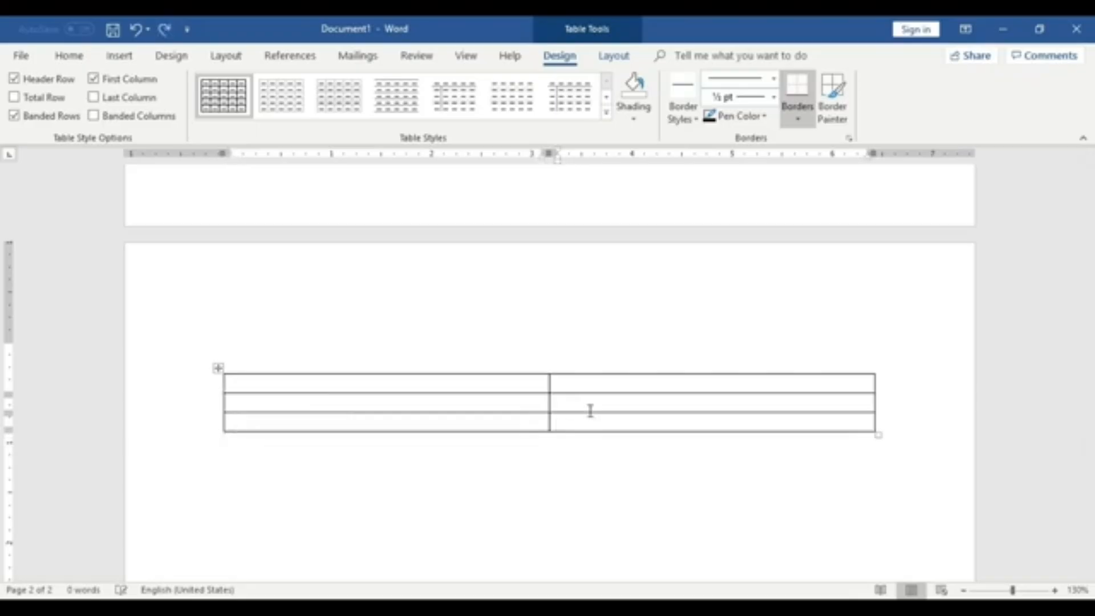
scroll(324, 320, "down", 2)
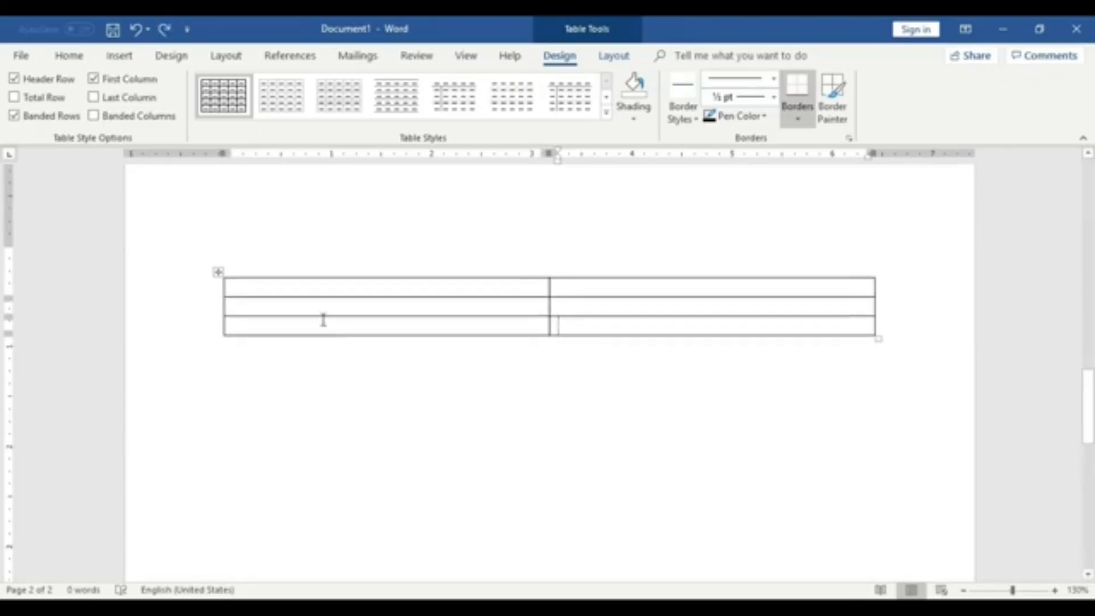
left_click(119, 55)
left_click(117, 105)
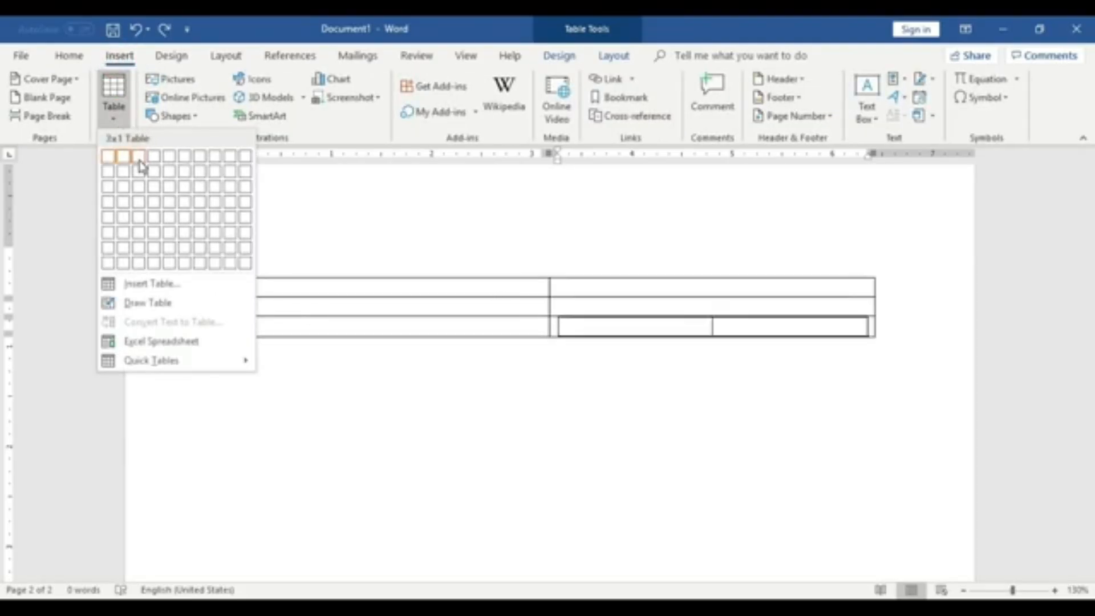
left_click(633, 445)
left_click(593, 397)
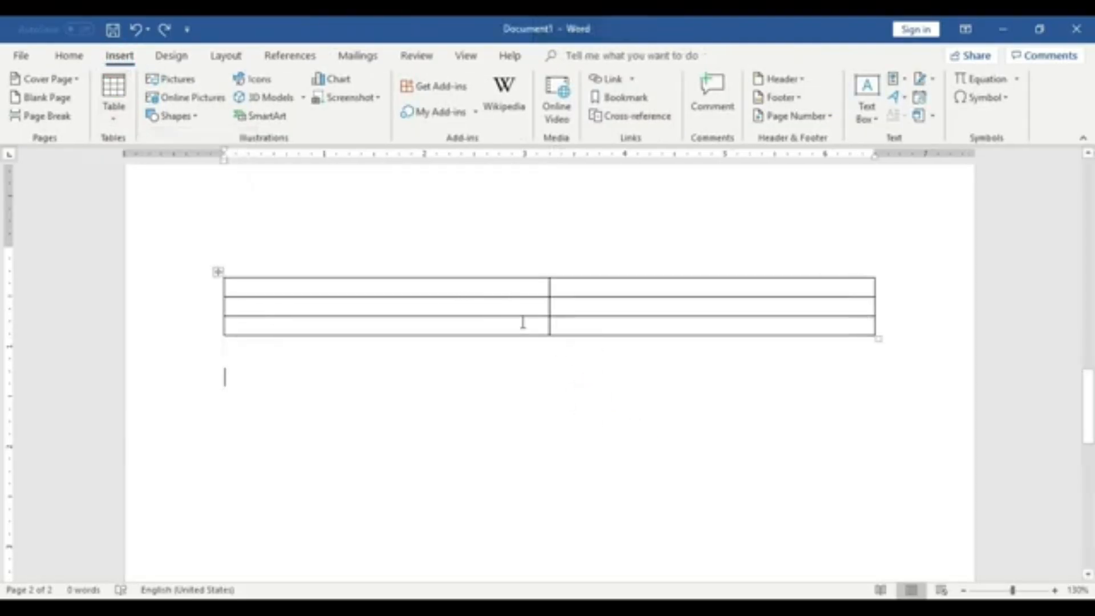
- Extend the table with many new rows by tabbing repeatedly from its last cell
left_click(554, 331)
left_click(593, 331)
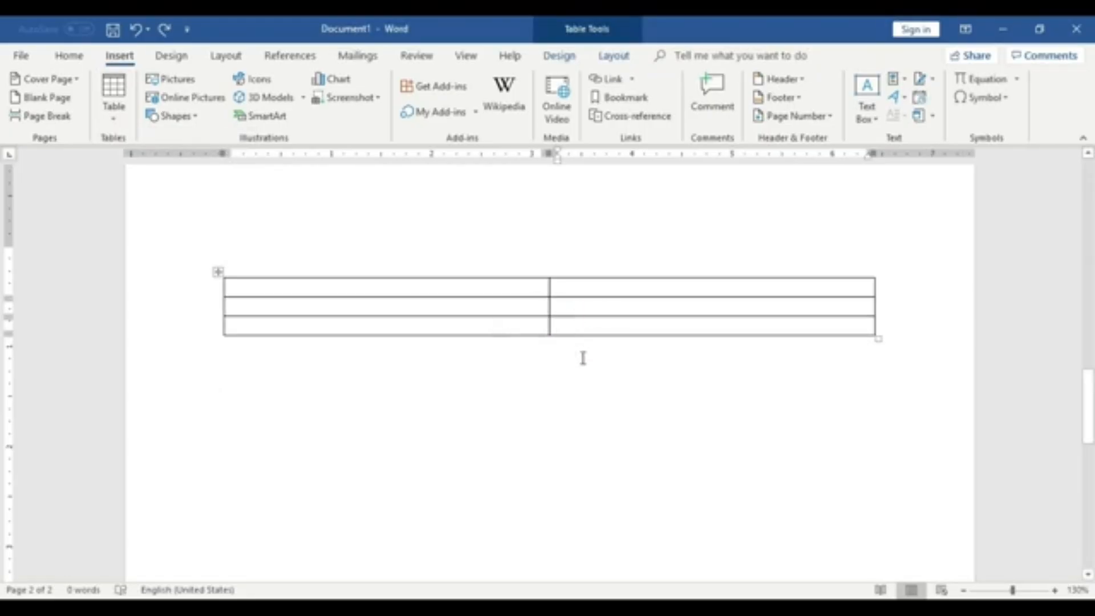
left_click(578, 328)
key("Tab")
key("Tab")
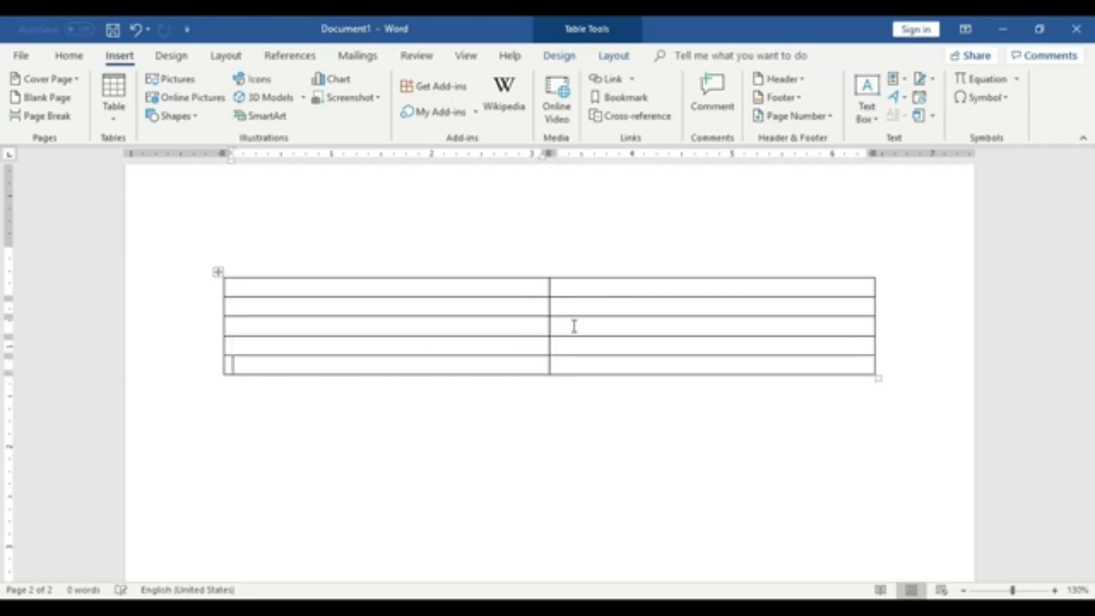
key("Tab")
key("Tab")
key("Tab")
key("Tab")
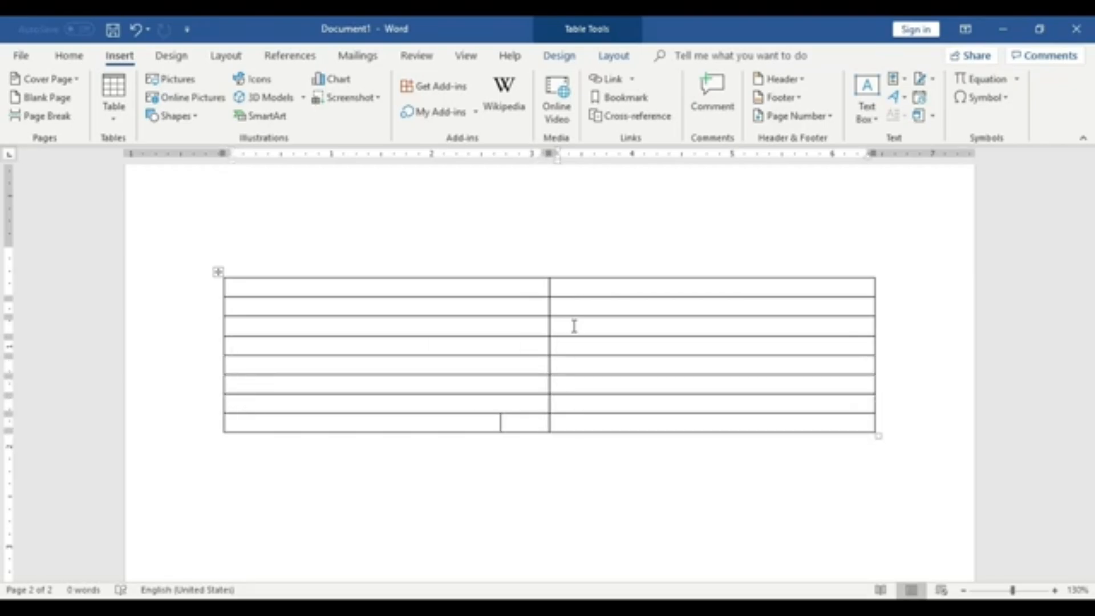
key("Tab")
key("Tab")
key("Tab")
key("Tab")
key("Tab")
key("Tab")
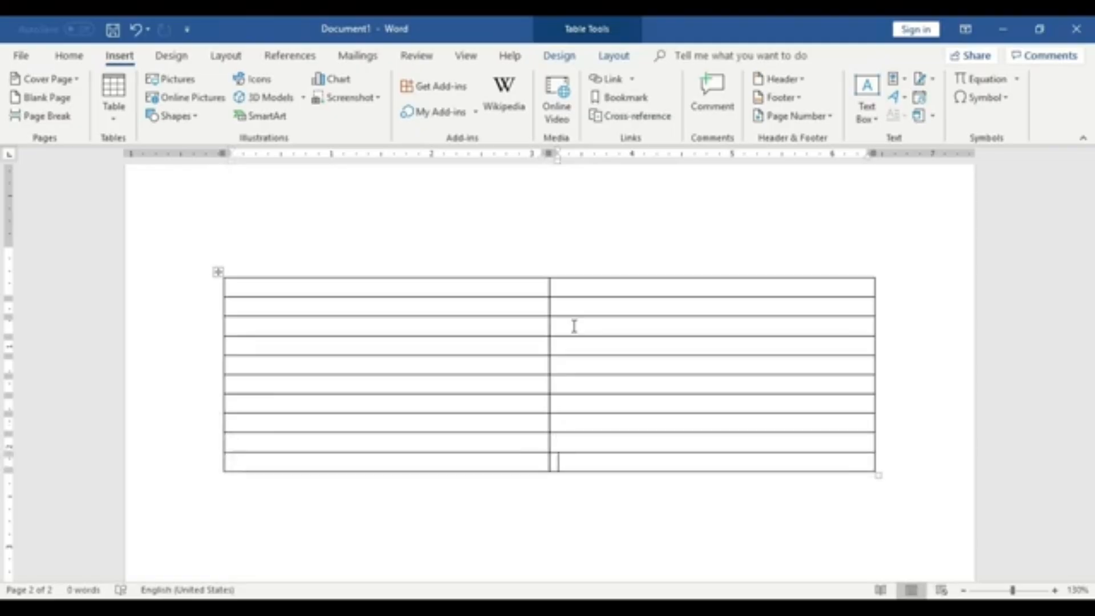
key("Tab")
key("Tab")
key("Tab")
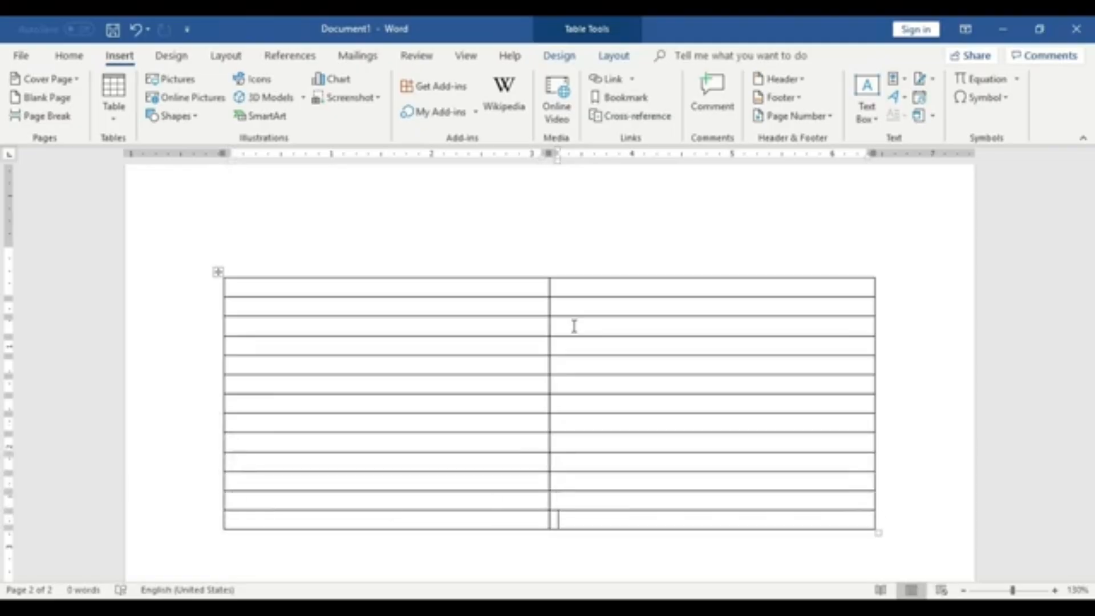
key("Tab")
scroll(609, 325, "down", 3)
key("Tab")
key("Tab")
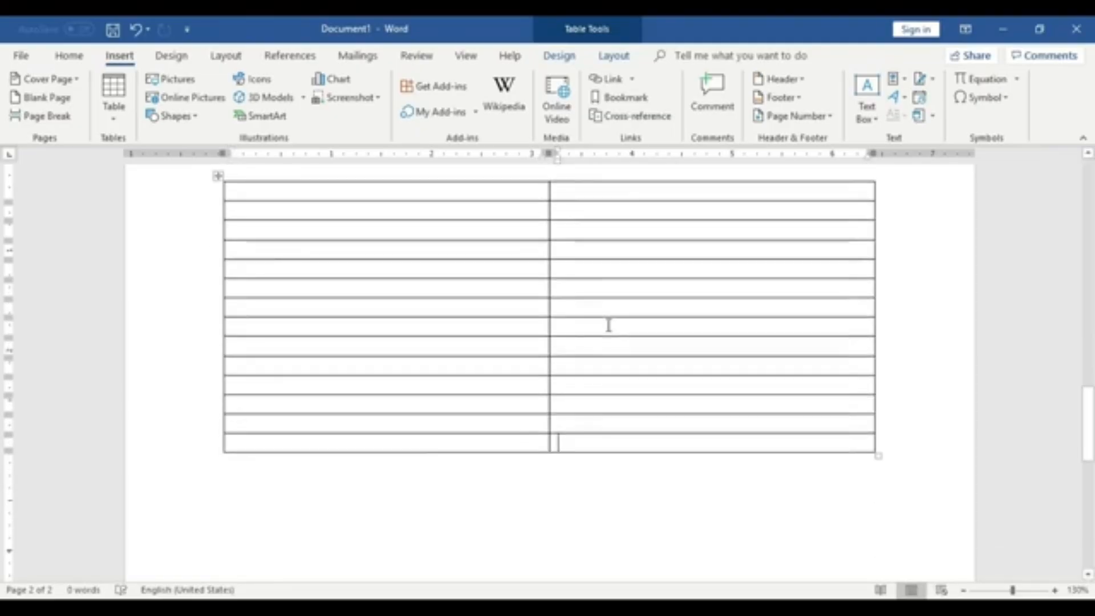
key("Tab")
key("Tab")
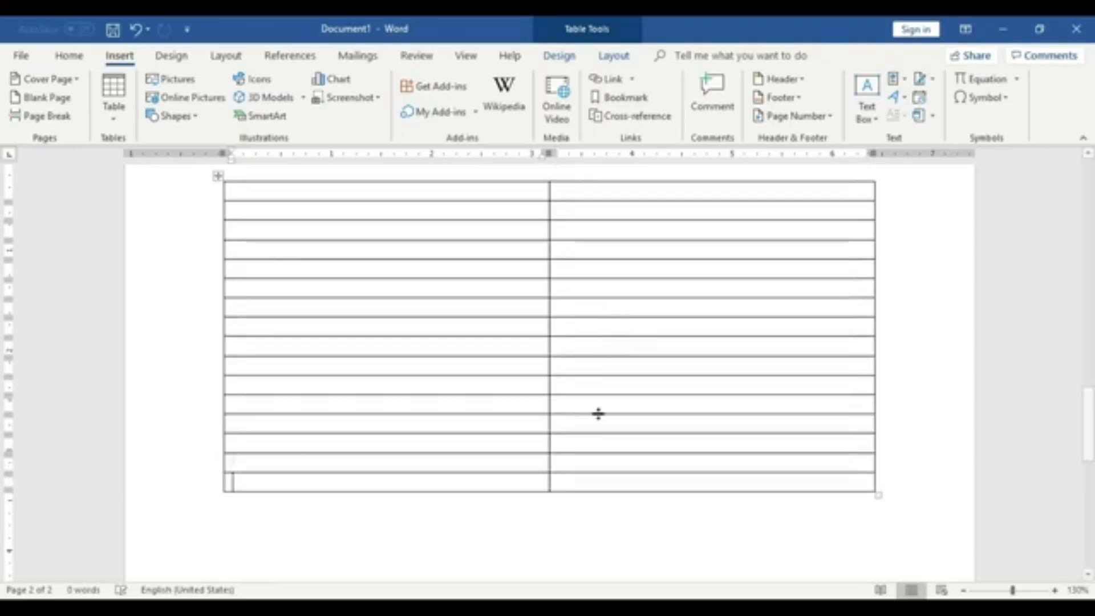
left_click(593, 484)
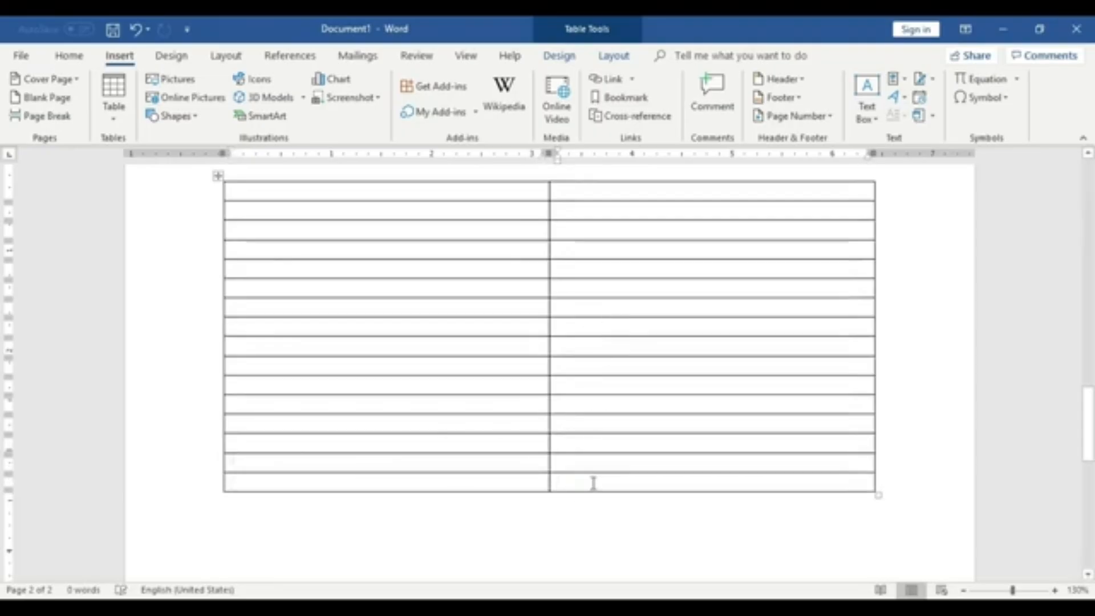
key("Tab")
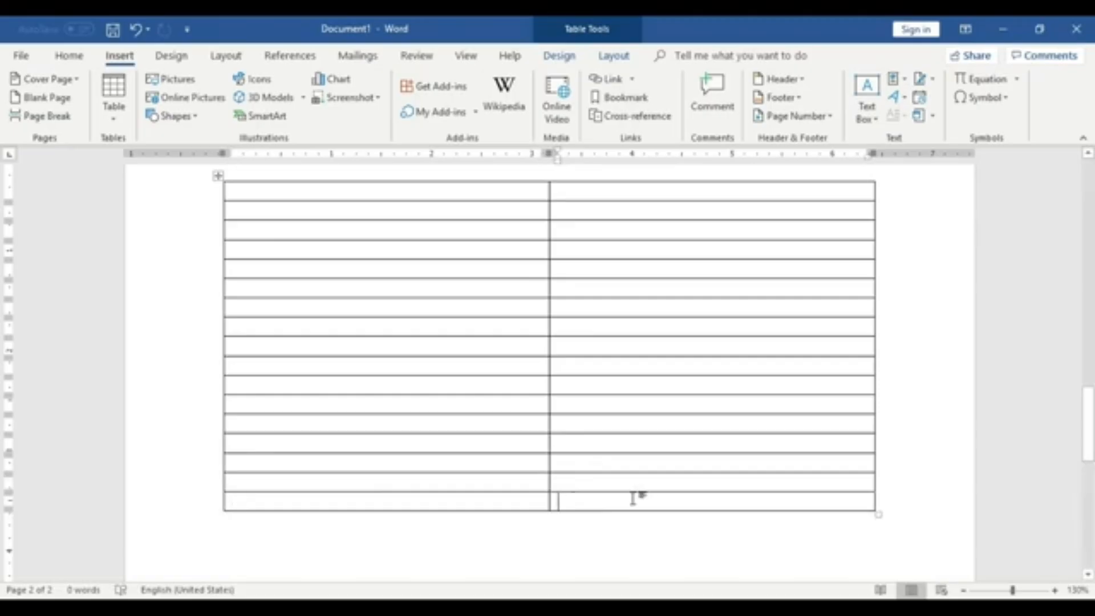
key("Tab")
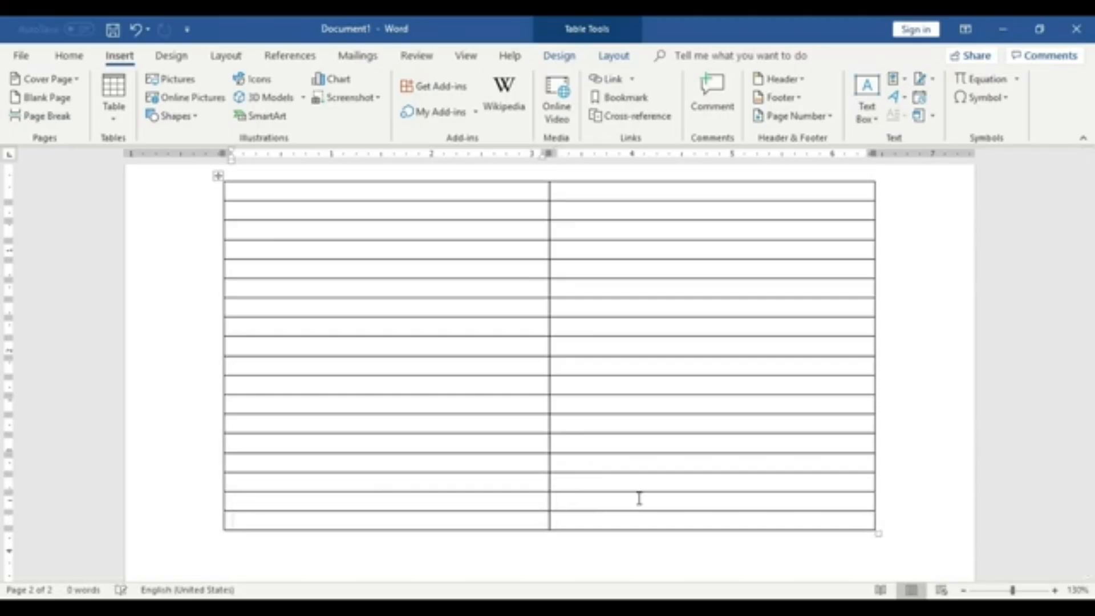
scroll(636, 516, "down", 3)
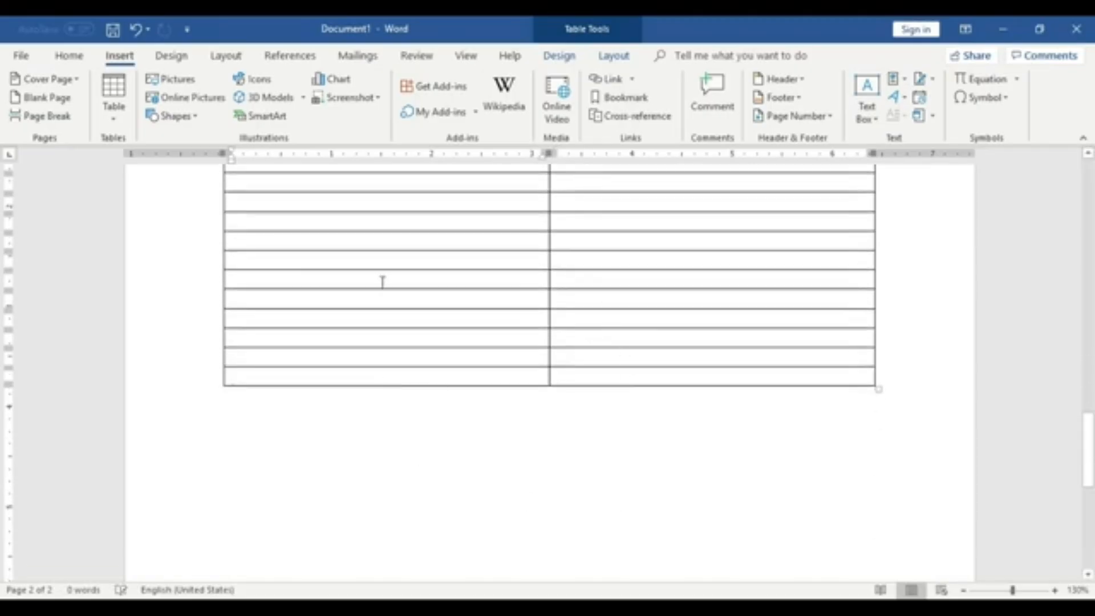
key("Tab")
- Delete the entire multi-row table
scroll(561, 425, "up", 5)
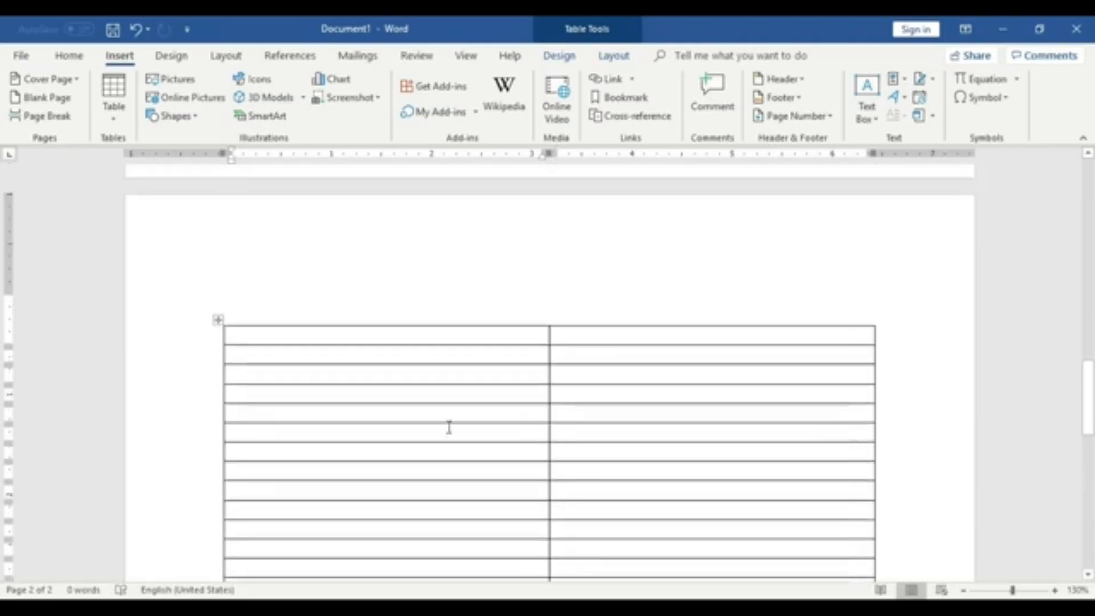
left_click(218, 320)
right_click(219, 322)
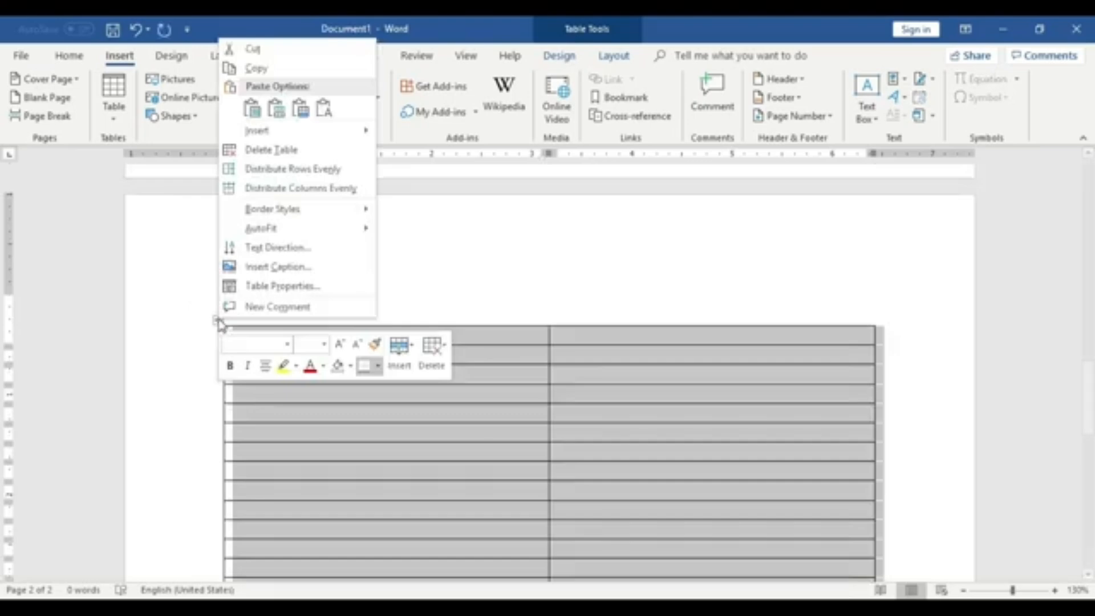
left_click(251, 149)
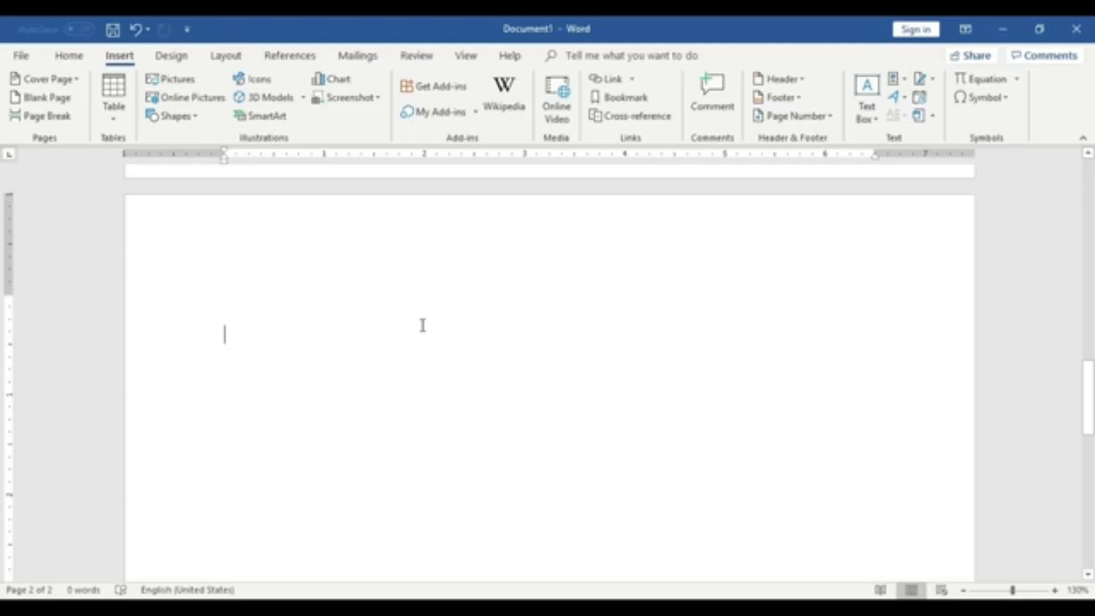
scroll(423, 326, "up", 5)
scroll(533, 308, "up", 4)
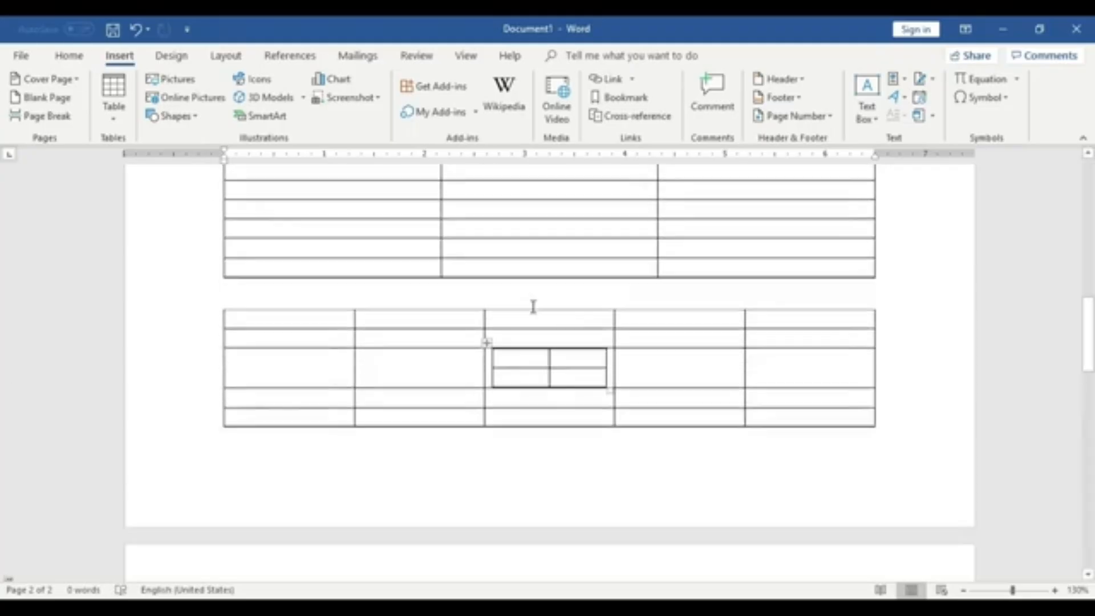
scroll(509, 446, "up", 15)
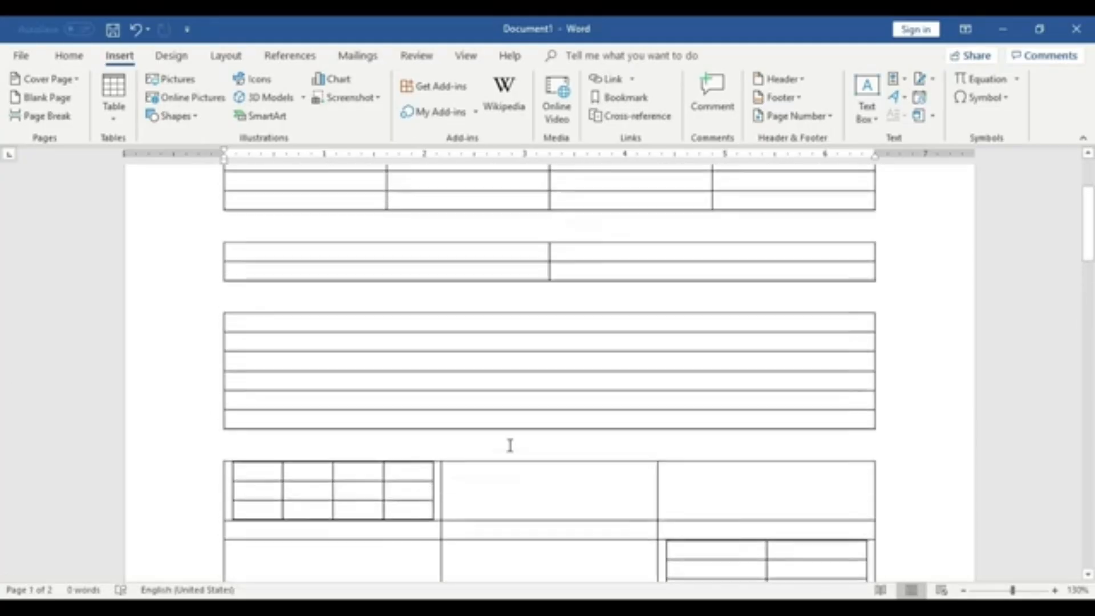
scroll(509, 445, "down", 15)
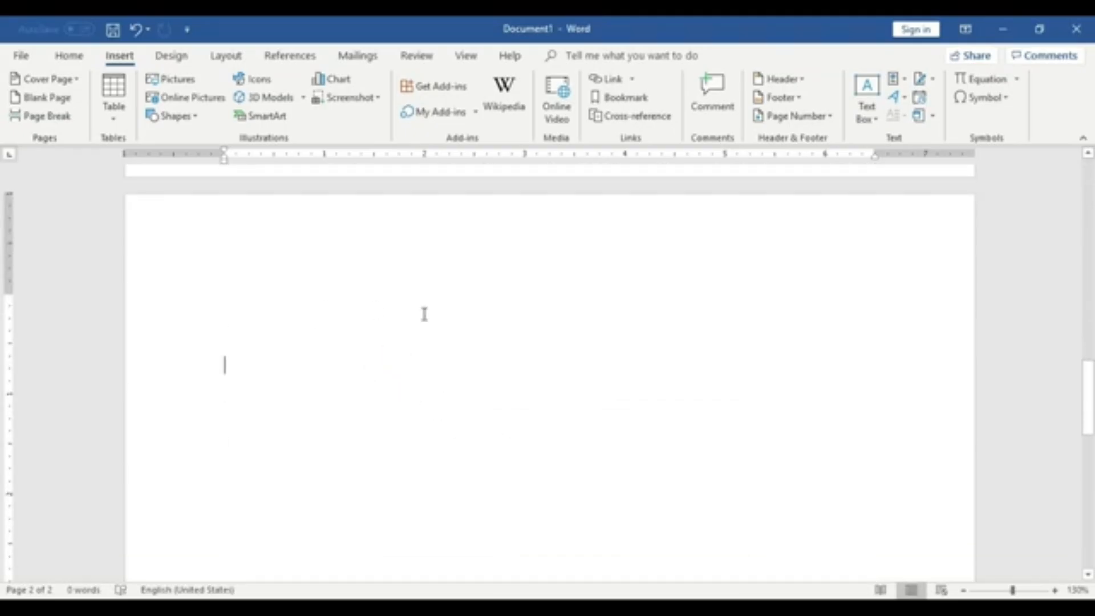
left_click(121, 101)
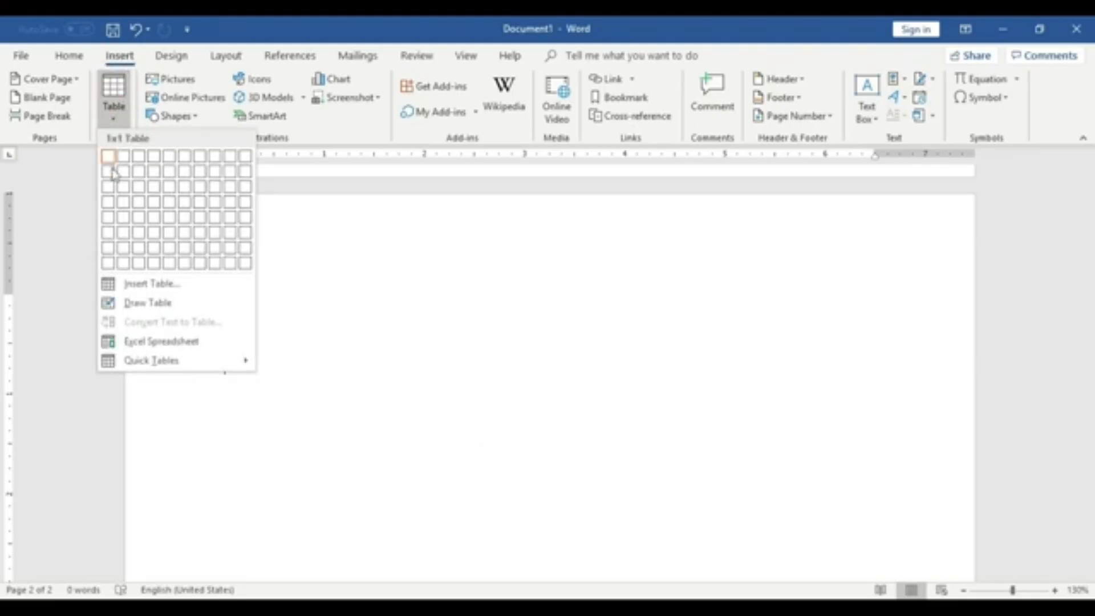
left_click(151, 306)
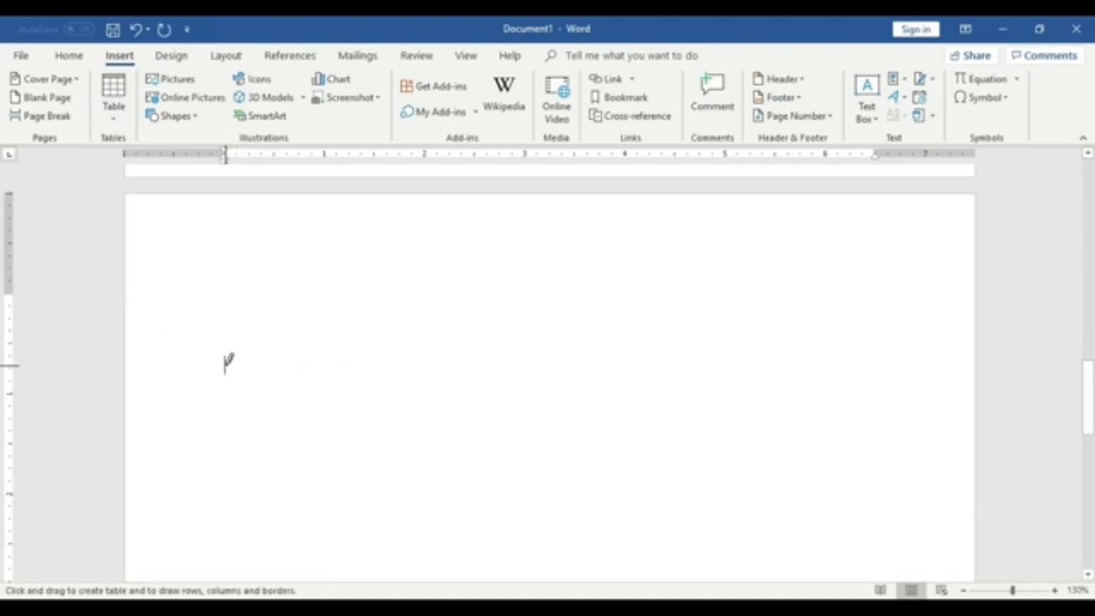
left_click(224, 368)
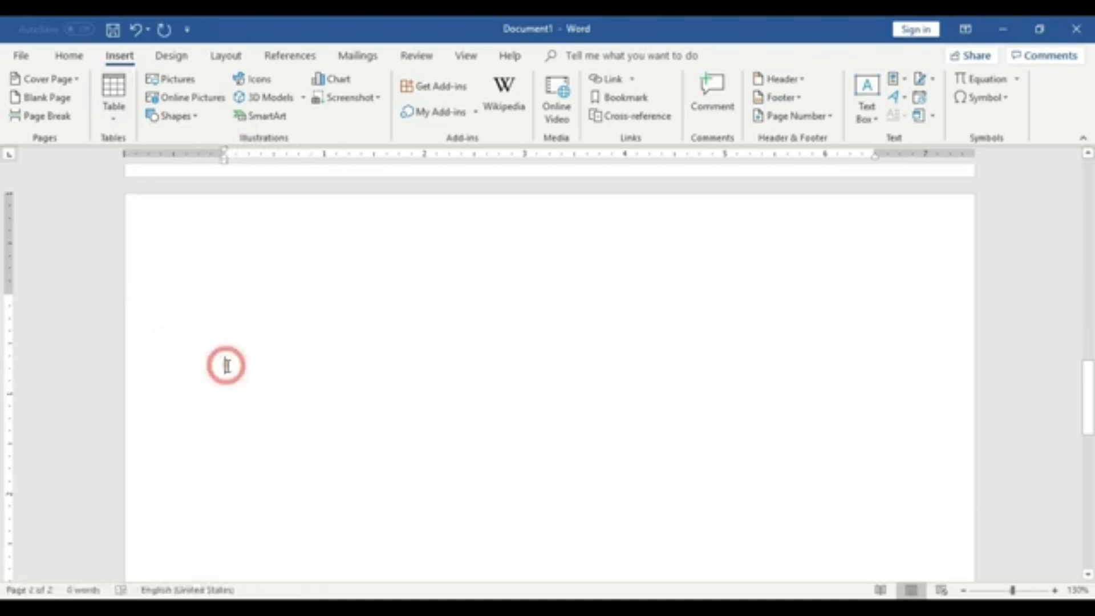
left_click(270, 350)
left_click(243, 366)
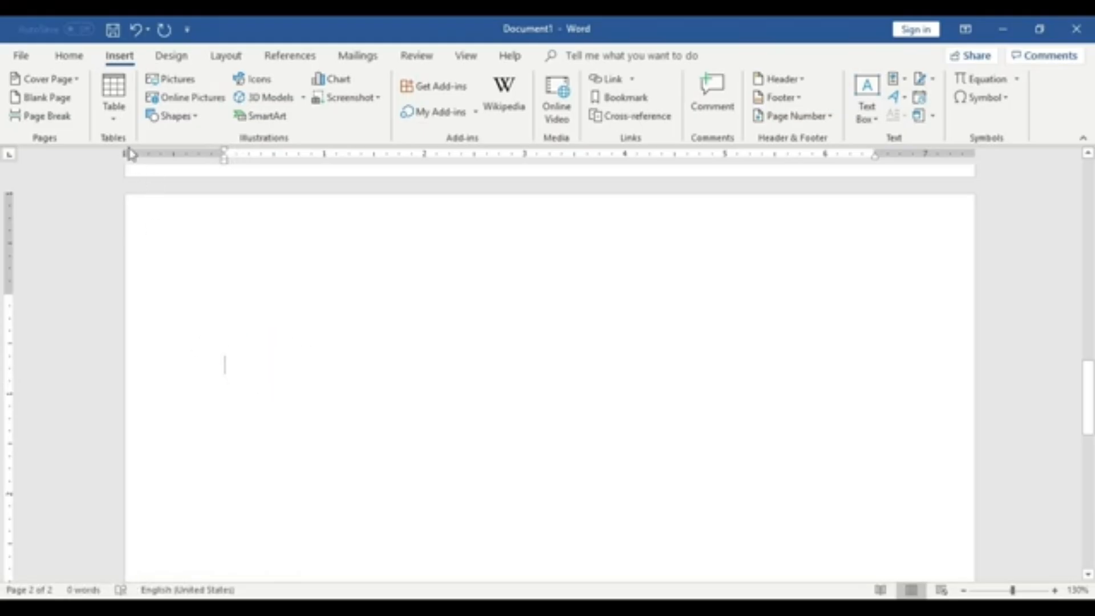
left_click(119, 117)
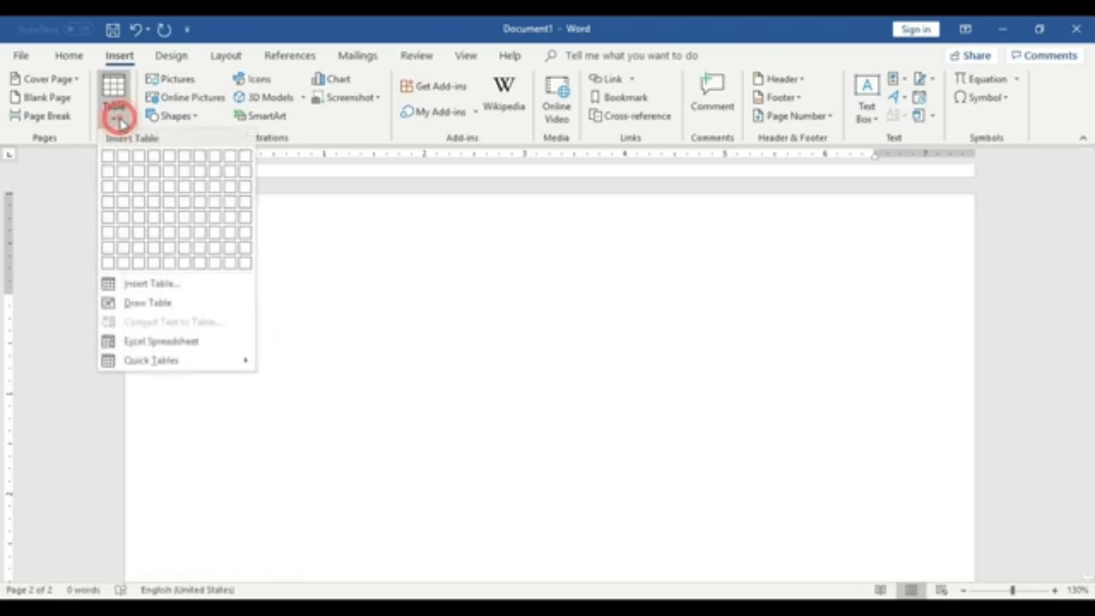
left_click(155, 304)
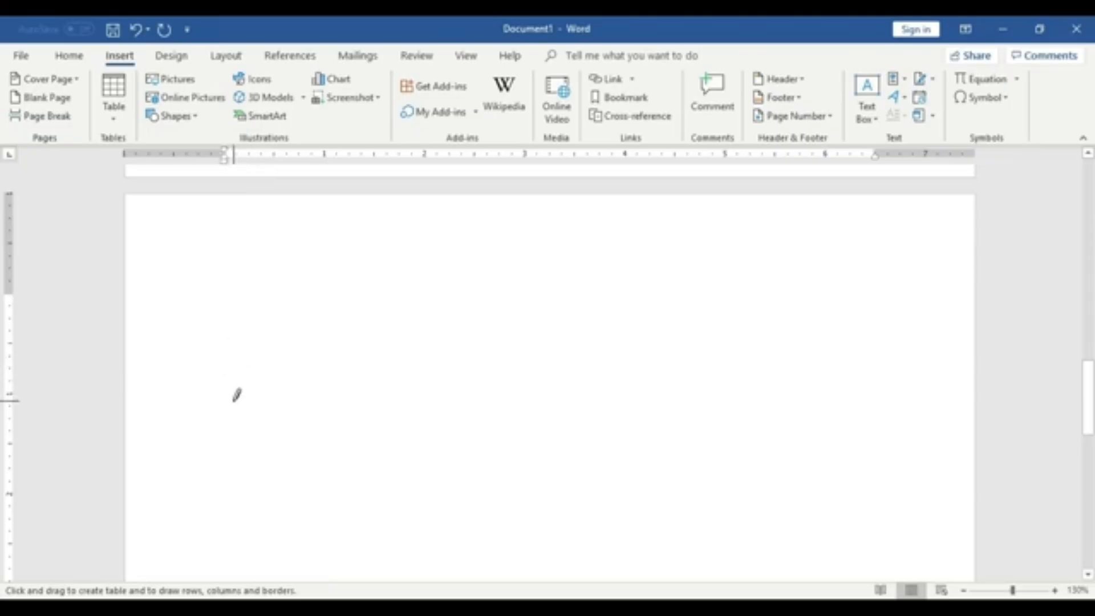
mouse_move(234, 399)
left_mouse_down()
mouse_move(234, 240)
mouse_move(243, 244)
left_mouse_up()
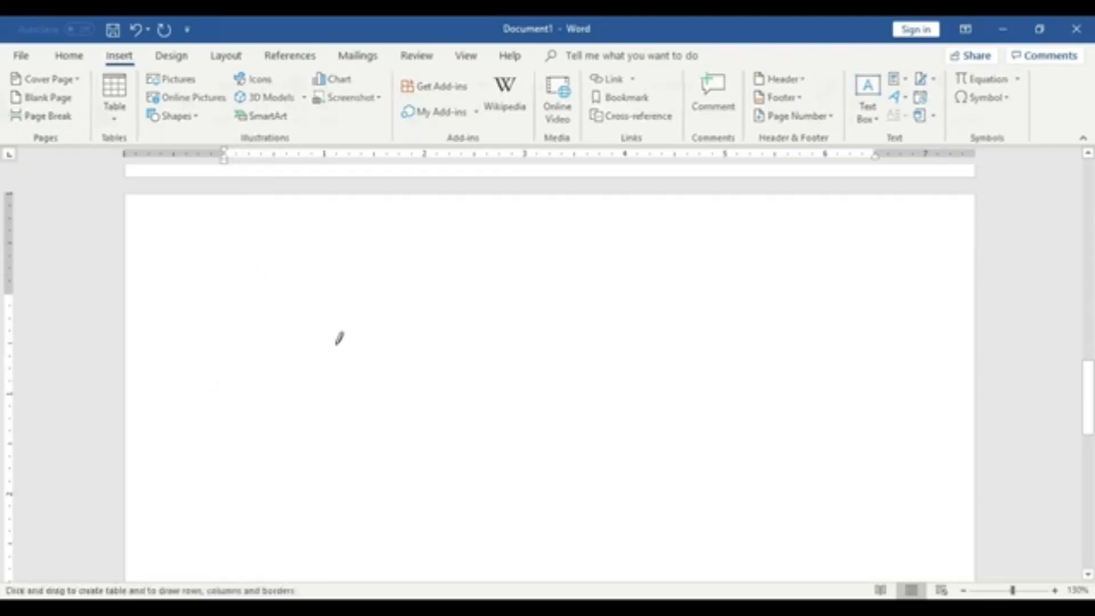
key("ctrl+z")
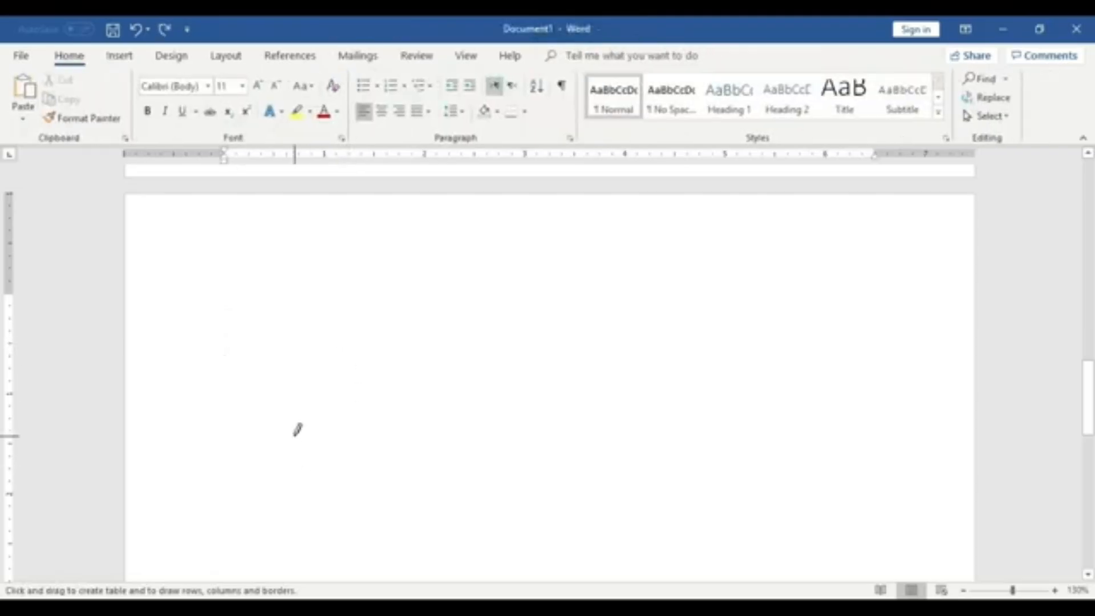
- Draw a narrow single-column table with the Draw Table pen and divide it into rows with horizontal lines
left_click(120, 56)
left_click(113, 112)
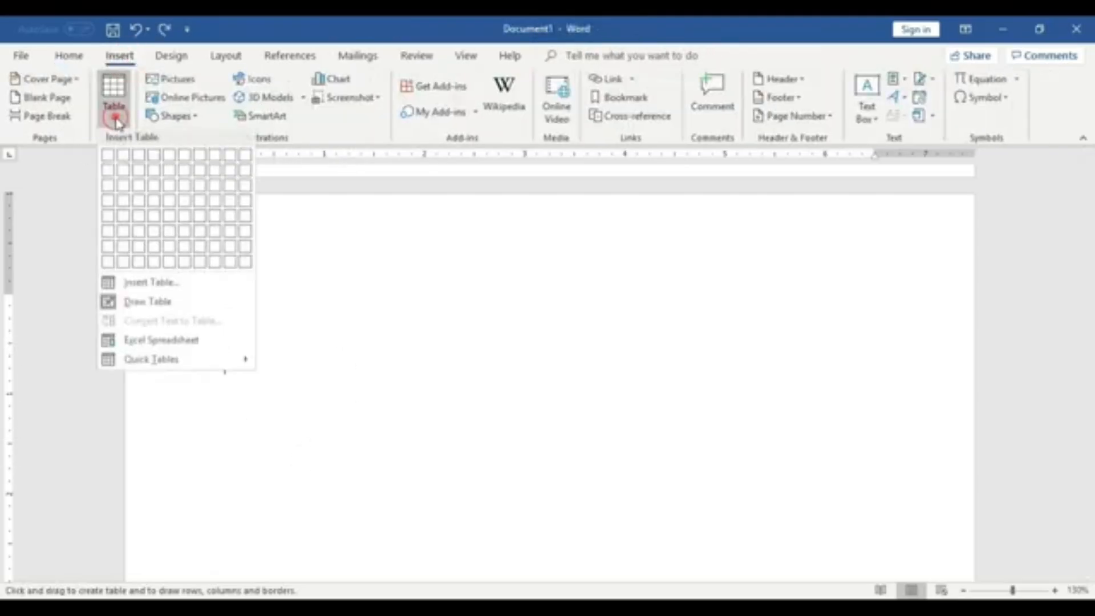
left_click(149, 307)
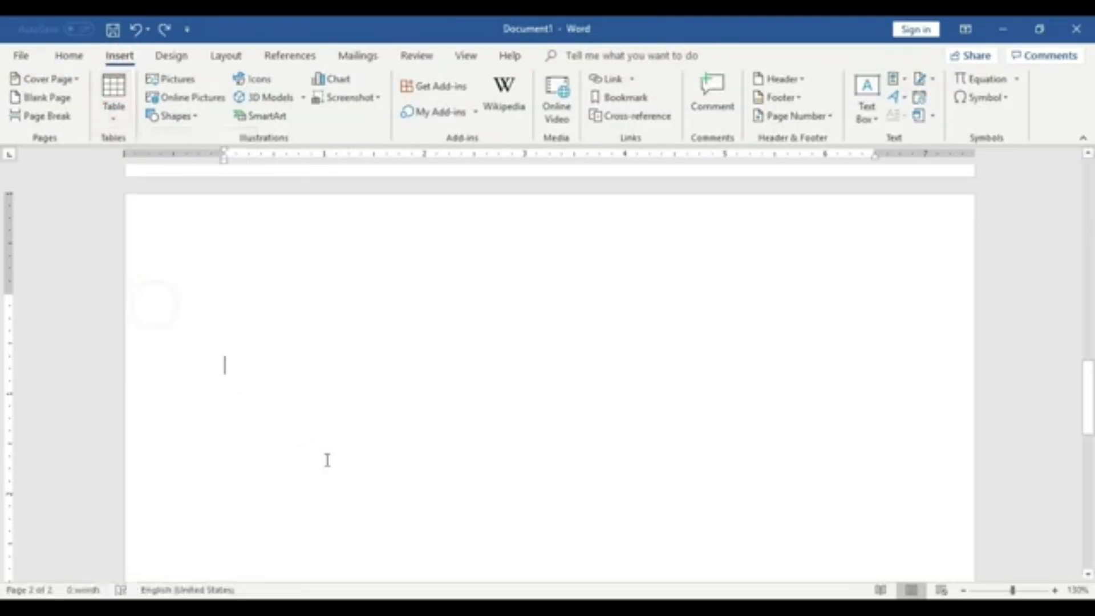
left_click(113, 109)
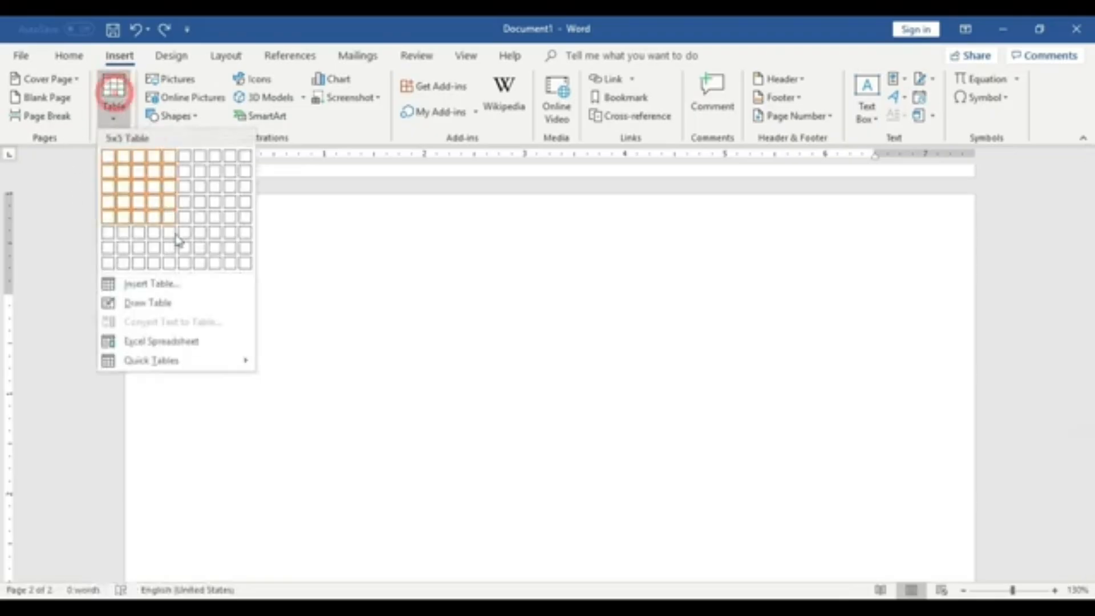
left_click(177, 308)
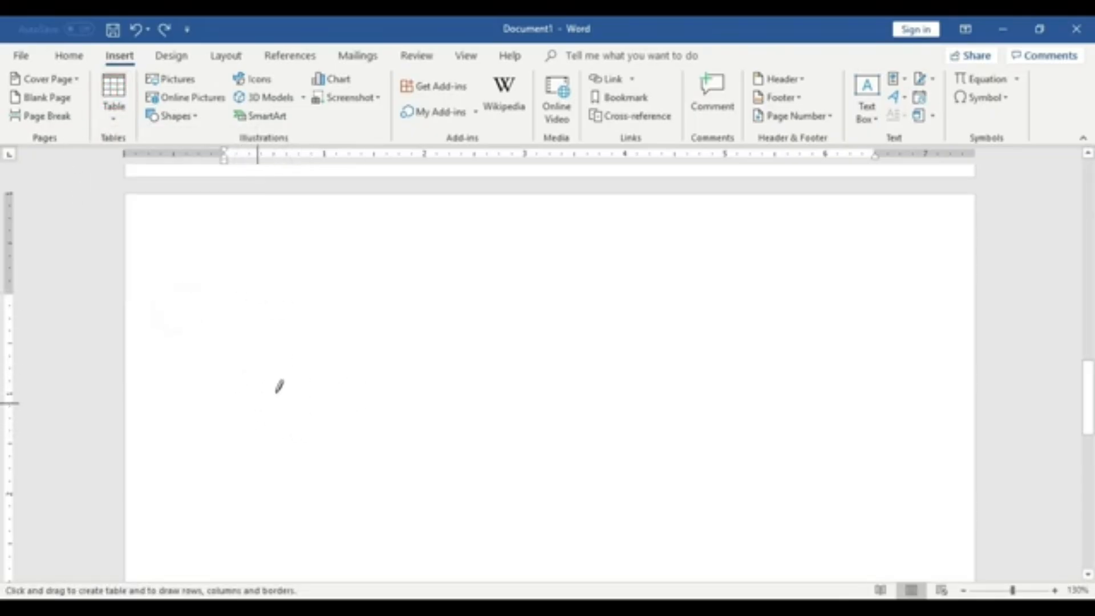
mouse_move(238, 453)
left_mouse_down()
mouse_move(242, 308)
mouse_move(261, 324)
left_mouse_up()
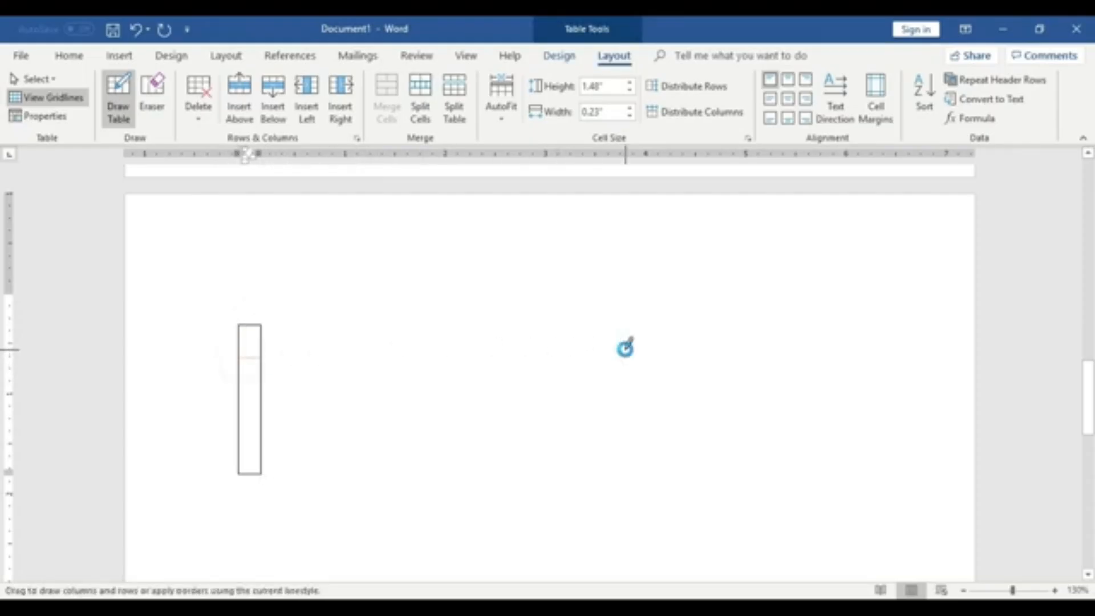
left_click_drag(253, 335, 538, 334)
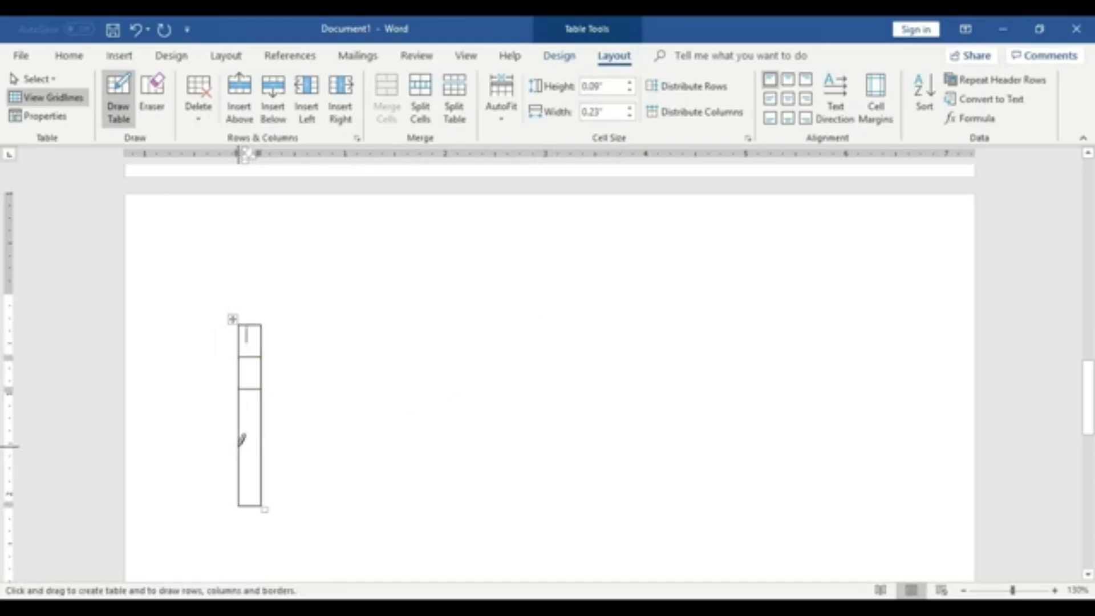
mouse_move(239, 445)
left_mouse_down()
mouse_move(342, 436)
mouse_move(340, 454)
left_mouse_up()
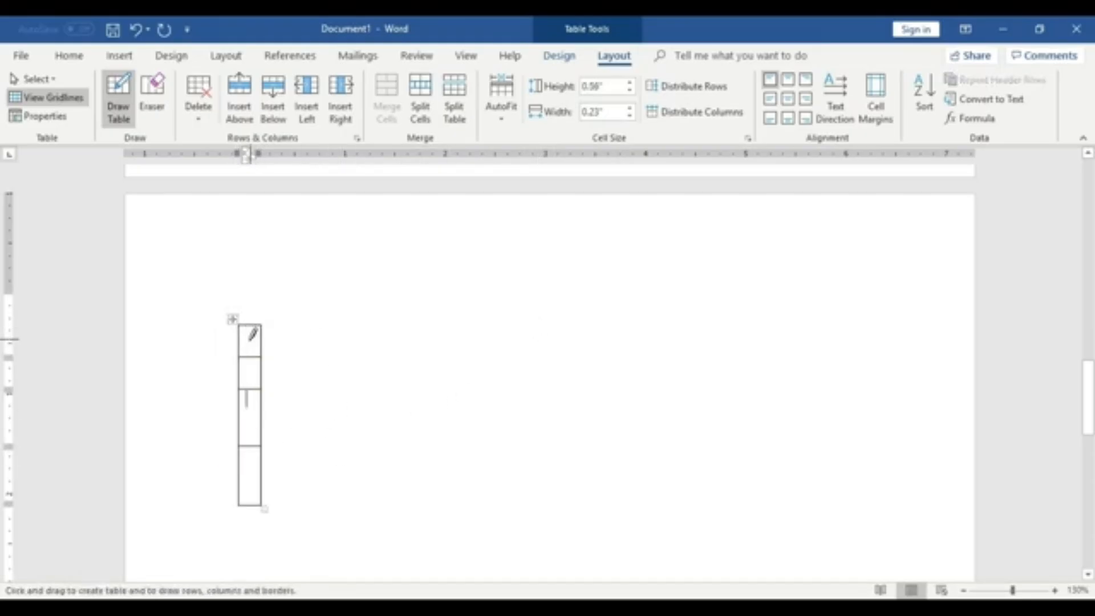
- Draw a wide cell along the narrow table's bottom with a divider, then undo those additions
left_click_drag(264, 506, 904, 506)
left_click(776, 472)
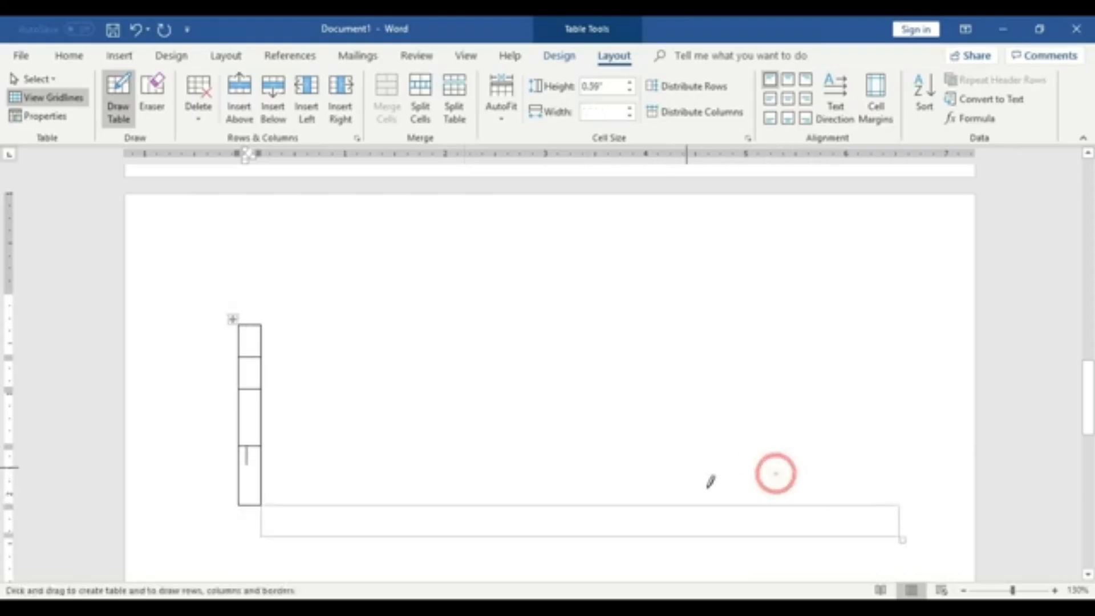
left_click_drag(856, 536, 848, 317)
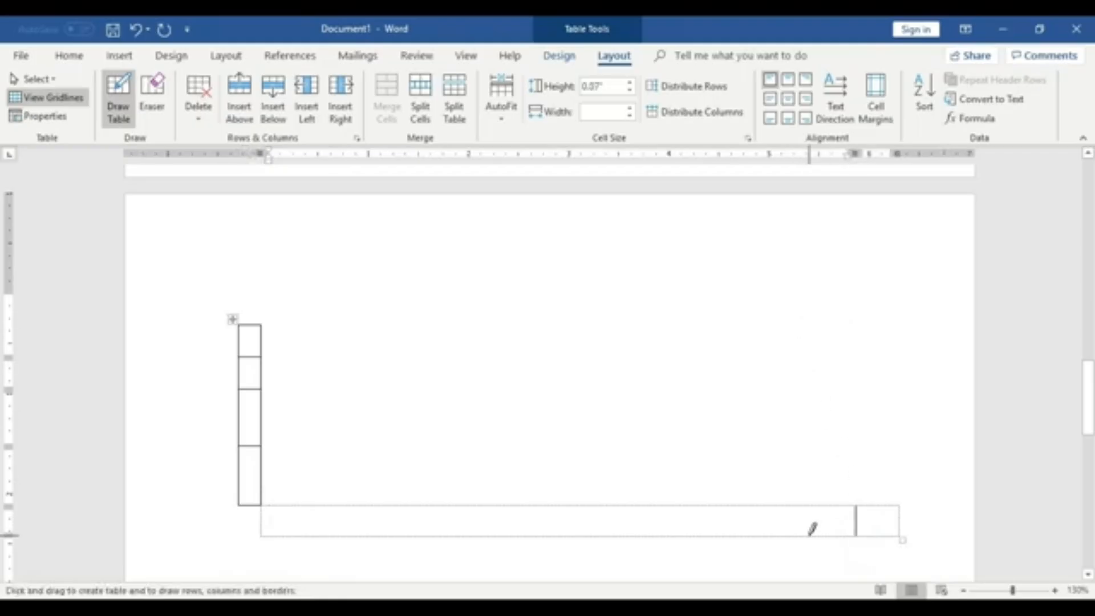
left_click_drag(809, 536, 809, 469)
scroll(706, 539, "down", 3)
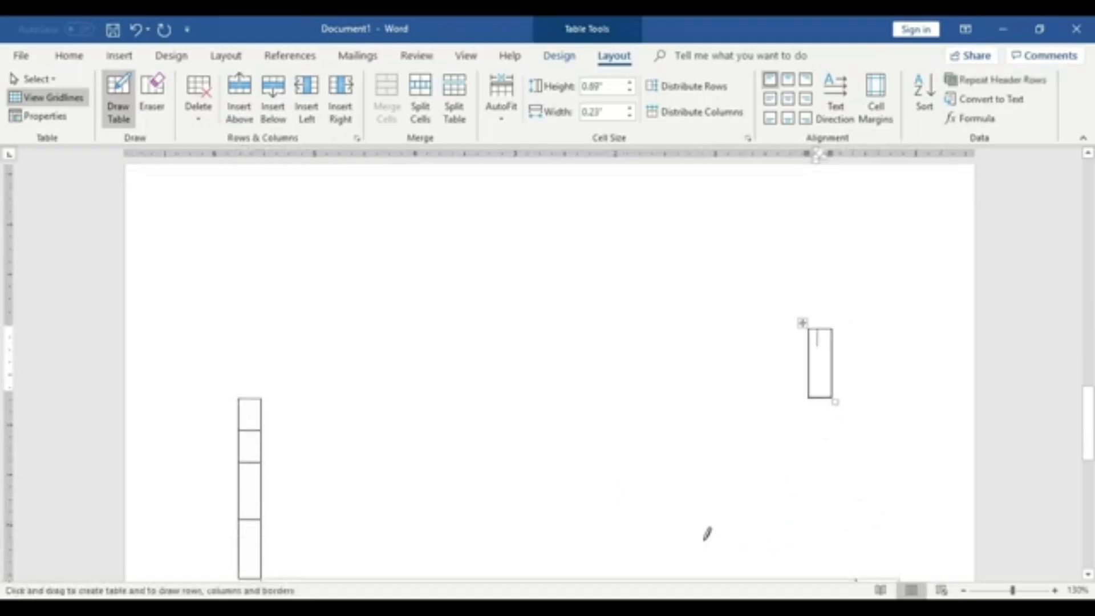
key("ctrl+z")
key("ctrl+z")
key("ctrl+z")
key("ctrl+z")
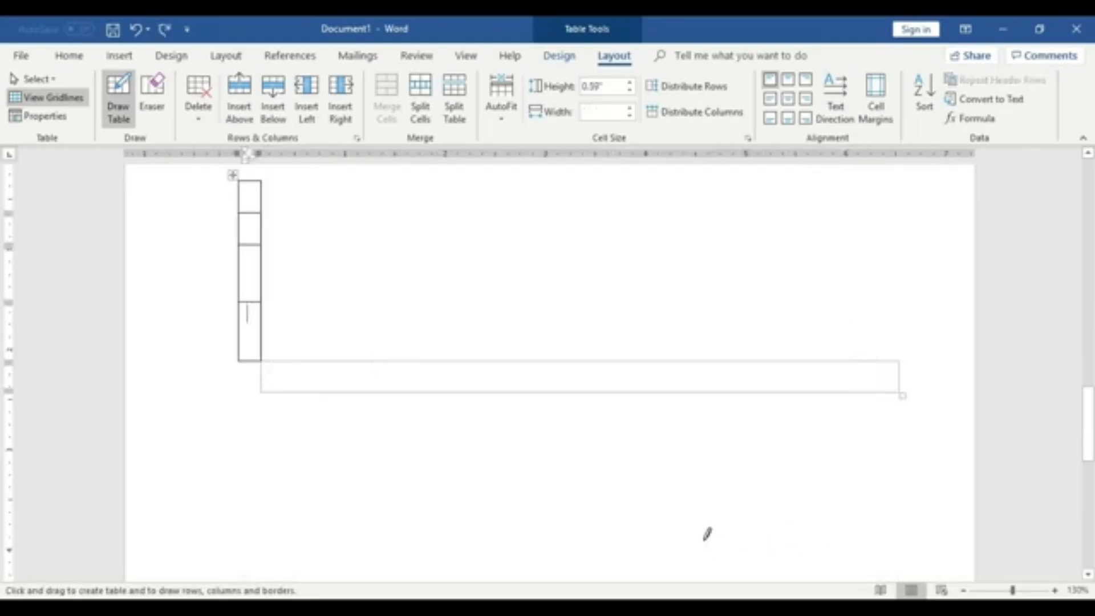
scroll(422, 447, "up", 1)
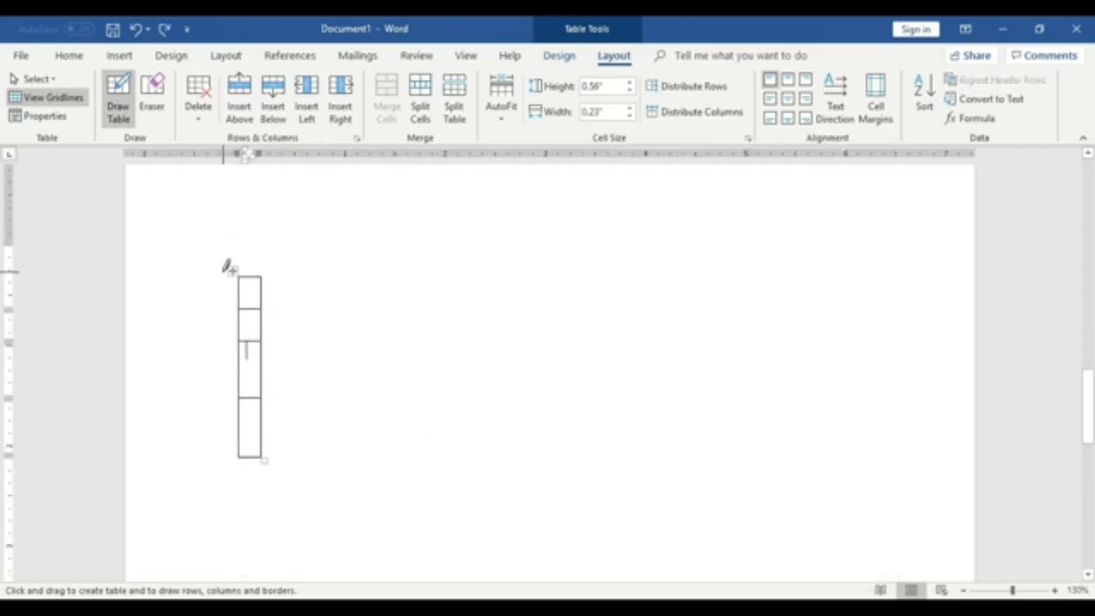
- Delete the narrow drawn table
key("Escape")
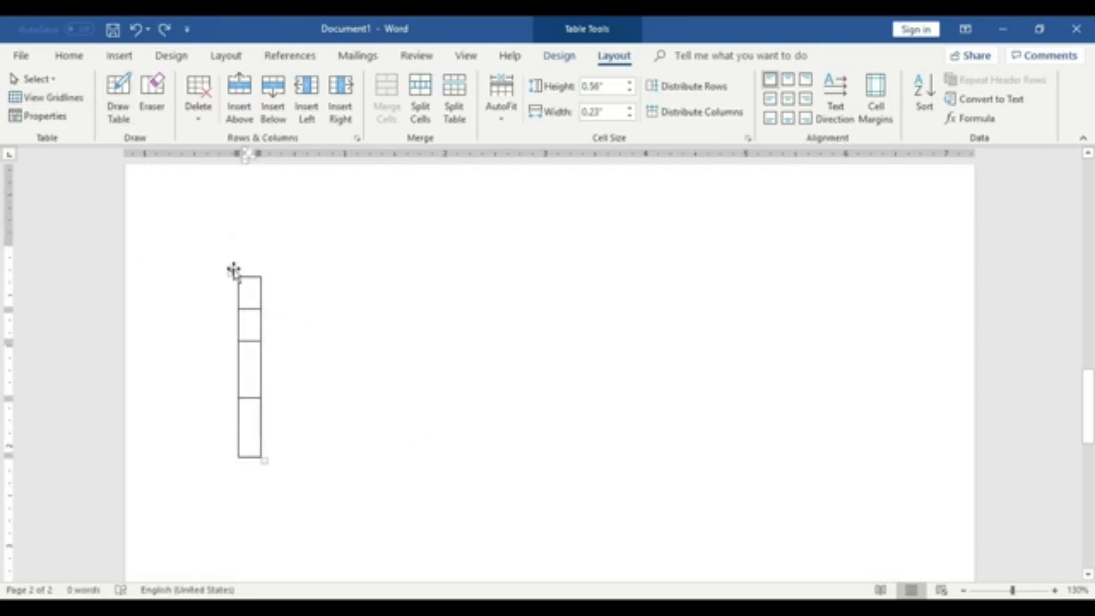
left_click(233, 270)
key("Delete")
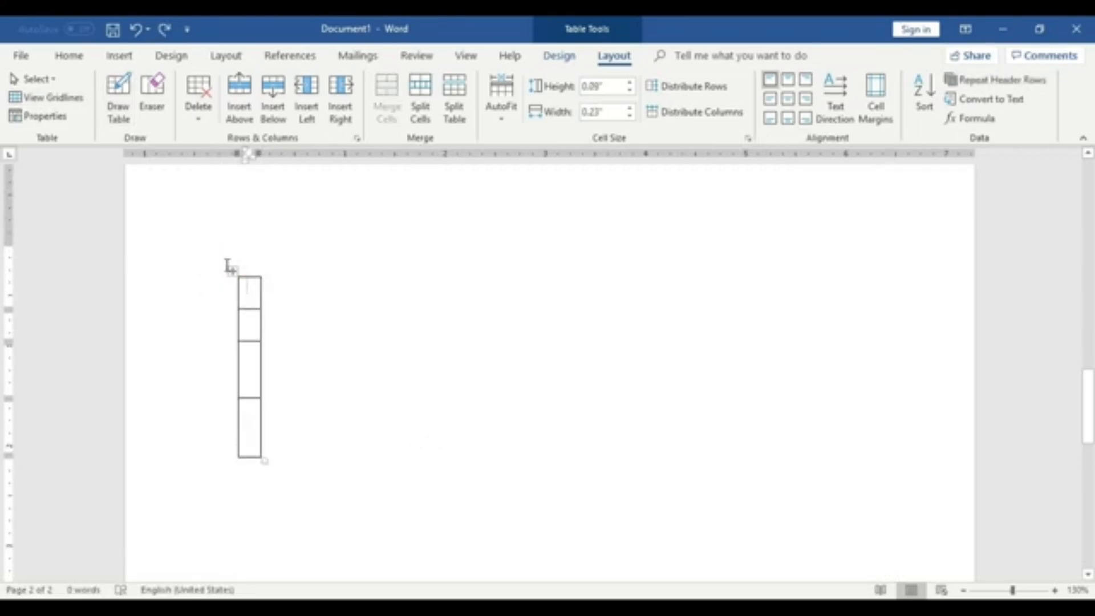
left_click(235, 269)
key("Delete")
left_click(234, 269)
right_click(233, 272)
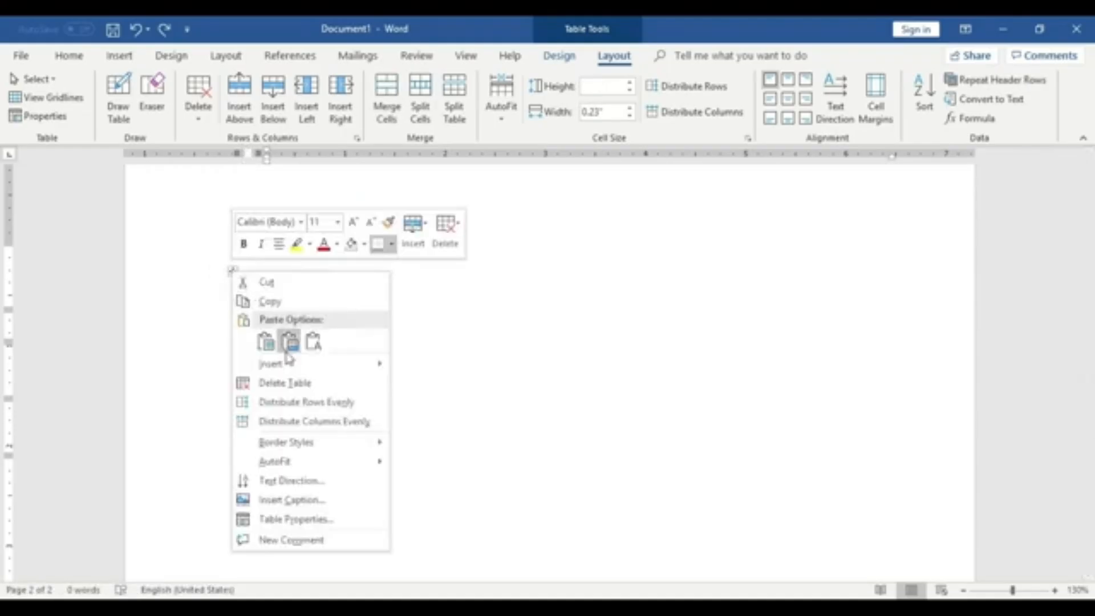
left_click(290, 341)
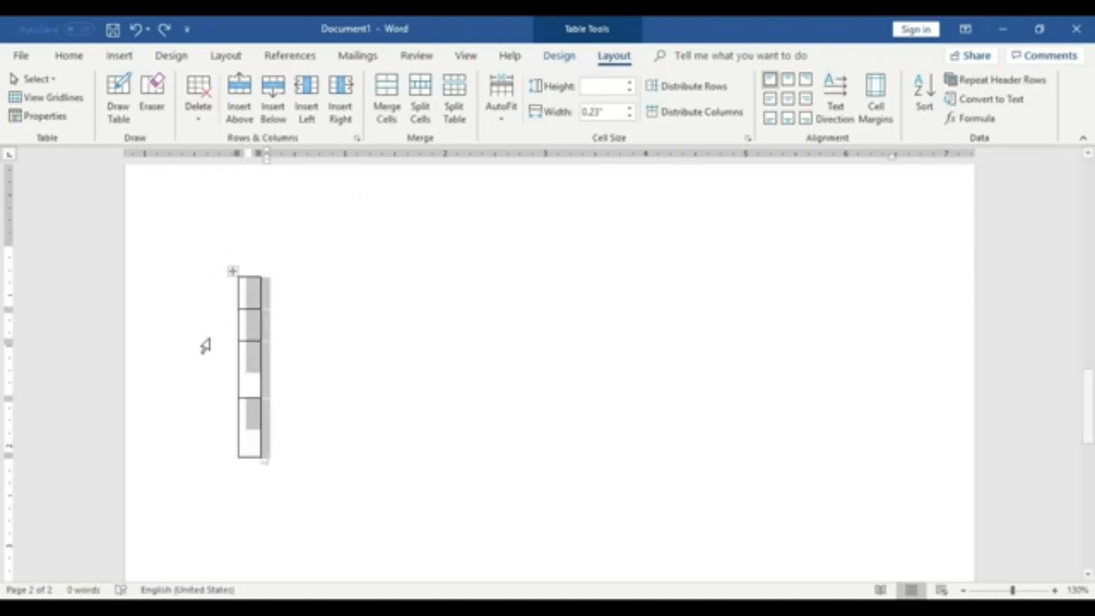
right_click(232, 270)
left_click(294, 381)
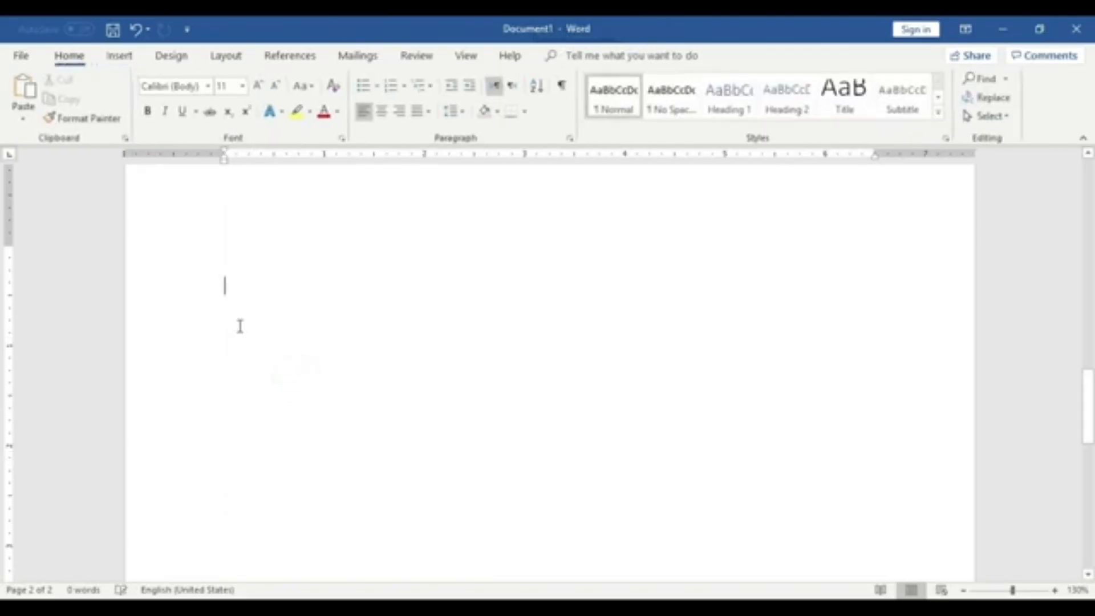
- Draw a full-width table about 6.55 in wide and 0.3 in high with the Draw Table pen, adding a row beneath
left_click(119, 55)
left_click(114, 109)
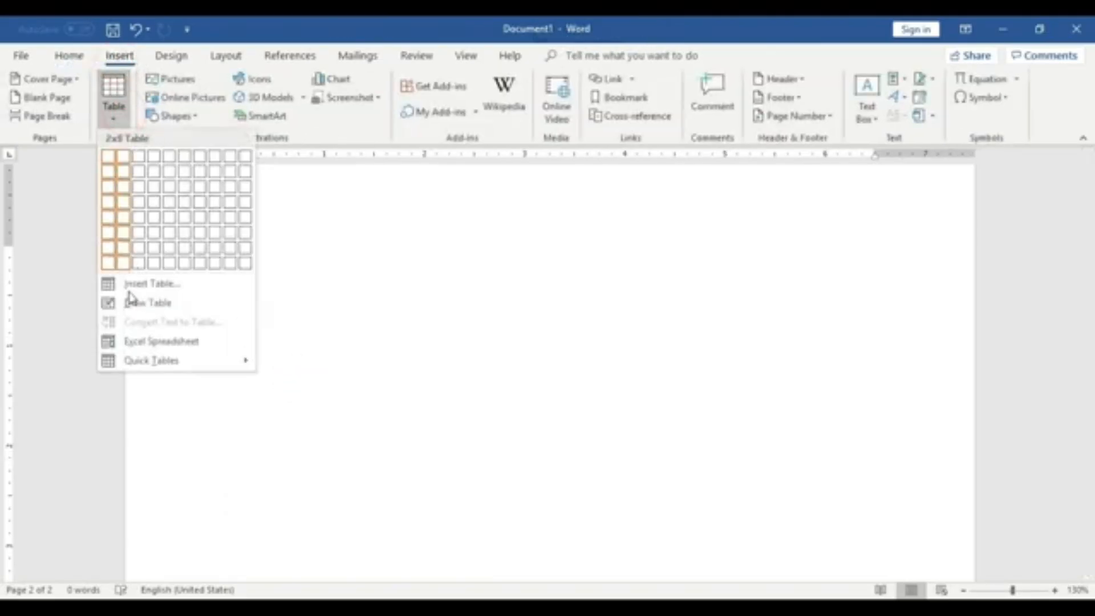
left_click(158, 311)
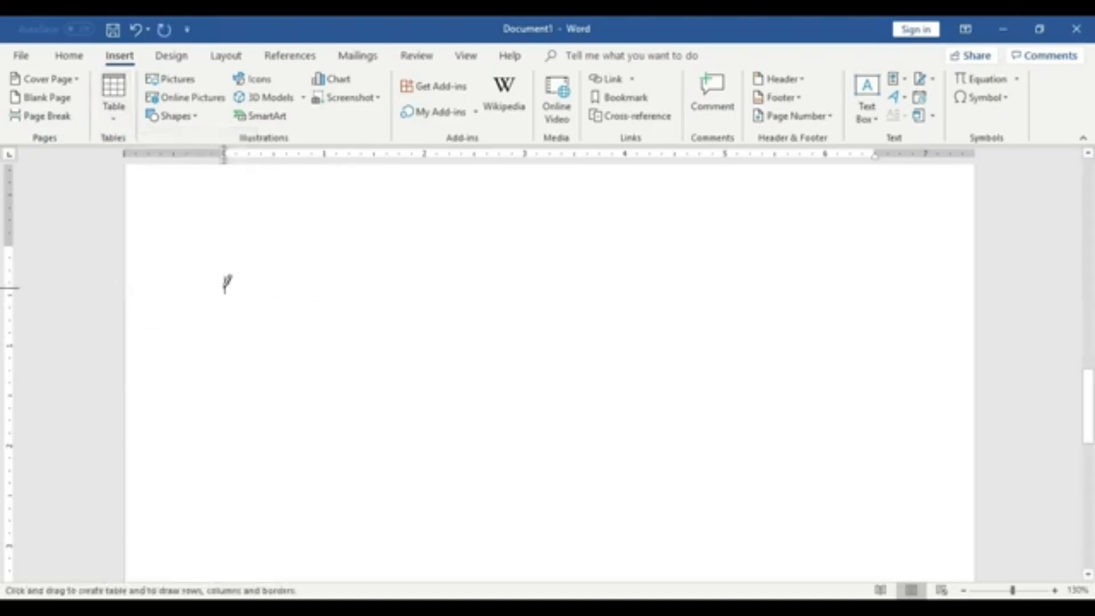
mouse_move(223, 285)
left_mouse_down()
mouse_move(831, 285)
mouse_move(858, 338)
mouse_move(856, 295)
mouse_move(855, 314)
left_mouse_up()
left_click_drag(860, 315, 882, 317)
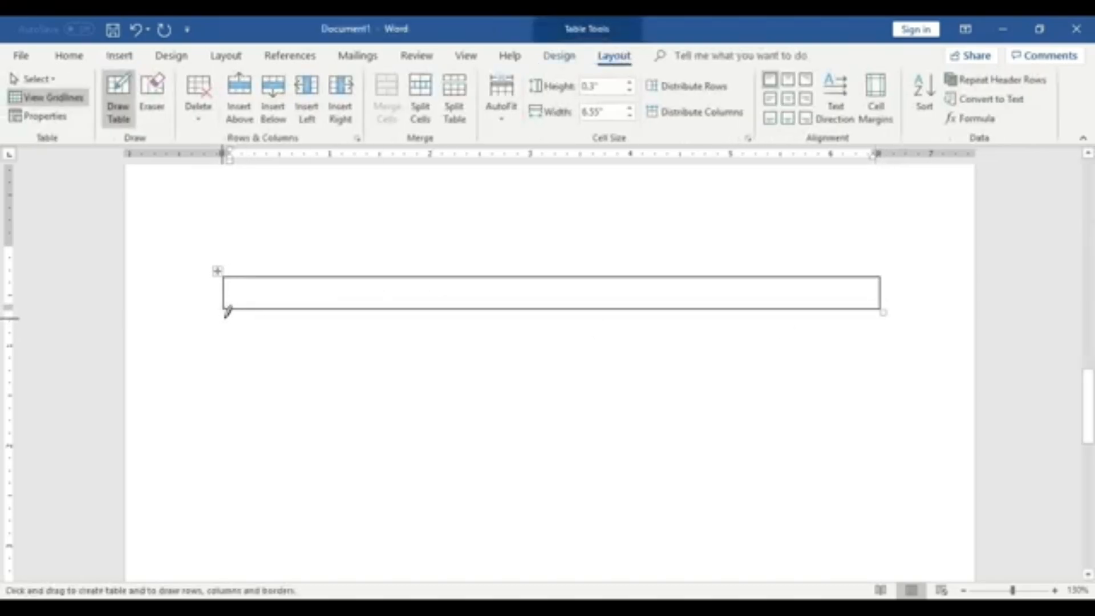
mouse_move(226, 309)
left_mouse_down()
mouse_move(403, 414)
mouse_move(632, 497)
mouse_move(763, 560)
mouse_move(915, 577)
mouse_move(880, 577)
left_mouse_up()
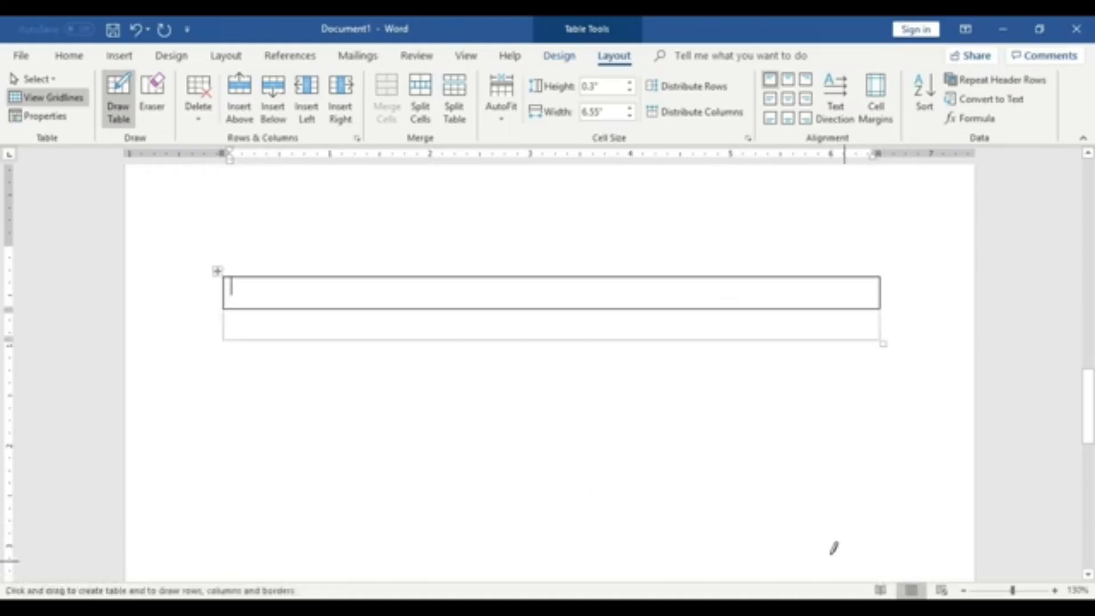
- Draw a second table about 6.54 in wide and 1.11 in high below, split by a column line about 1.5 in in
mouse_move(226, 348)
left_mouse_down()
mouse_move(349, 437)
mouse_move(772, 494)
mouse_move(888, 462)
mouse_move(858, 462)
left_mouse_up()
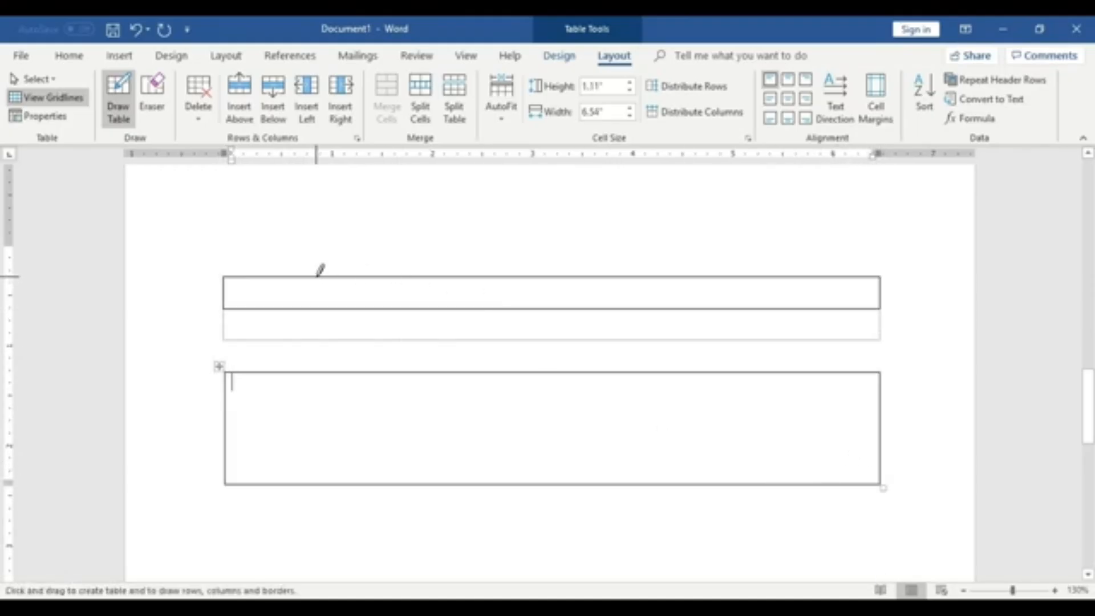
left_click_drag(377, 372, 383, 469)
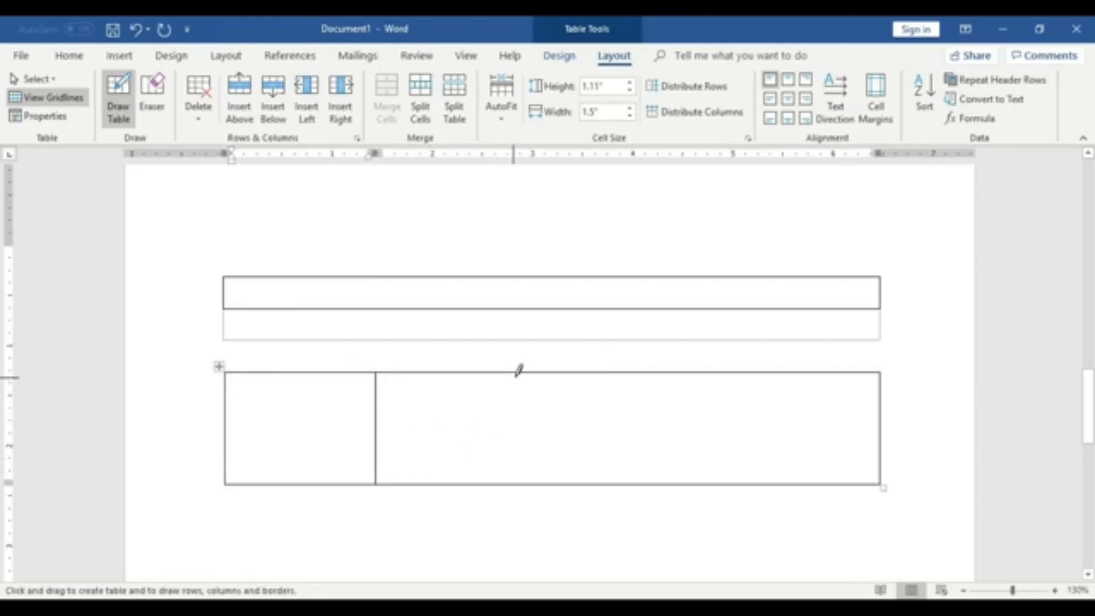
left_click_drag(703, 370, 709, 488)
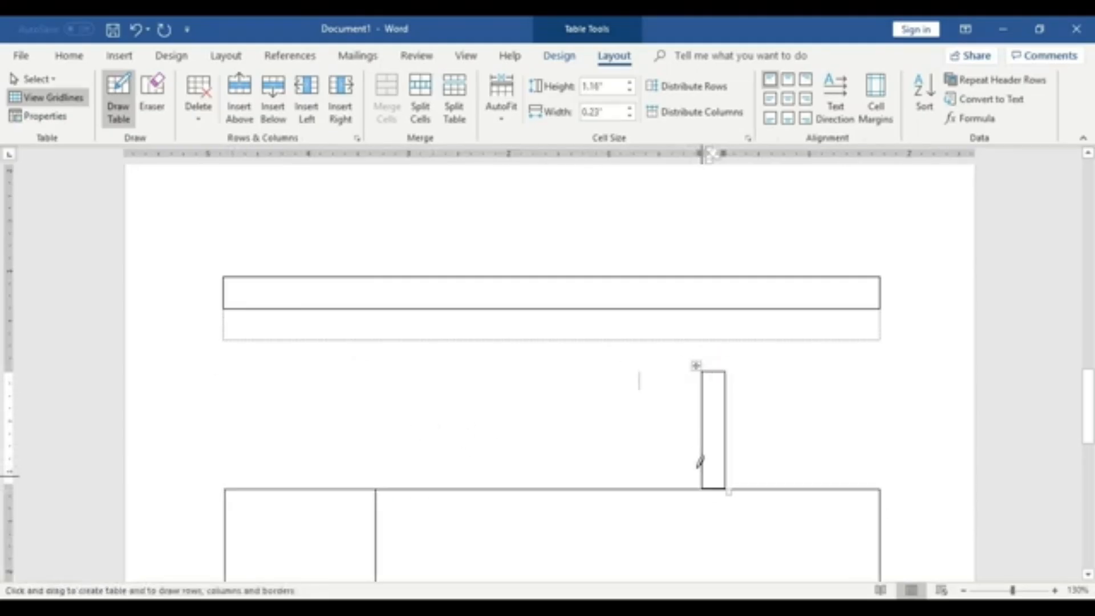
key("ctrl+z")
scroll(677, 457, "down", 2)
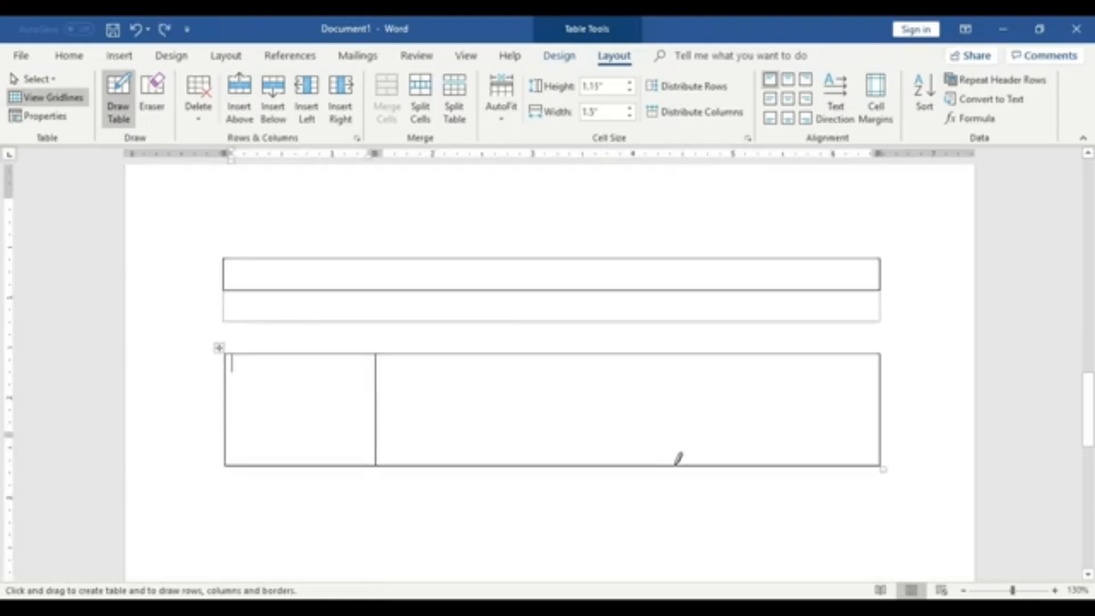
- Subdivide the lower table's right and middle columns with additional row and column lines using the Draw Table pen
left_click_drag(723, 323, 727, 423)
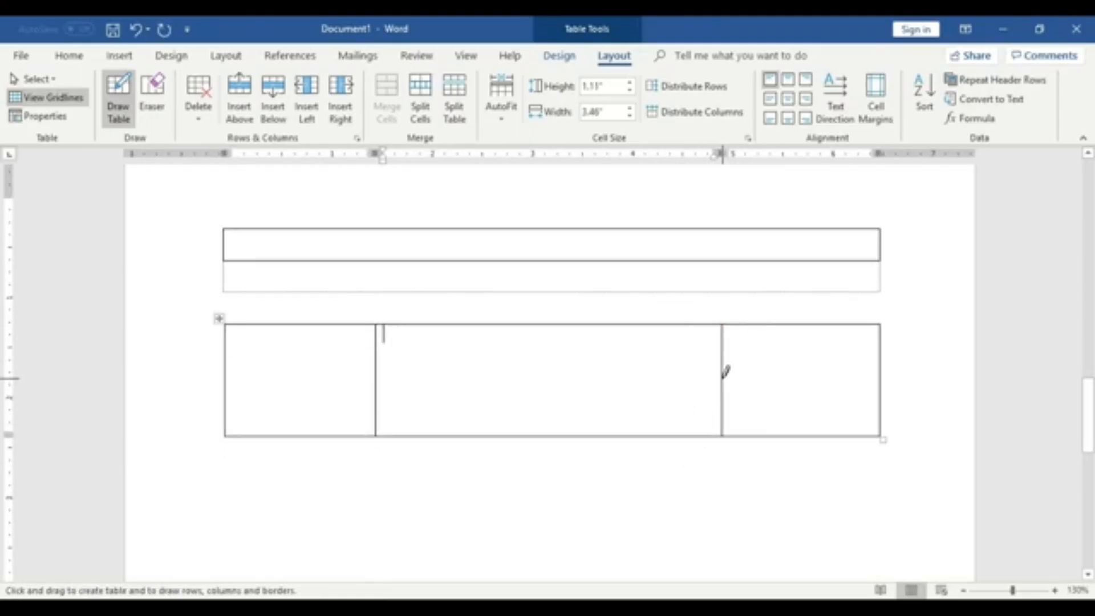
left_click_drag(724, 373, 869, 368)
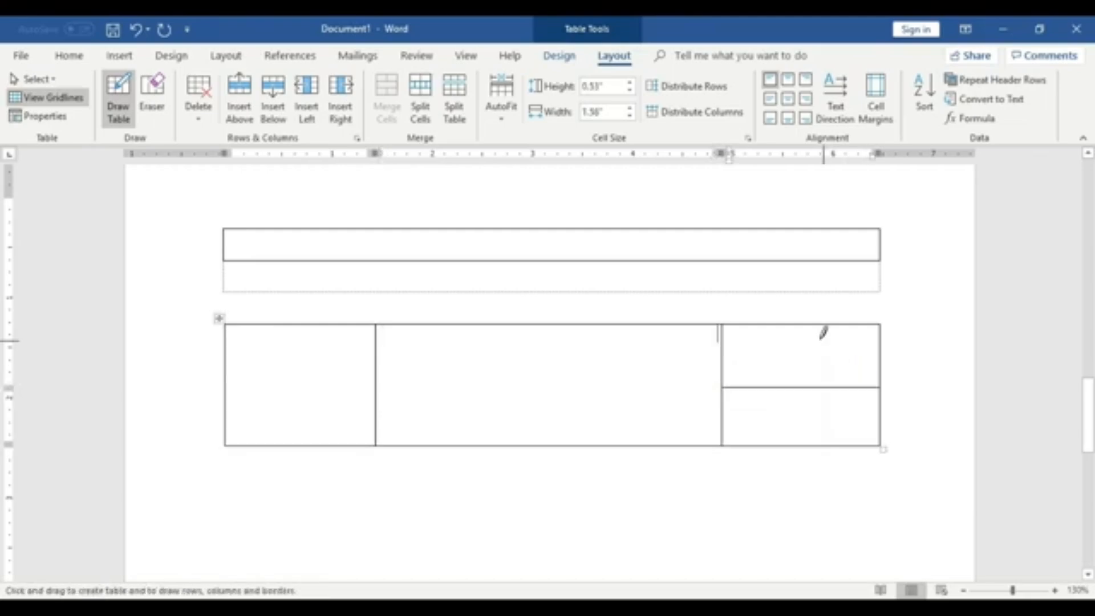
left_click_drag(803, 324, 811, 381)
left_click_drag(377, 358, 692, 360)
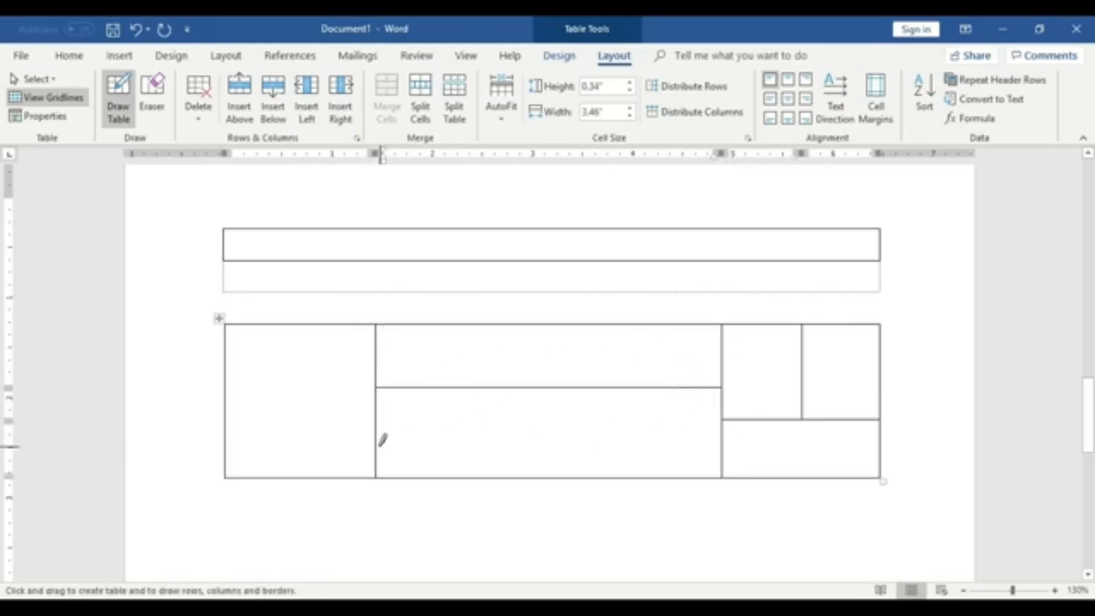
left_click_drag(377, 446, 684, 447)
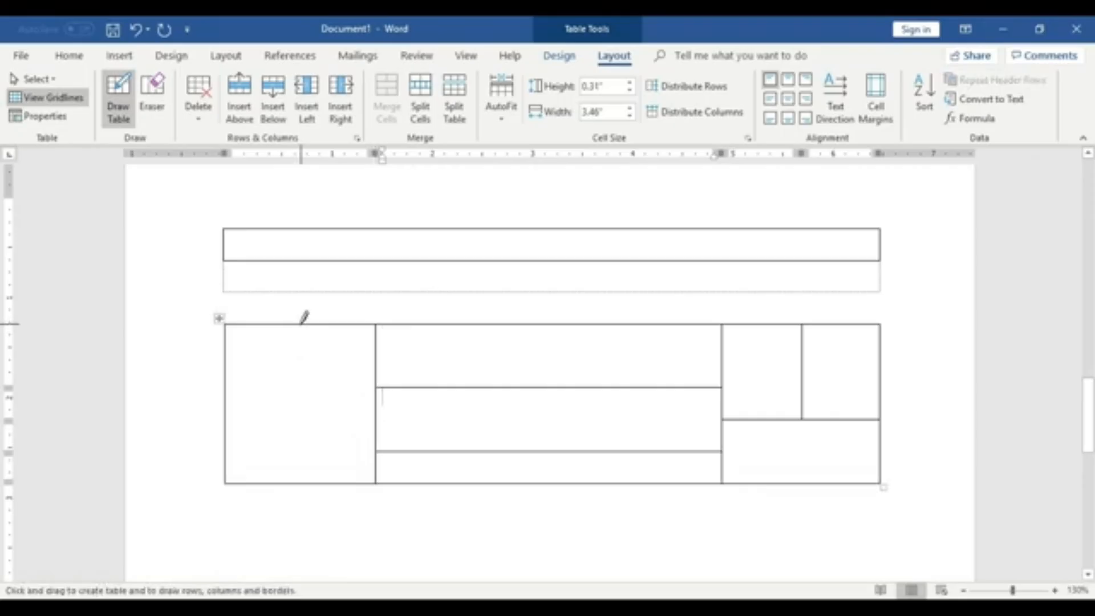
- Split the lower table's left column into two columns and three rows with the Draw Table pen
left_click_drag(301, 323, 306, 452)
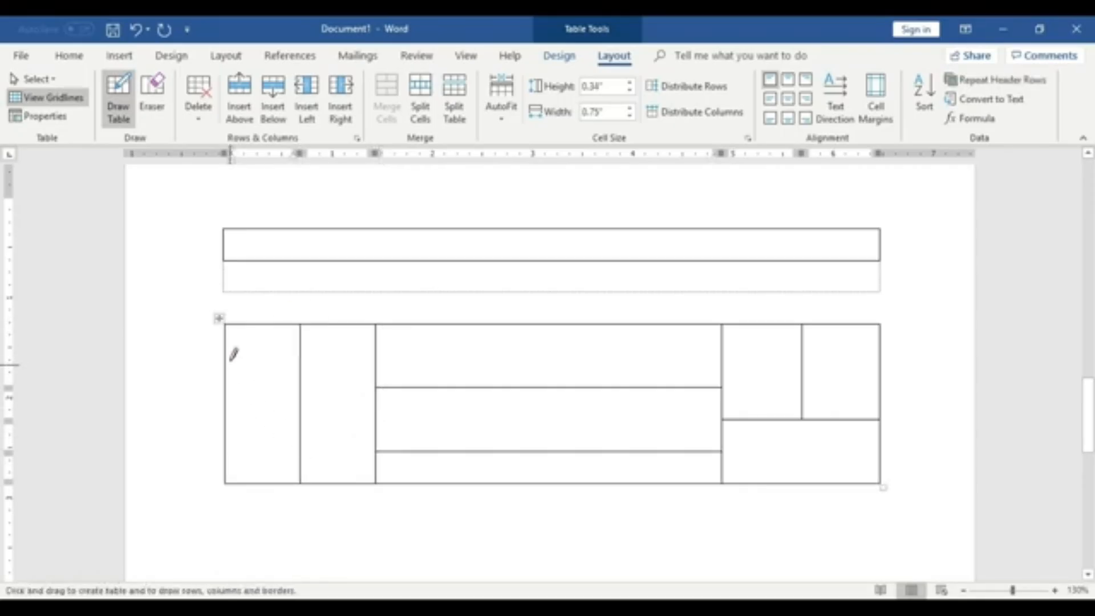
left_click_drag(224, 356, 373, 351)
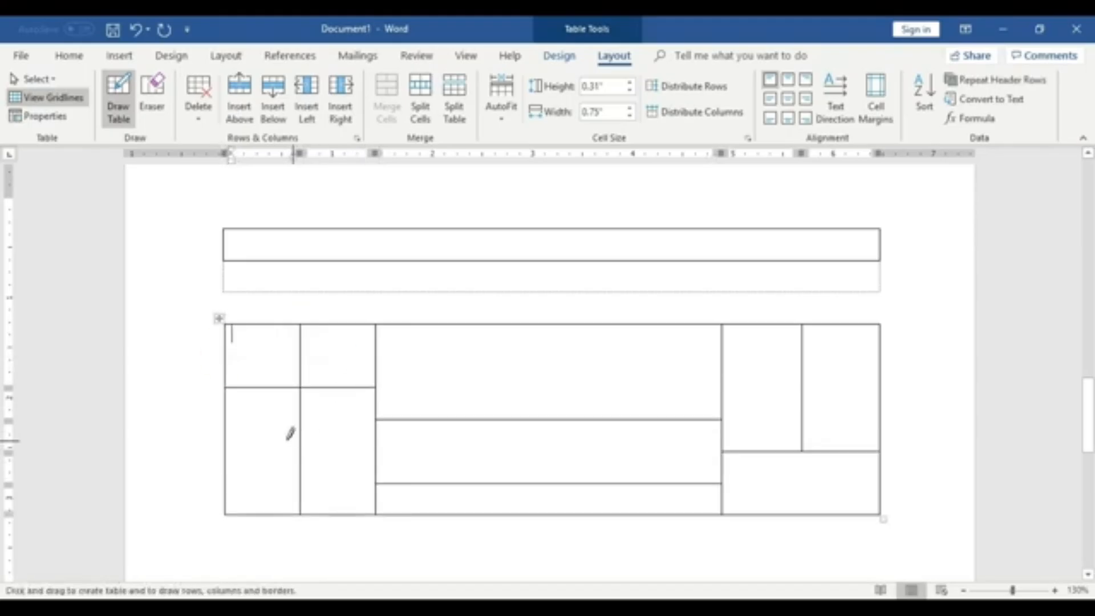
left_click(224, 451)
left_click_drag(259, 445, 379, 446)
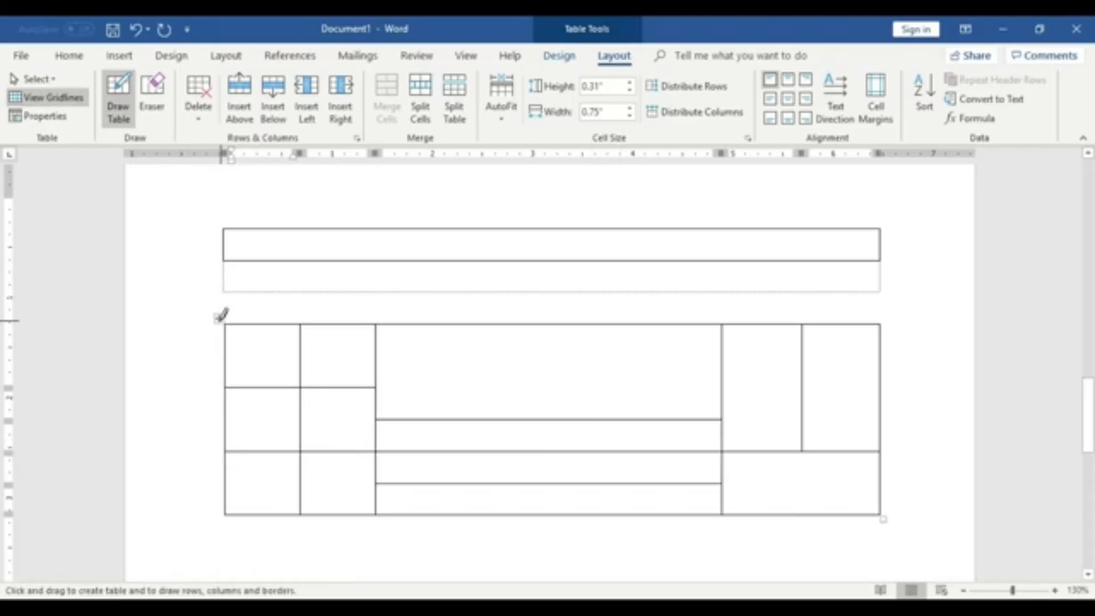
left_click(118, 95)
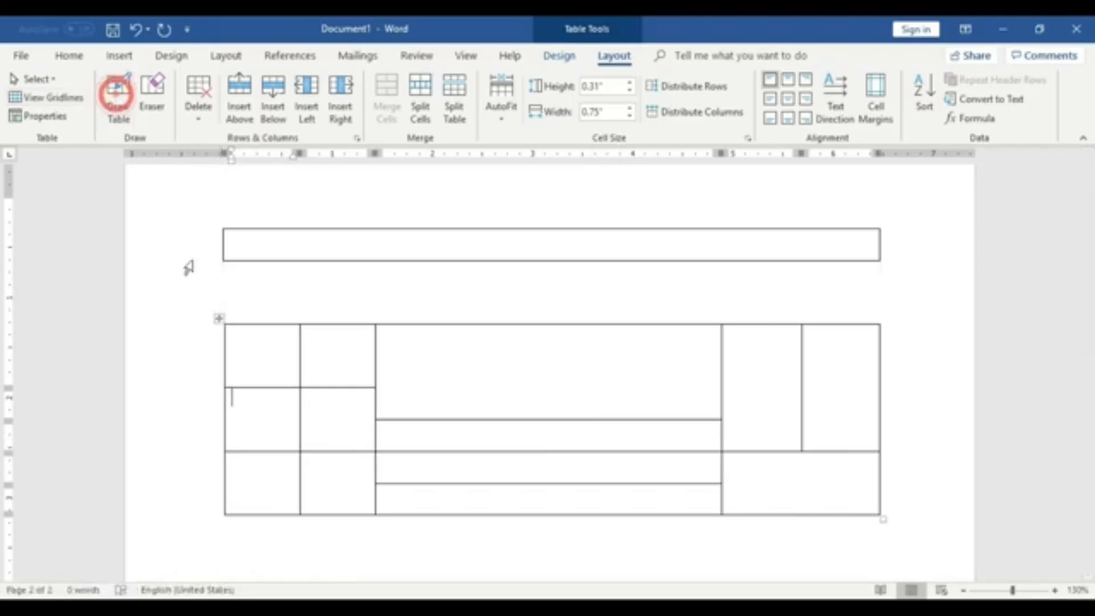
- Delete both drawn tables from the page
right_click(220, 317)
left_click(245, 327)
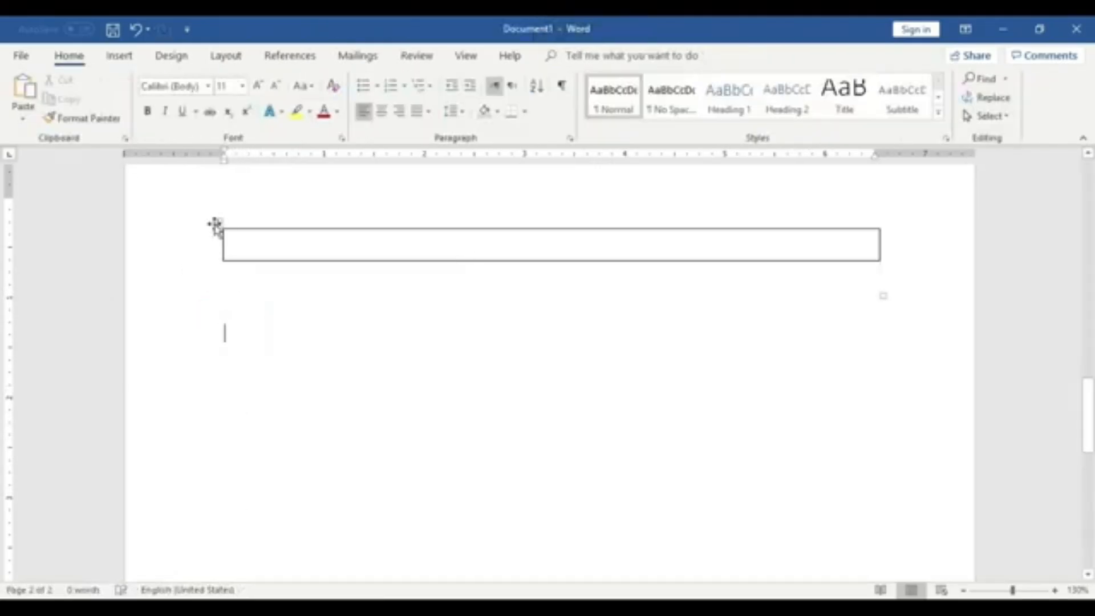
right_click(215, 224)
left_click(242, 237)
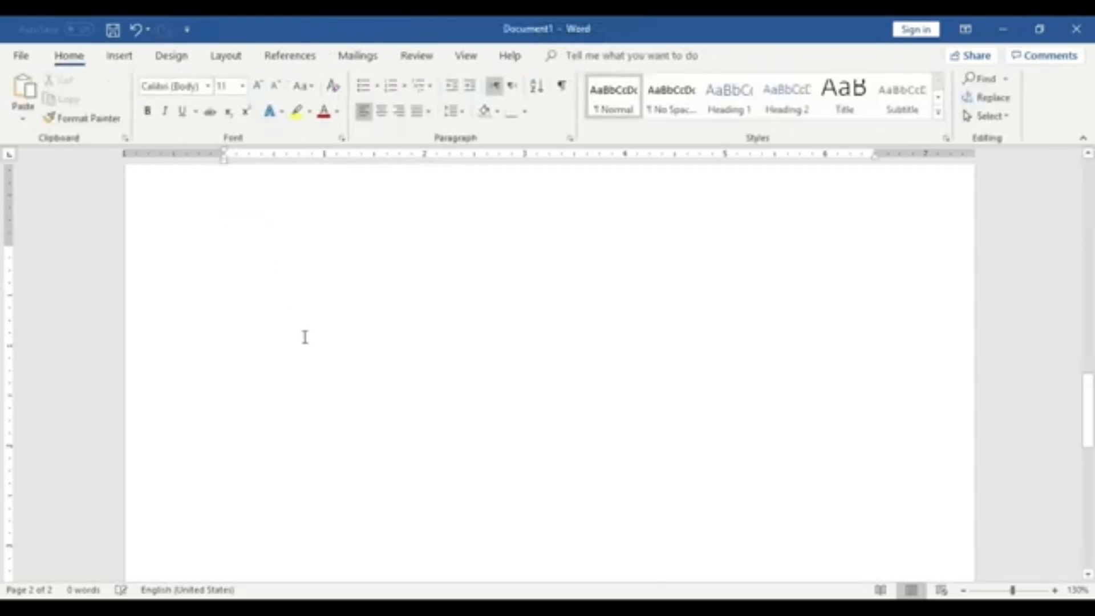
- Draw a new table about 6.67 in wide and 1.54 in high on the second page with Draw Table
scroll(305, 338, "up", 3)
scroll(305, 337, "down", 1)
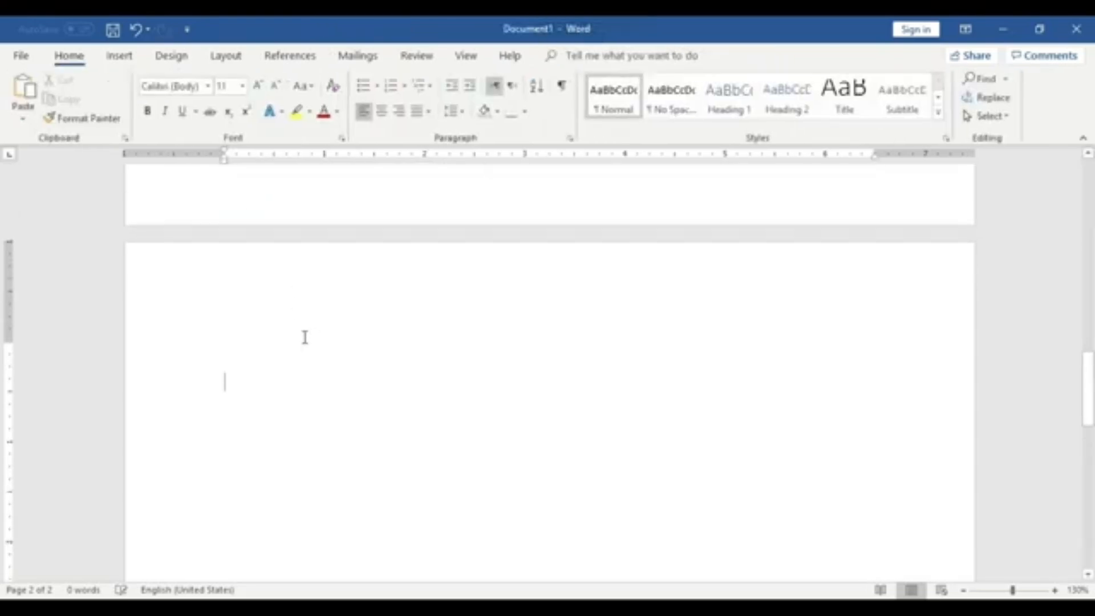
left_click(119, 55)
left_click(114, 105)
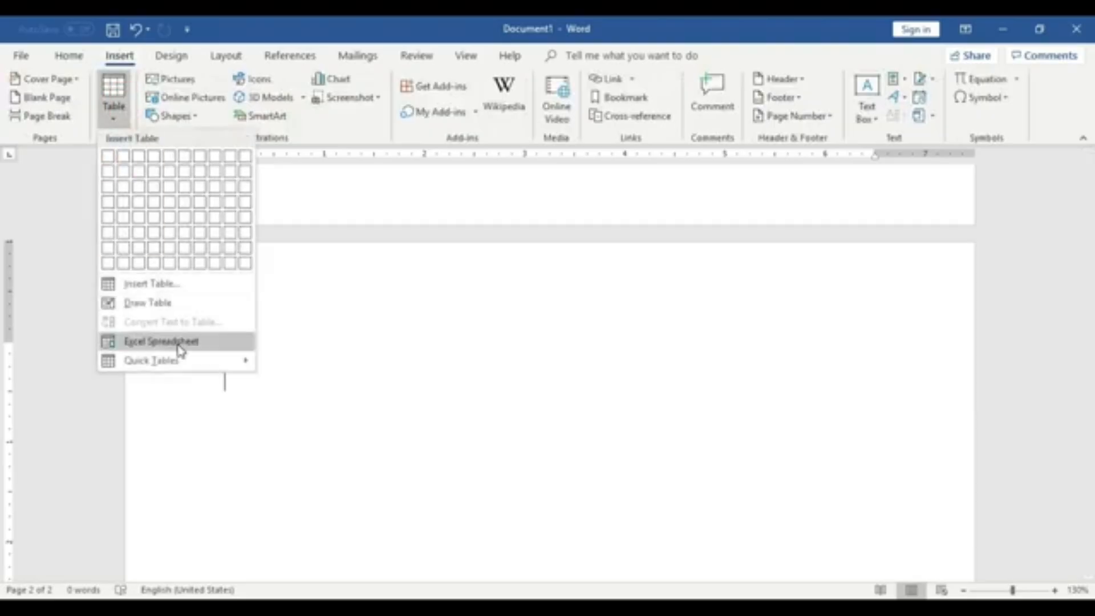
left_click(150, 303)
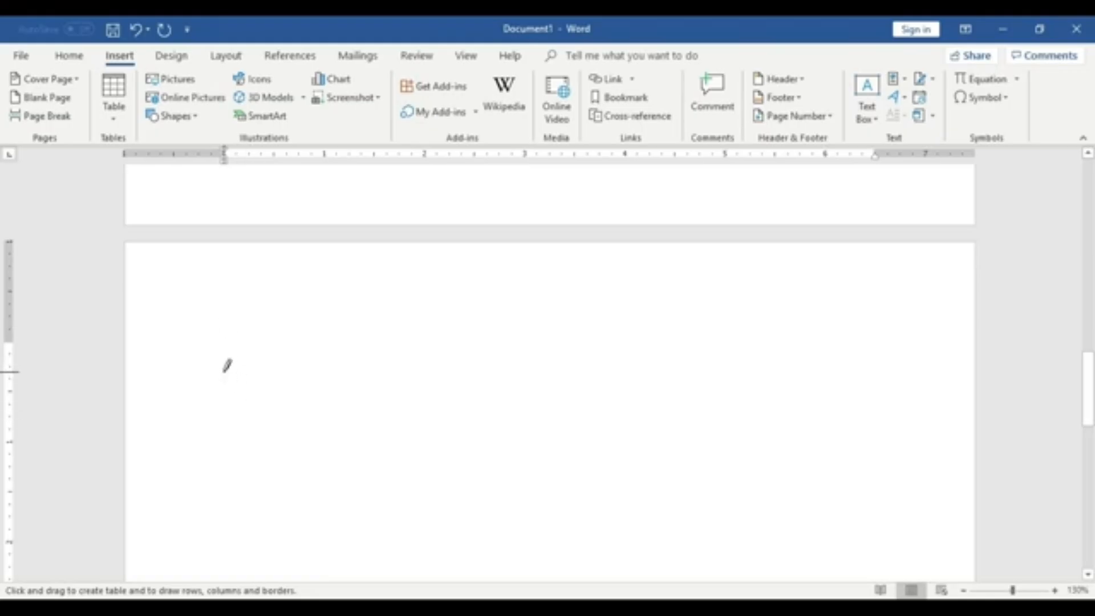
mouse_move(225, 371)
left_mouse_down()
mouse_move(367, 372)
mouse_move(557, 415)
mouse_move(687, 472)
mouse_move(845, 488)
mouse_move(881, 503)
mouse_move(894, 525)
left_mouse_up()
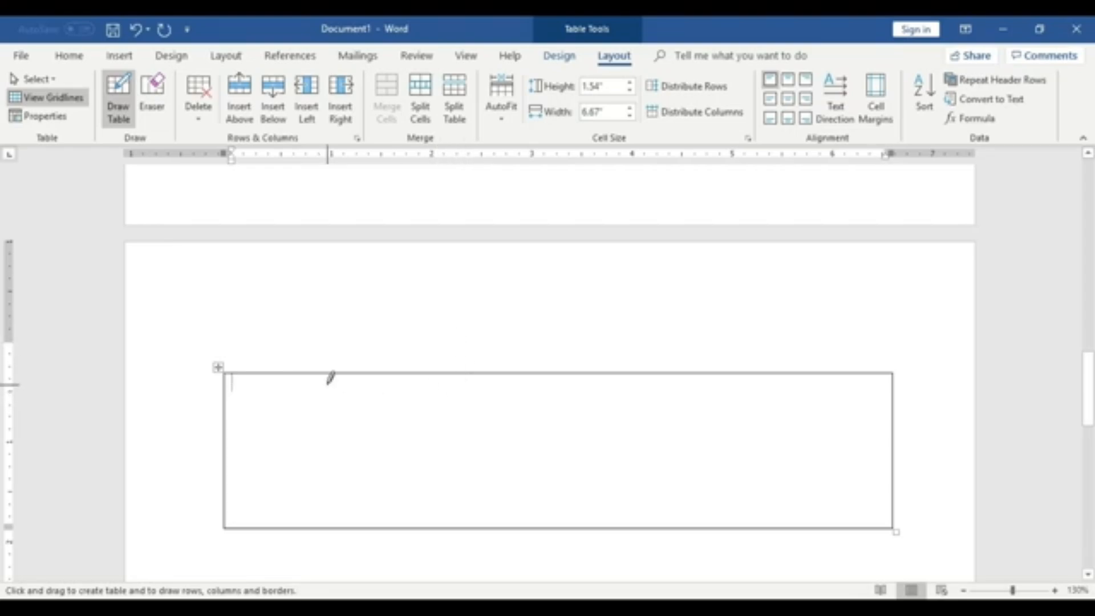
- Add a narrow left column, two thin top rows and a middle column line to the new table
left_click_drag(275, 373, 277, 508)
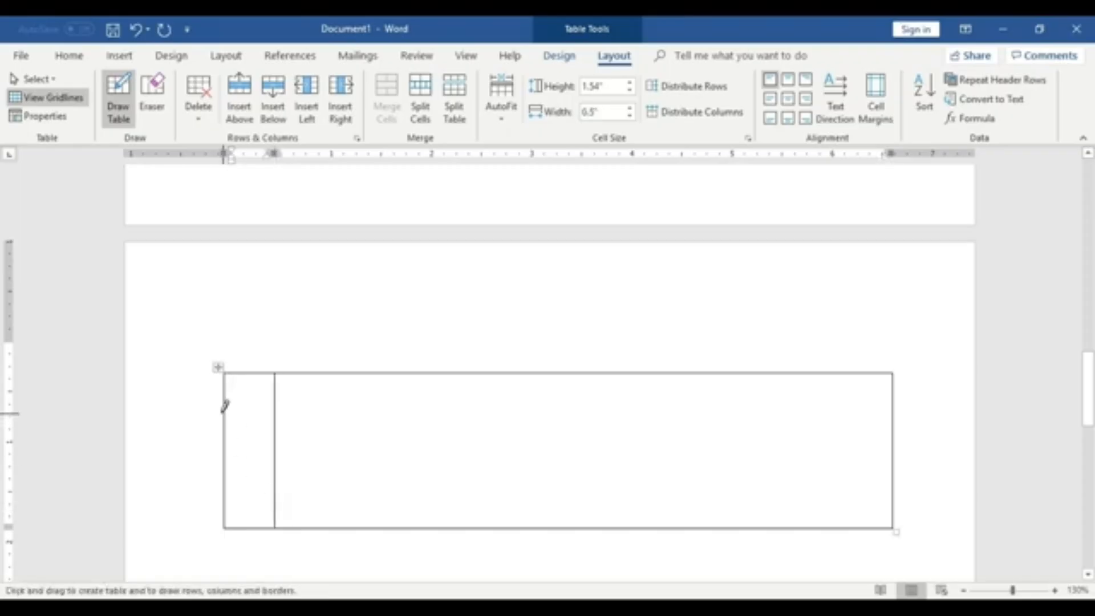
left_click_drag(224, 406, 558, 406)
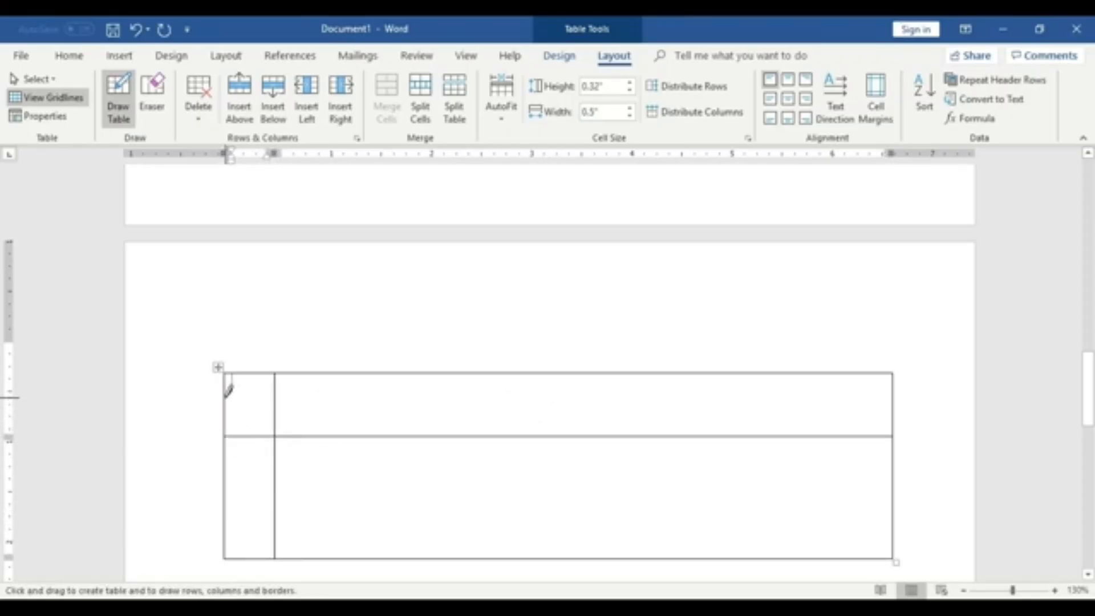
left_click_drag(226, 396, 420, 396)
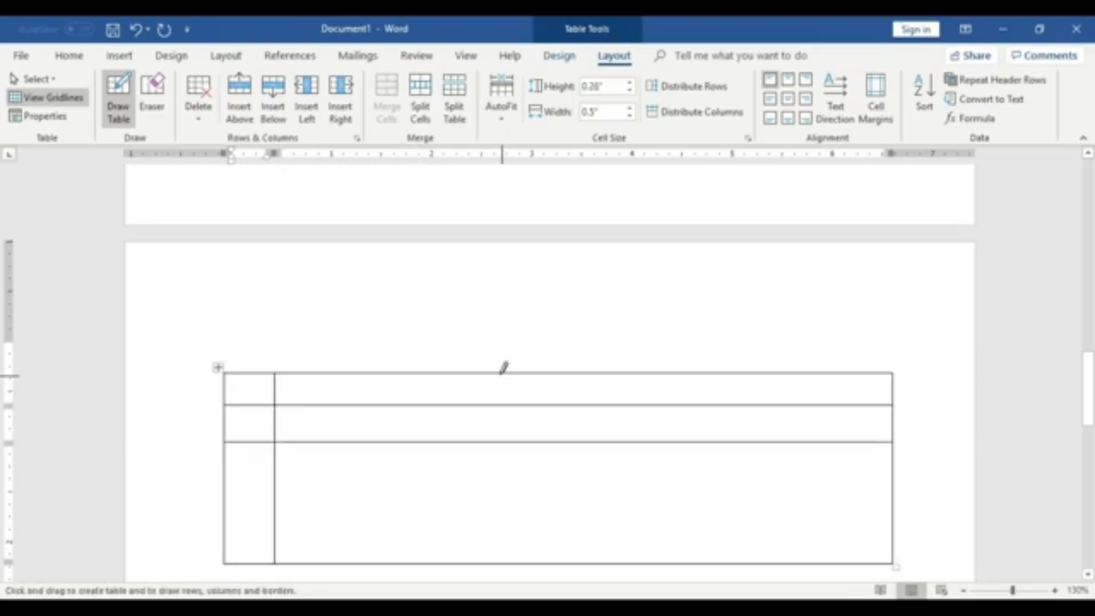
left_click_drag(501, 372, 506, 504)
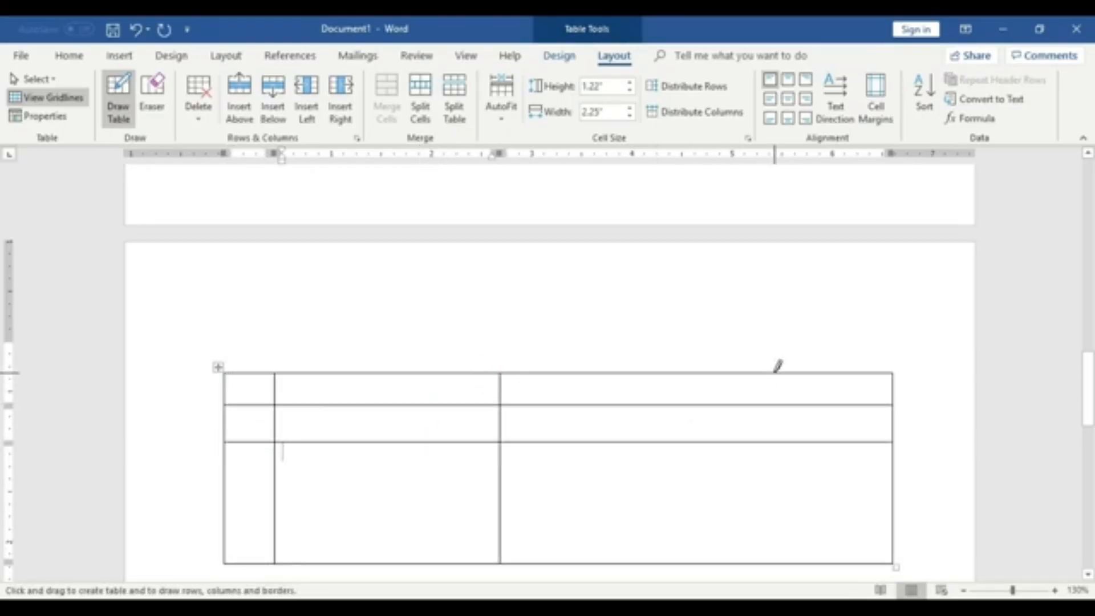
left_click_drag(765, 372, 765, 571)
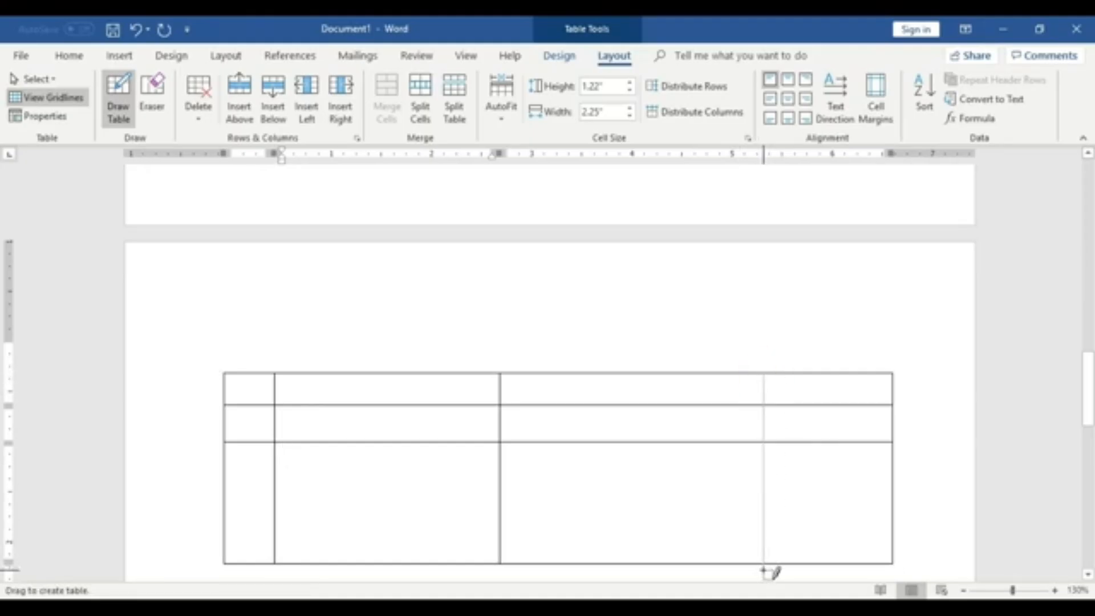
scroll(831, 472, "down", 5)
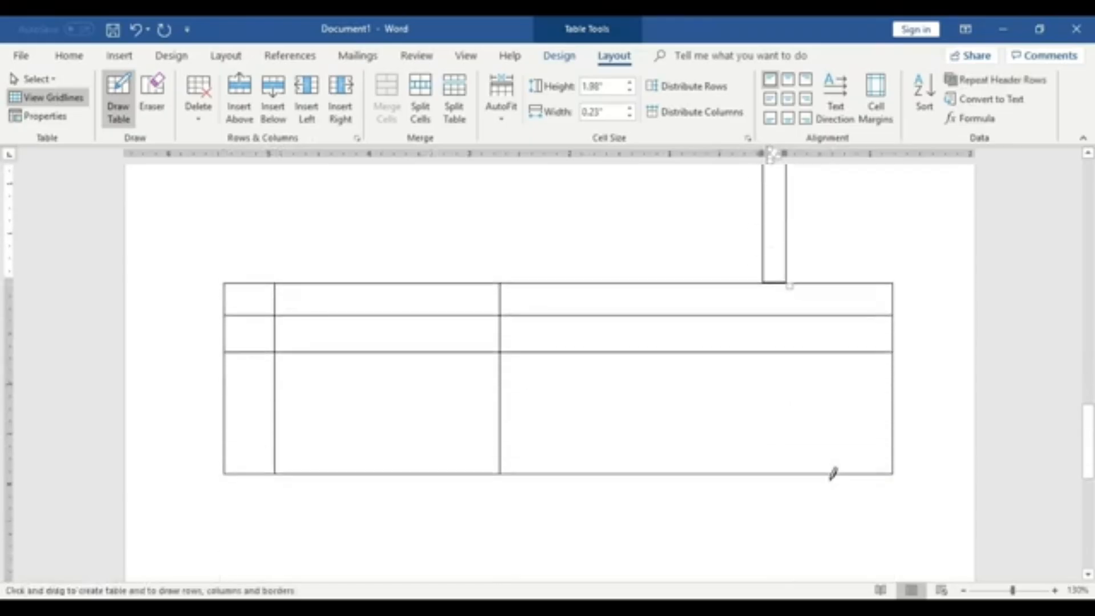
key("ctrl+z")
- Draw a column line near the table's right edge and split the third column's lower cell into three cells
scroll(831, 474, "up", 9)
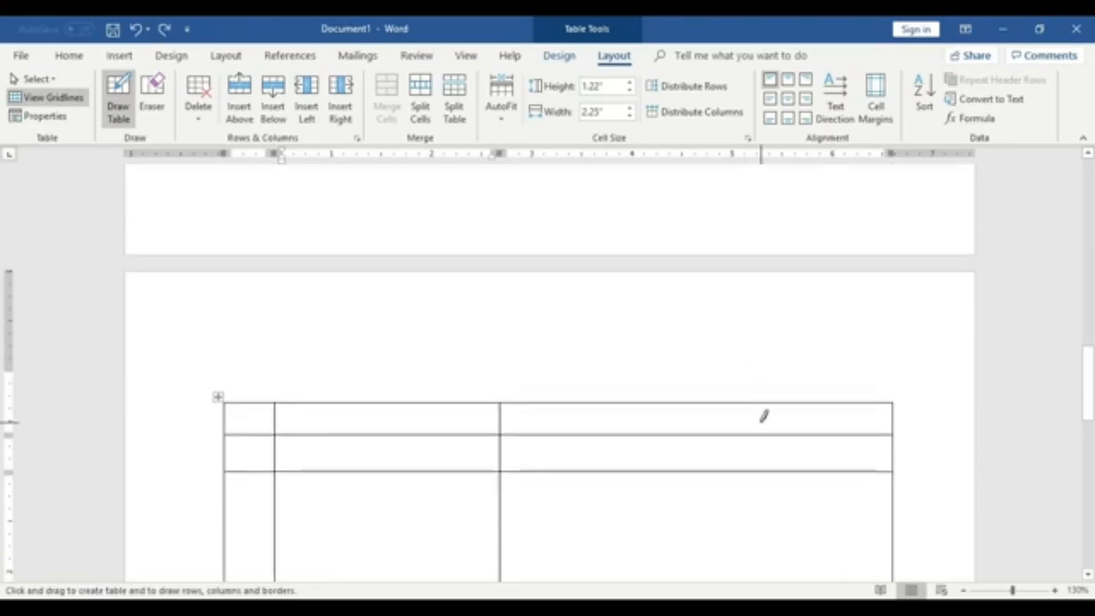
scroll(761, 418, "down", 3)
left_click_drag(754, 305, 761, 445)
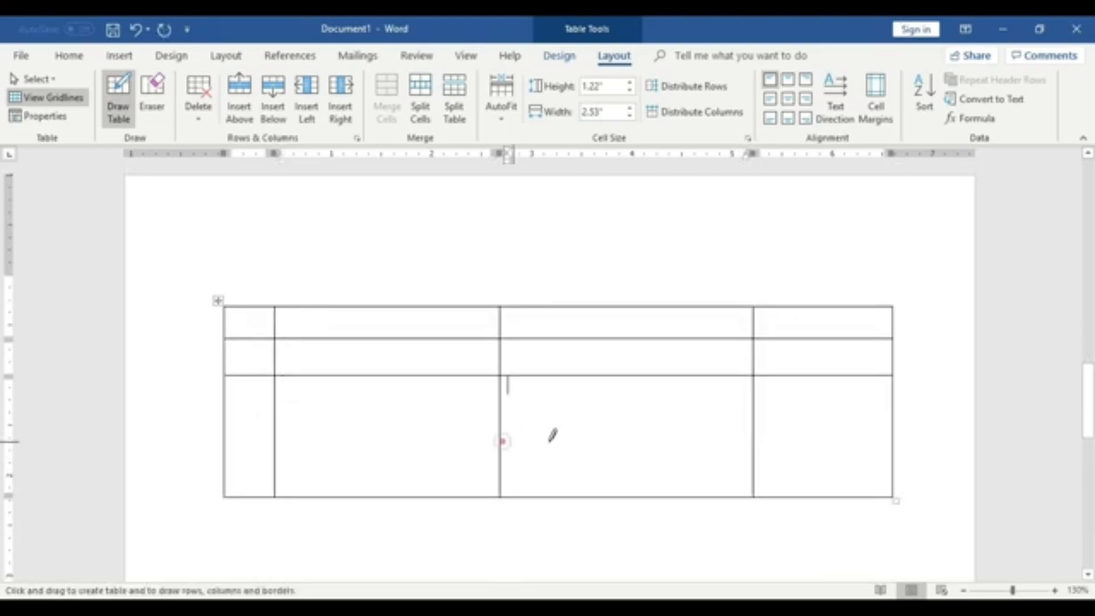
left_click_drag(502, 440, 751, 440)
left_click_drag(622, 376, 625, 442)
- Add row lines inside the lower cells of the second and fourth columns, then stop drawing
mouse_move(690, 496)
left_mouse_down()
mouse_move(687, 442)
mouse_move(674, 448)
mouse_move(690, 445)
left_mouse_up()
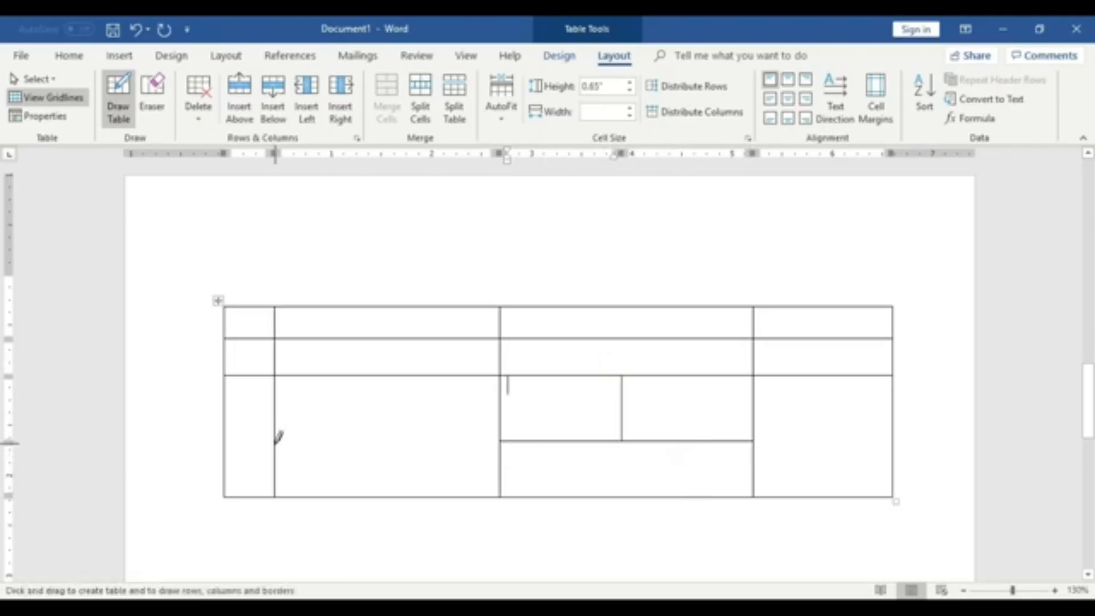
left_click_drag(278, 451, 496, 451)
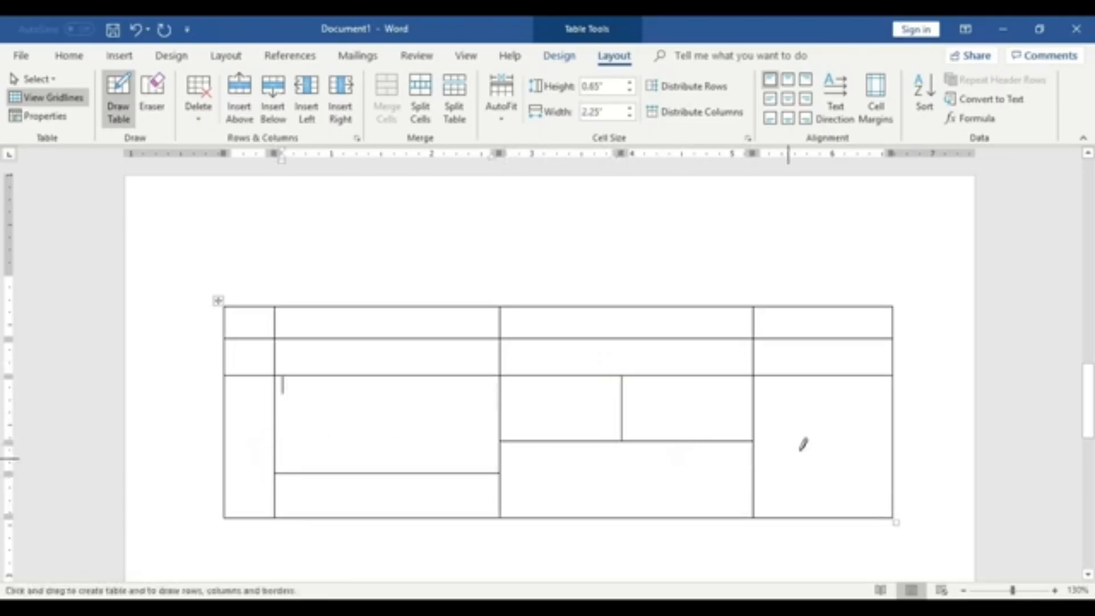
mouse_move(755, 396)
left_mouse_down()
mouse_move(878, 392)
mouse_move(886, 408)
left_mouse_up()
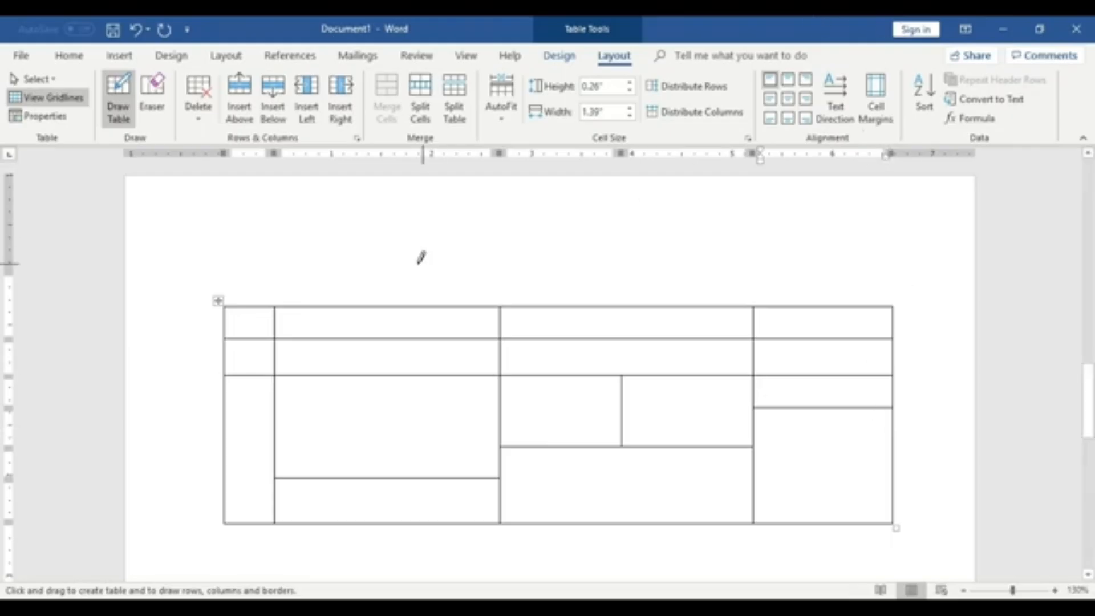
left_click(118, 101)
left_click(118, 101)
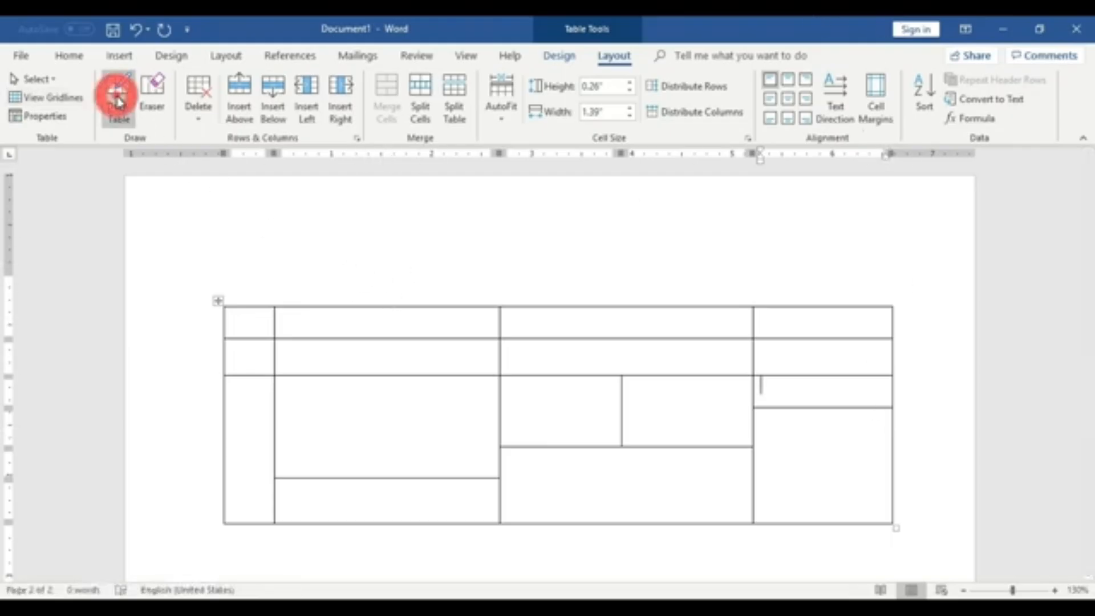
- Fill several lower cells with sample text: werwer, werwrw, rtyrtyrty, yrtyr and rtyrtyr
left_click(354, 367)
left_click(350, 425)
type("werwer")
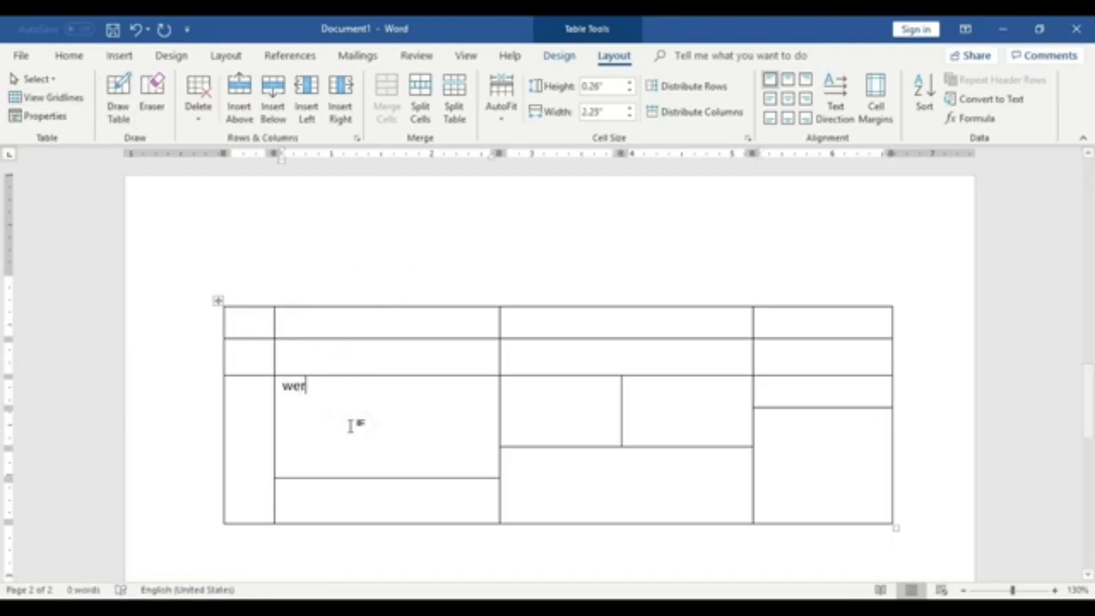
left_click(526, 423)
type("werwrw")
left_click(620, 491)
type("rtyrtyrty")
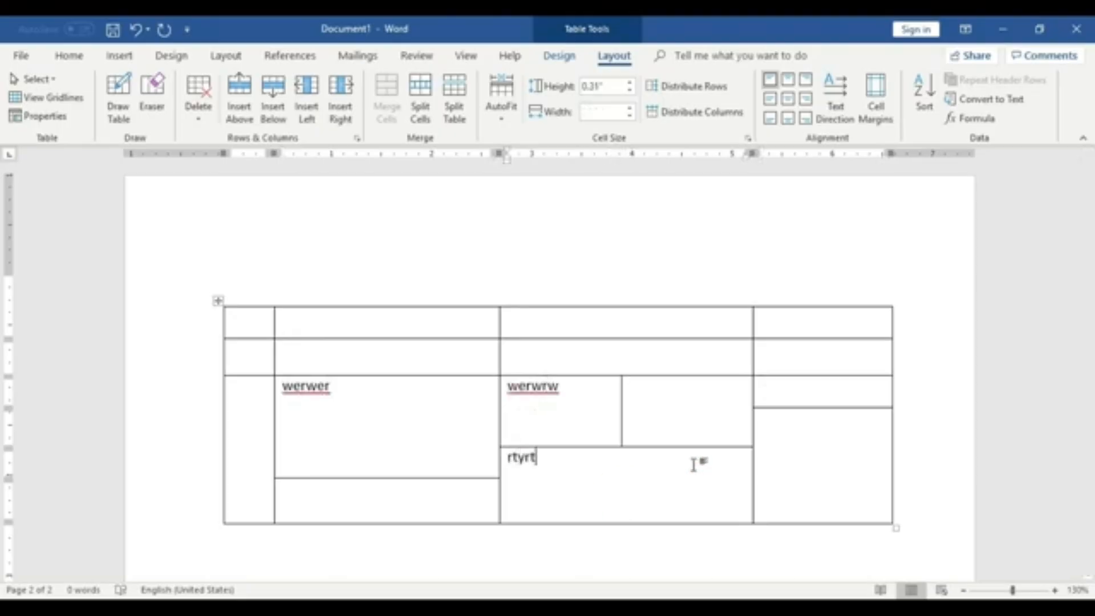
left_click(818, 444)
type("yrtyr")
left_click(802, 382)
type("rtyrtyr")
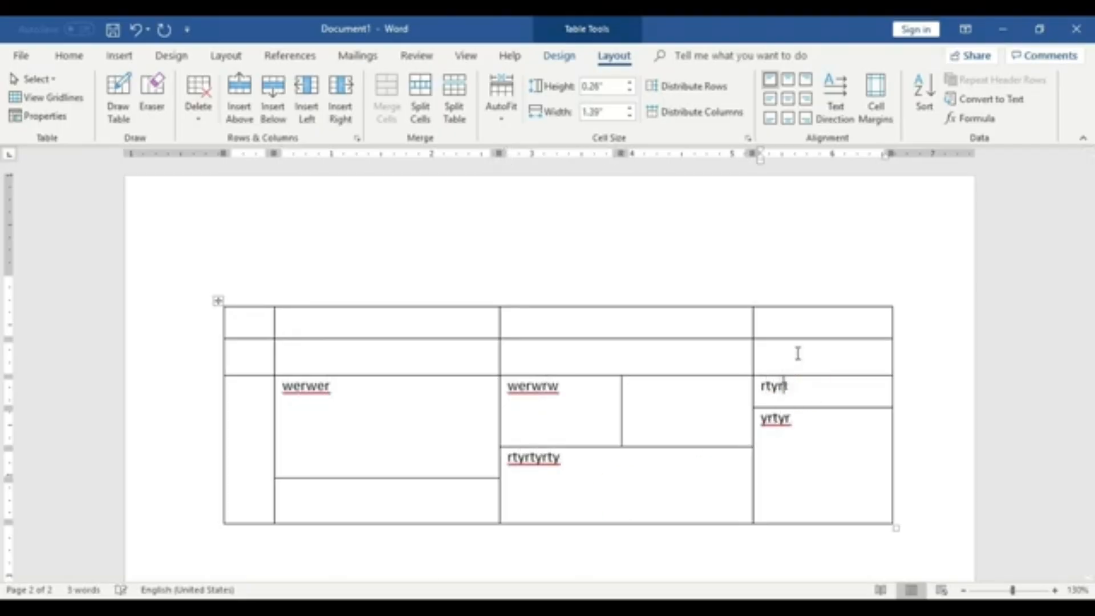
- Fill upper cells with sample text: tryrty, rtyryr, ryr and ryr
left_click(785, 322)
type("tryrty")
left_click(656, 318)
type("rtyryr")
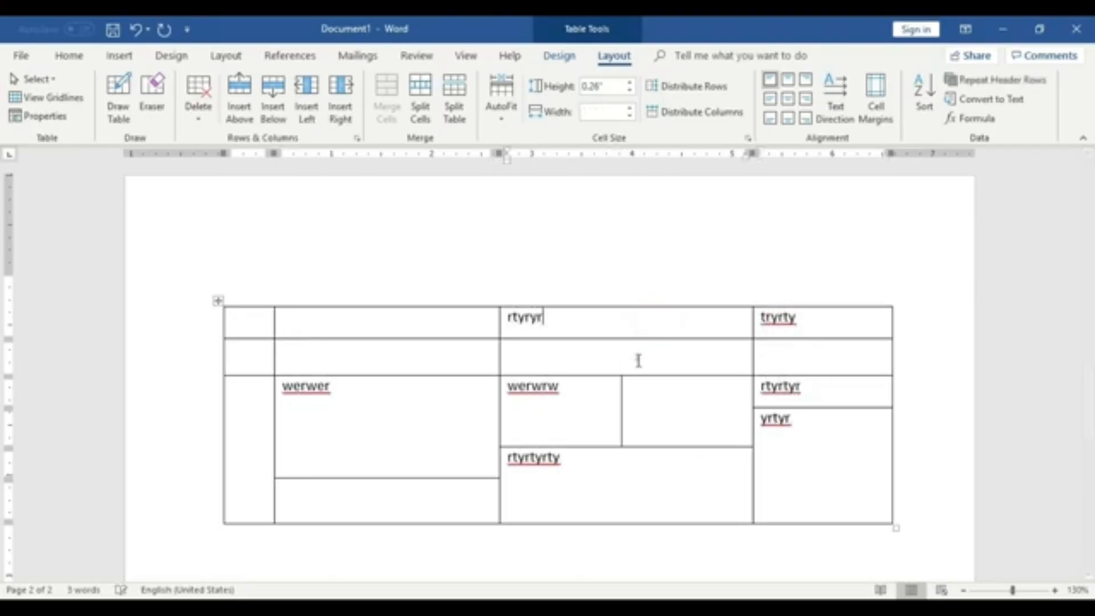
left_click(638, 358)
type("ryr")
left_click(314, 329)
type("ryr")
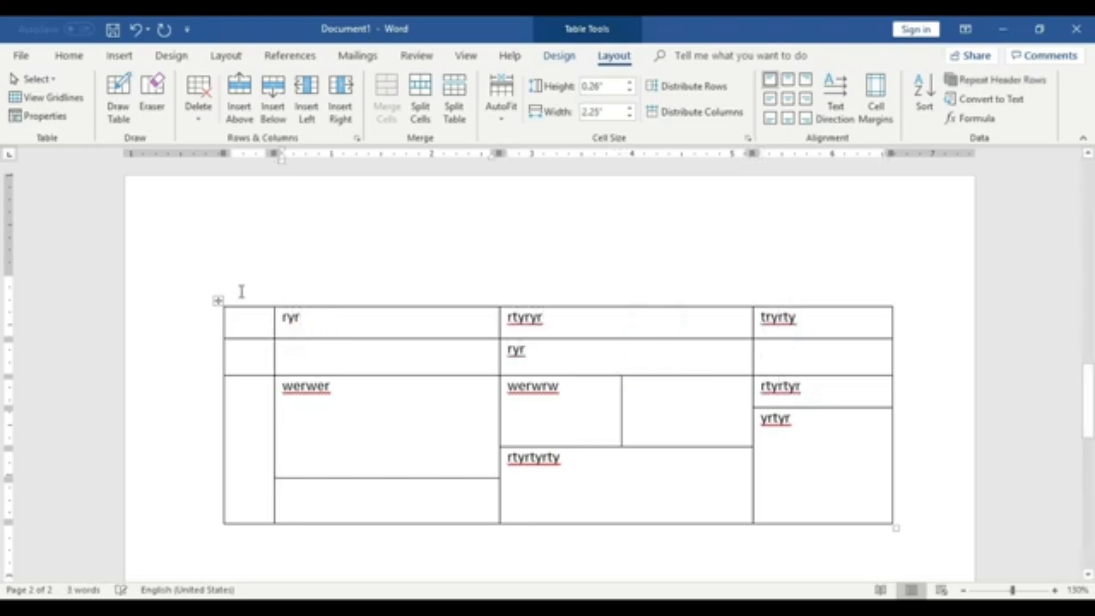
- Add several blank paragraphs below the table
scroll(584, 323, "down", 5)
left_click(586, 323)
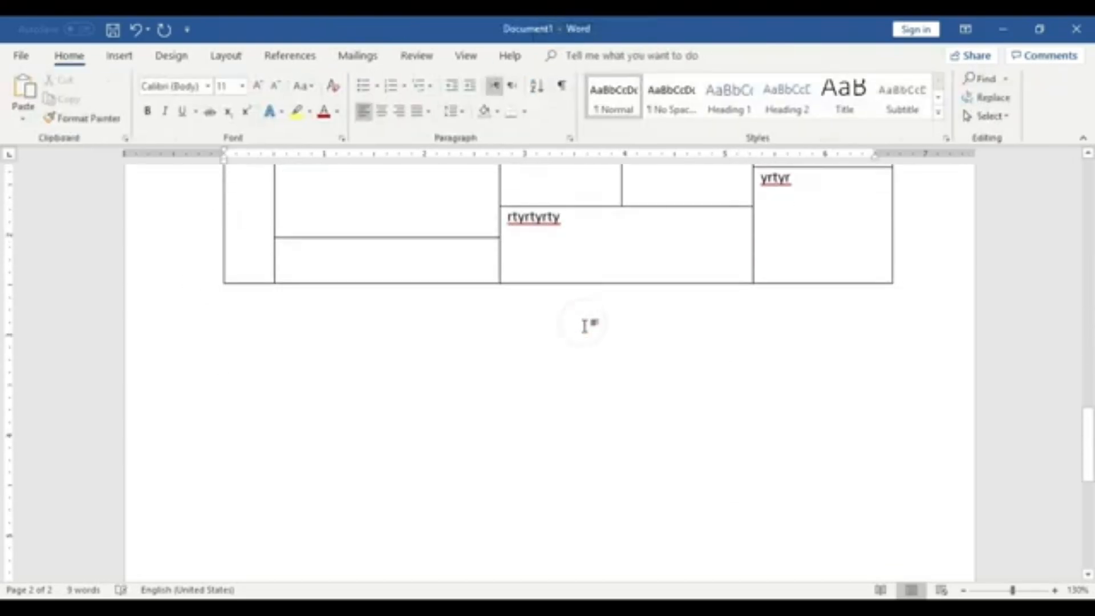
scroll(584, 325, "down", 2)
key("Return")
key("Return")
key("Return")
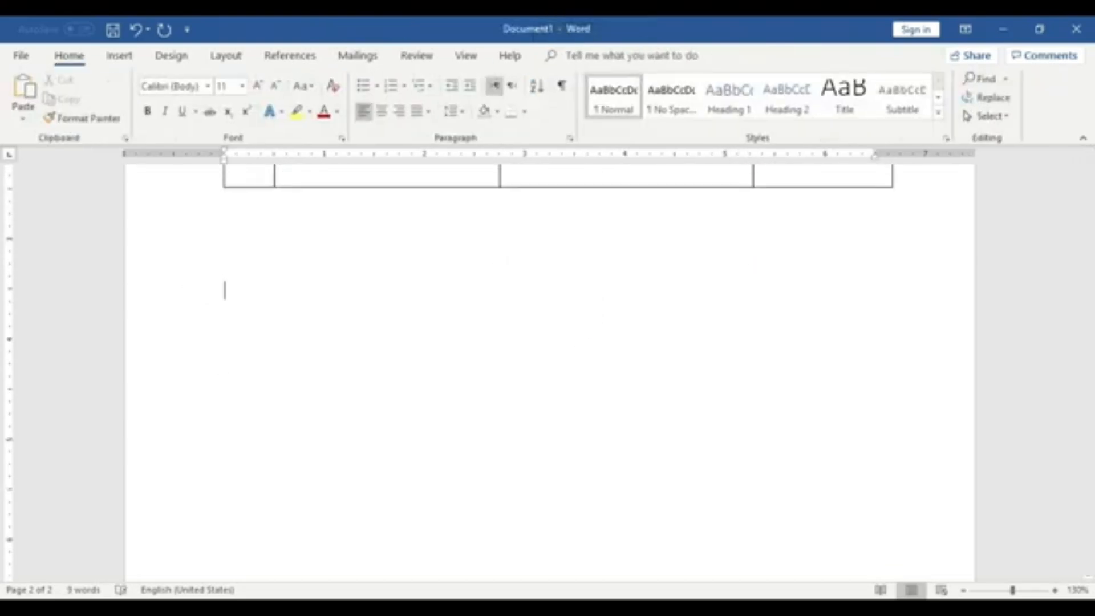
scroll(567, 325, "down", 1)
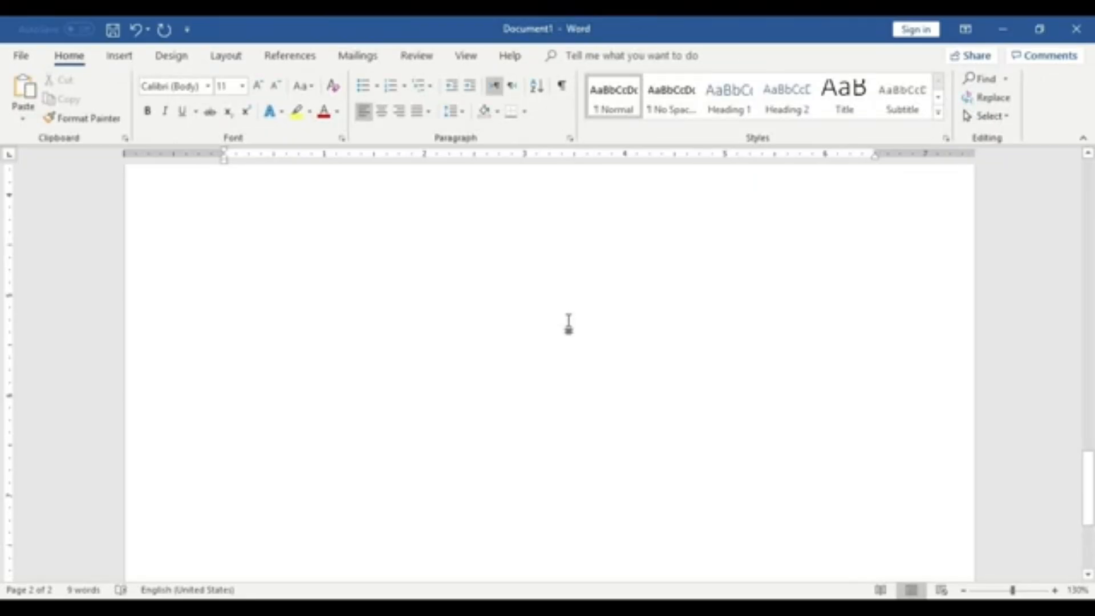
key("Return")
key("Return")
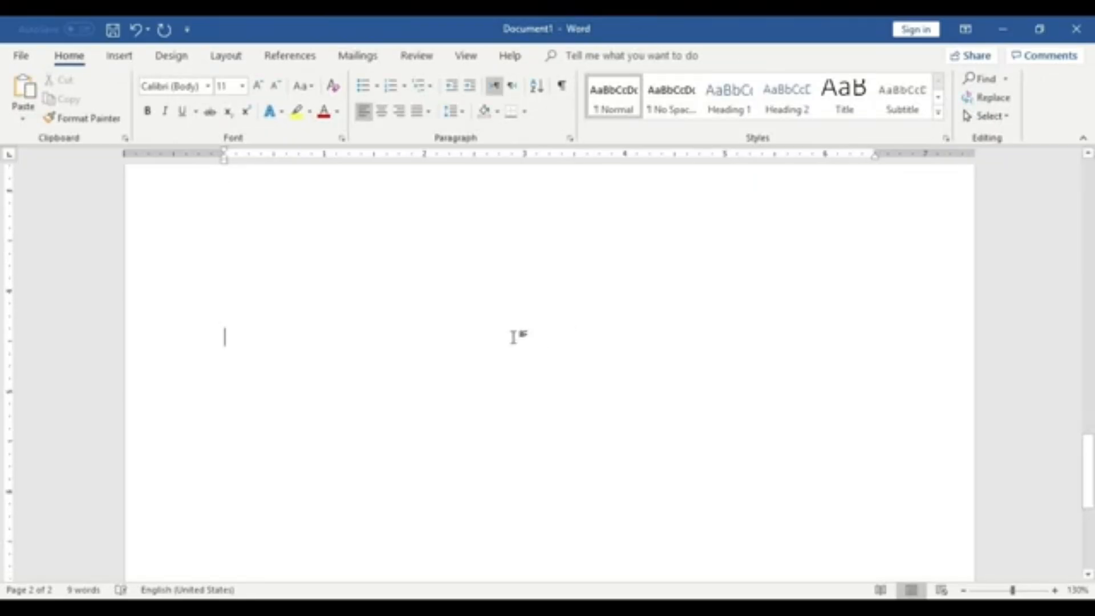
- Type a person's full name on an empty line, separating its parts with tabs
type("An")
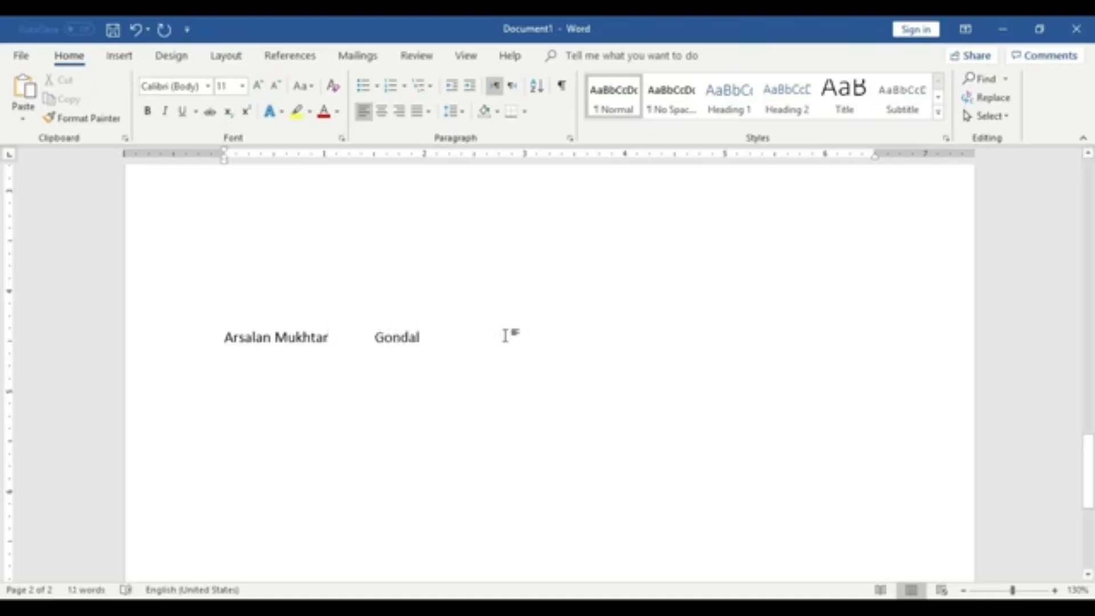
left_click(275, 338)
key("Tab")
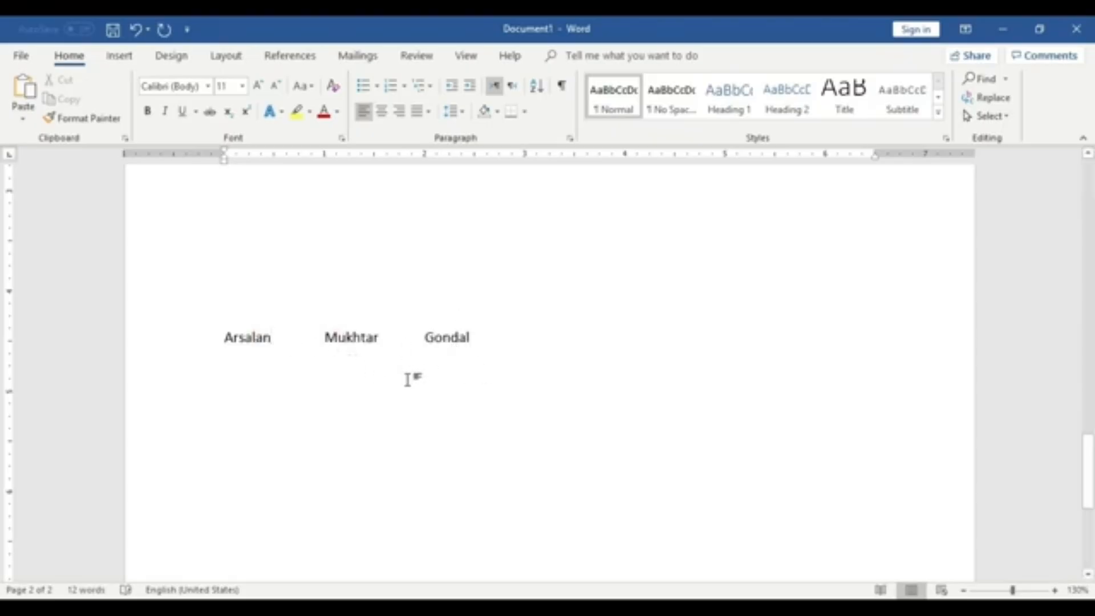
- Convert the tab-separated line into a table, then undo the conversion
left_click(120, 55)
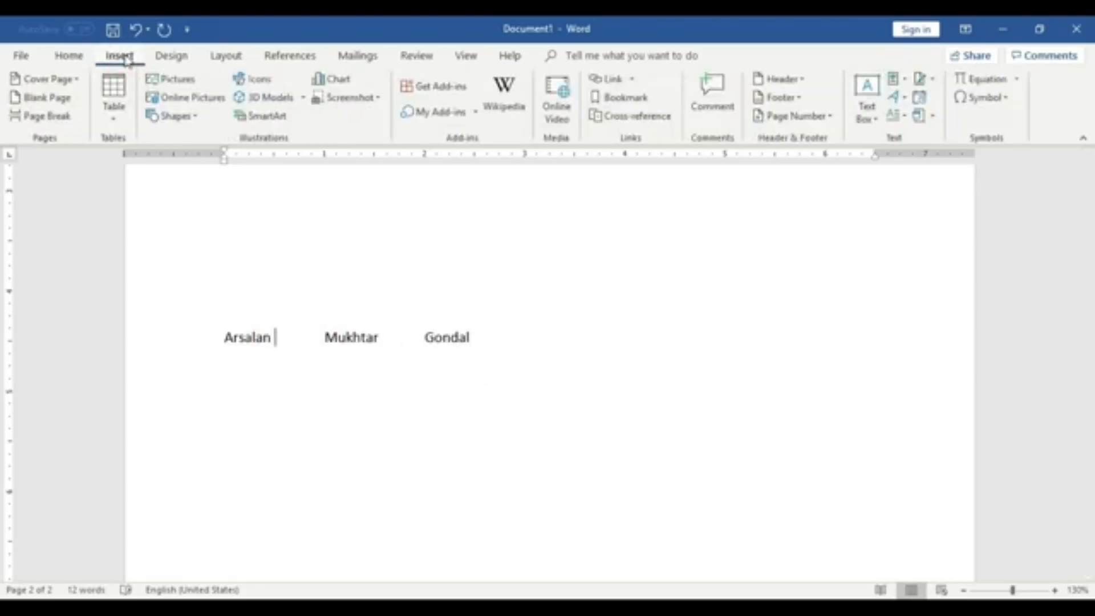
left_click(127, 113)
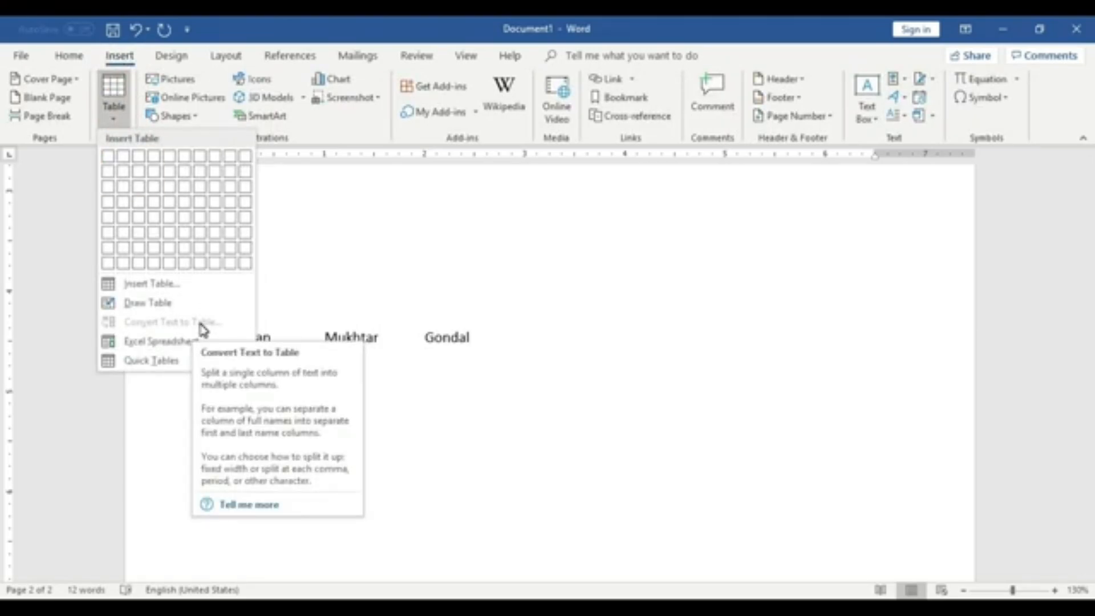
left_click(440, 320)
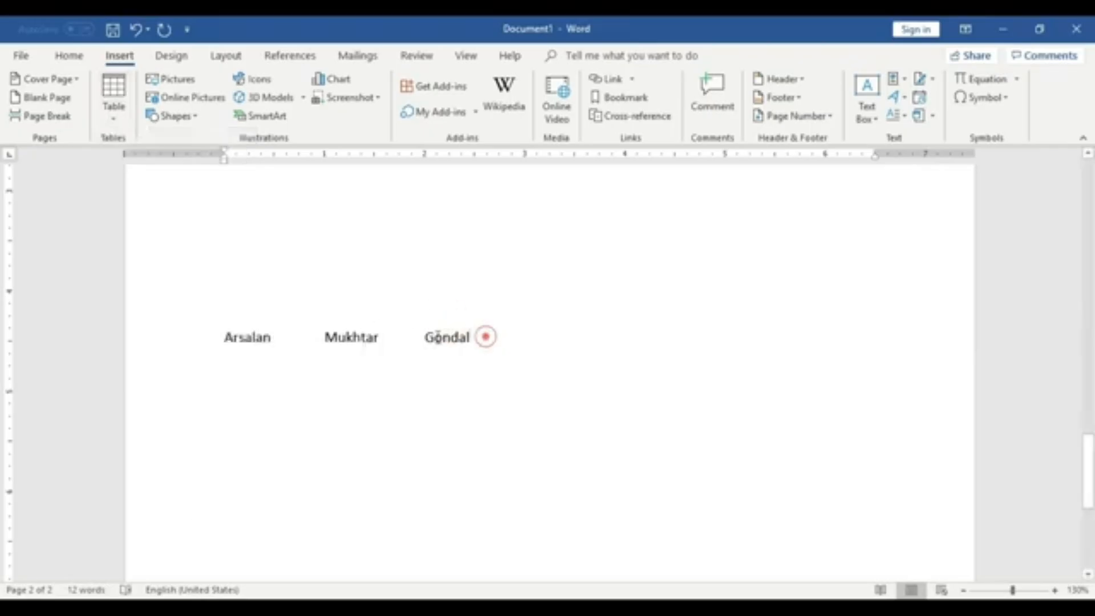
left_click_drag(481, 335, 231, 339)
left_click(112, 97)
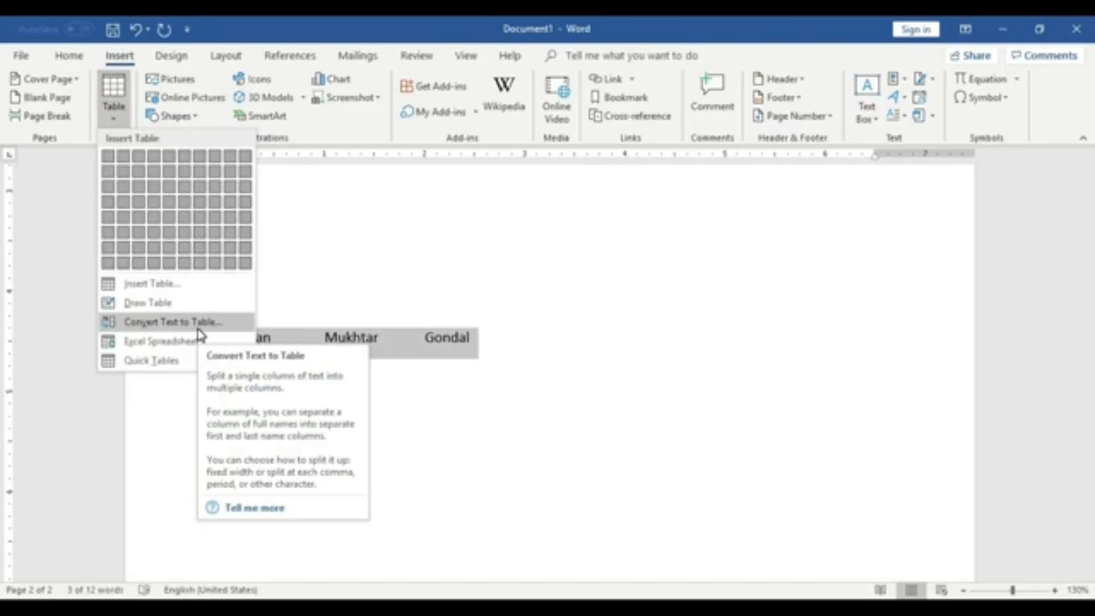
left_click(201, 333)
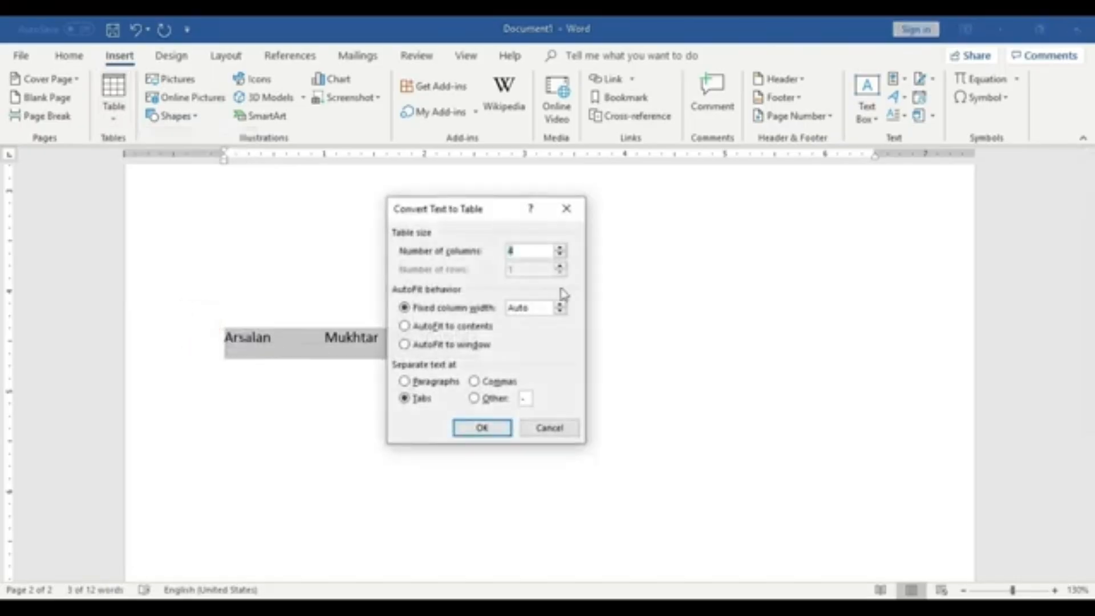
left_click_drag(489, 212, 709, 228)
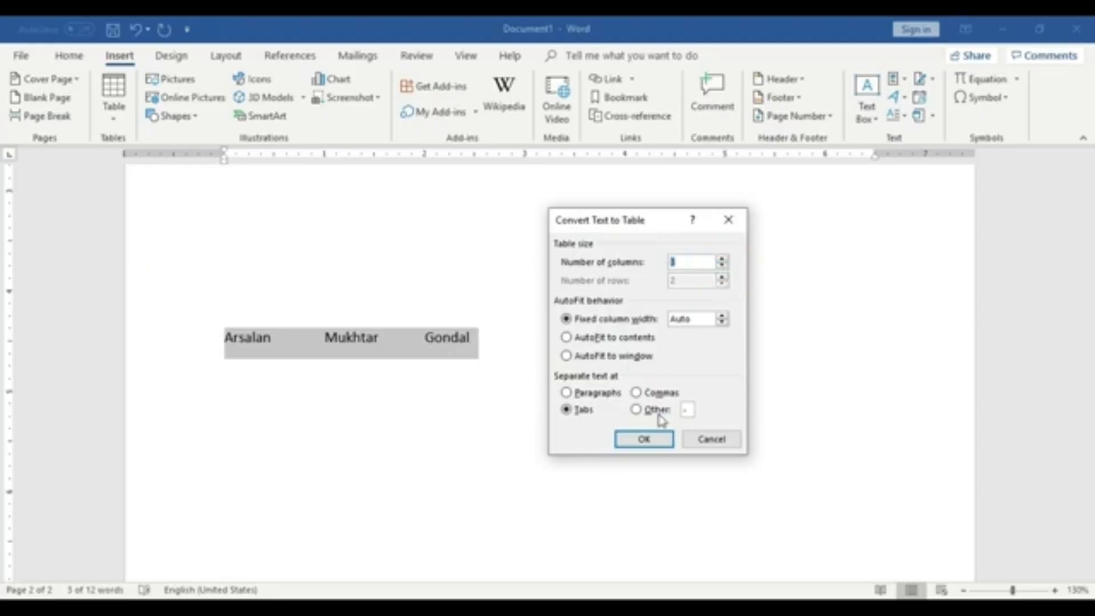
left_click(647, 437)
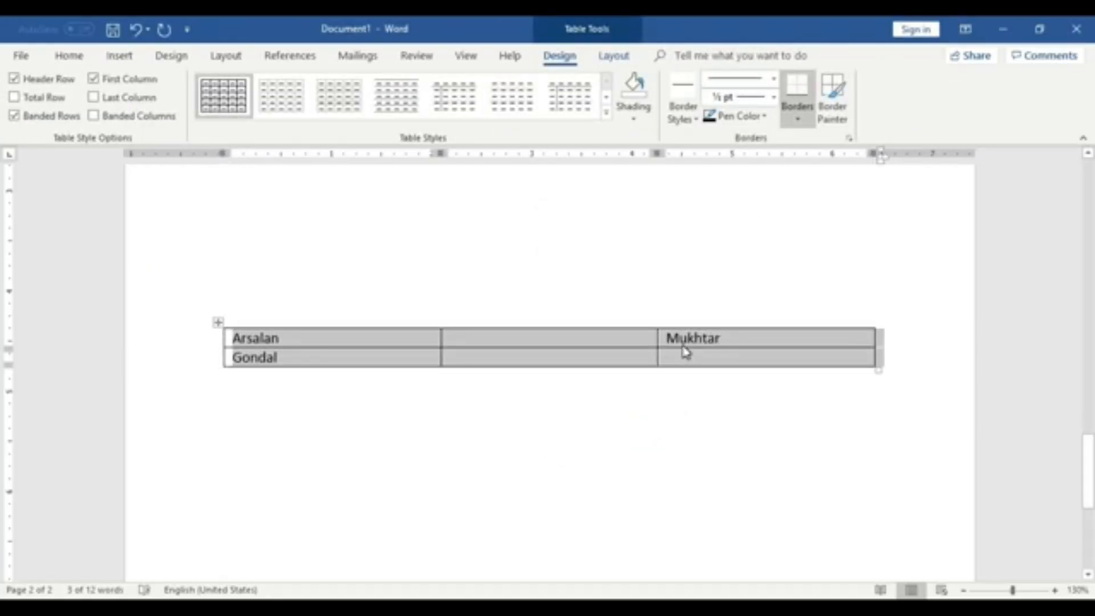
key("ctrl+z")
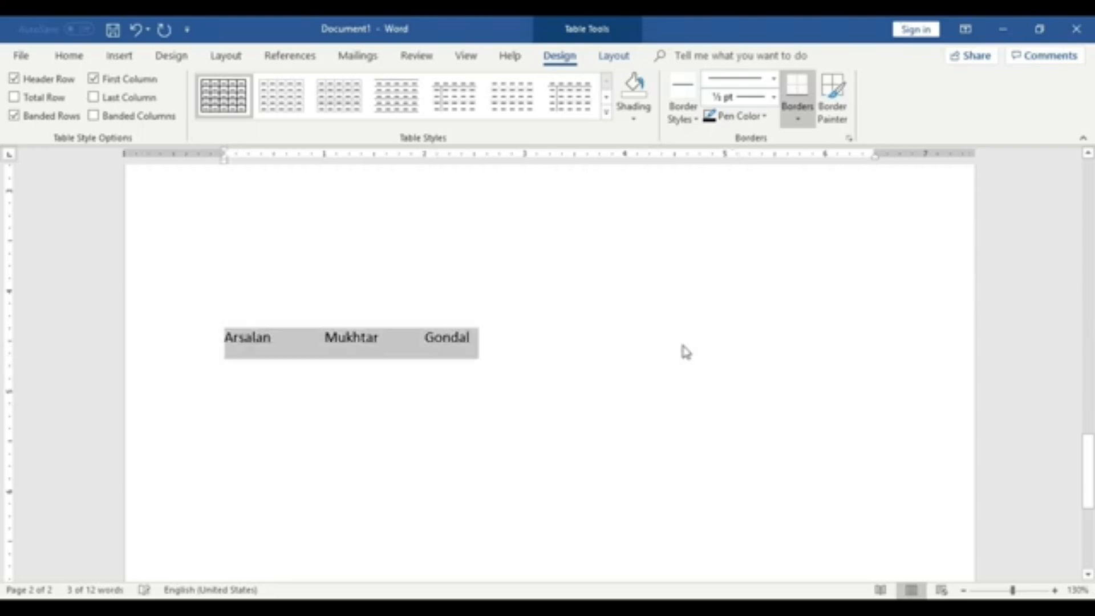
- Rearrange the separators so the first two name parts share a space and a tab precedes the last part
left_click(535, 369)
left_click(321, 338)
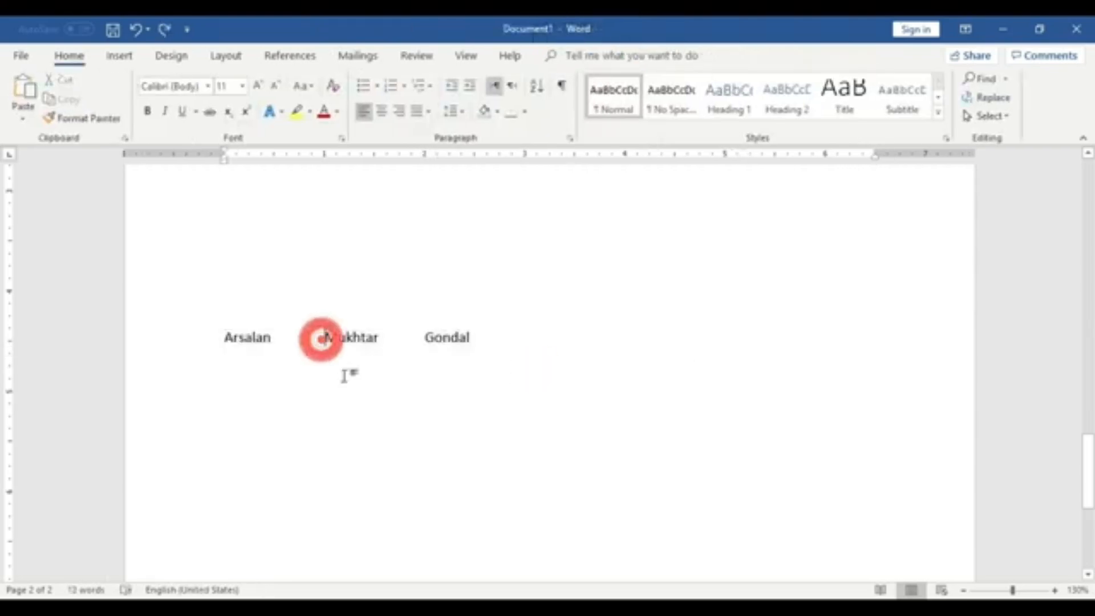
key("BackSpace")
key("BackSpace")
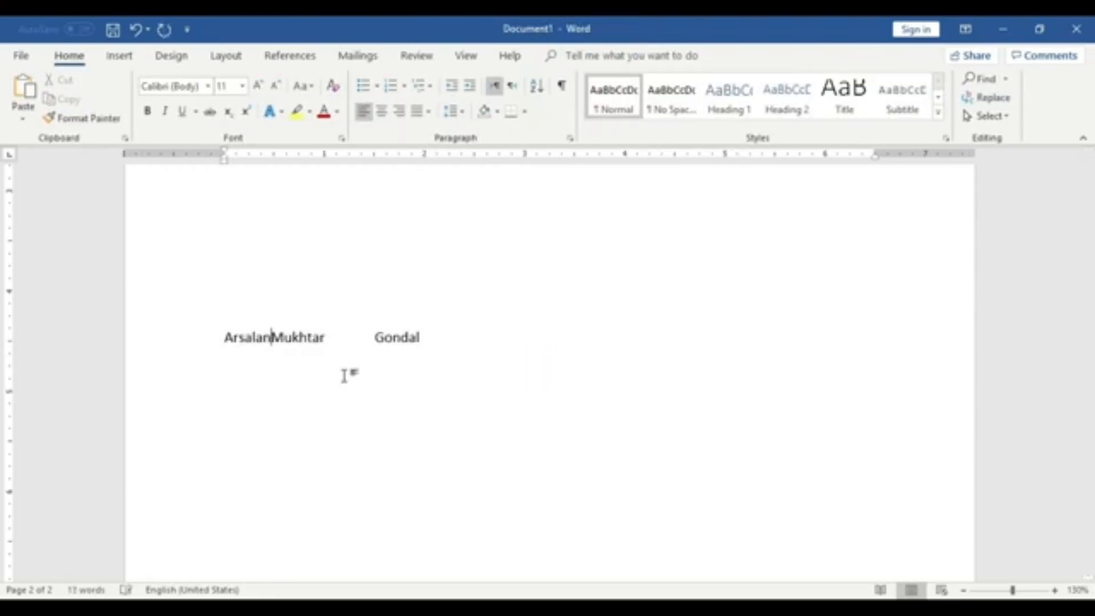
left_click(374, 337)
key("BackSpace")
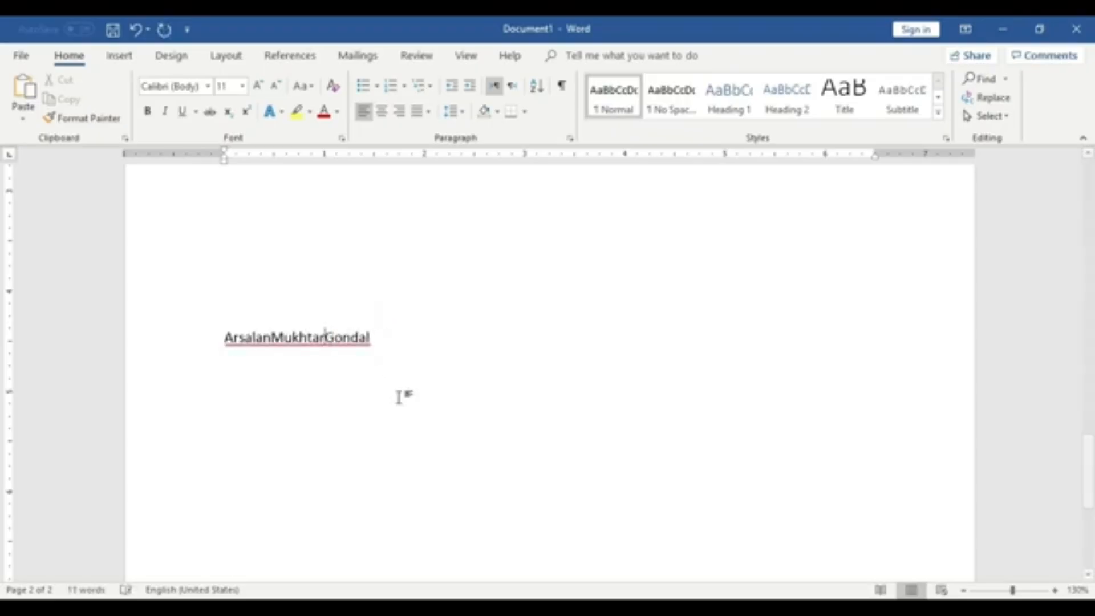
key("Tab")
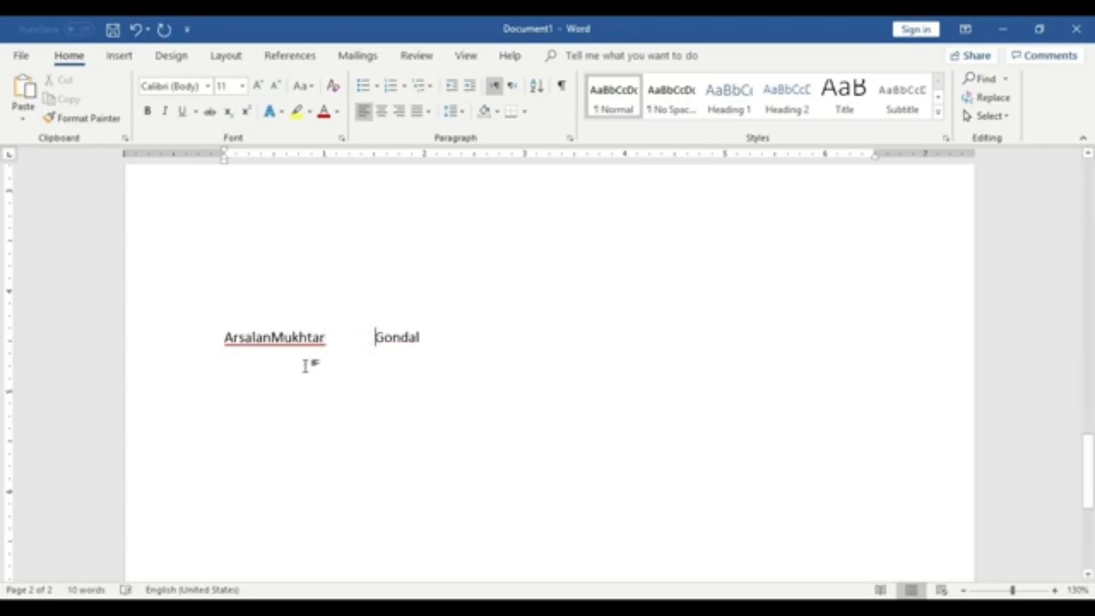
left_click(273, 337)
left_click(271, 341)
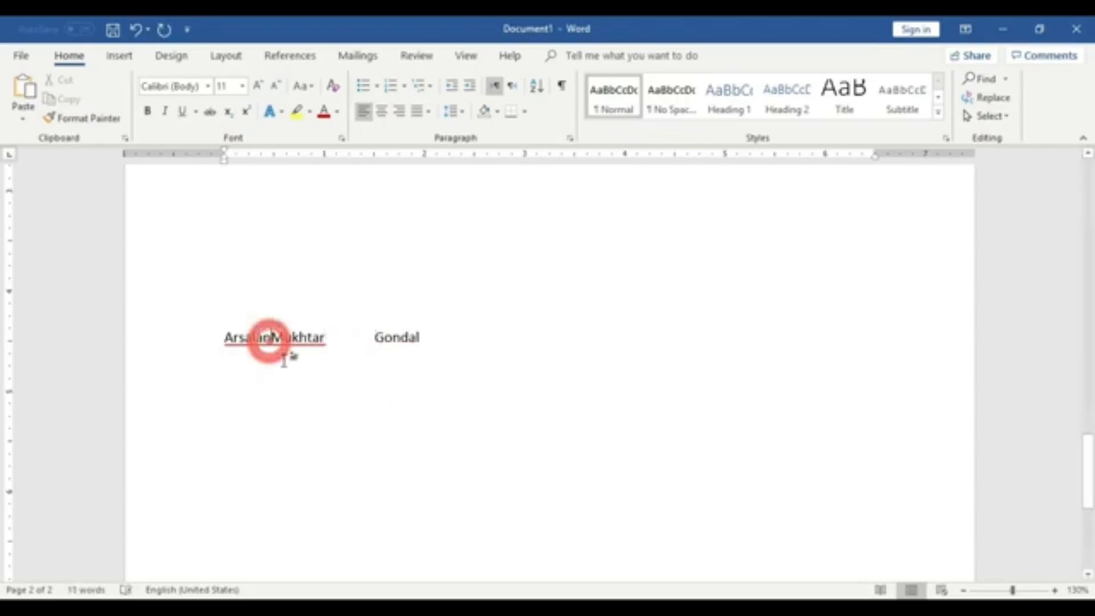
left_click(341, 384)
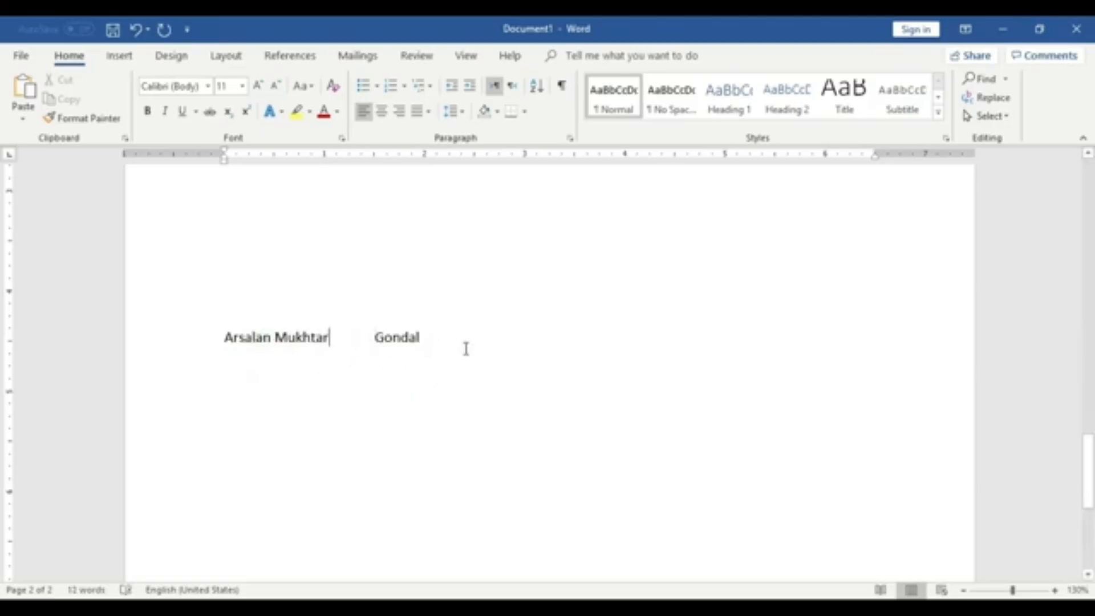
- Convert the selected line into a table with 3 columns using Convert Text to Table, separating at tabs
left_click_drag(441, 339, 222, 333)
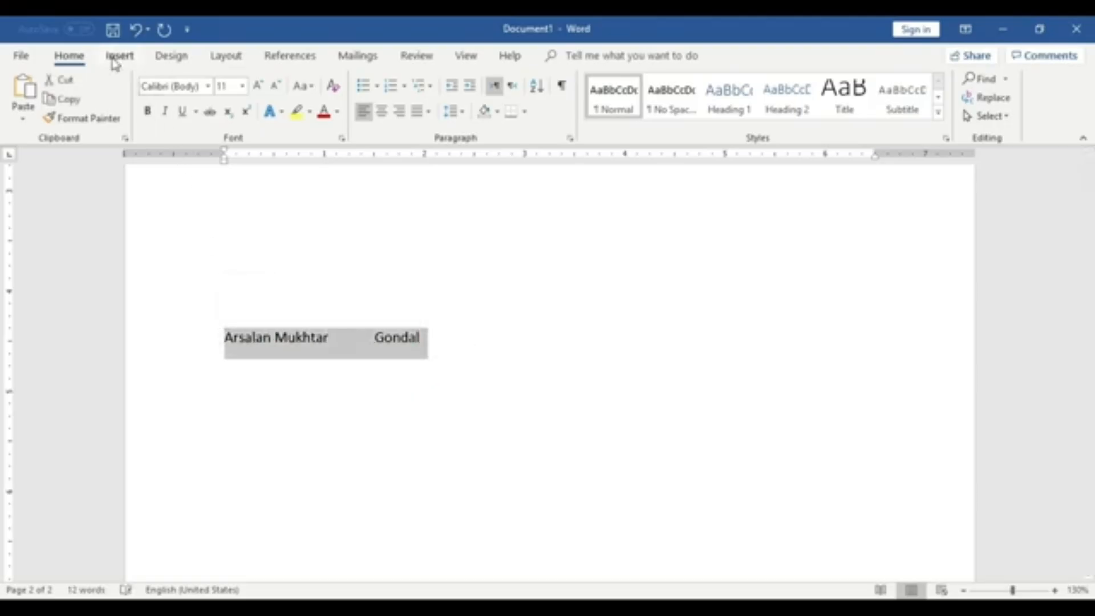
left_click(117, 57)
left_click(115, 97)
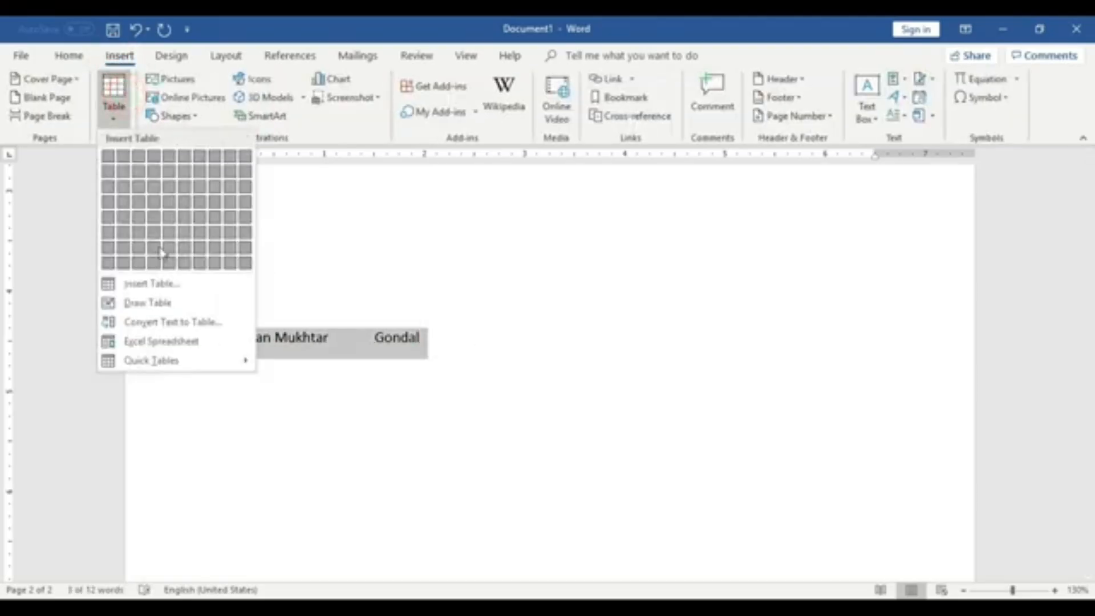
left_click(196, 320)
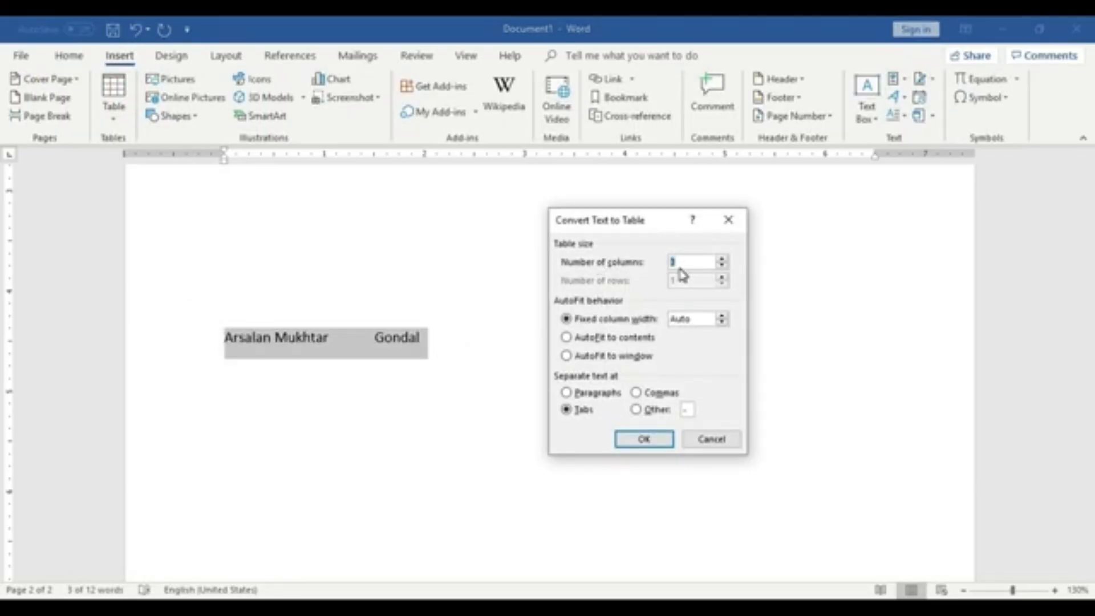
left_click(660, 441)
left_click(661, 439)
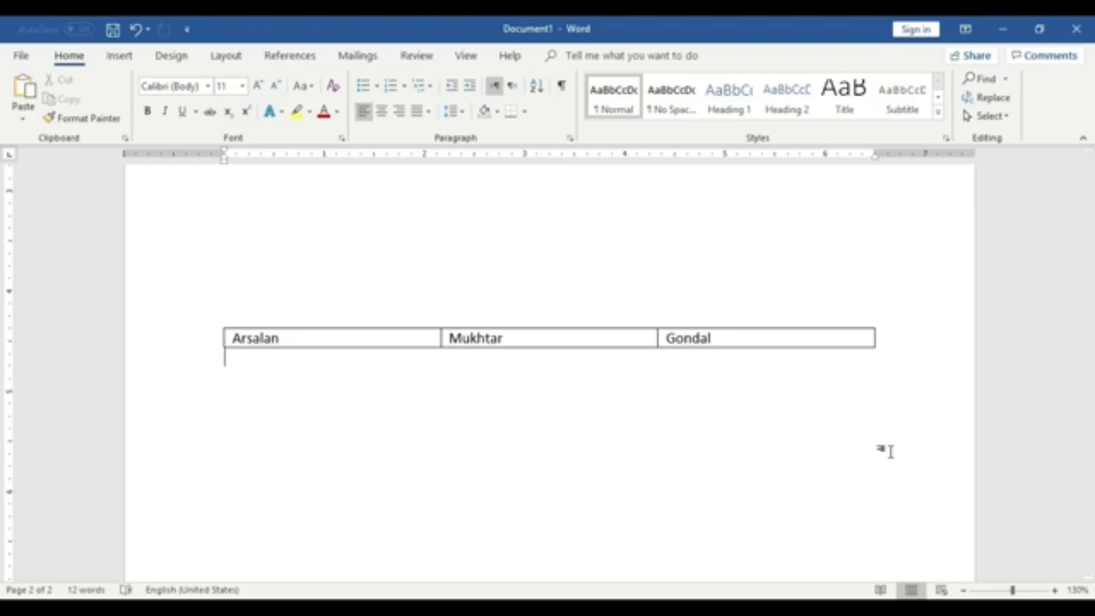
- Undo the last edit and add blank lines below the table to start a third page
key("ctrl+z")
scroll(873, 448, "down", 5)
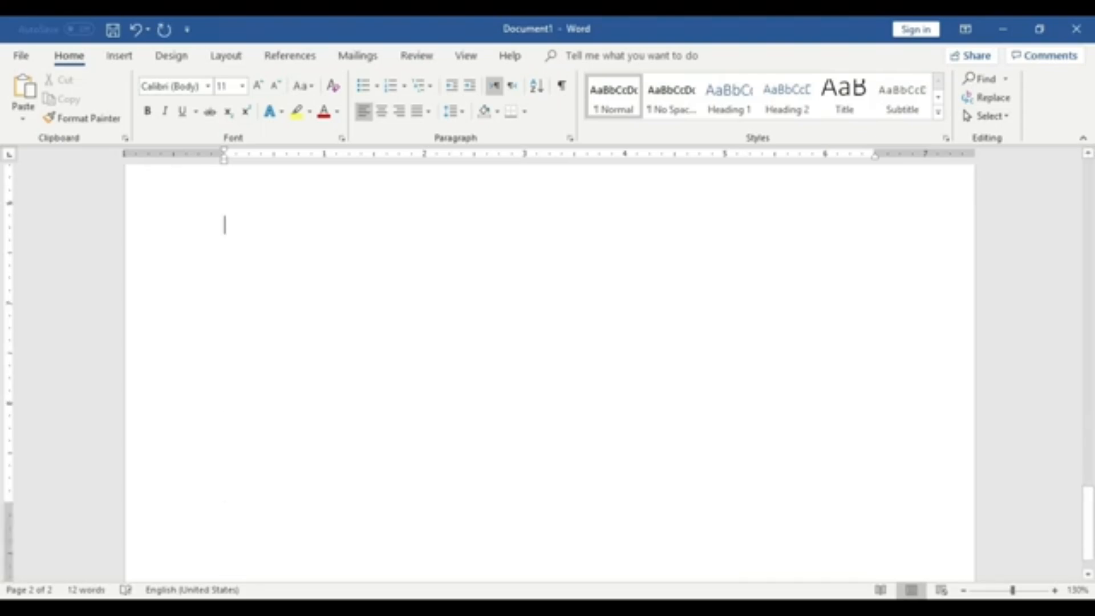
scroll(855, 442, "up", 4)
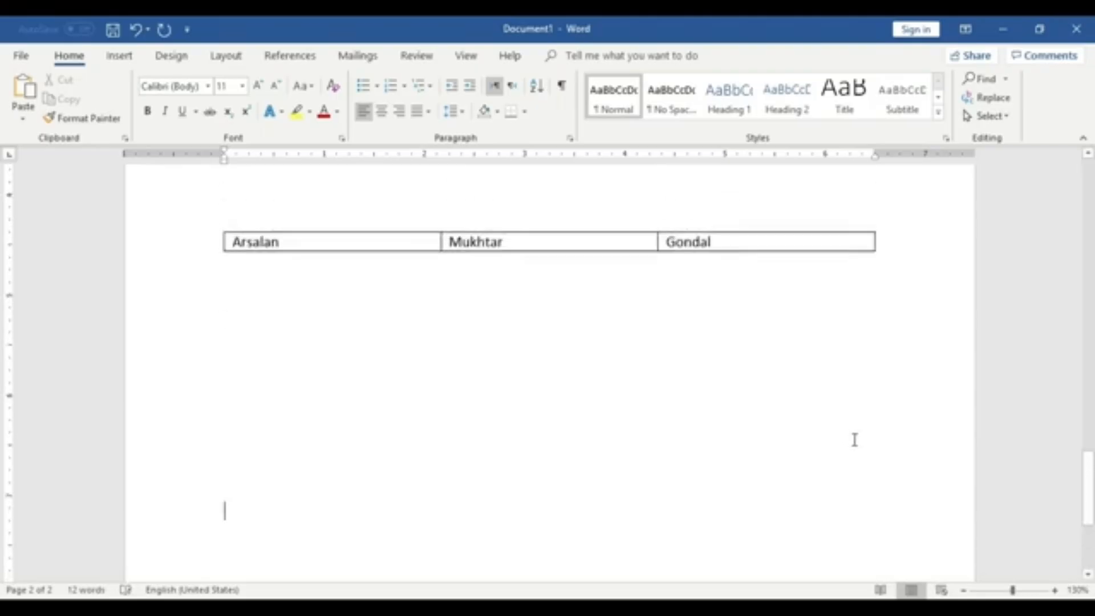
left_click_drag(1086, 469, 1089, 564)
left_click(579, 559)
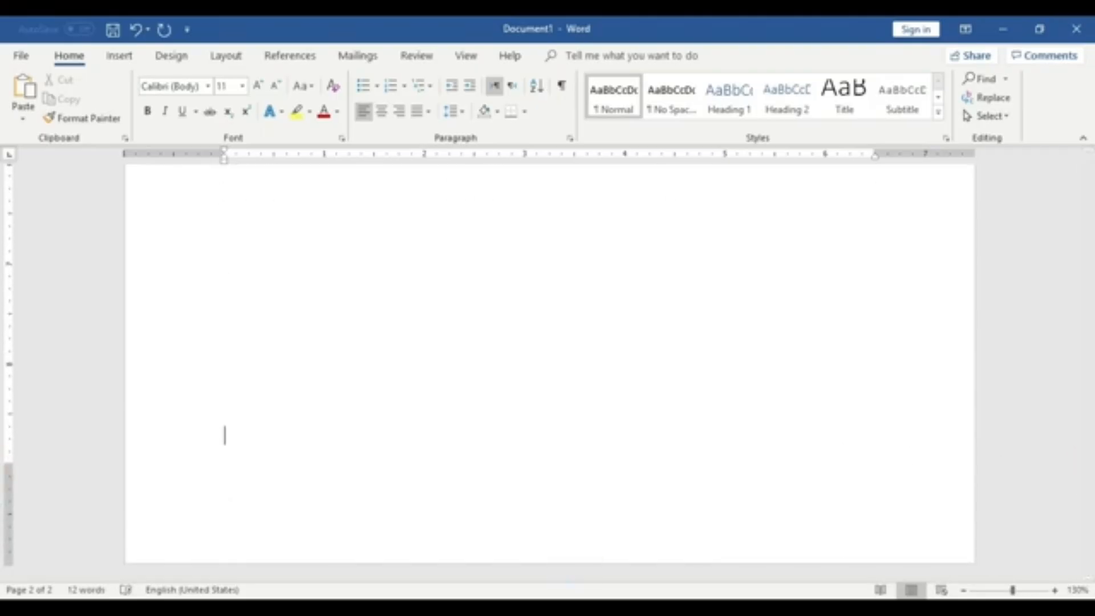
key("Return")
key("Return")
scroll(636, 355, "down", 4)
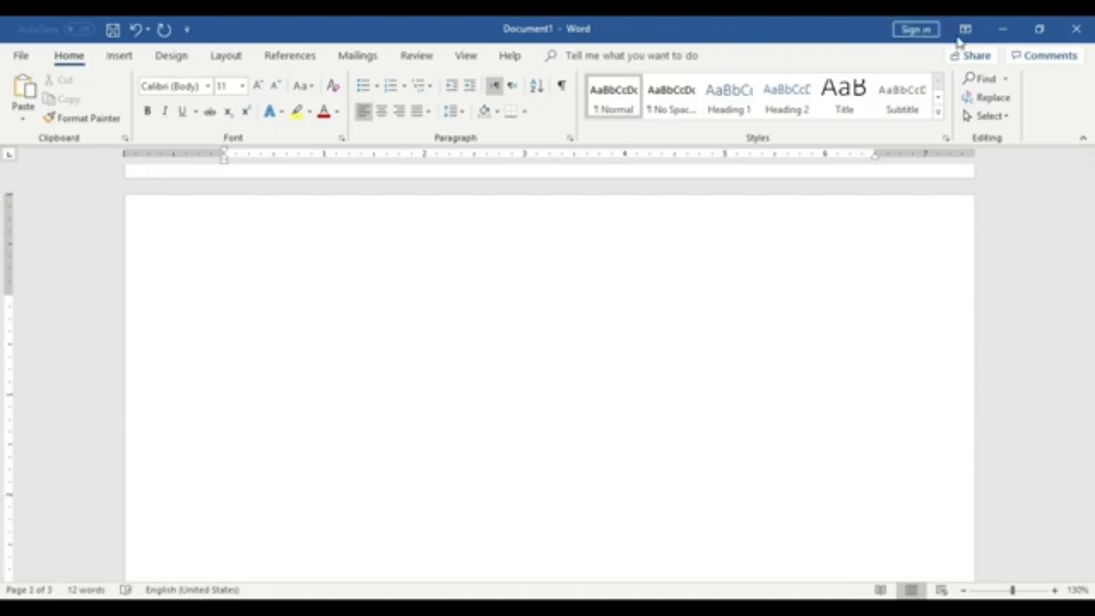
- Switch to File Explorer, open the My Formate folder on Local Disk (E:) and select the Time Calculation workbook
left_click(1002, 29)
double_click(29, 228)
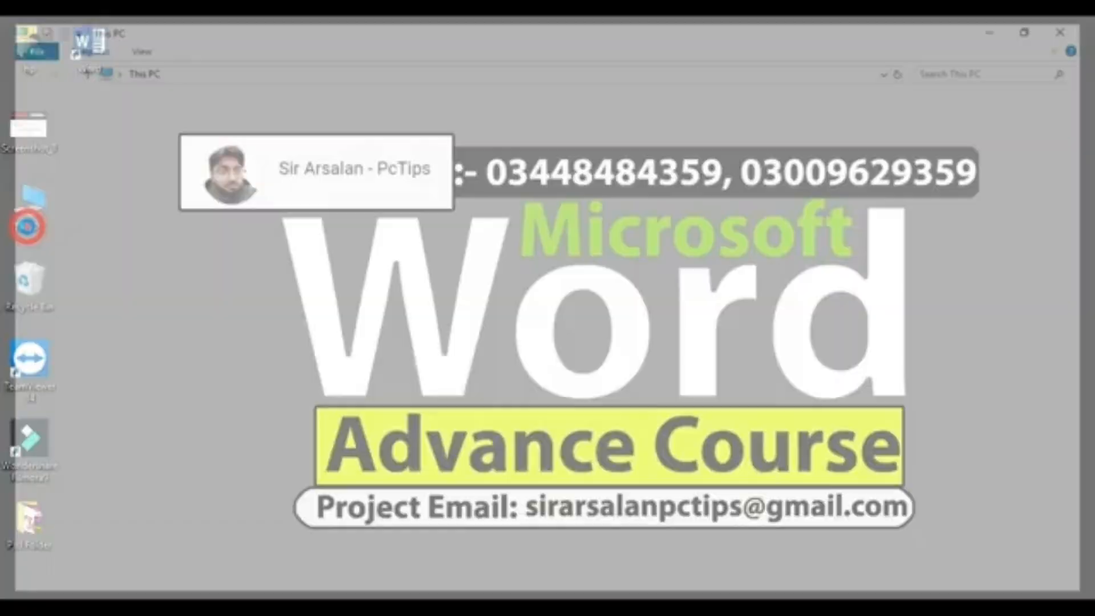
double_click(489, 235)
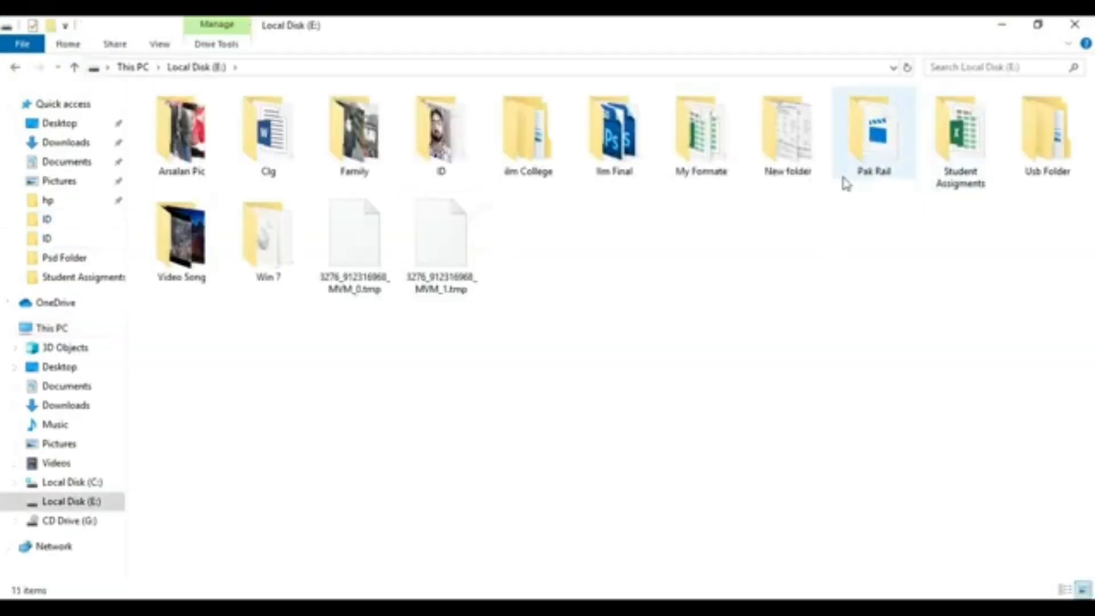
double_click(685, 160)
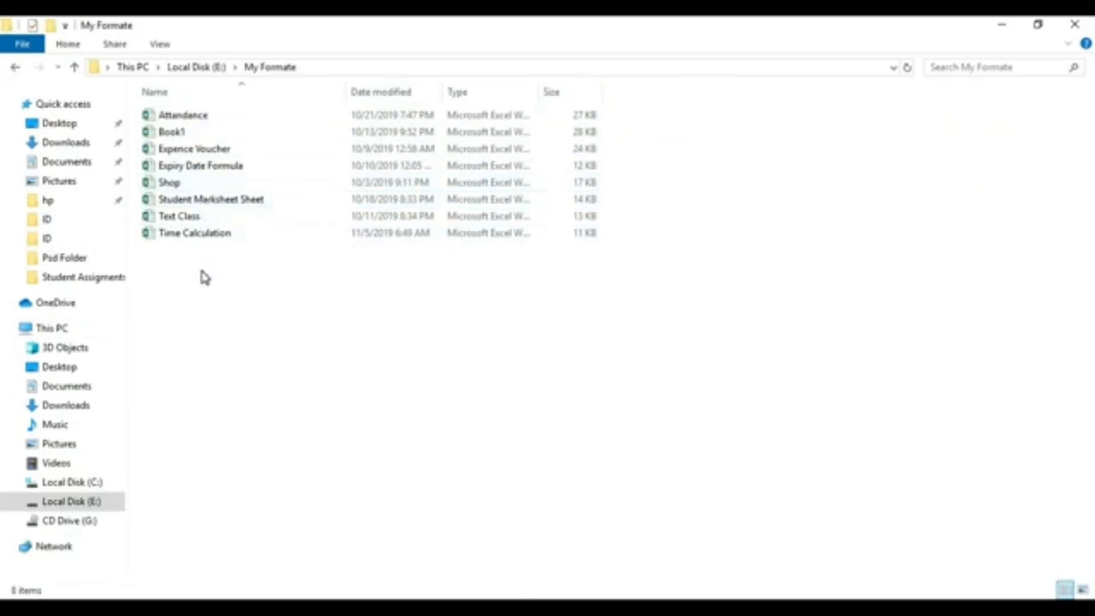
left_click(215, 241)
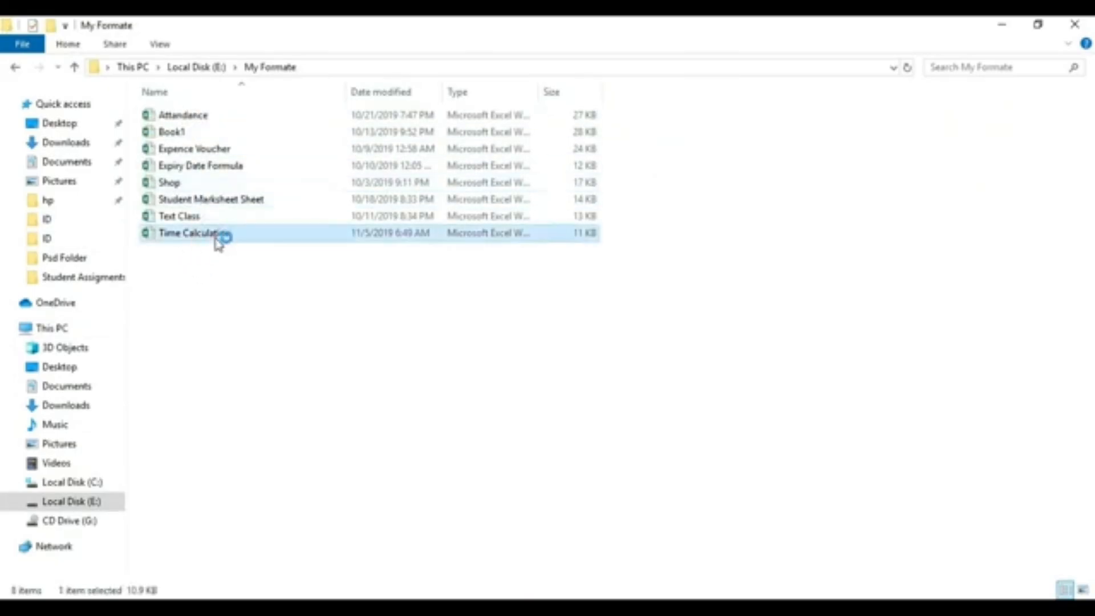
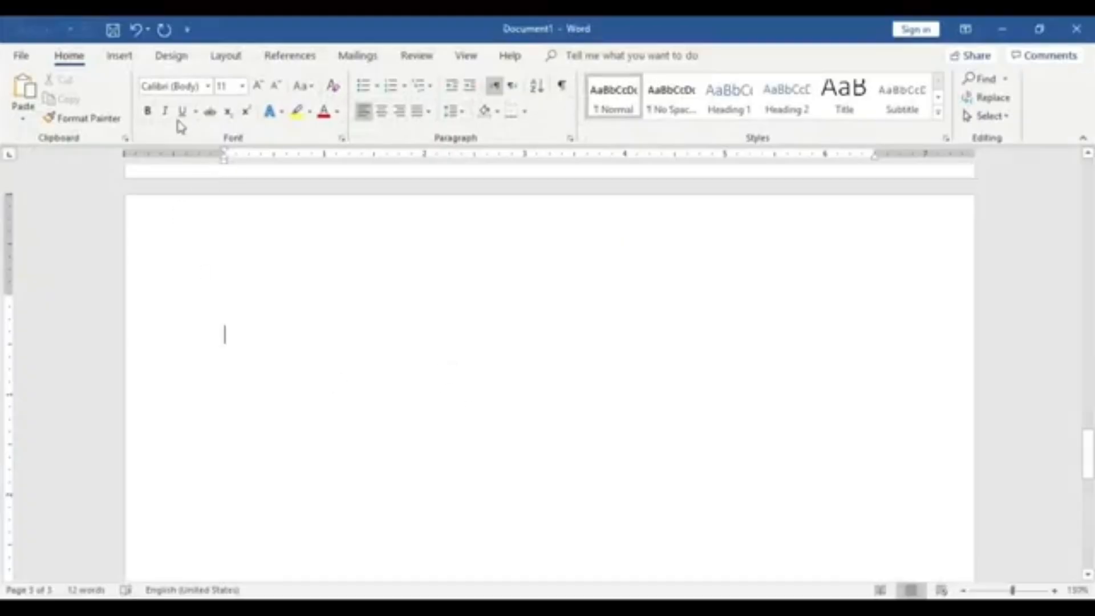
- Insert an embedded Excel spreadsheet into the document on the third page
left_click(121, 56)
left_click(118, 116)
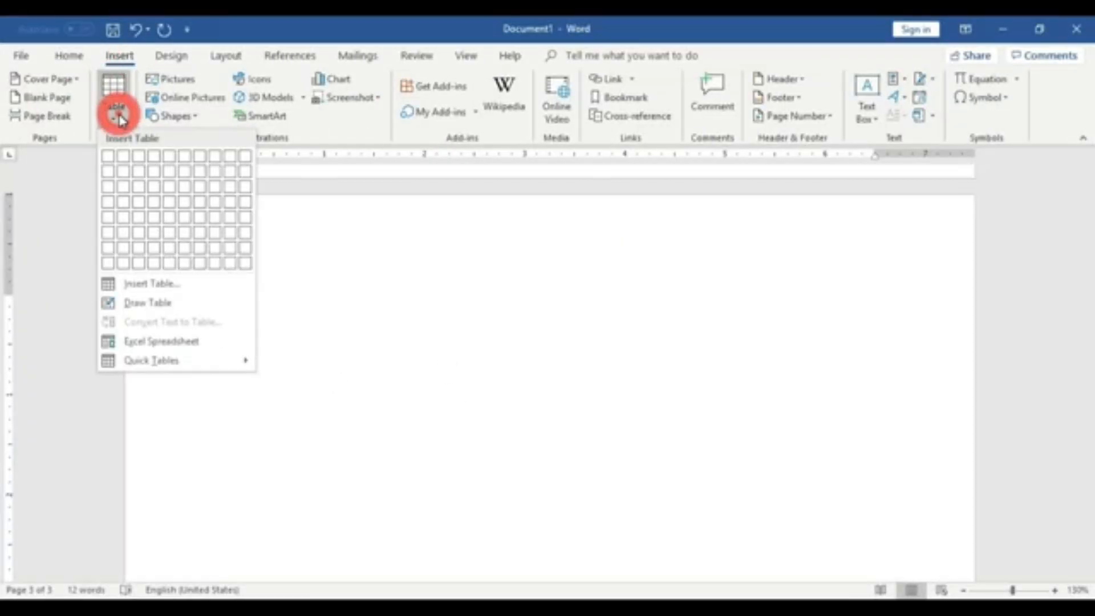
left_click(195, 341)
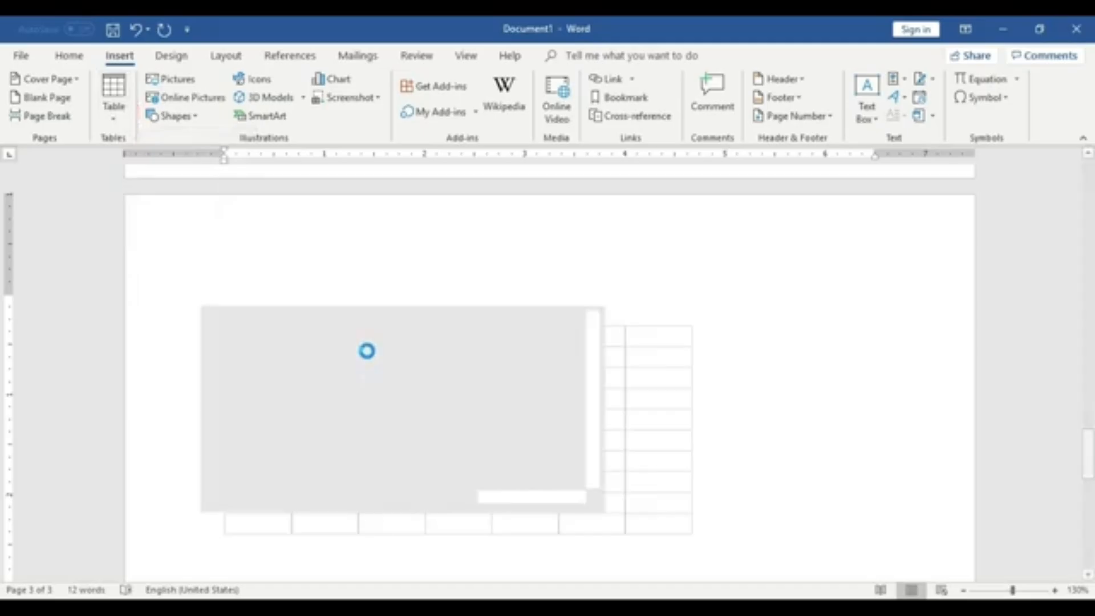
scroll(618, 384, "down", 2)
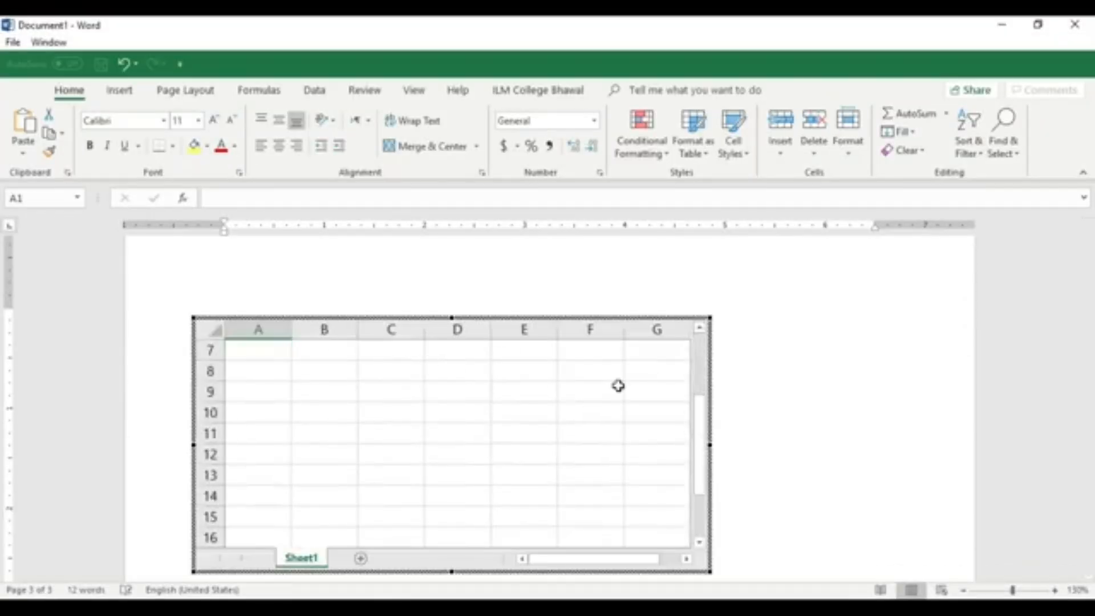
scroll(646, 384, "up", 2)
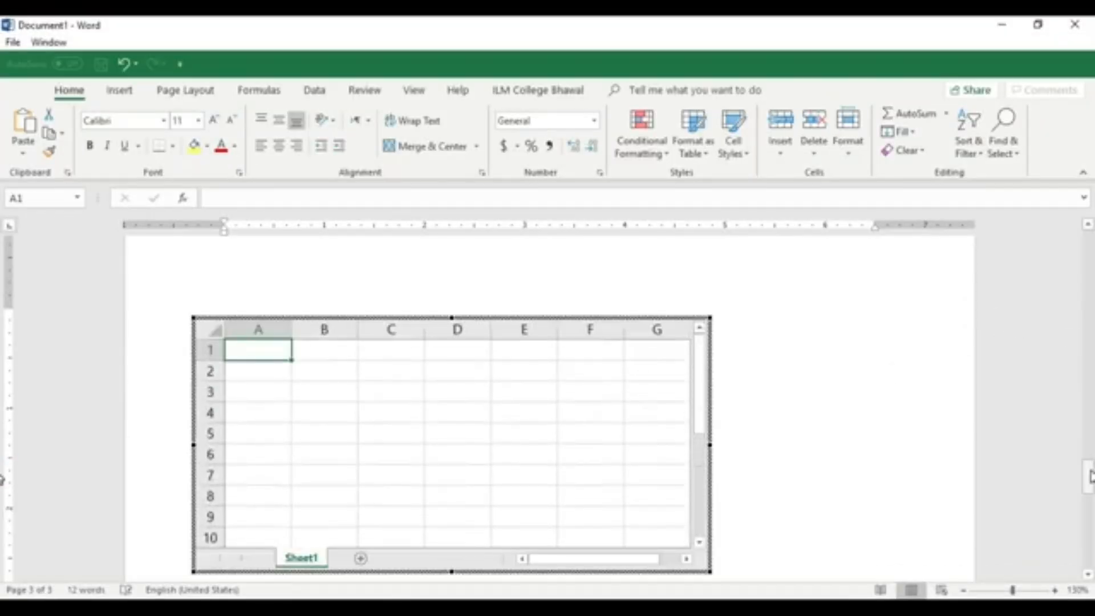
left_click(1088, 475)
left_click_drag(1088, 475, 1088, 480)
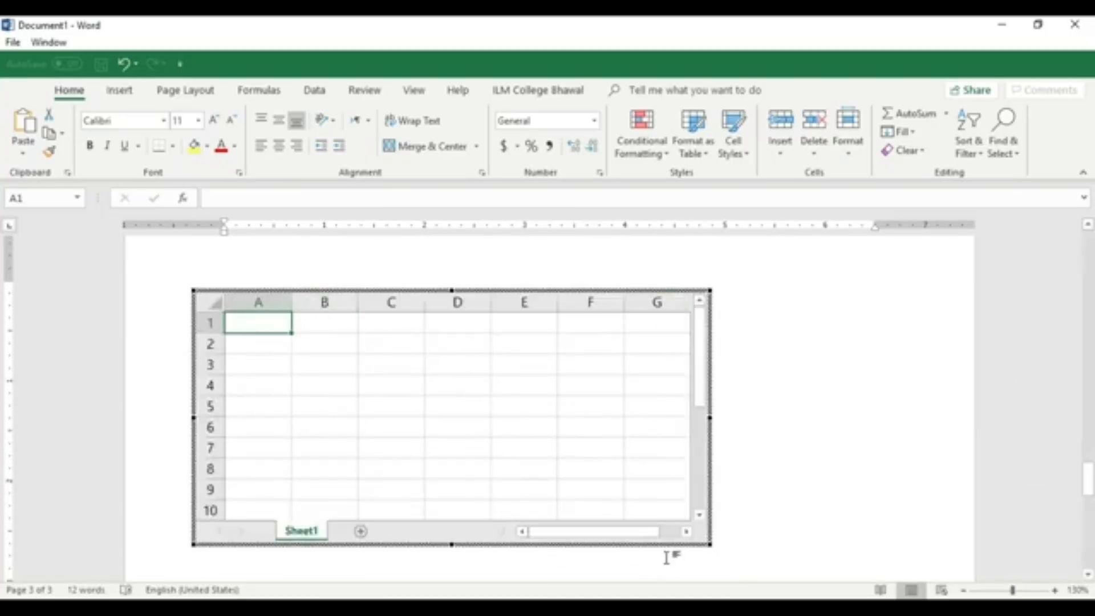
key("Escape")
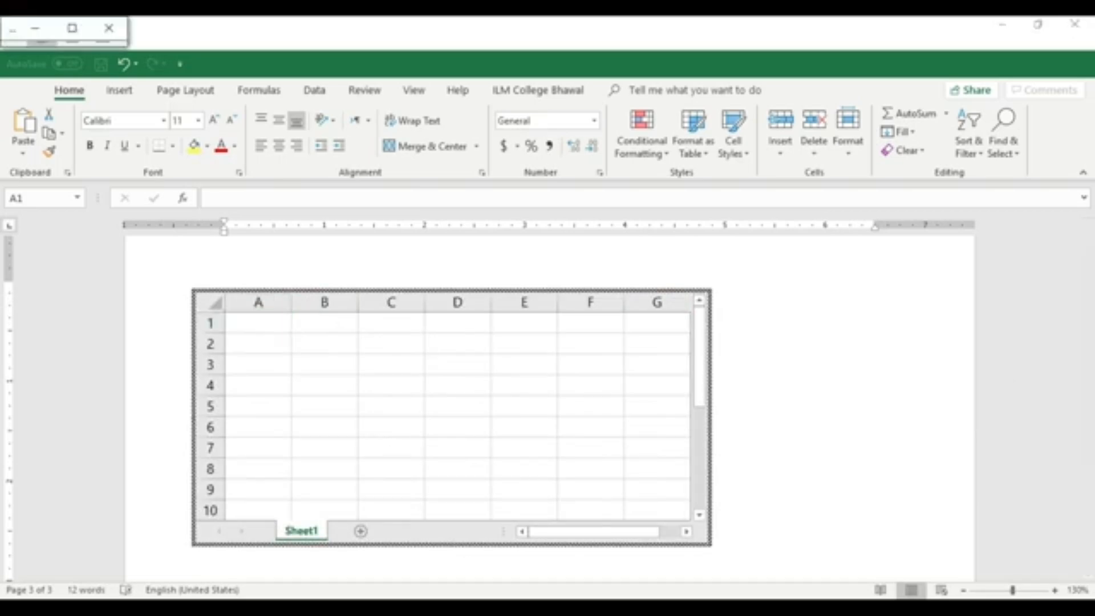
left_click(398, 463)
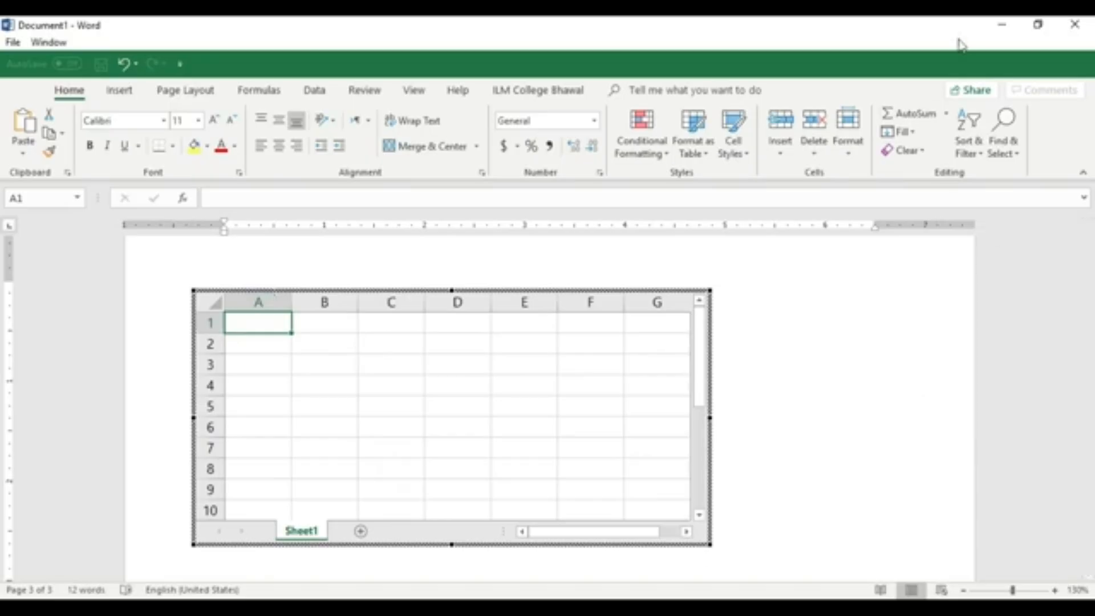
- Minimize Word, switch to File Explorer and open the Time Calculation workbook in Excel
left_click(999, 26)
left_click(342, 408)
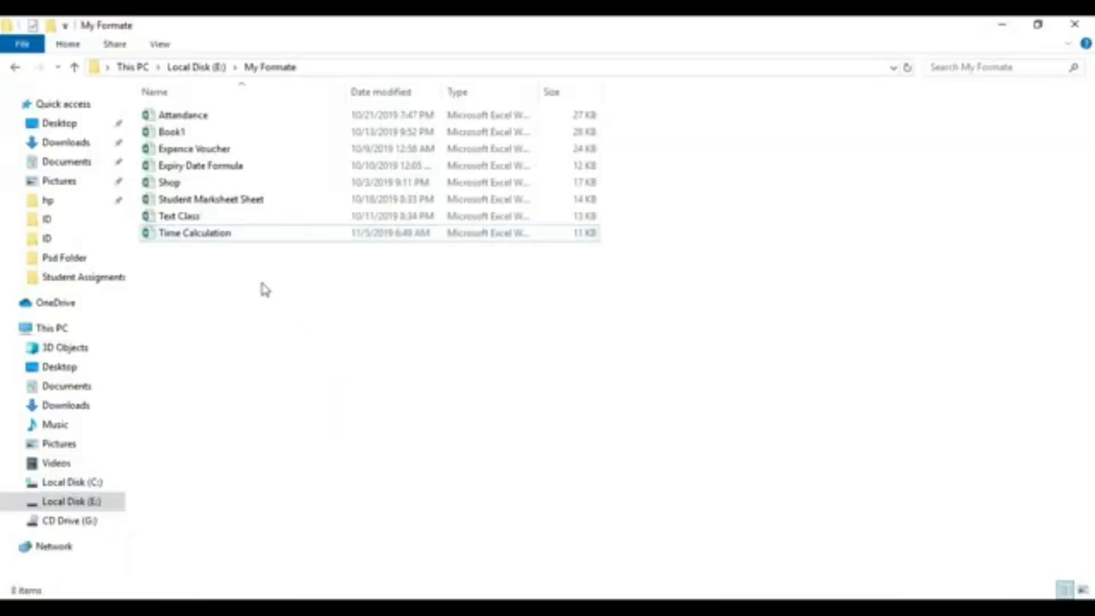
double_click(192, 234)
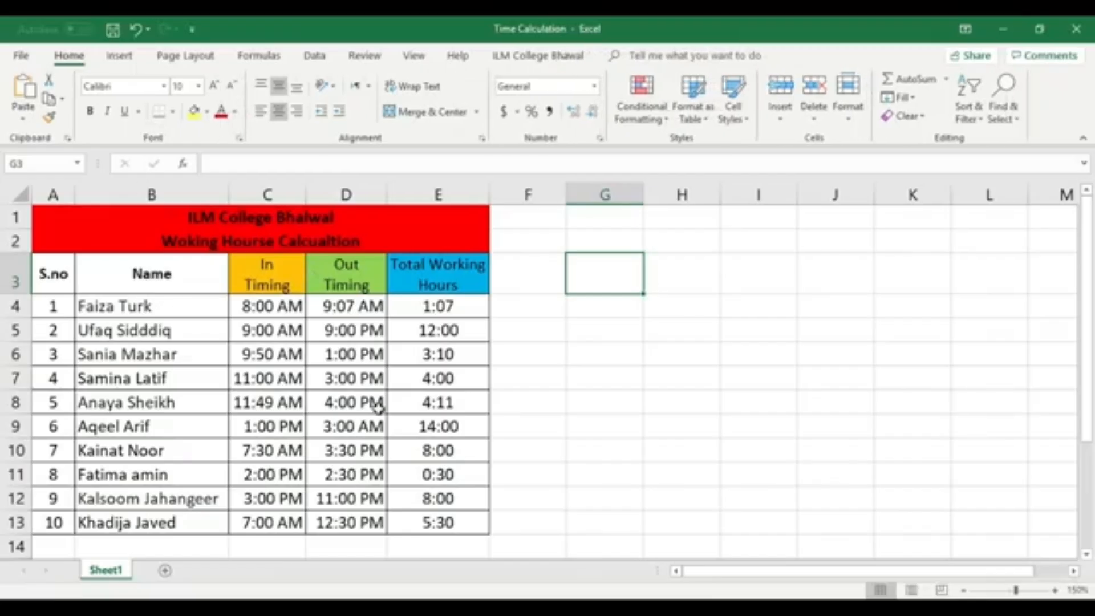
- Select the working hours table from A1 to E13 and copy it
mouse_move(468, 527)
left_mouse_down()
mouse_move(22, 224)
mouse_move(66, 220)
left_mouse_up()
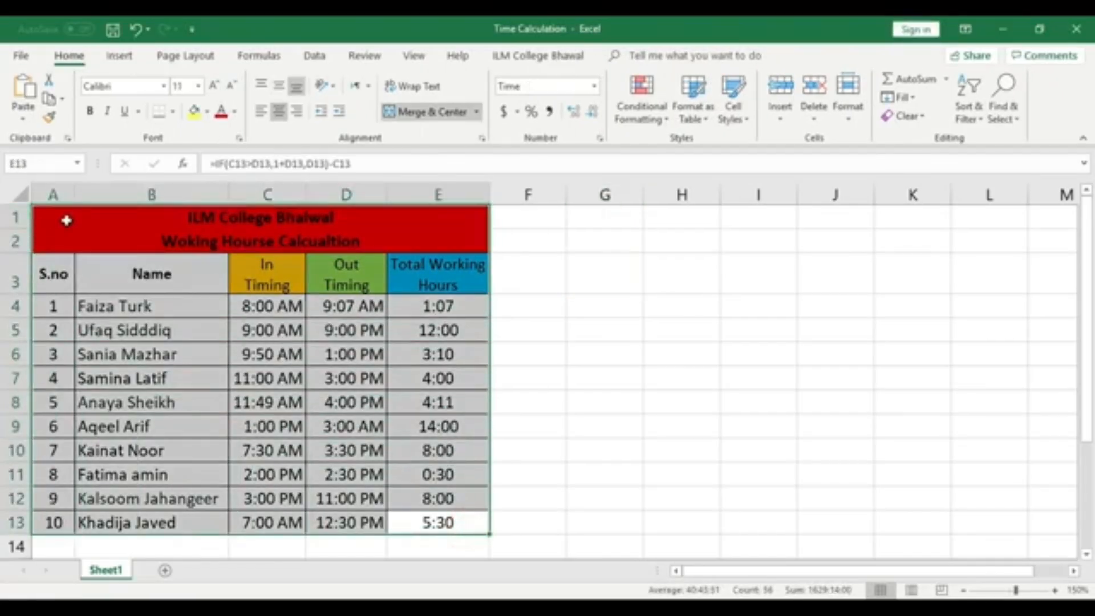
right_click(71, 221)
left_click(122, 257)
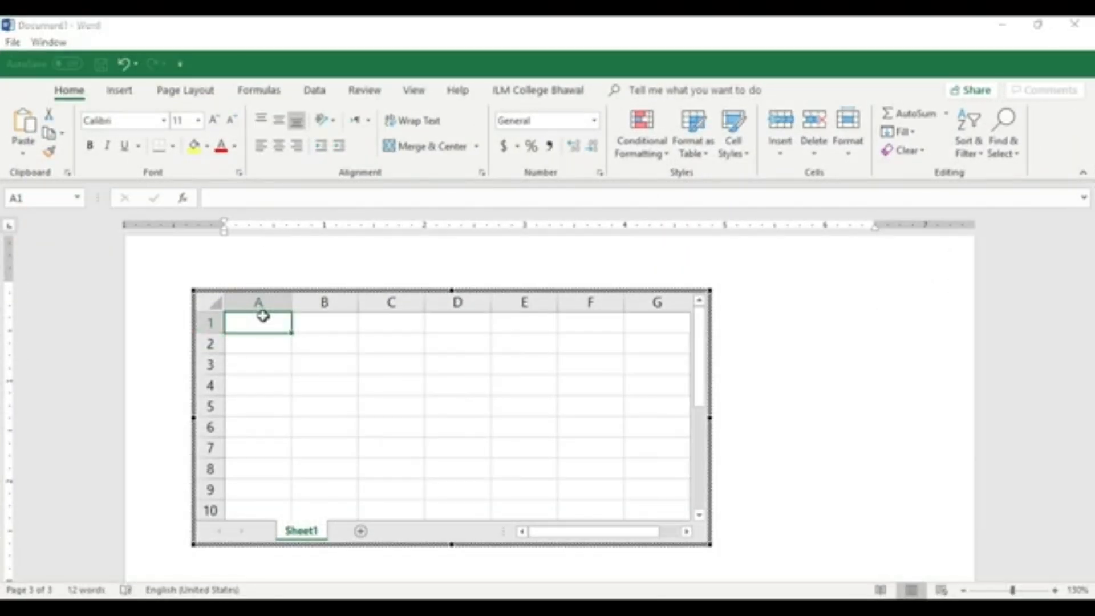
- Paste the copied table into cell A1 of the embedded spreadsheet and return to the document
right_click(262, 313)
left_click(296, 322)
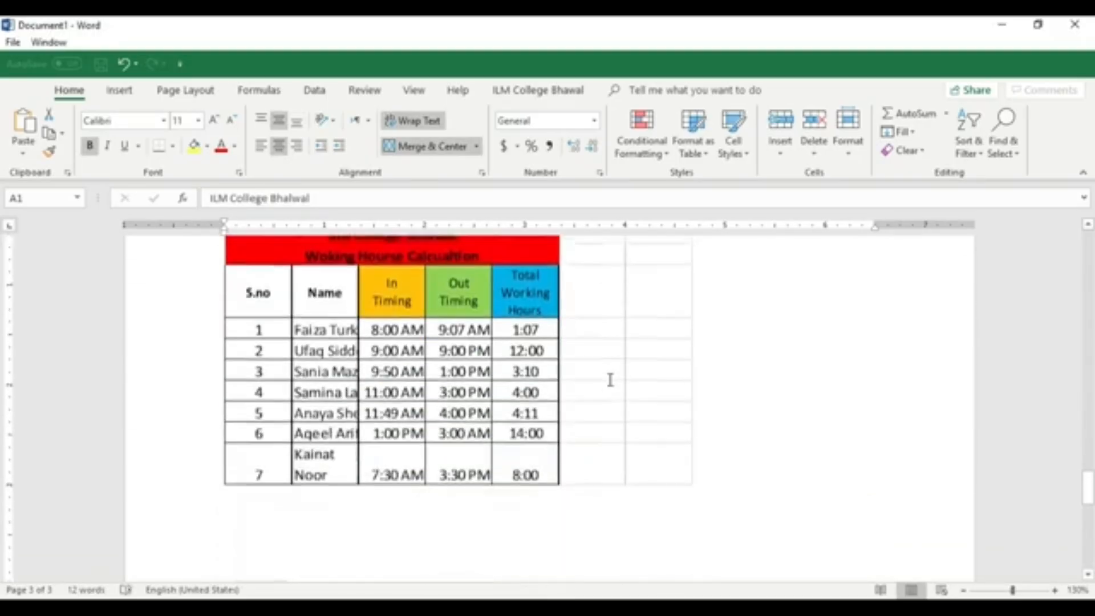
left_click(856, 447)
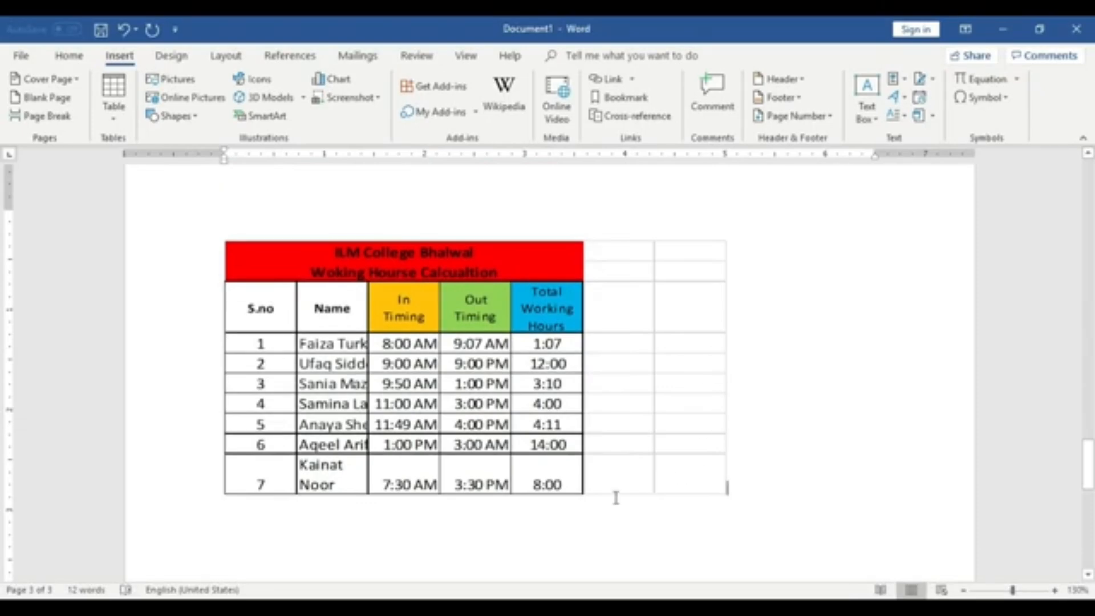
- Reopen the embedded worksheet for editing and return to the document
left_click(693, 403)
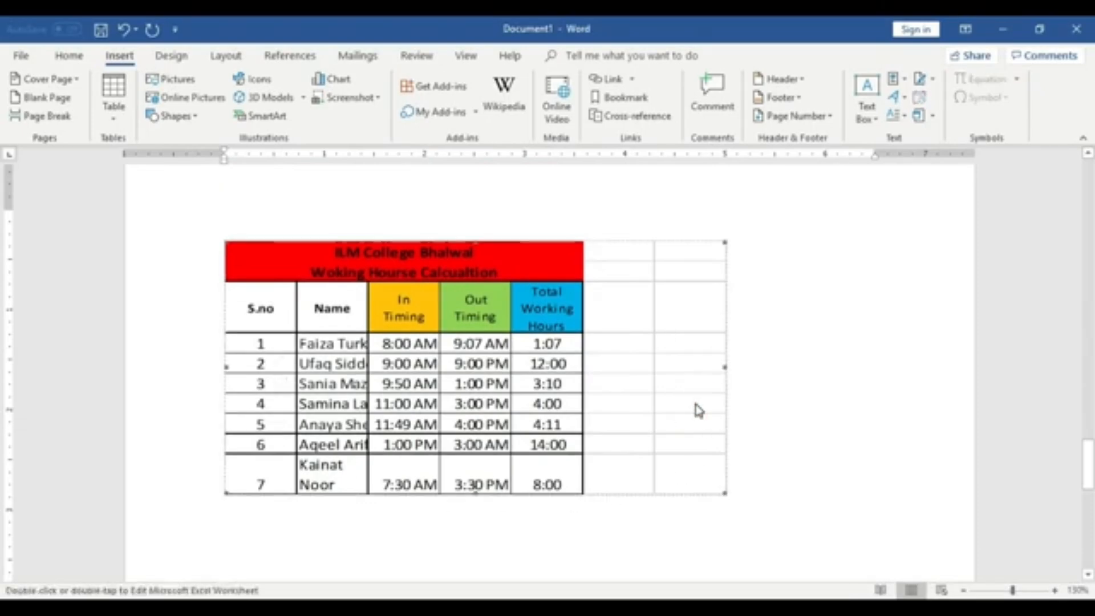
double_click(573, 420)
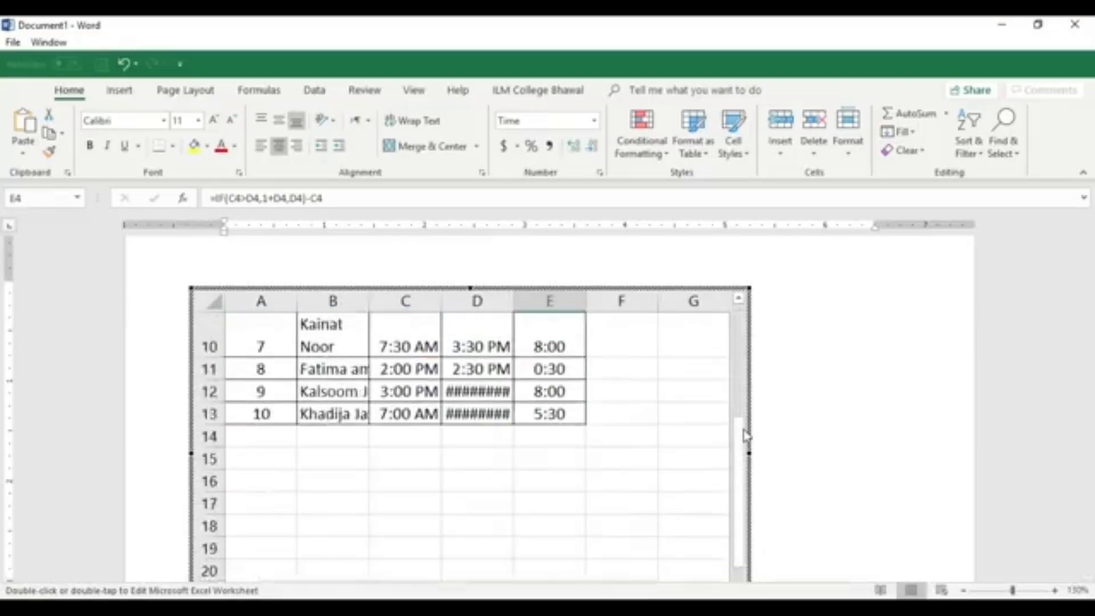
left_click(804, 396)
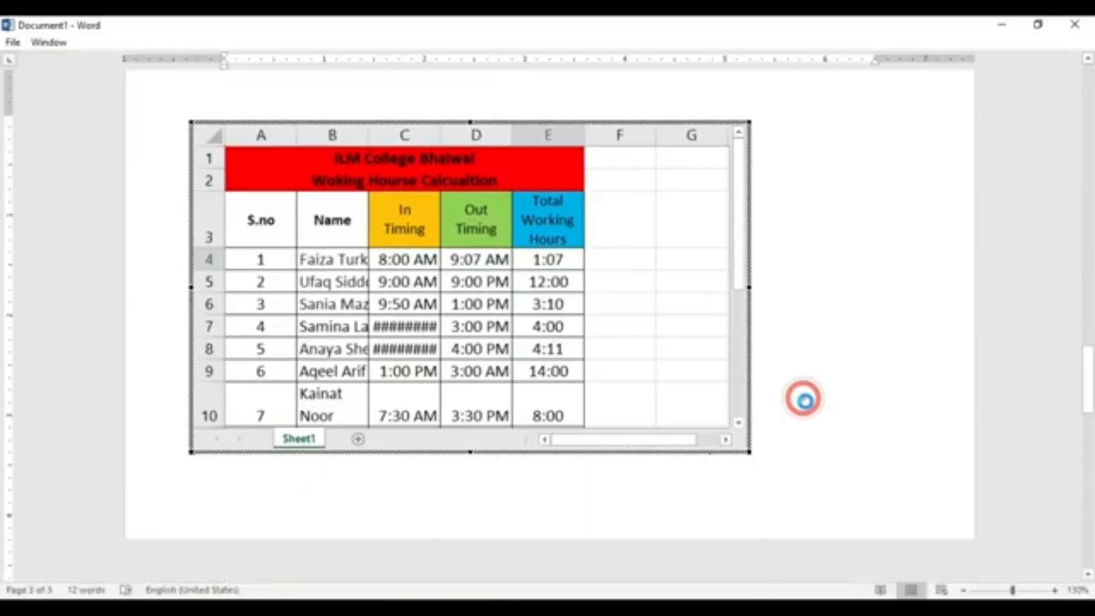
- Add blank lines below the embedded worksheet to move onto a new page
key("Return")
key("Return")
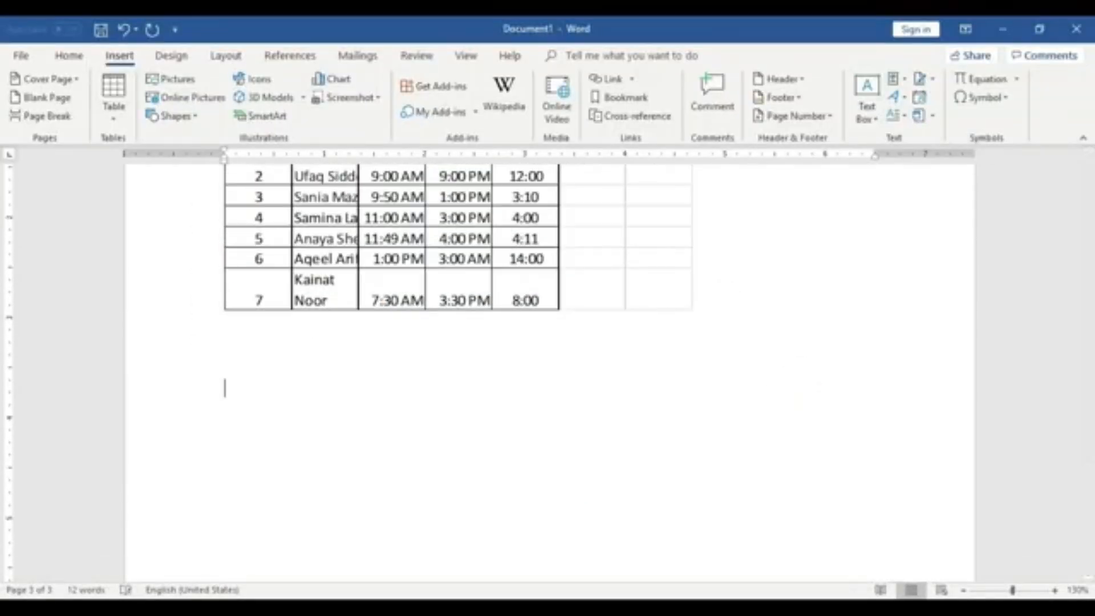
key("Return")
key("Return")
key("Return")
scroll(783, 382, "down", 7)
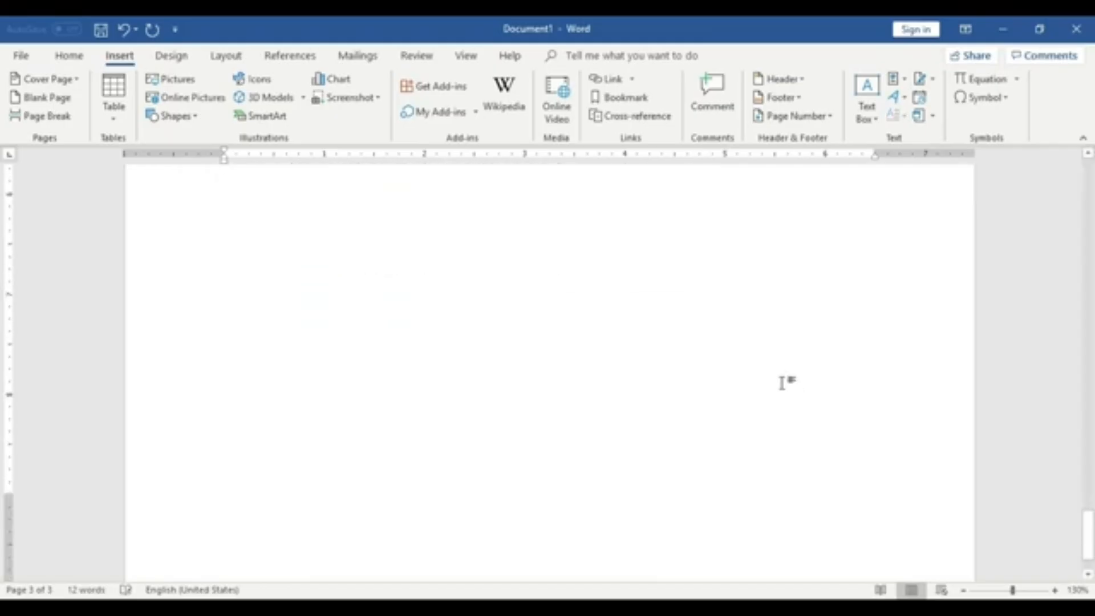
scroll(783, 383, "up", 2)
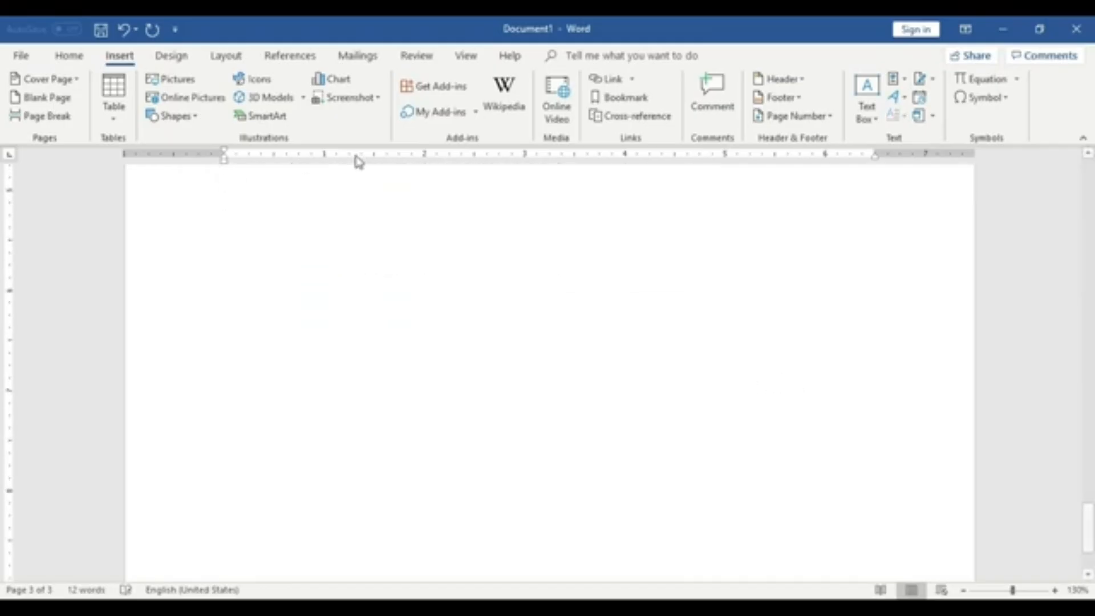
- Insert another embedded Excel spreadsheet on the new page
left_click(67, 57)
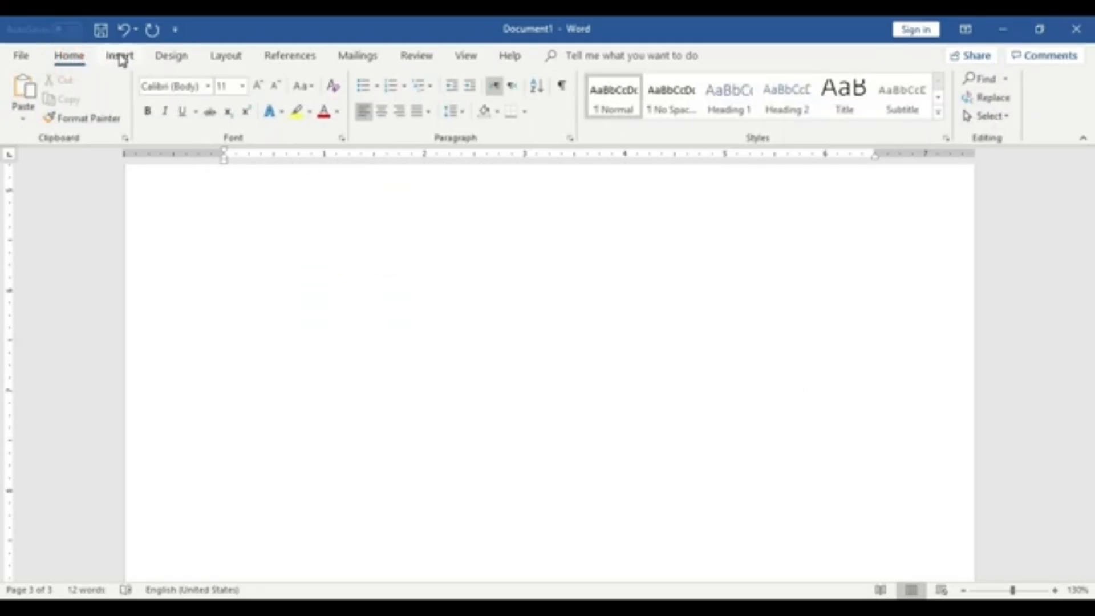
left_click(120, 57)
left_click(114, 102)
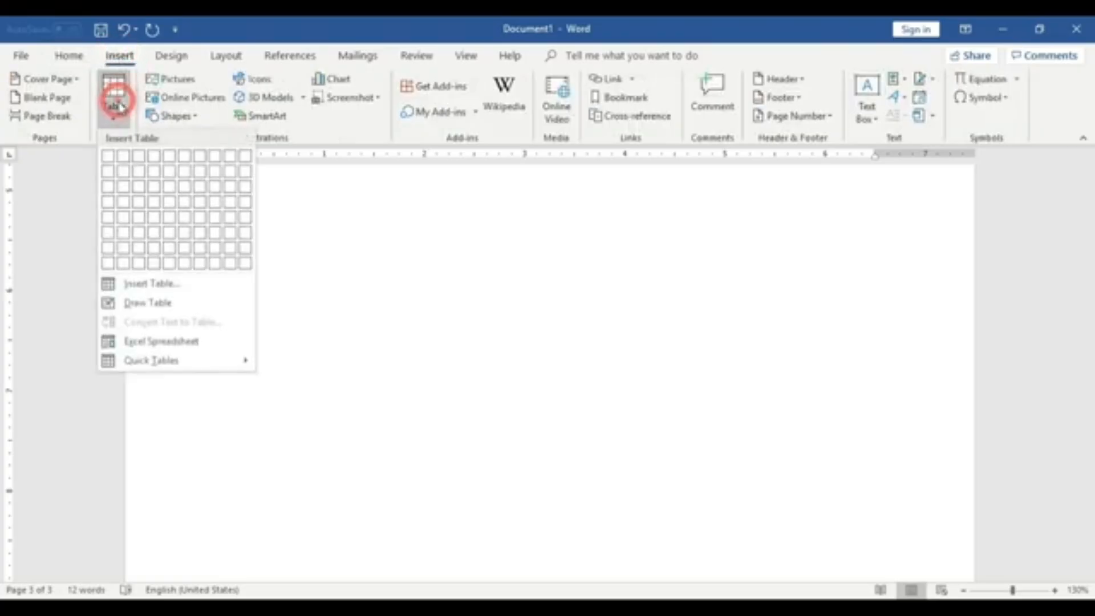
left_click(212, 343)
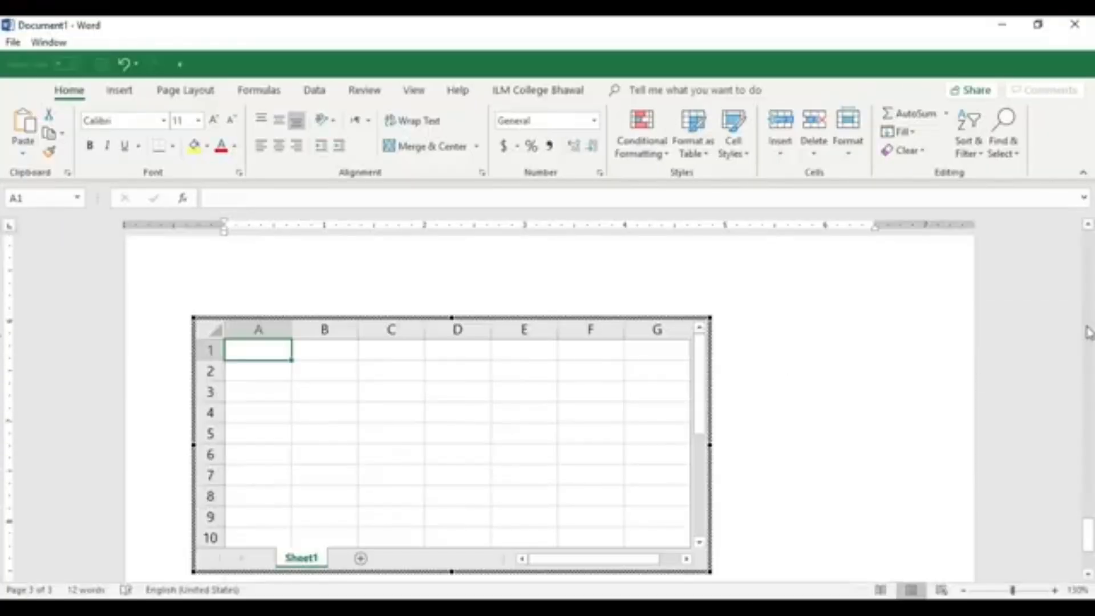
- Enlarge the new embedded spreadsheet so it shows columns A to J
scroll(1088, 533, "down", 3)
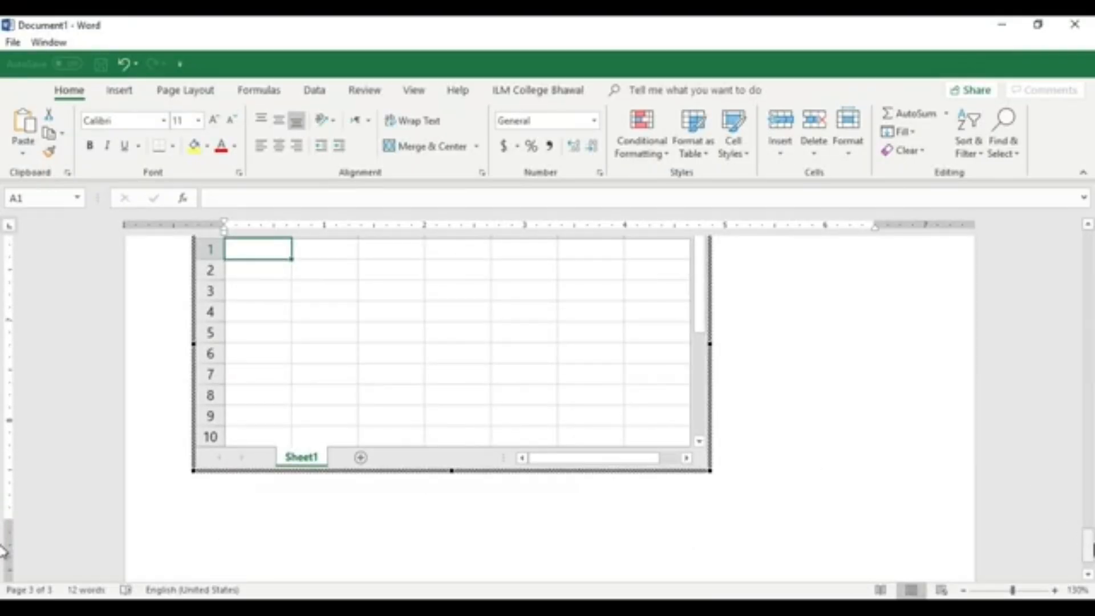
left_click_drag(1090, 544, 1086, 534)
scroll(747, 479, "down", 2)
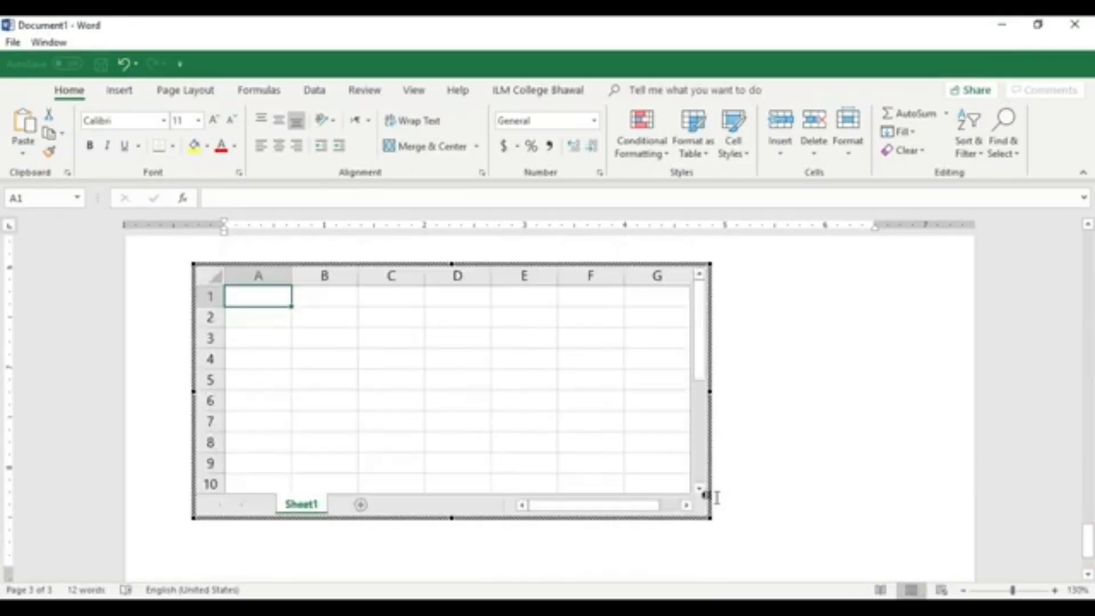
left_click_drag(710, 518, 898, 547)
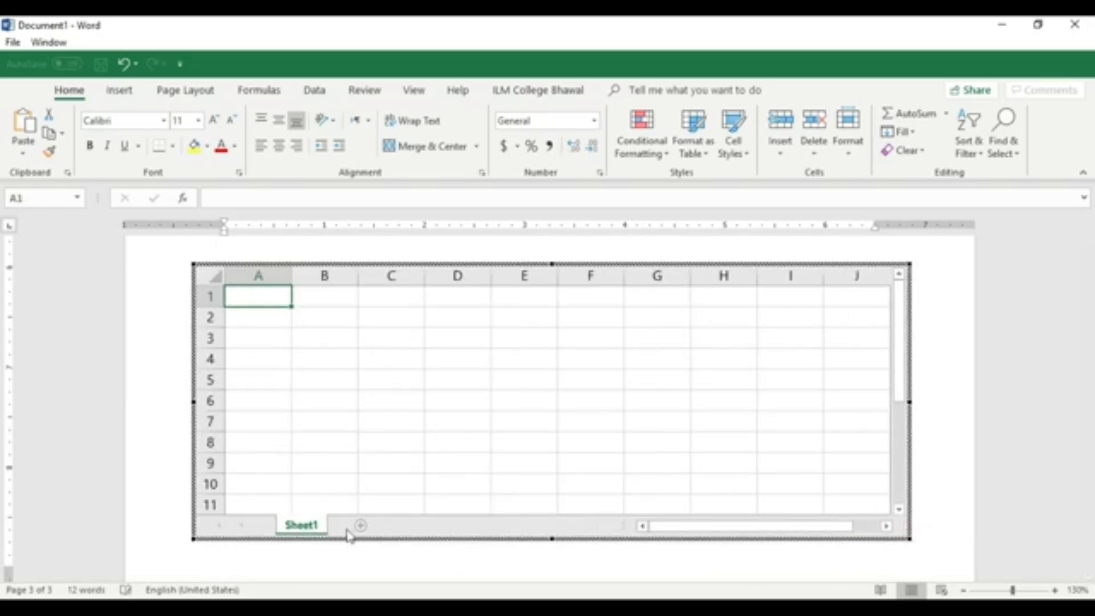
- Rename the embedded spreadsheet's sheet tab to A,B
right_click(314, 533)
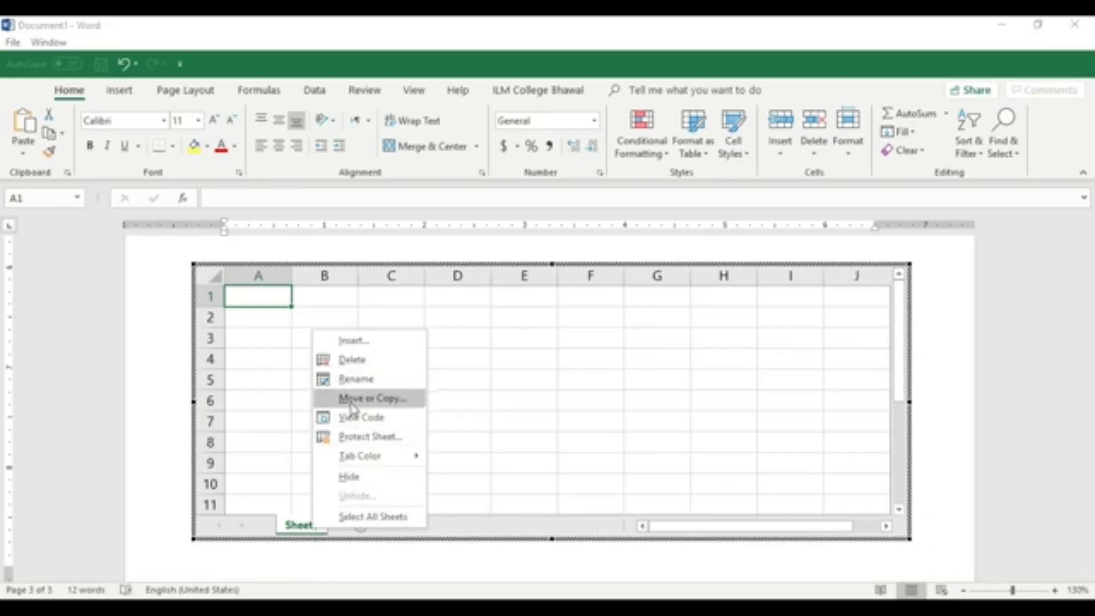
left_click(351, 382)
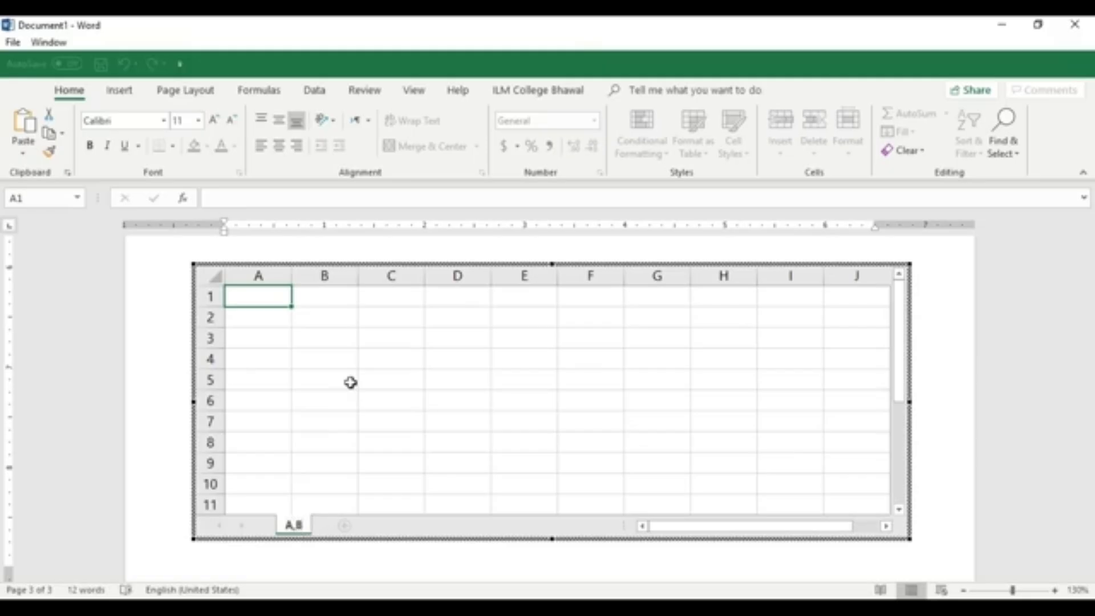
left_click(350, 383)
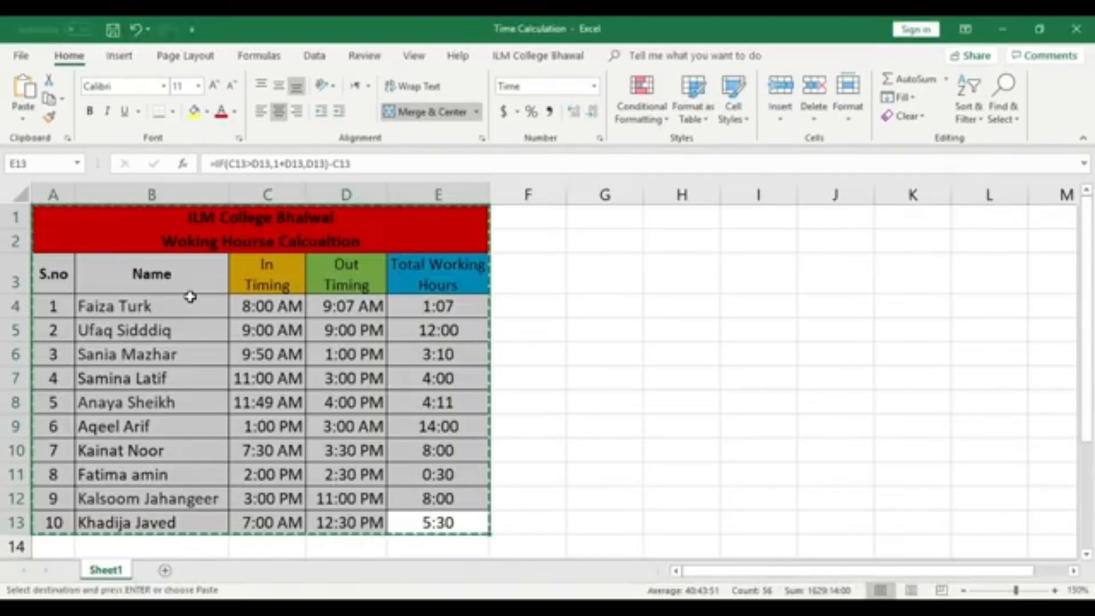
- Copy the working hours table again in the Time Calculation workbook
right_click(92, 222)
left_click(121, 243)
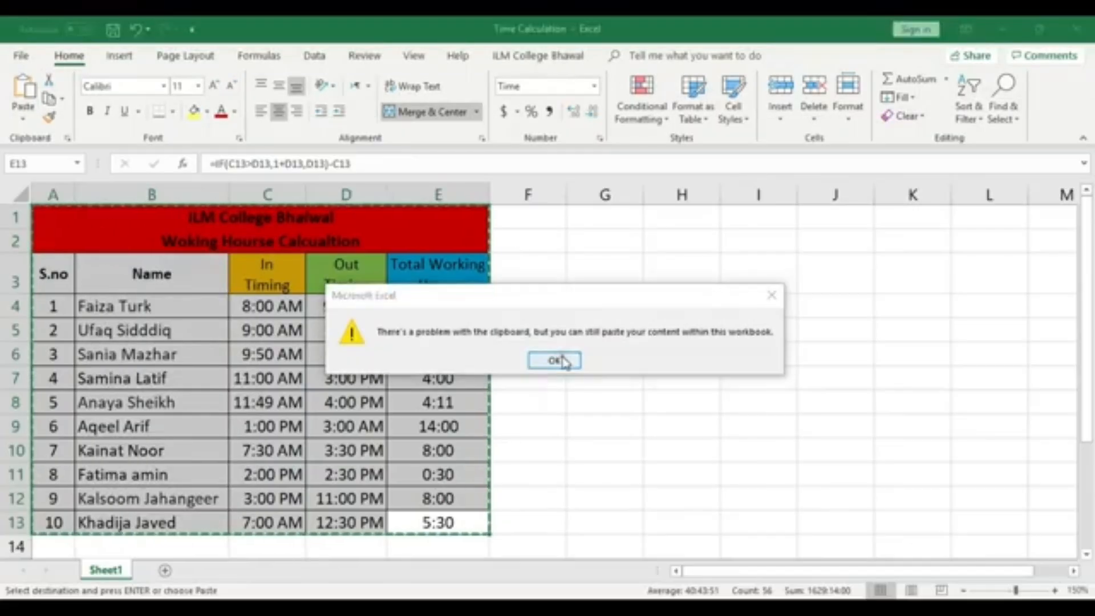
left_click(553, 360)
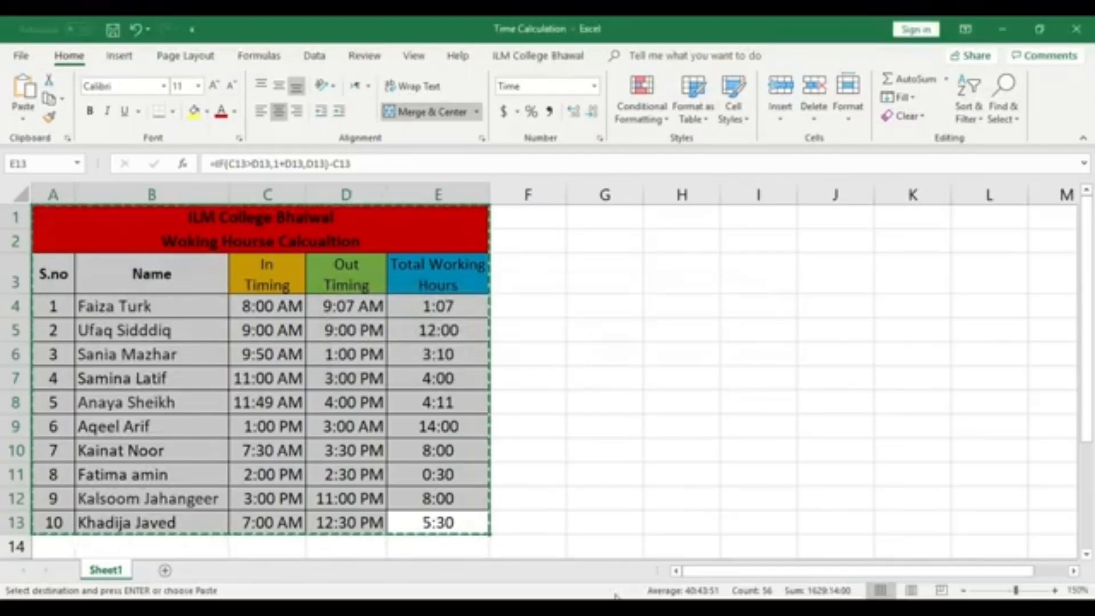
right_click(397, 459)
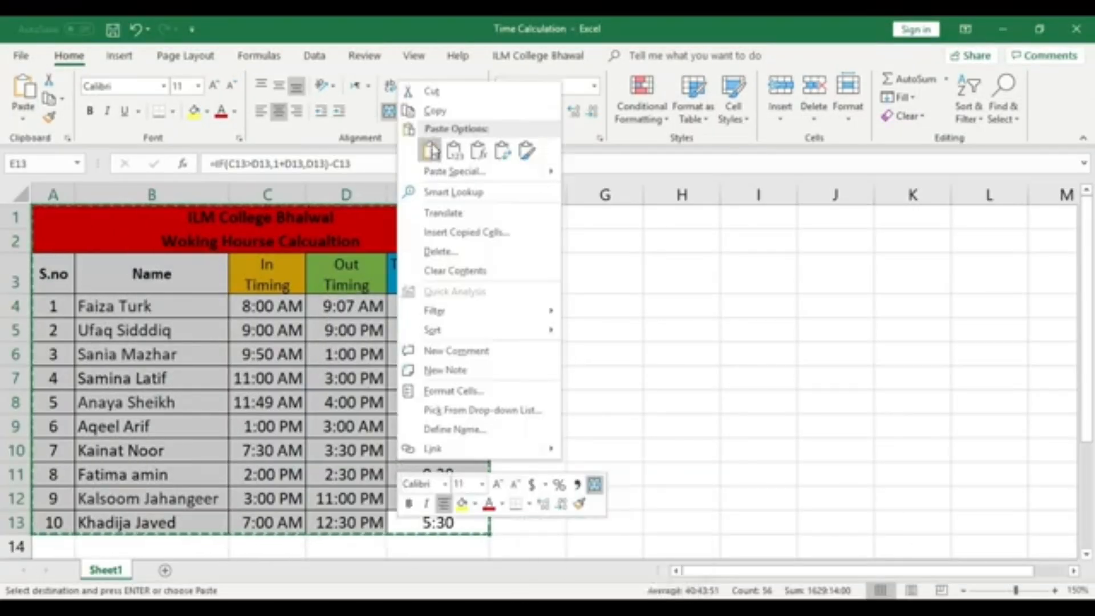
left_click(431, 110)
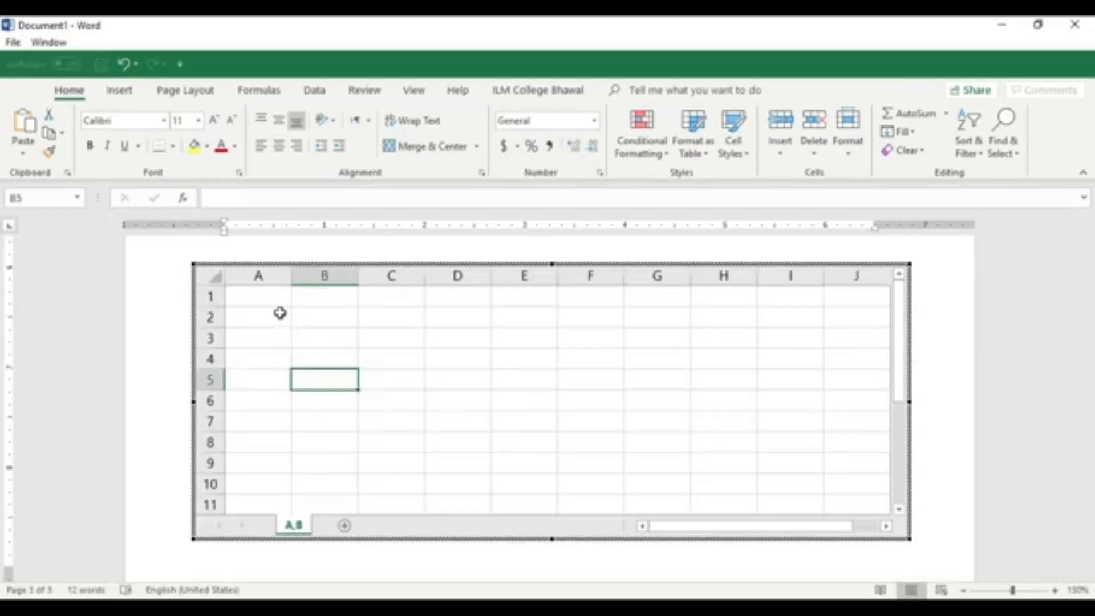
- Paste the table into cell A1 of the A,B sheet in the new embedded spreadsheet
left_click(259, 295)
right_click(260, 296)
left_click(293, 323)
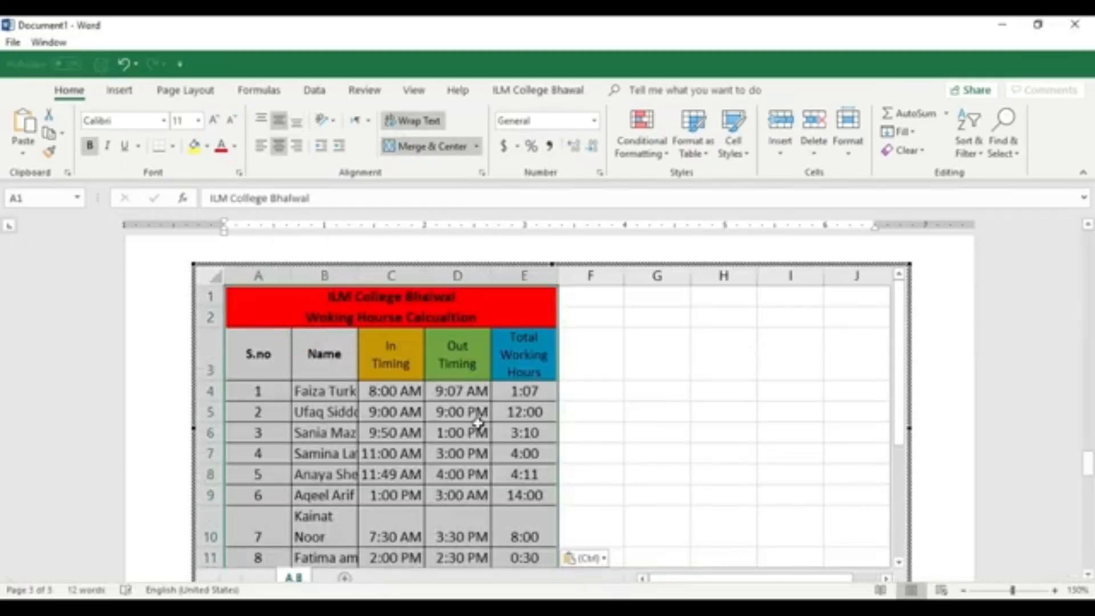
left_click(657, 416)
left_click_drag(1087, 463, 1086, 453)
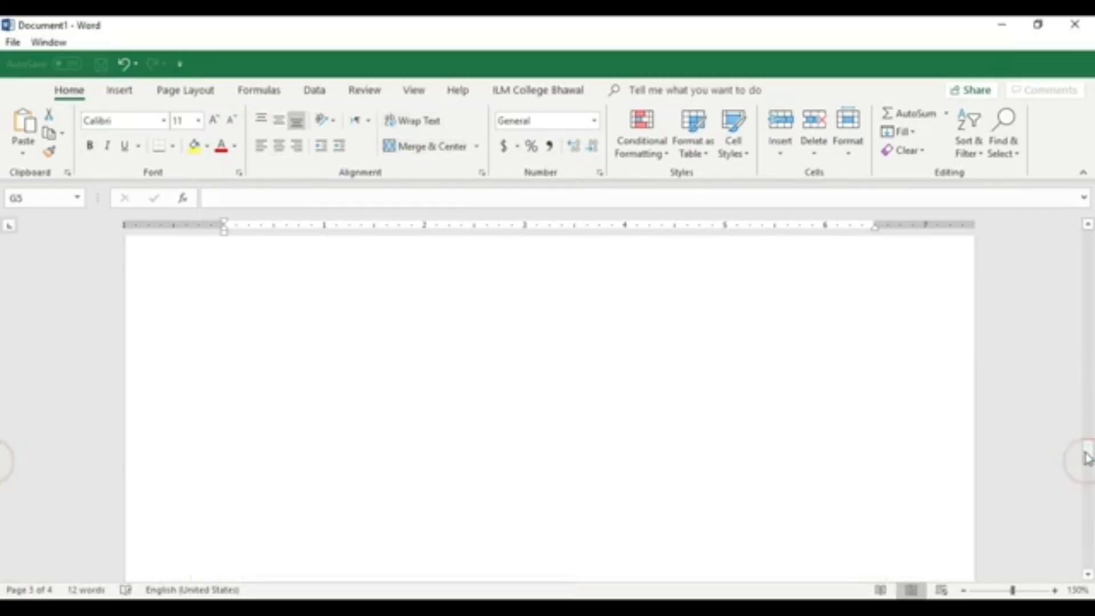
scroll(961, 482, "down", 10)
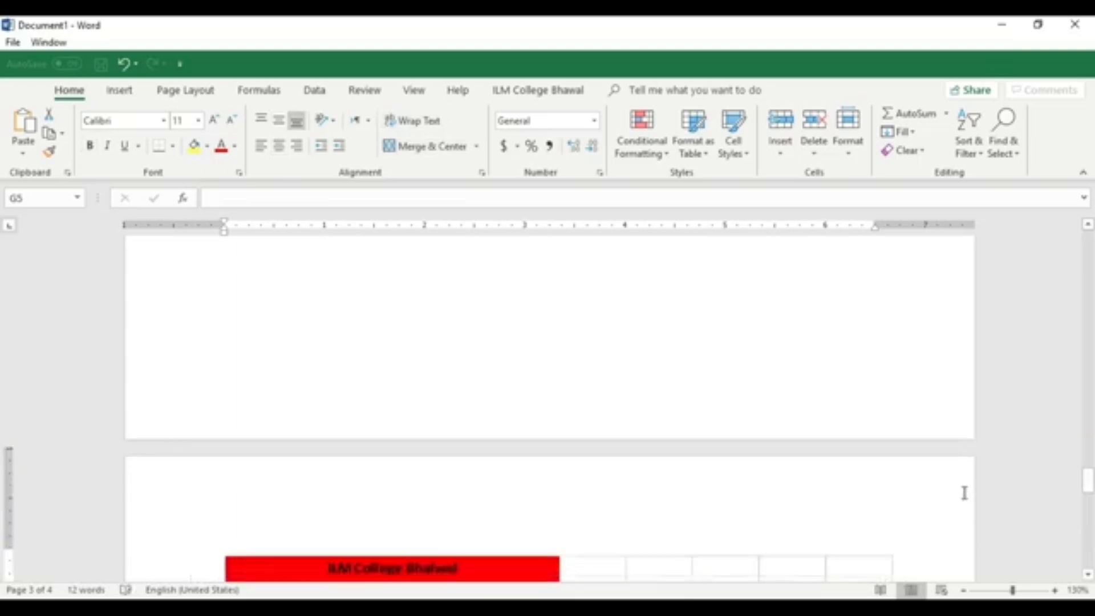
scroll(935, 481, "up", 5)
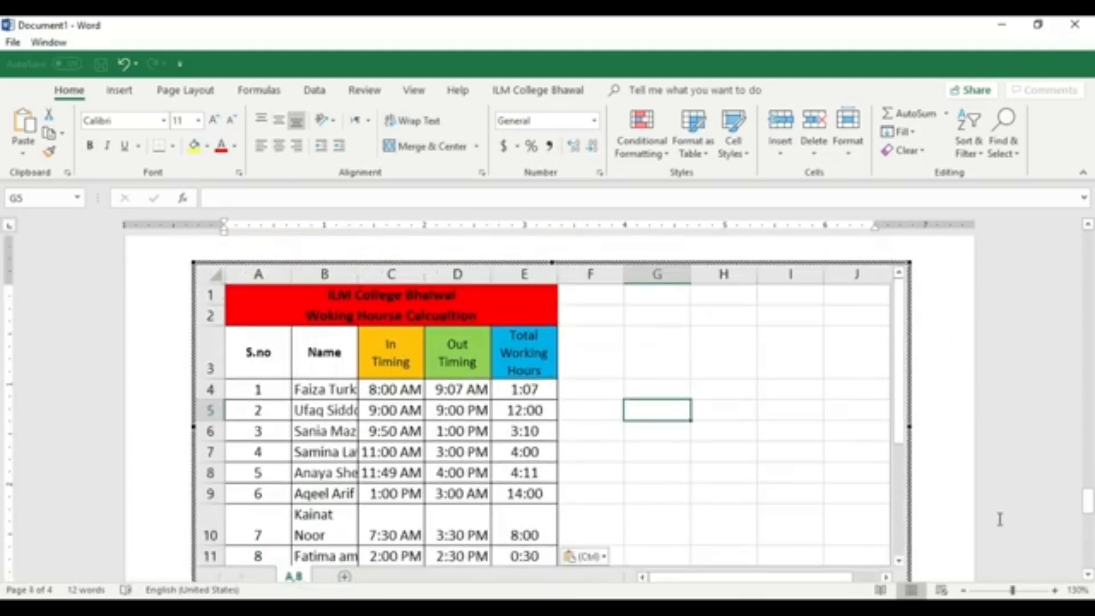
- Finish editing the embedded spreadsheet and return to the Word document
left_click(964, 591)
double_click(725, 382)
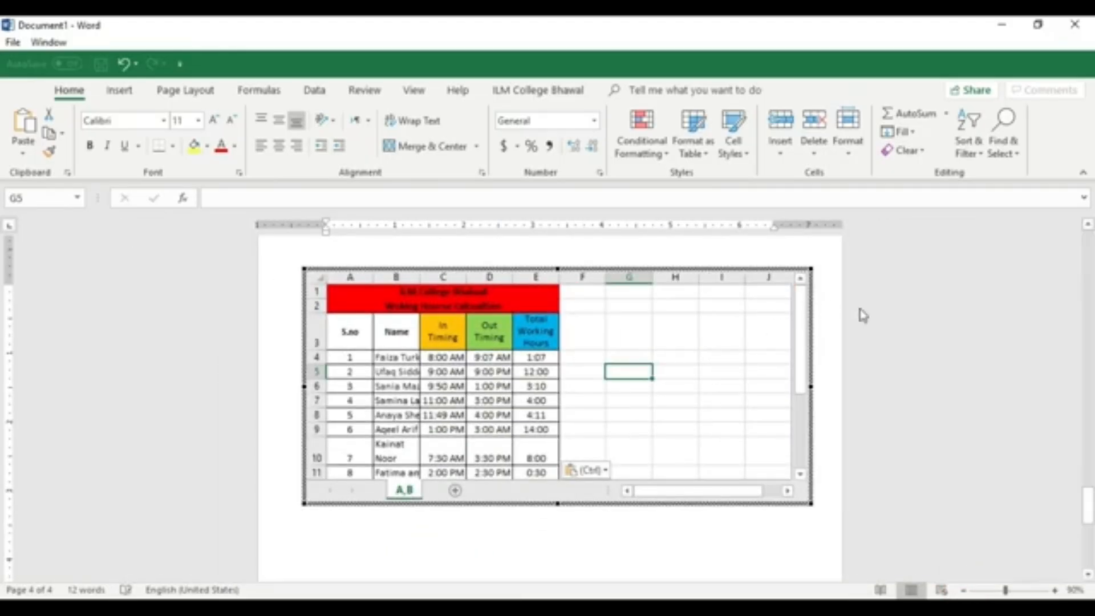
left_click(1000, 572)
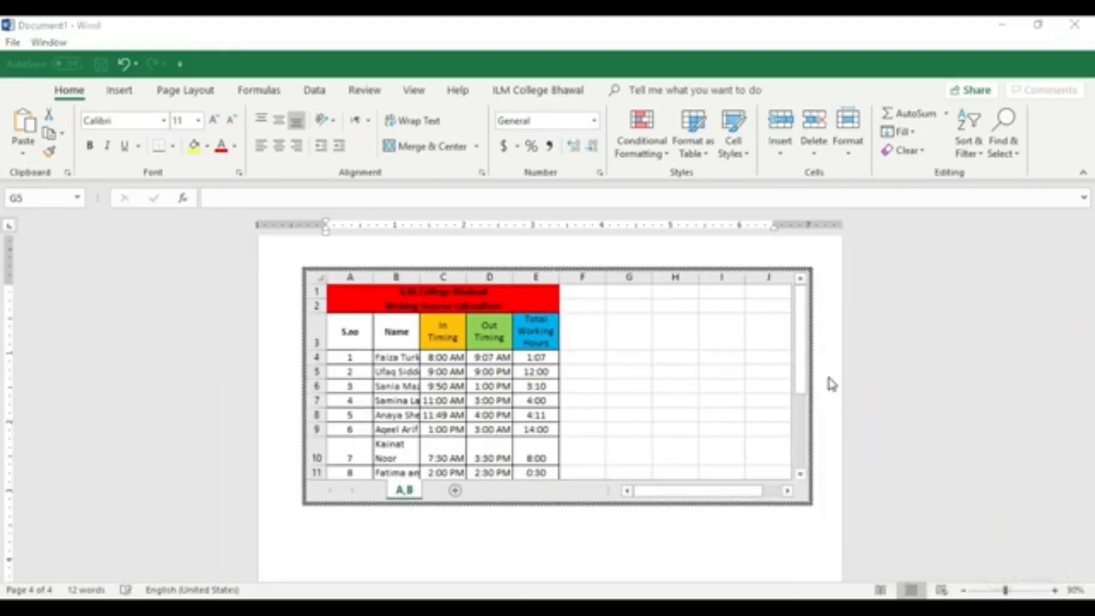
left_click(826, 377)
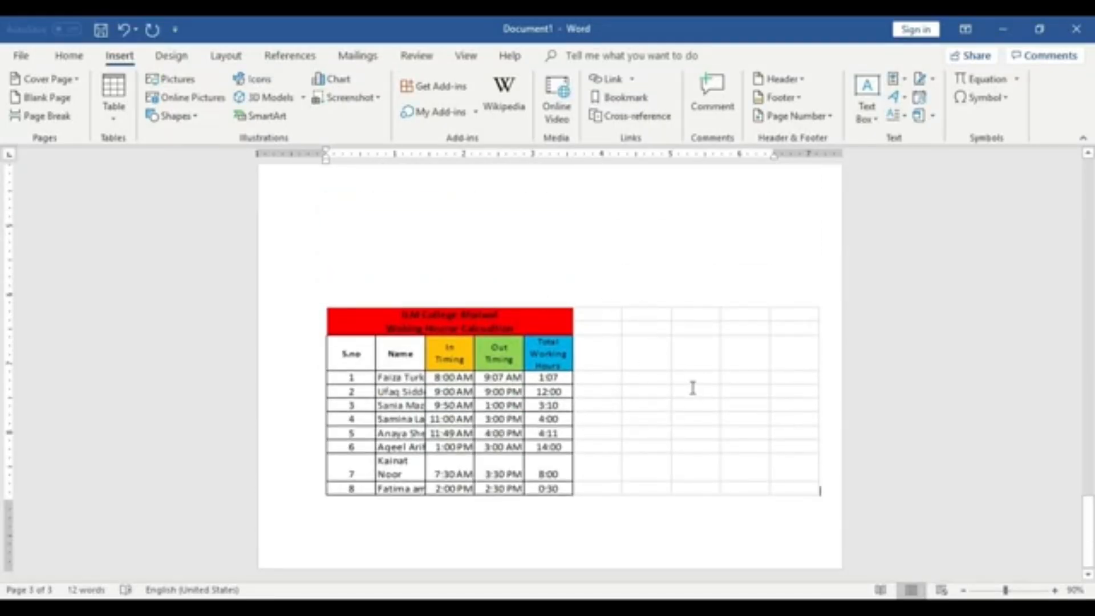
- Delete the empty lines above the embedded spreadsheet to move it up the page
left_click(770, 325)
scroll(667, 434, "up", 3)
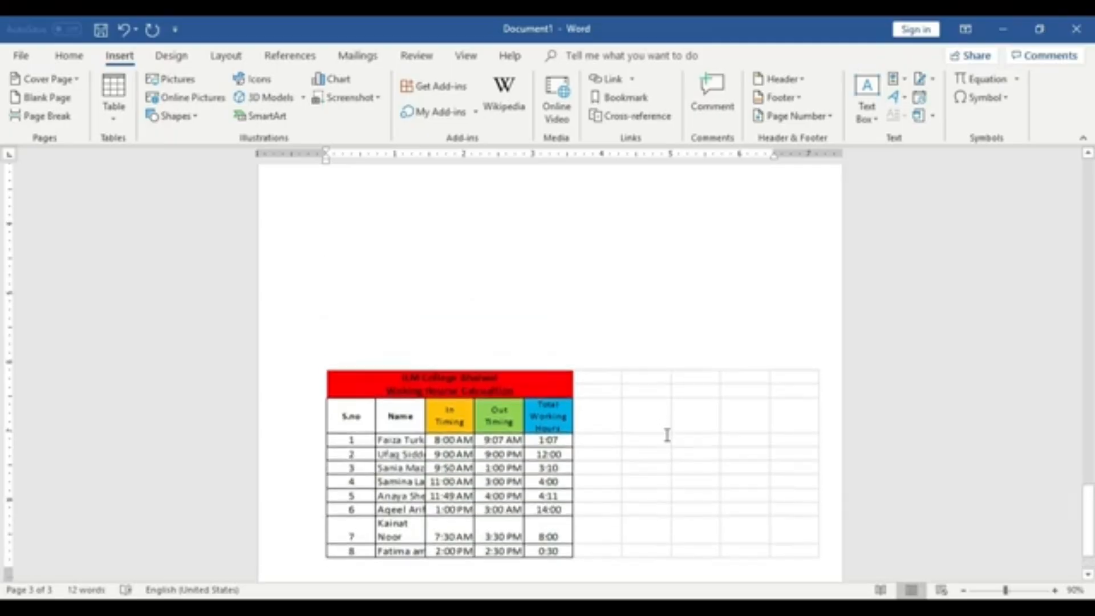
scroll(498, 396, "up", 2)
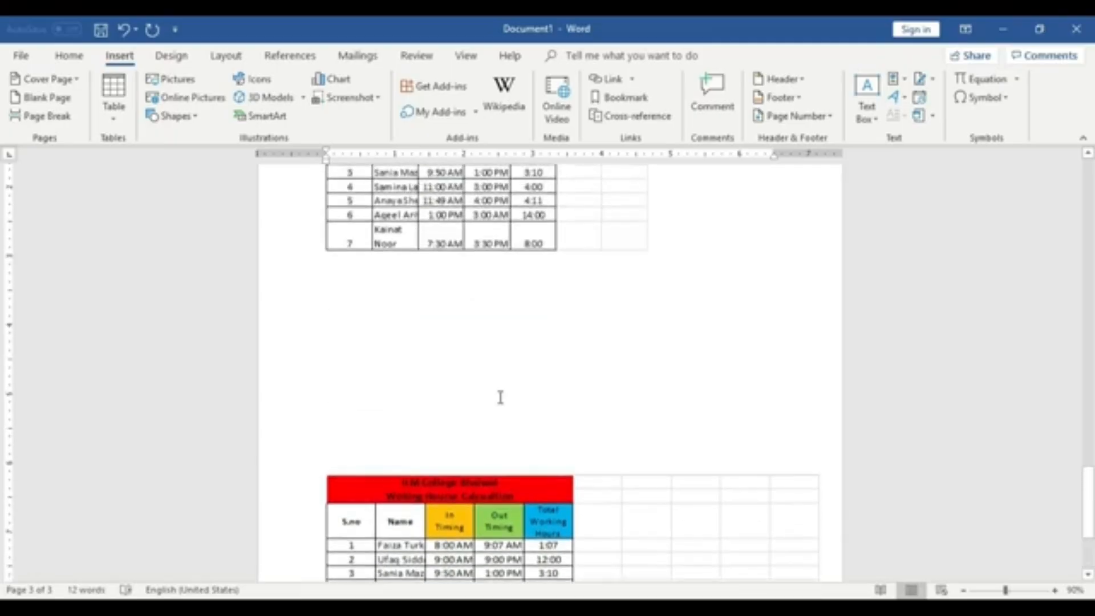
key("BackSpace")
key("BackSpace")
key("BackSpace")
key("BackSpace")
key("BackSpace")
key("BackSpace")
key("BackSpace")
key("BackSpace")
key("BackSpace")
key("BackSpace")
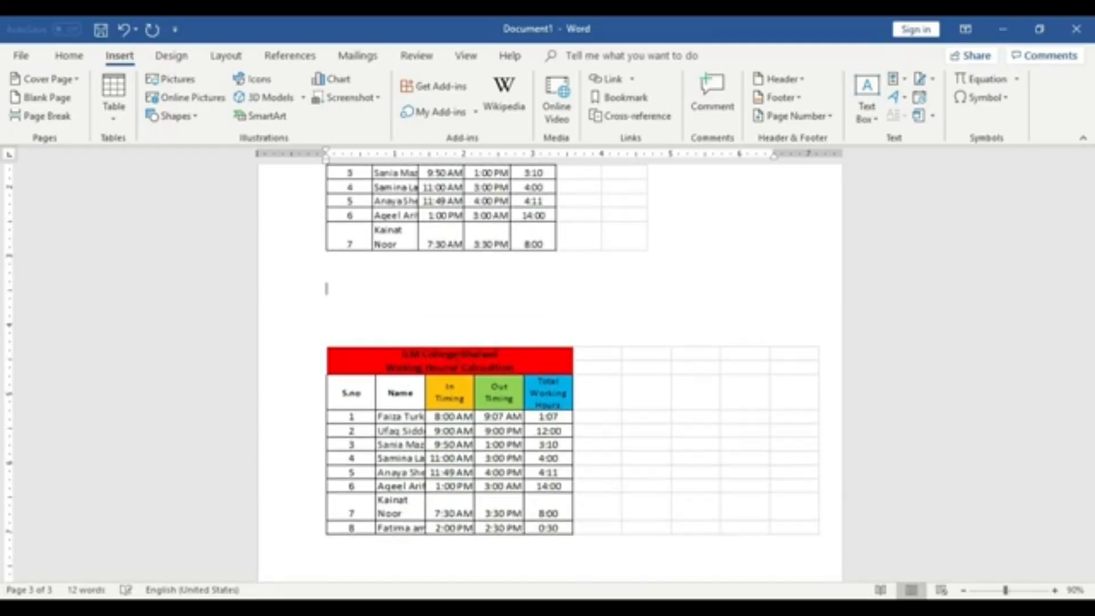
- Insert a page break below the embedded spreadsheet
scroll(507, 410, "down", 5)
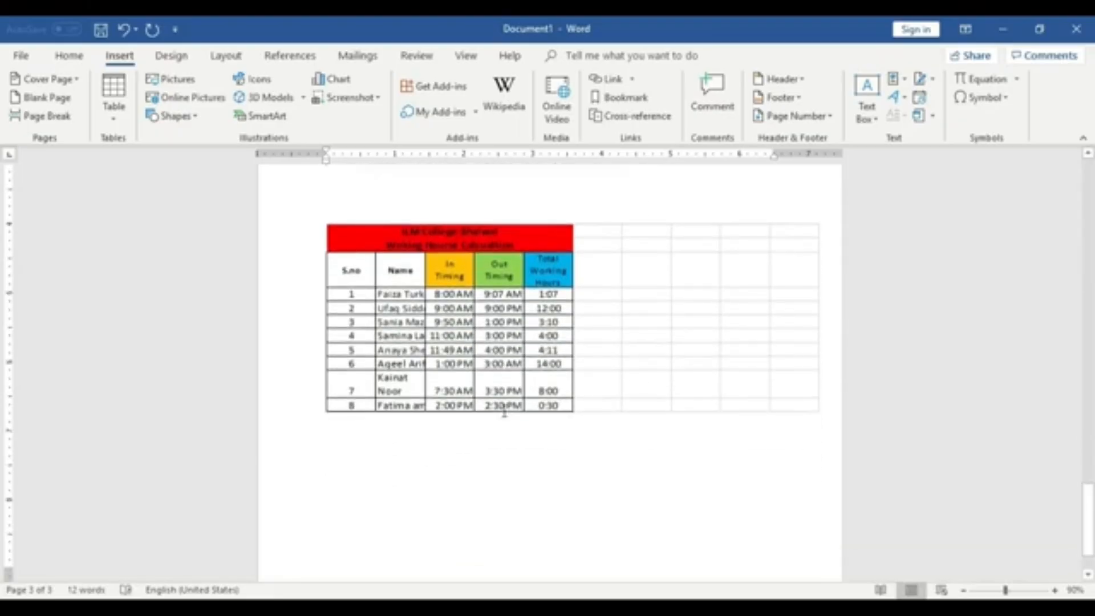
left_click(555, 450)
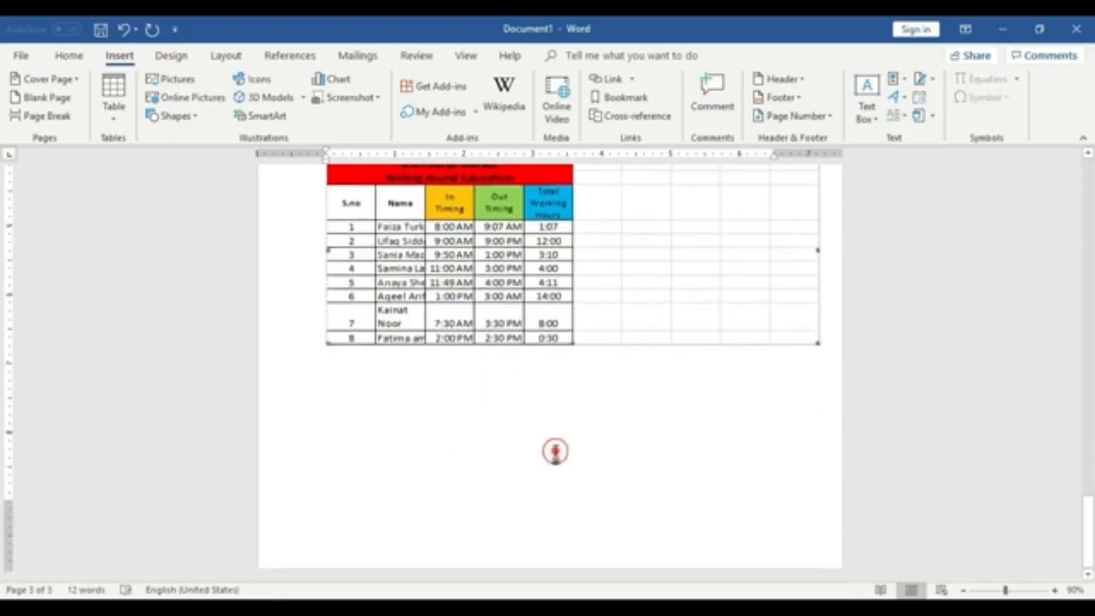
left_click(827, 303)
left_click(586, 468)
left_click(585, 468)
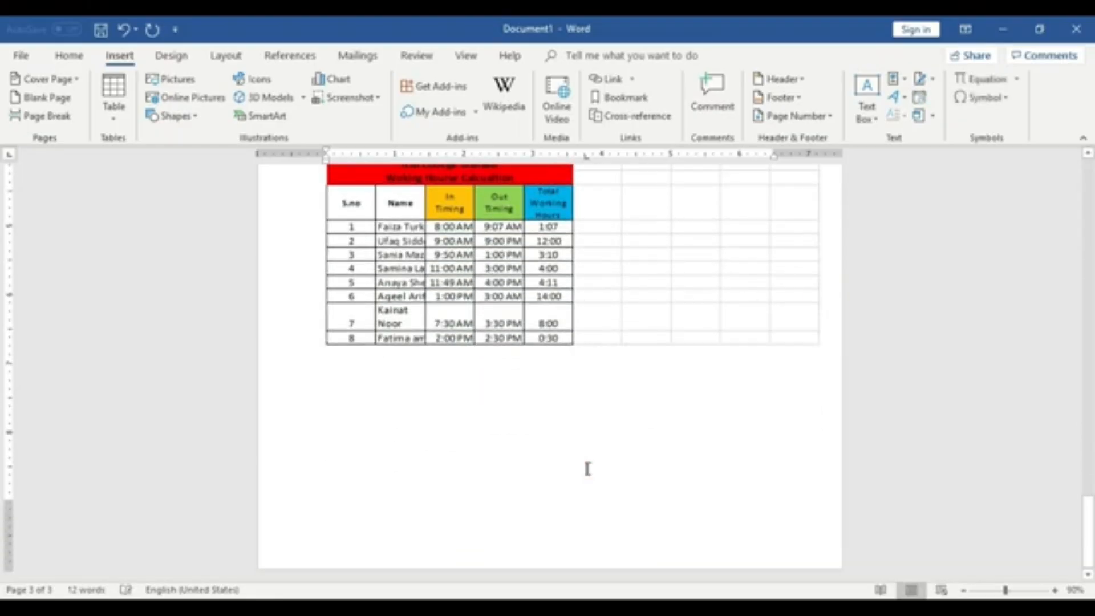
key("ctrl+Return")
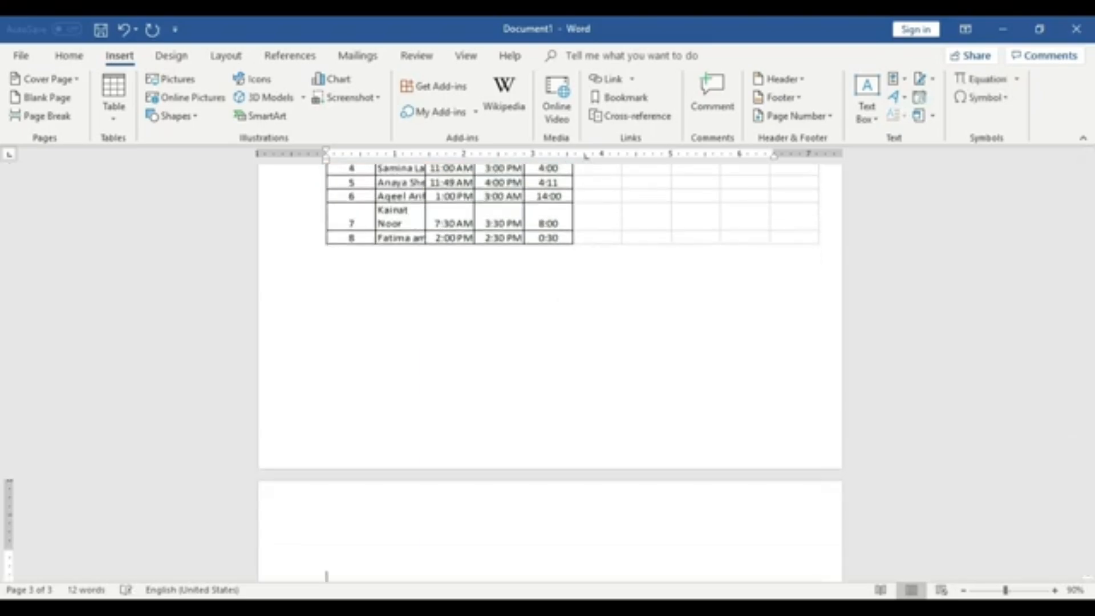
- Insert the Calendar 4 quick table on the new page
scroll(615, 492, "down", 3)
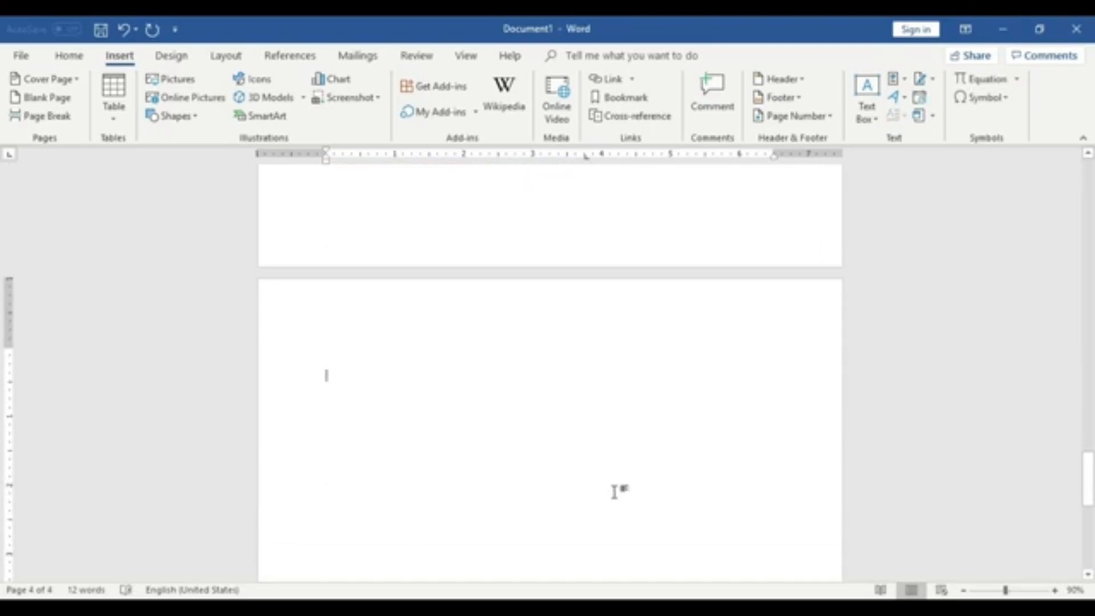
left_click(122, 114)
left_click(172, 360)
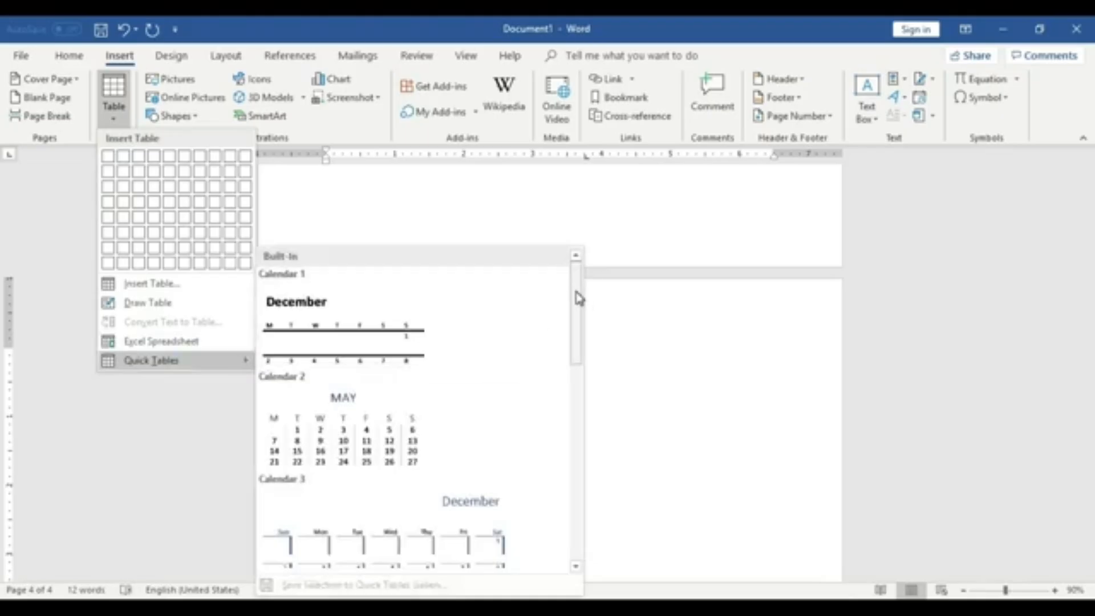
left_click_drag(576, 290, 580, 371)
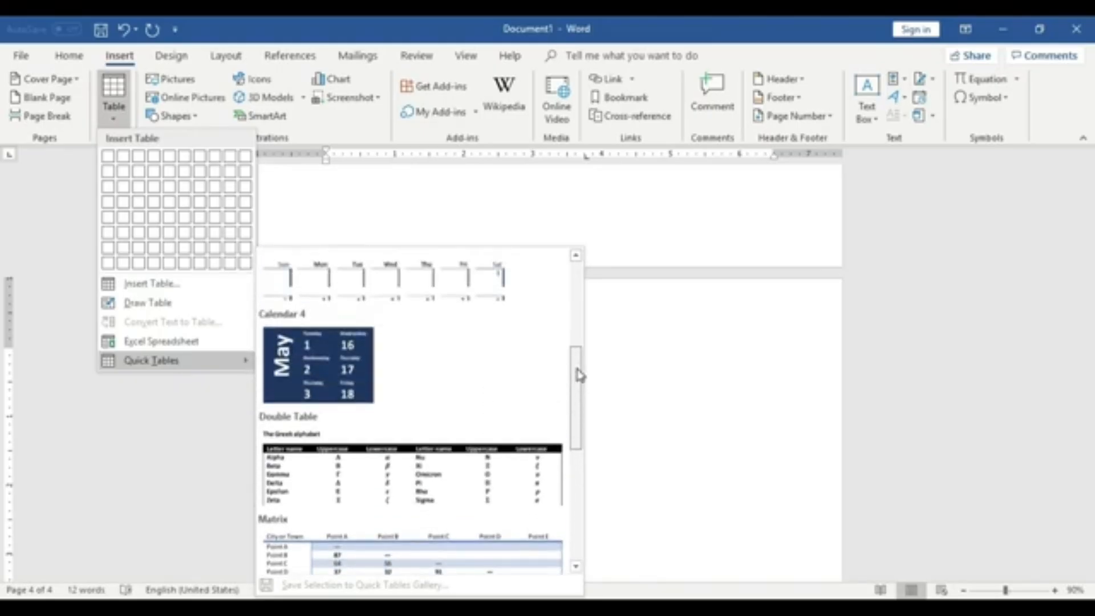
left_click(352, 366)
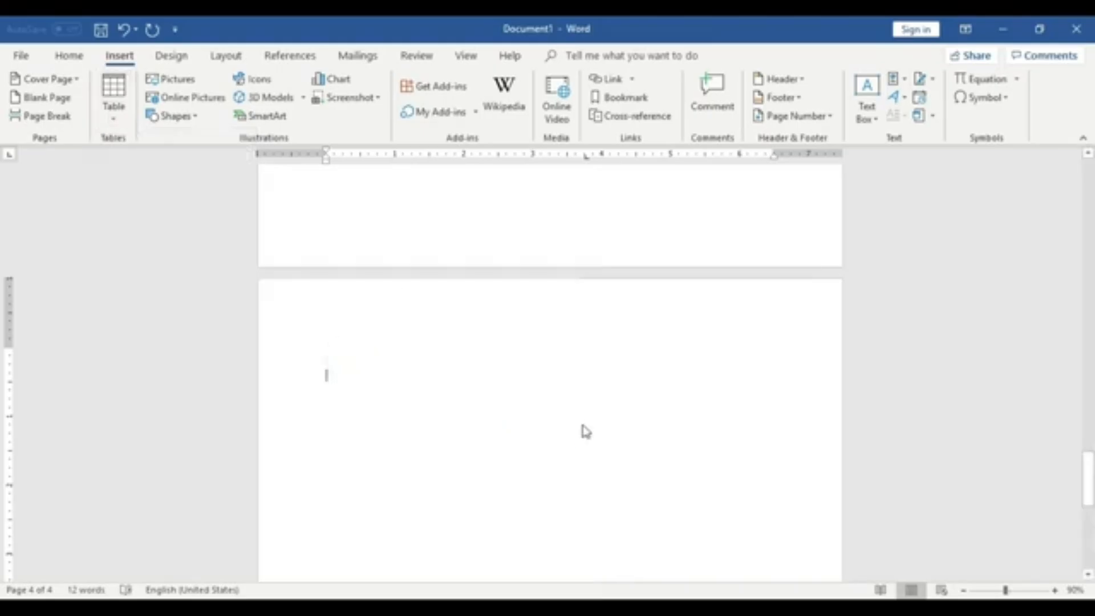
- Insert the Calendar 2 quick table on the page after the Calendar 4 table
scroll(476, 426, "down", 3)
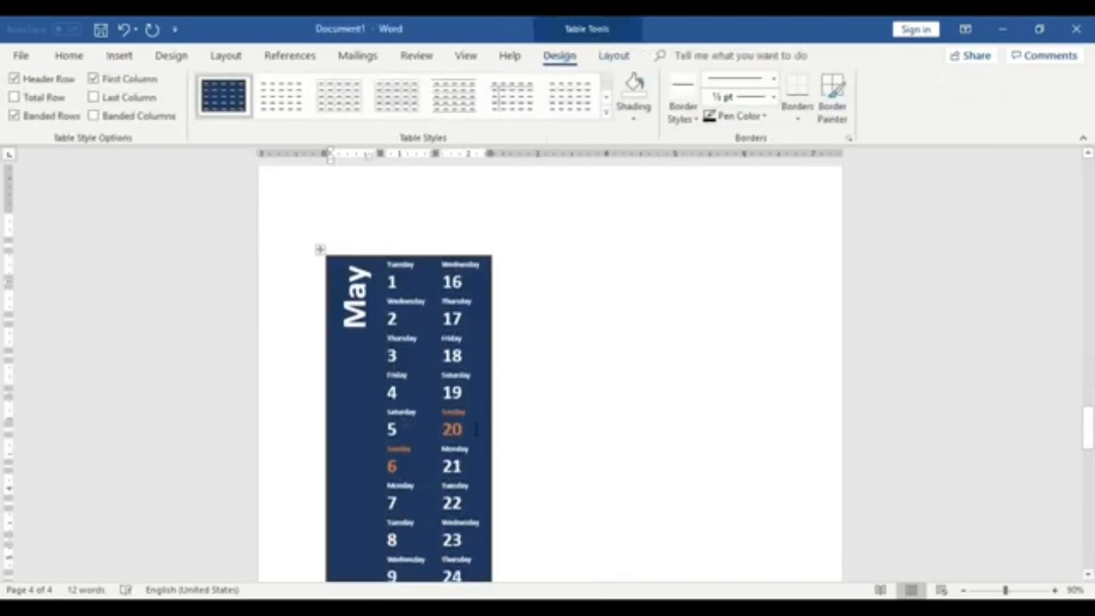
scroll(476, 426, "down", 12)
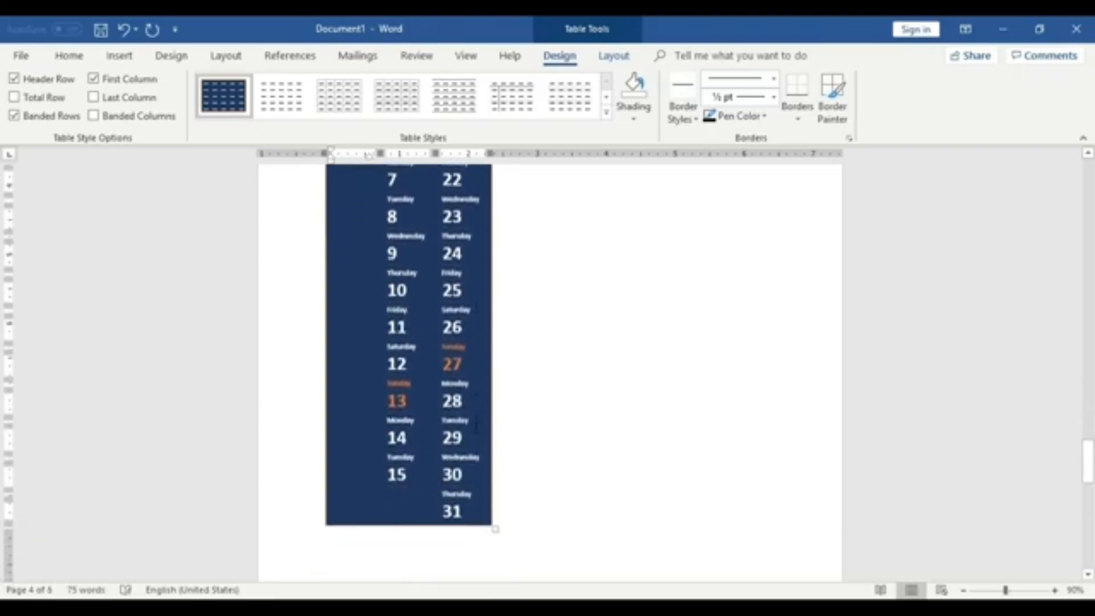
scroll(476, 428, "down", 4)
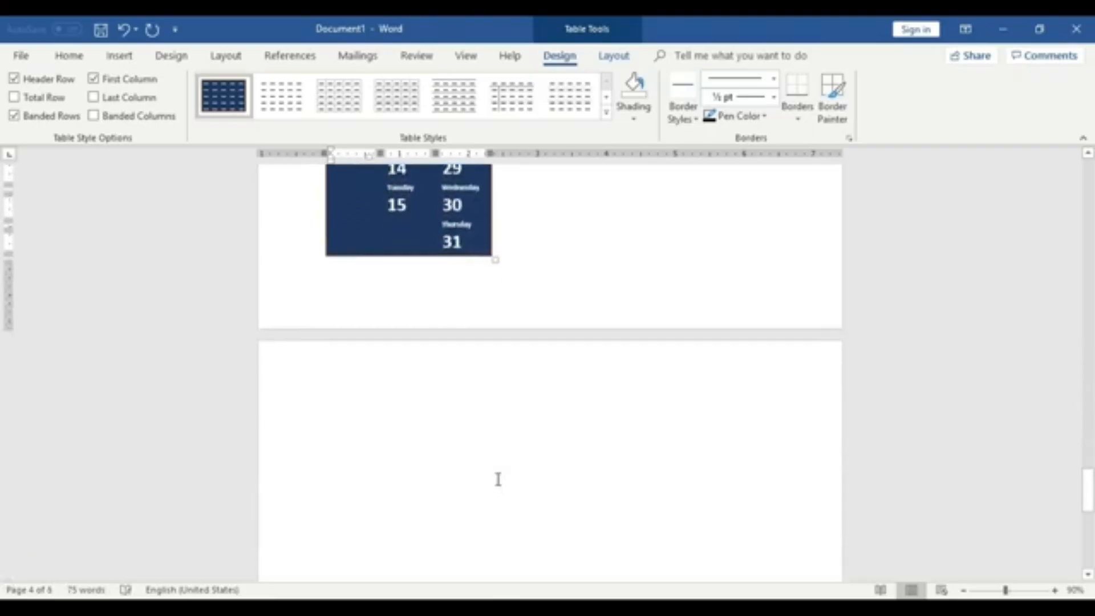
scroll(496, 482, "up", 4)
scroll(490, 462, "down", 4)
left_click(482, 445)
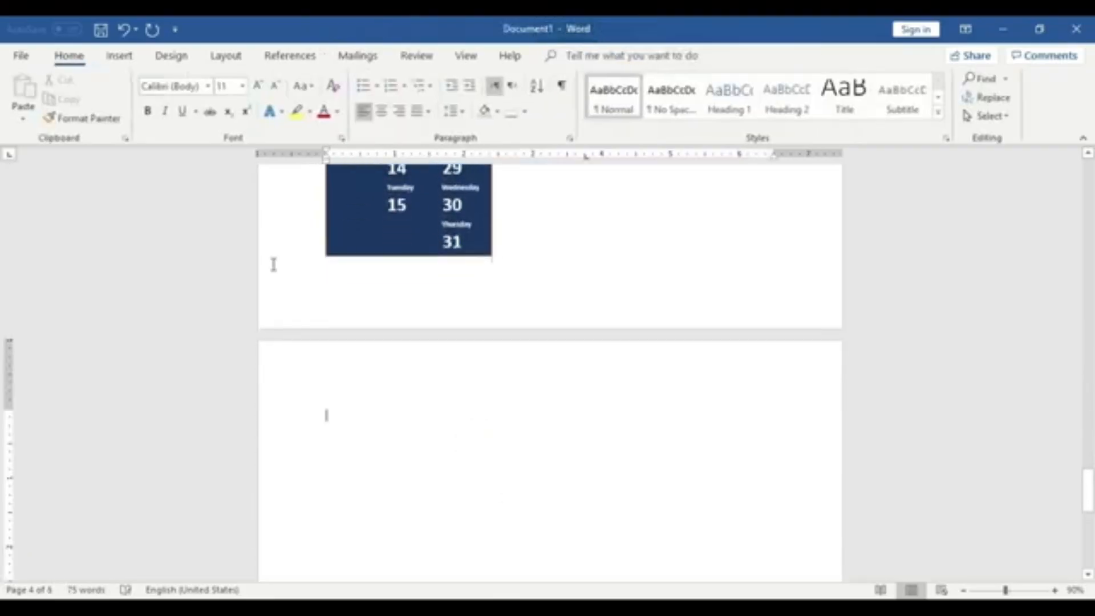
left_click(117, 57)
left_click(117, 113)
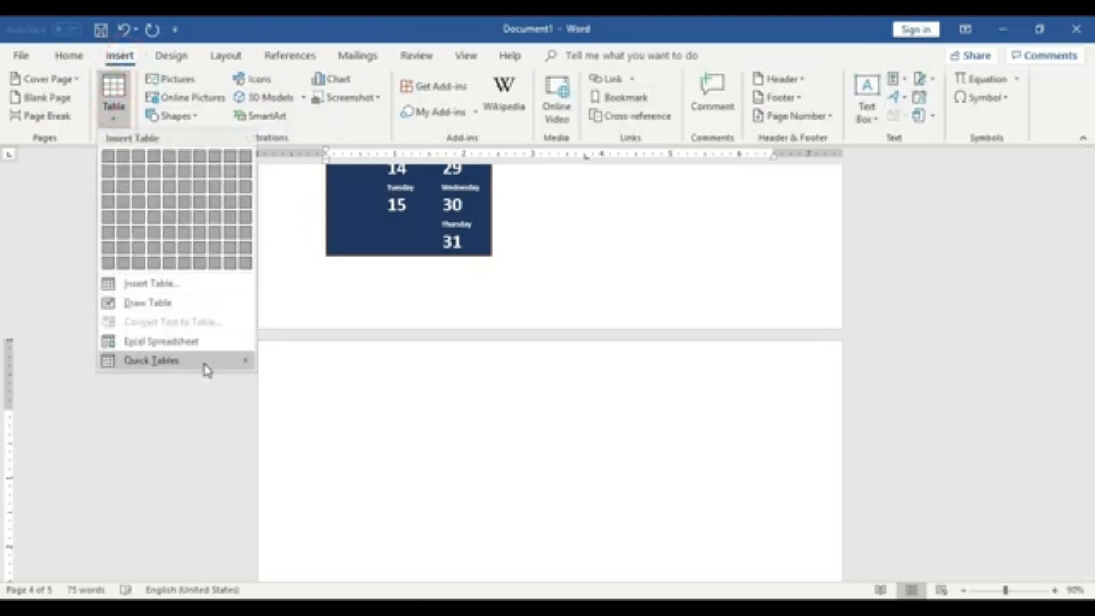
mouse_move(205, 365)
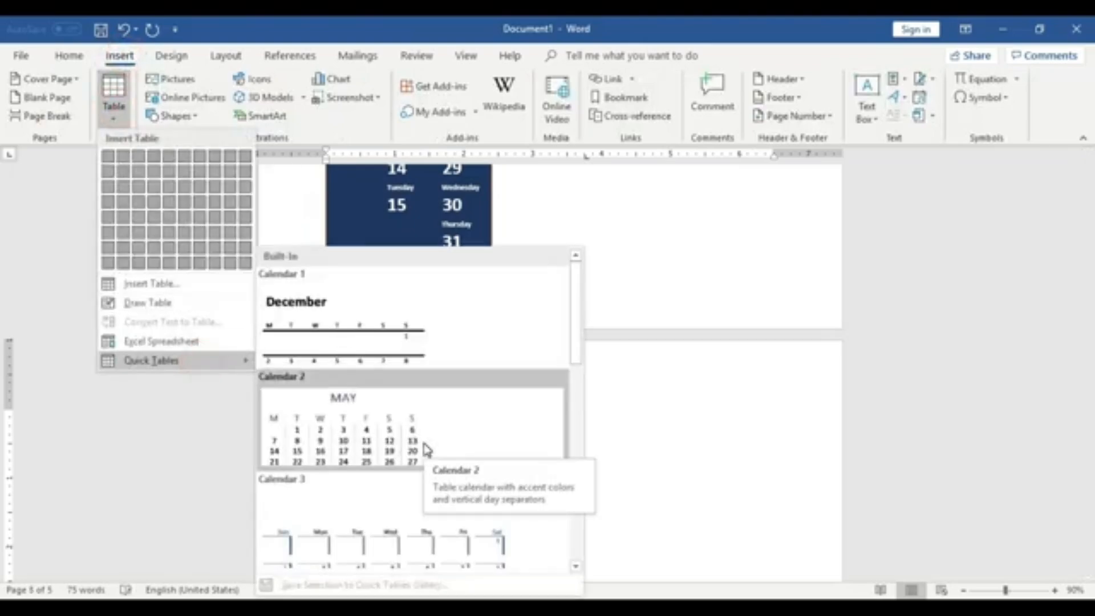
left_click(405, 440)
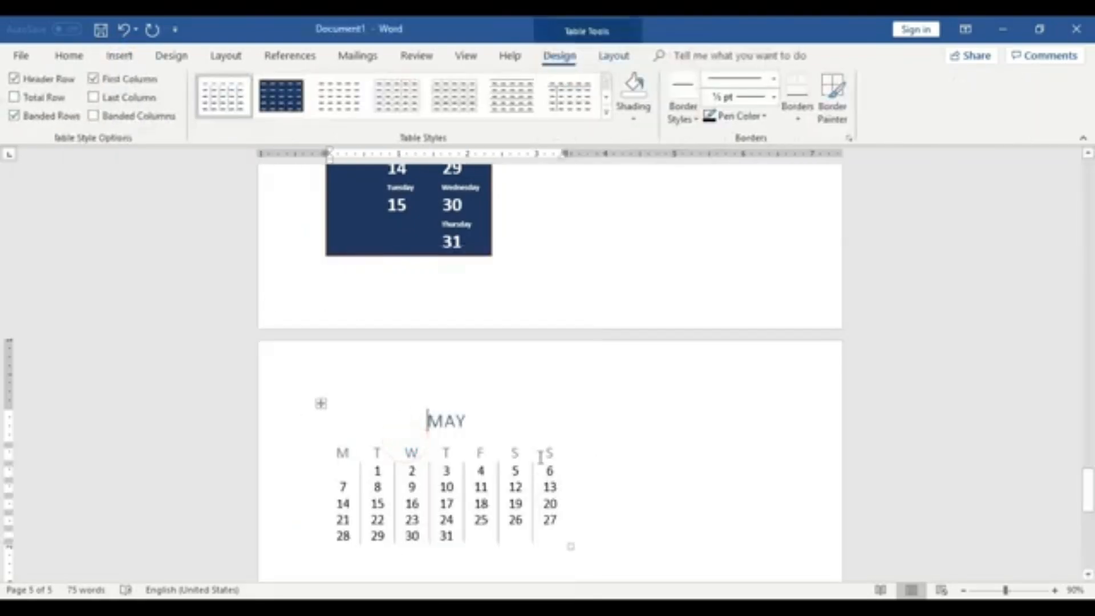
- Select the Calendar 2 table and center it on the page
scroll(559, 468, "down", 1)
left_click(314, 336)
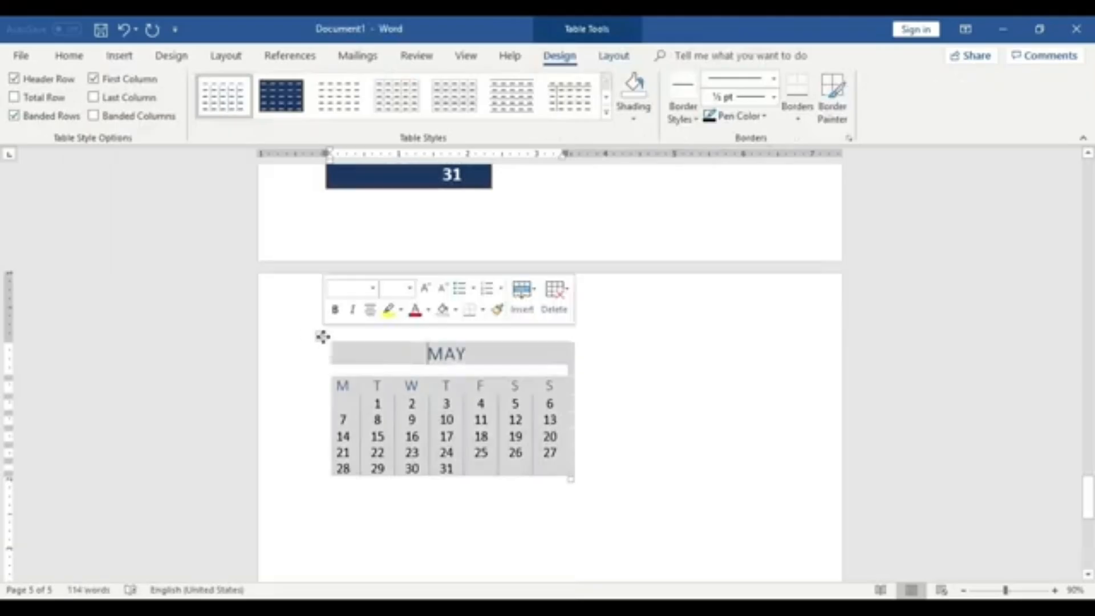
left_click(63, 55)
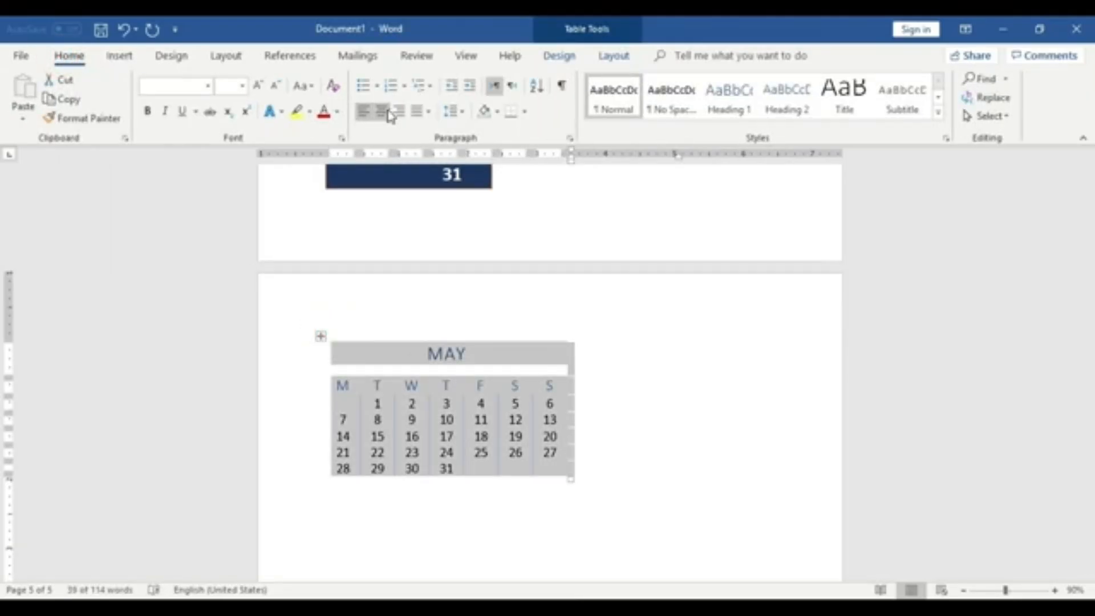
left_click(381, 111)
left_click(742, 414)
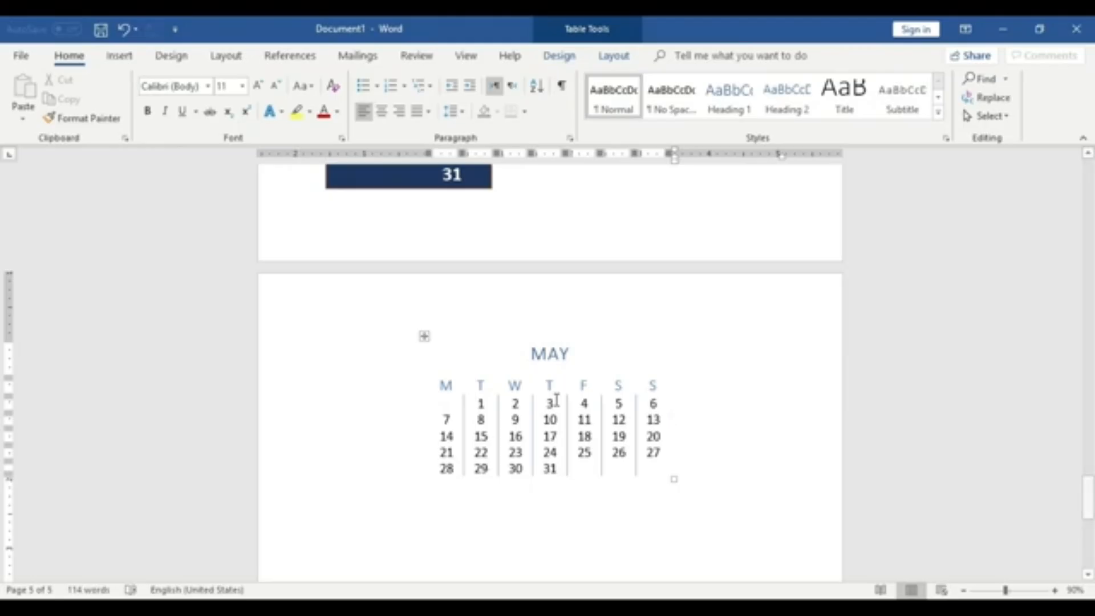
left_click(118, 56)
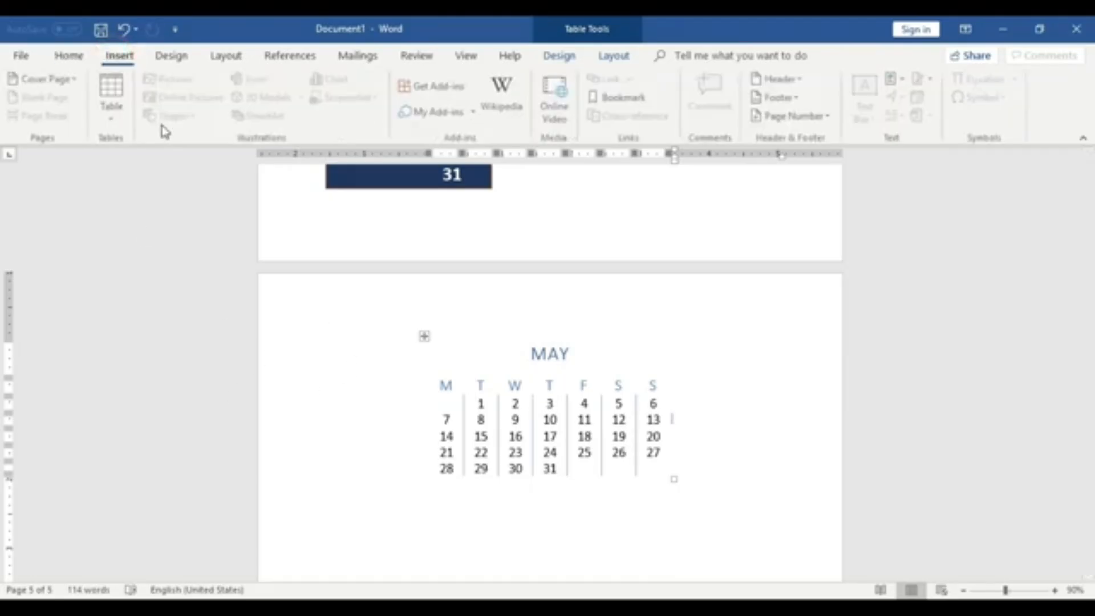
left_click(113, 98)
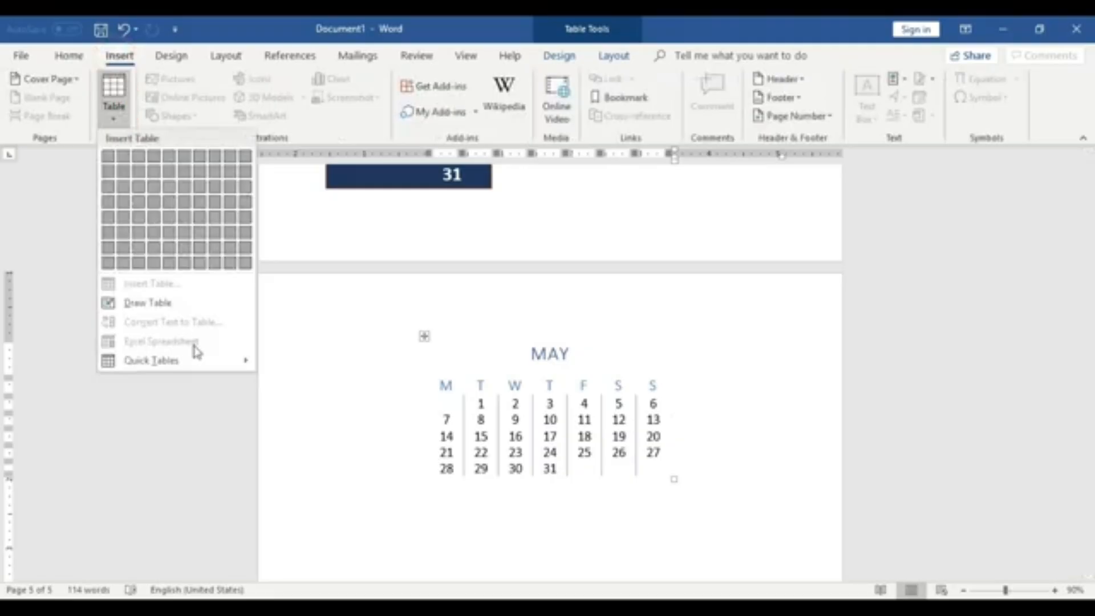
mouse_move(198, 366)
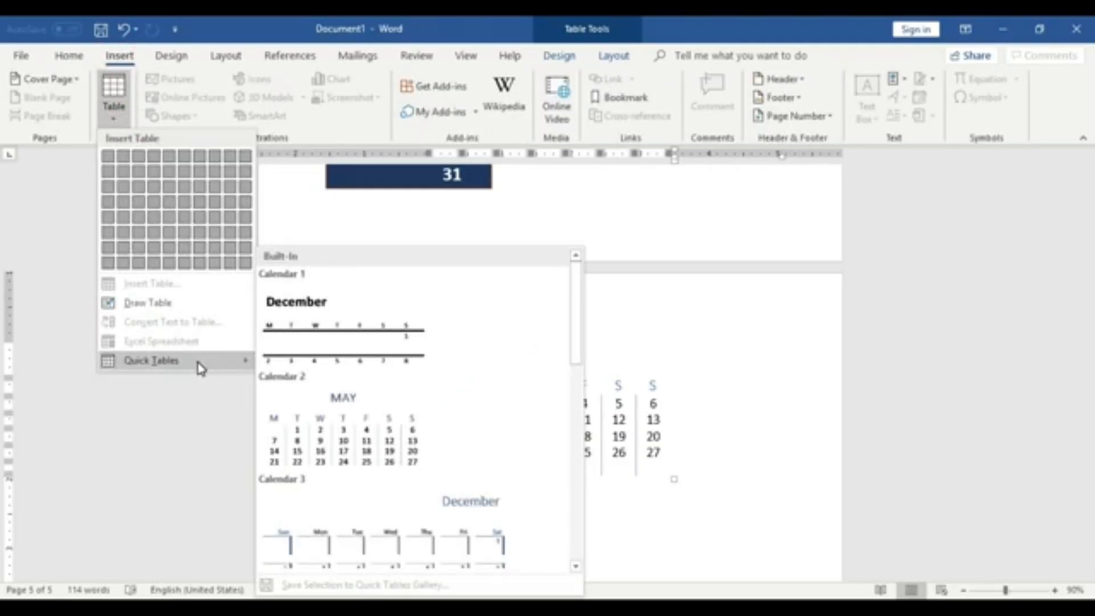
left_click(201, 456)
scroll(679, 470, "down", 5)
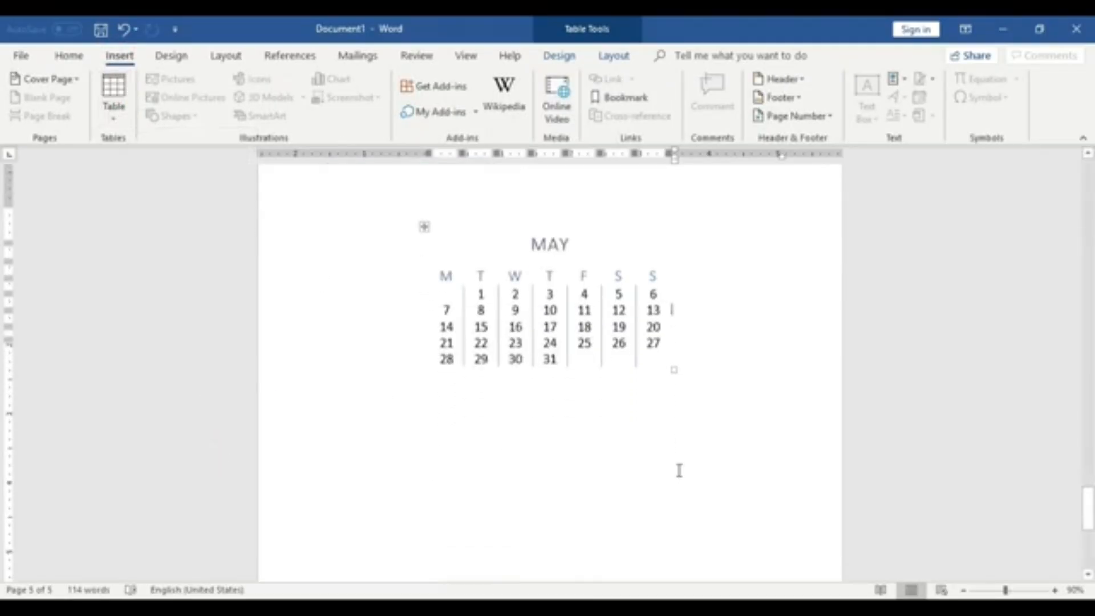
- Scroll through the document to review all the tables created so far
scroll(678, 470, "up", 10)
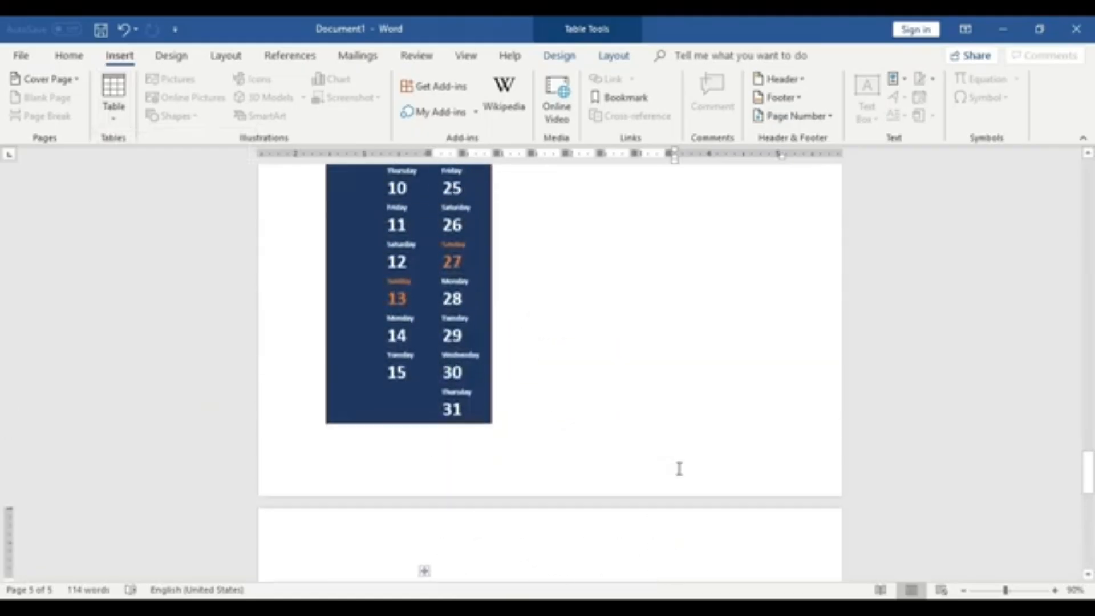
scroll(677, 468, "up", 6)
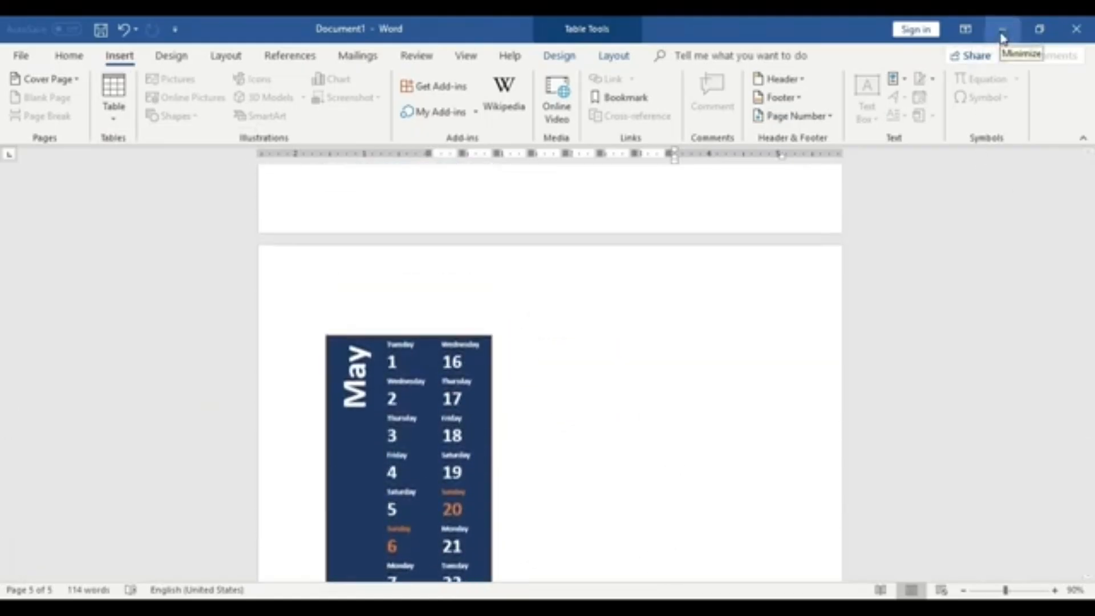
scroll(724, 393, "up", 10)
scroll(725, 391, "up", 15)
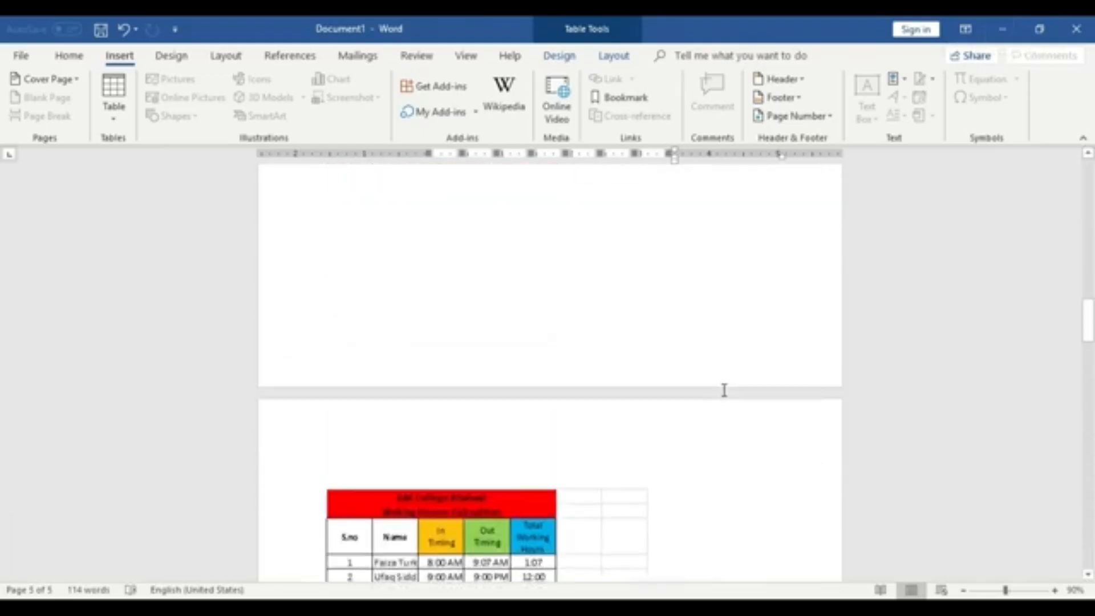
scroll(722, 387, "up", 5)
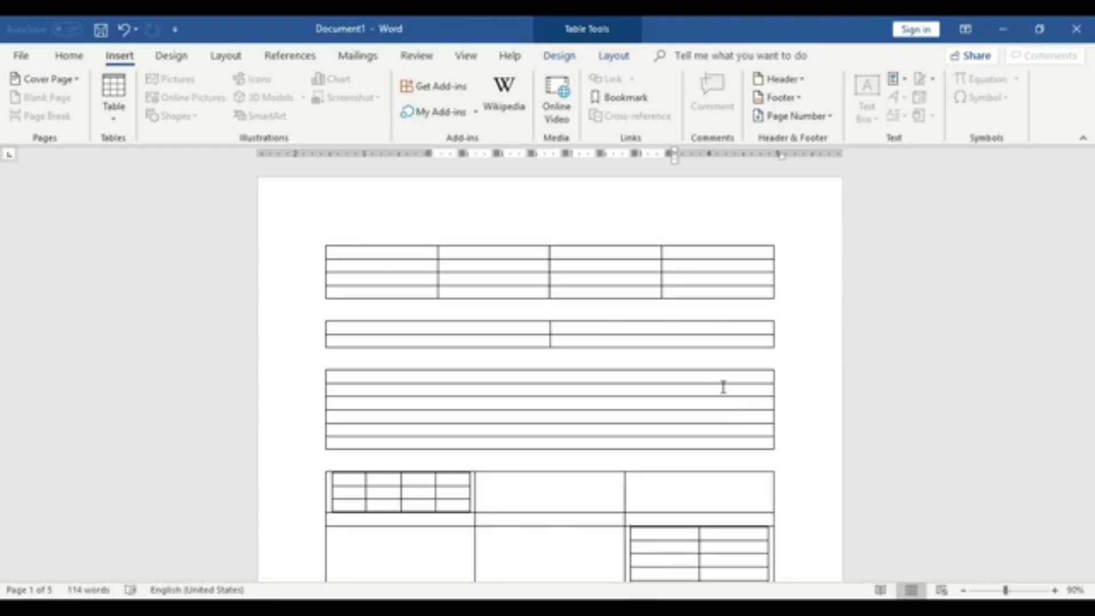
scroll(755, 310, "down", 2)
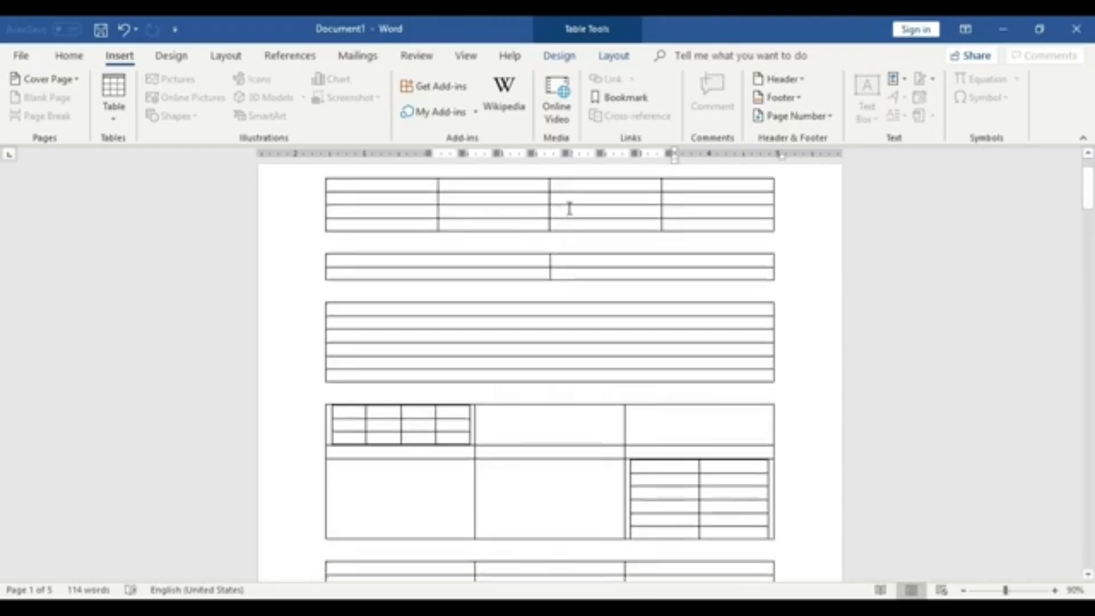
scroll(449, 445, "down", 8)
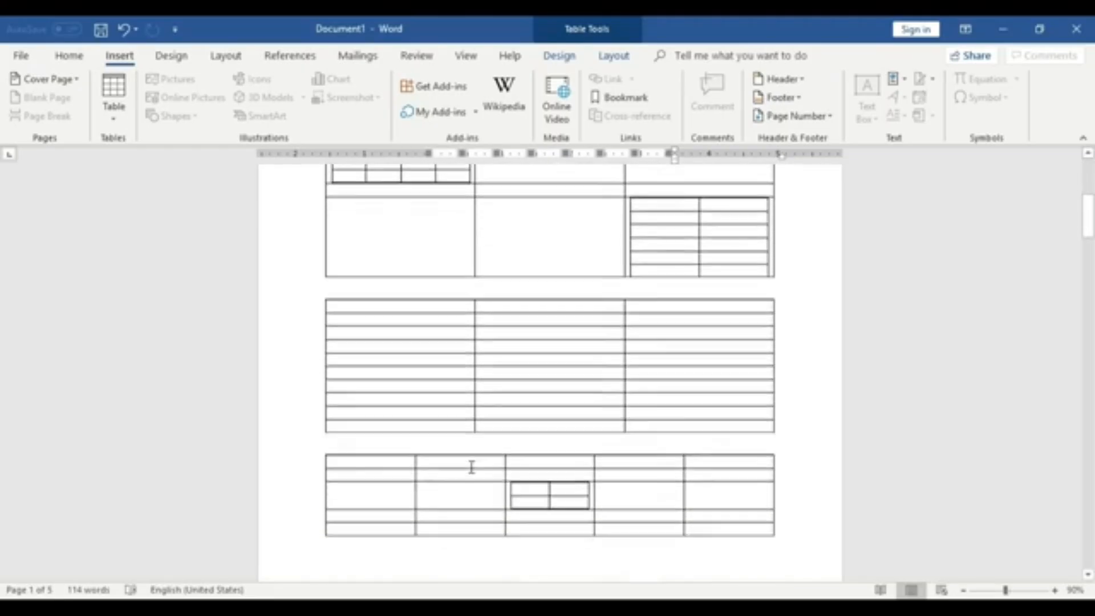
scroll(707, 523, "down", 13)
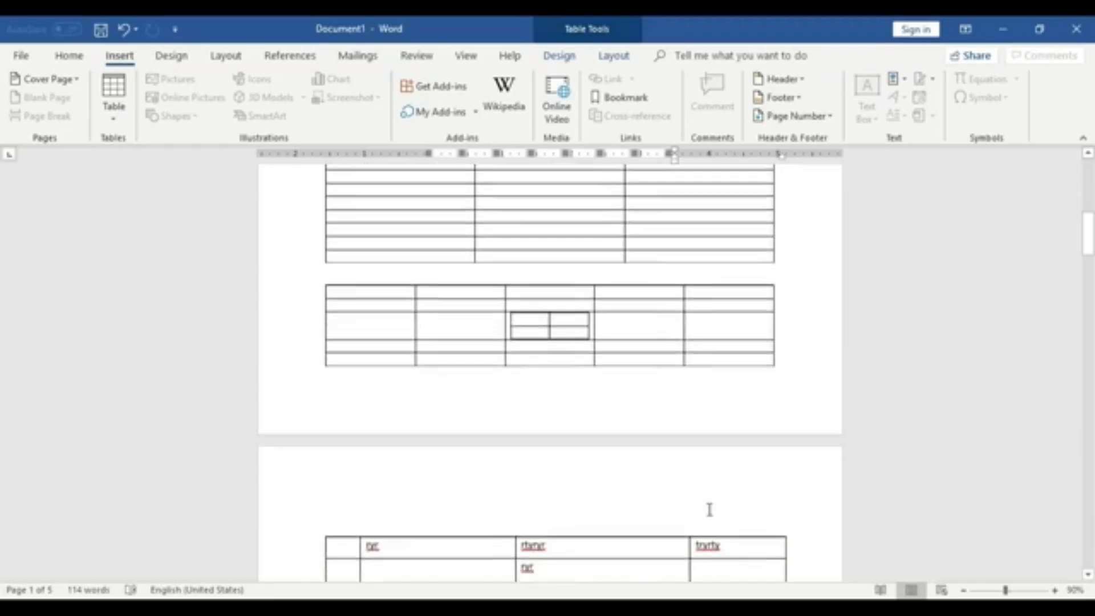
- Scroll down the document to examine the embedded Excel tables and the calendar quick table that follows them
scroll(468, 471, "down", 20)
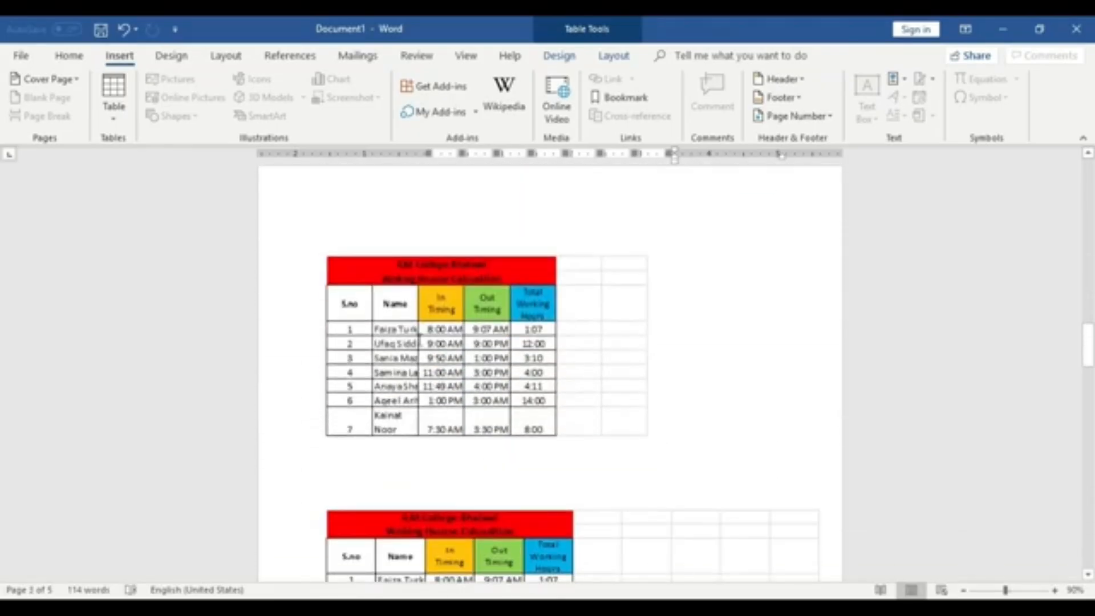
scroll(471, 406, "down", 4)
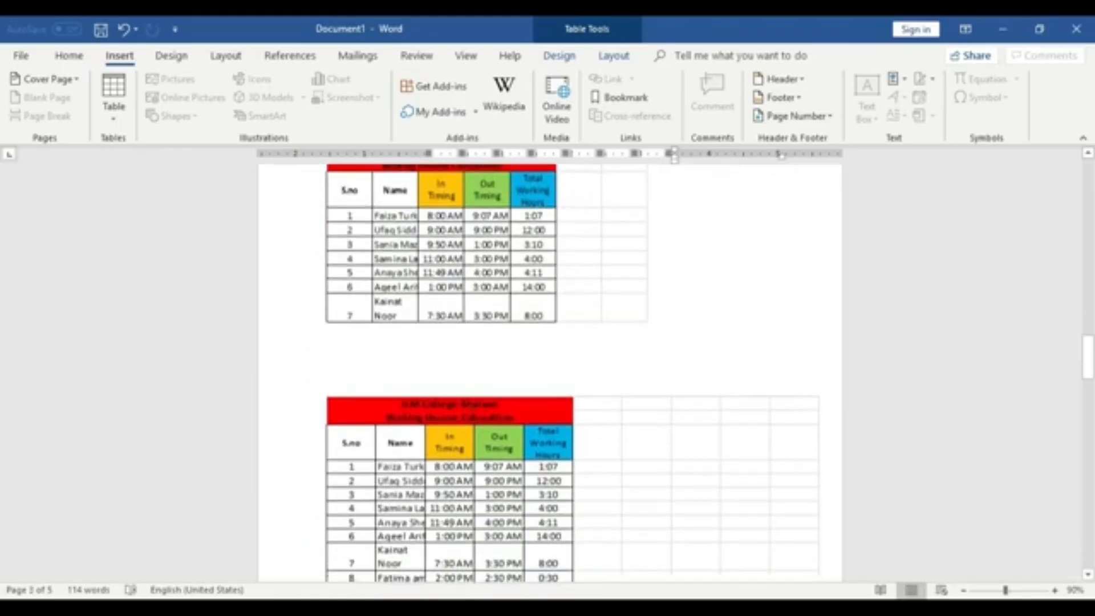
scroll(514, 372, "up", 3)
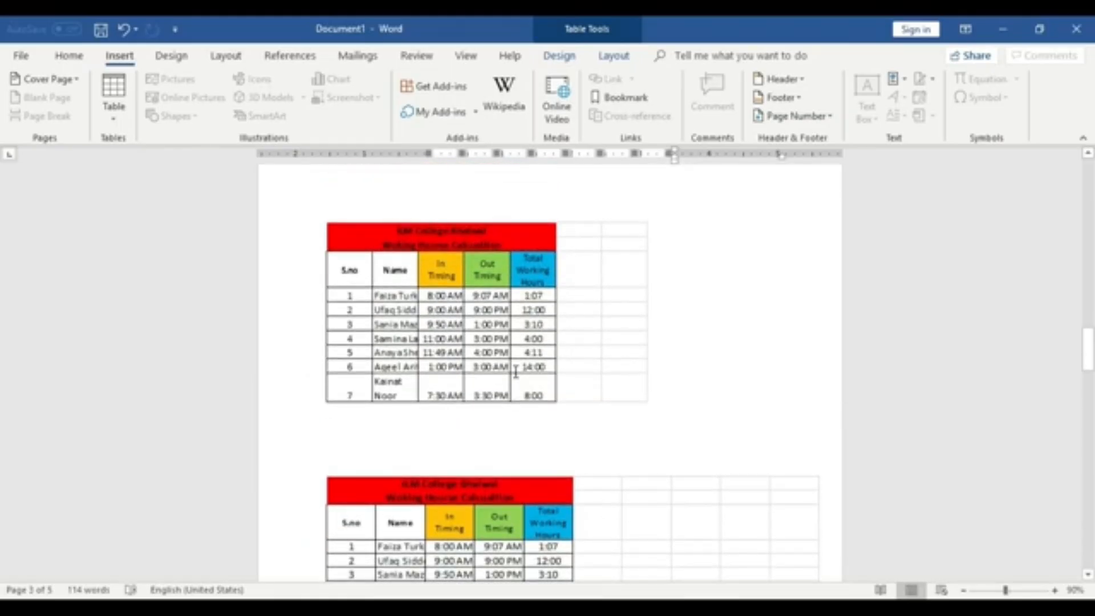
scroll(516, 371, "down", 12)
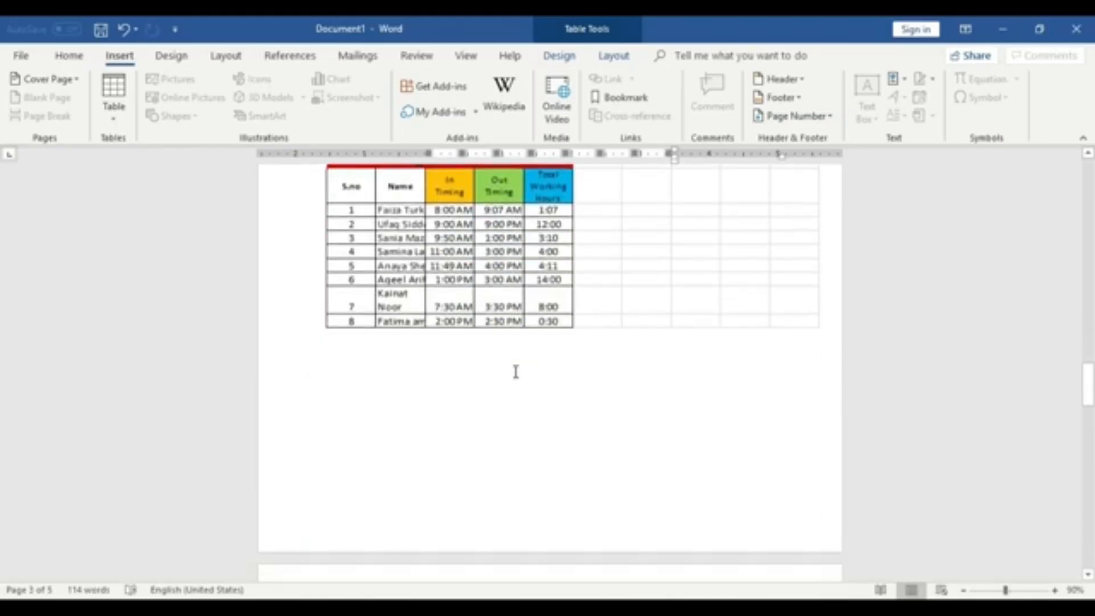
scroll(516, 372, "down", 6)
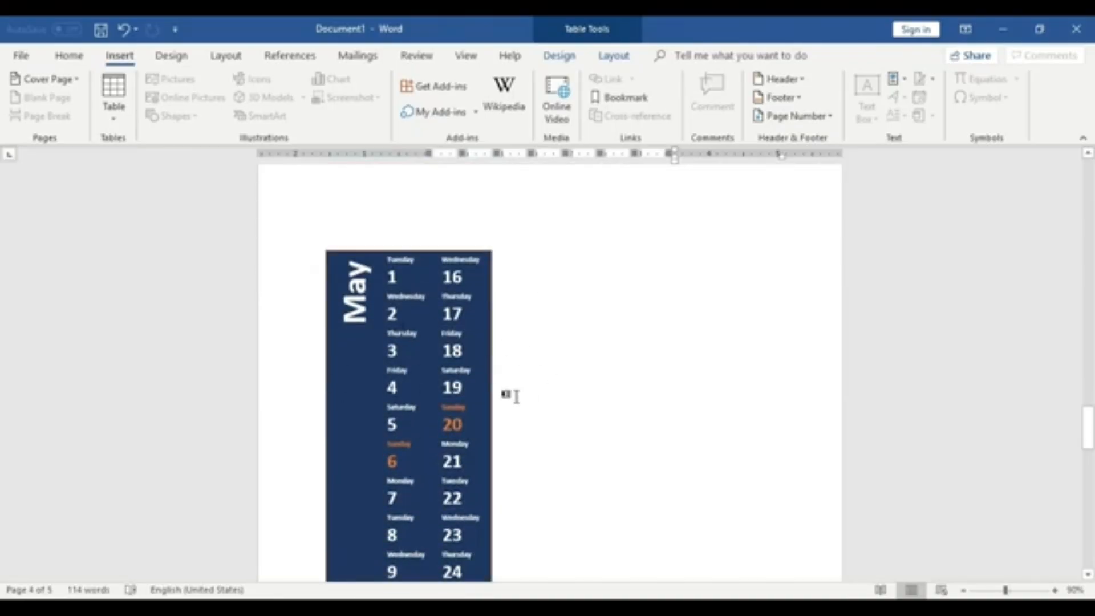
scroll(506, 395, "down", 2)
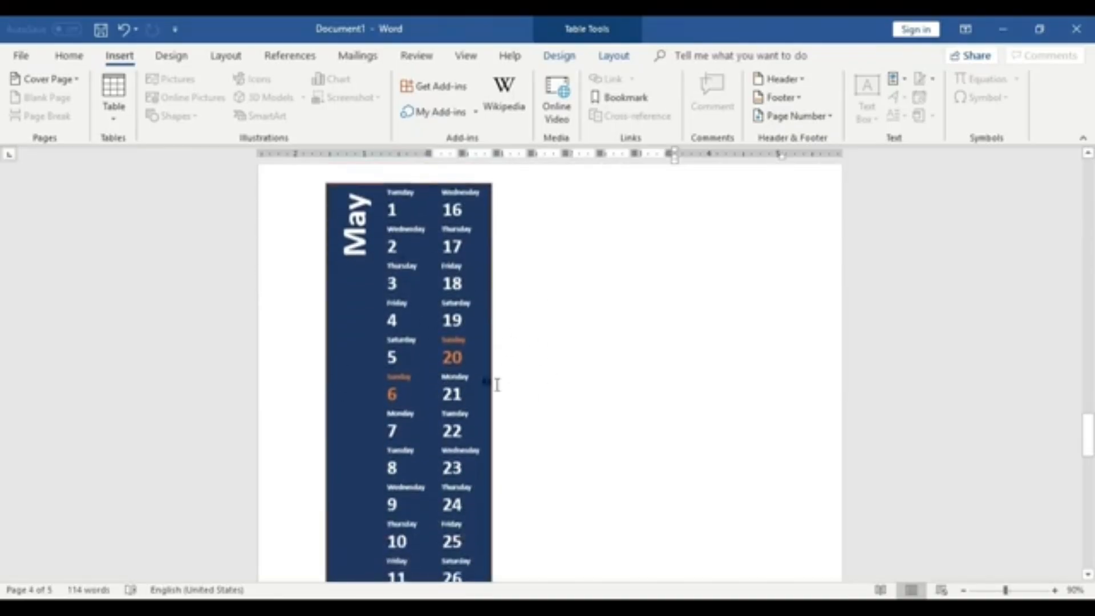
scroll(496, 382, "down", 4)
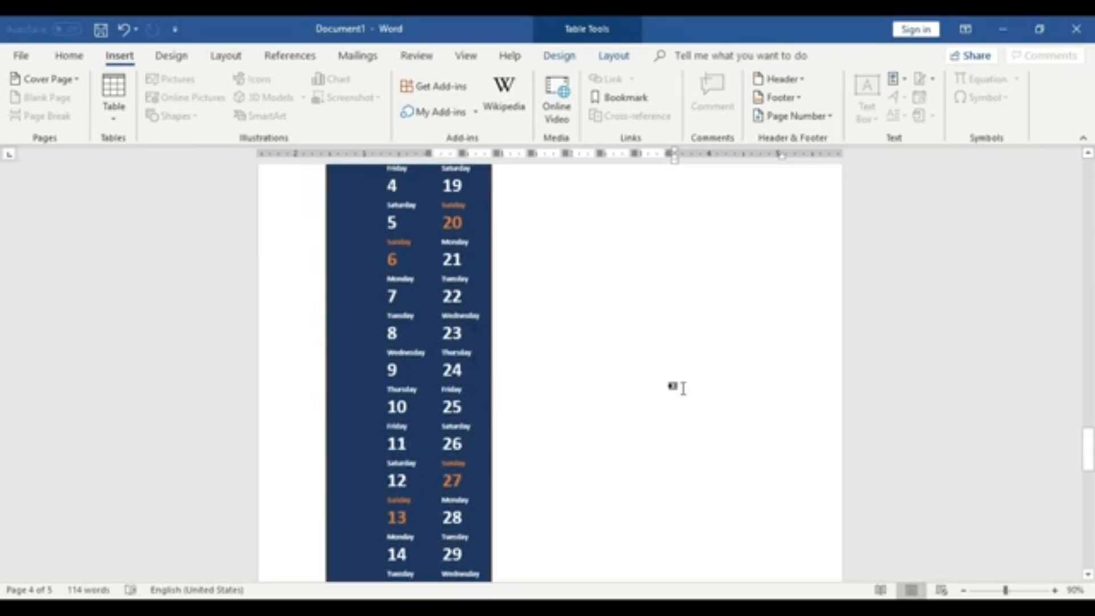
scroll(679, 386, "up", 4)
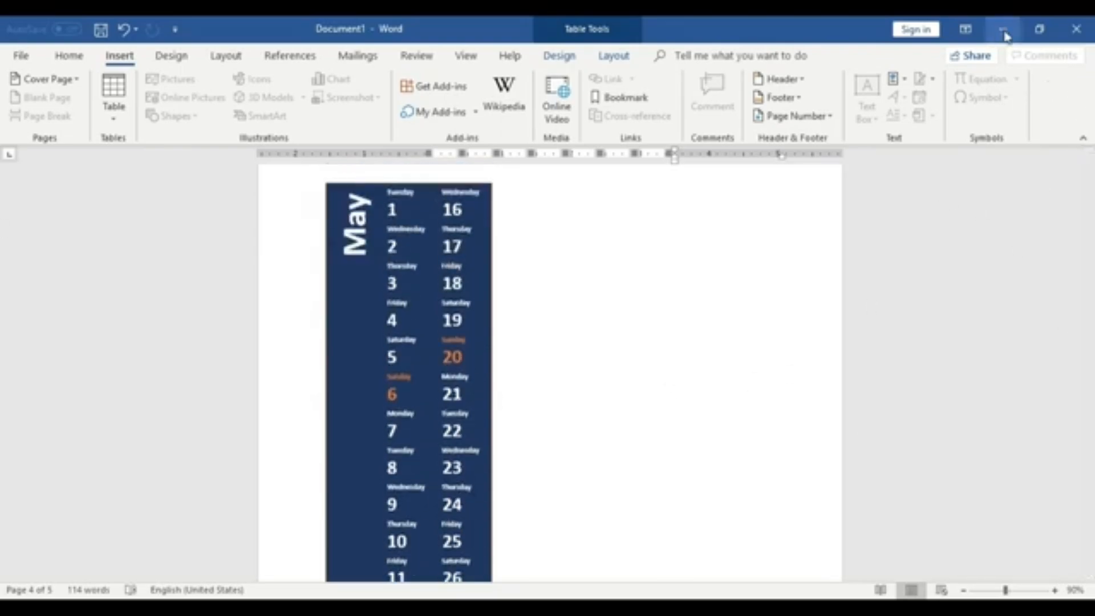